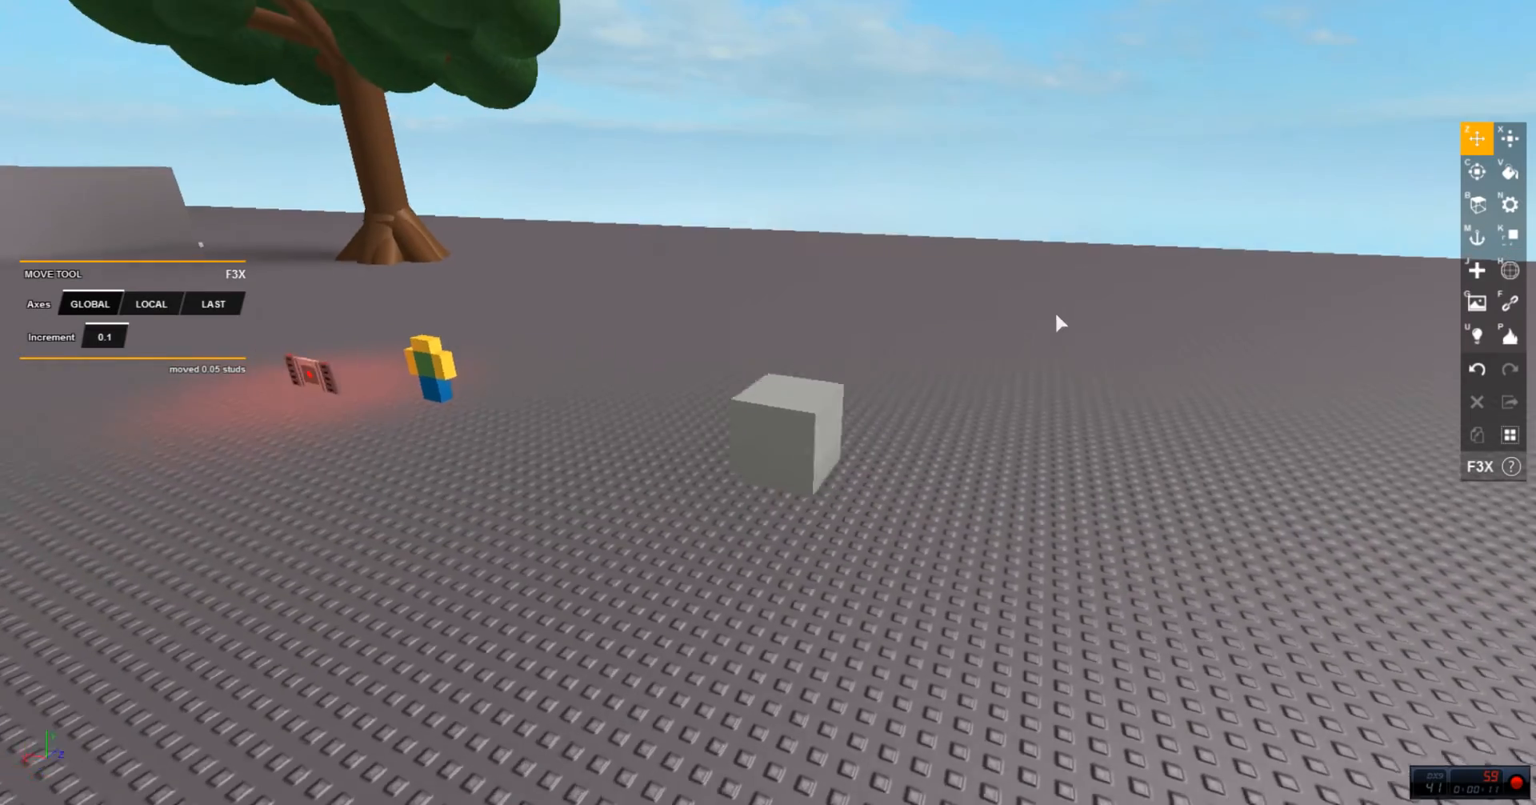
key(w)
key(a)
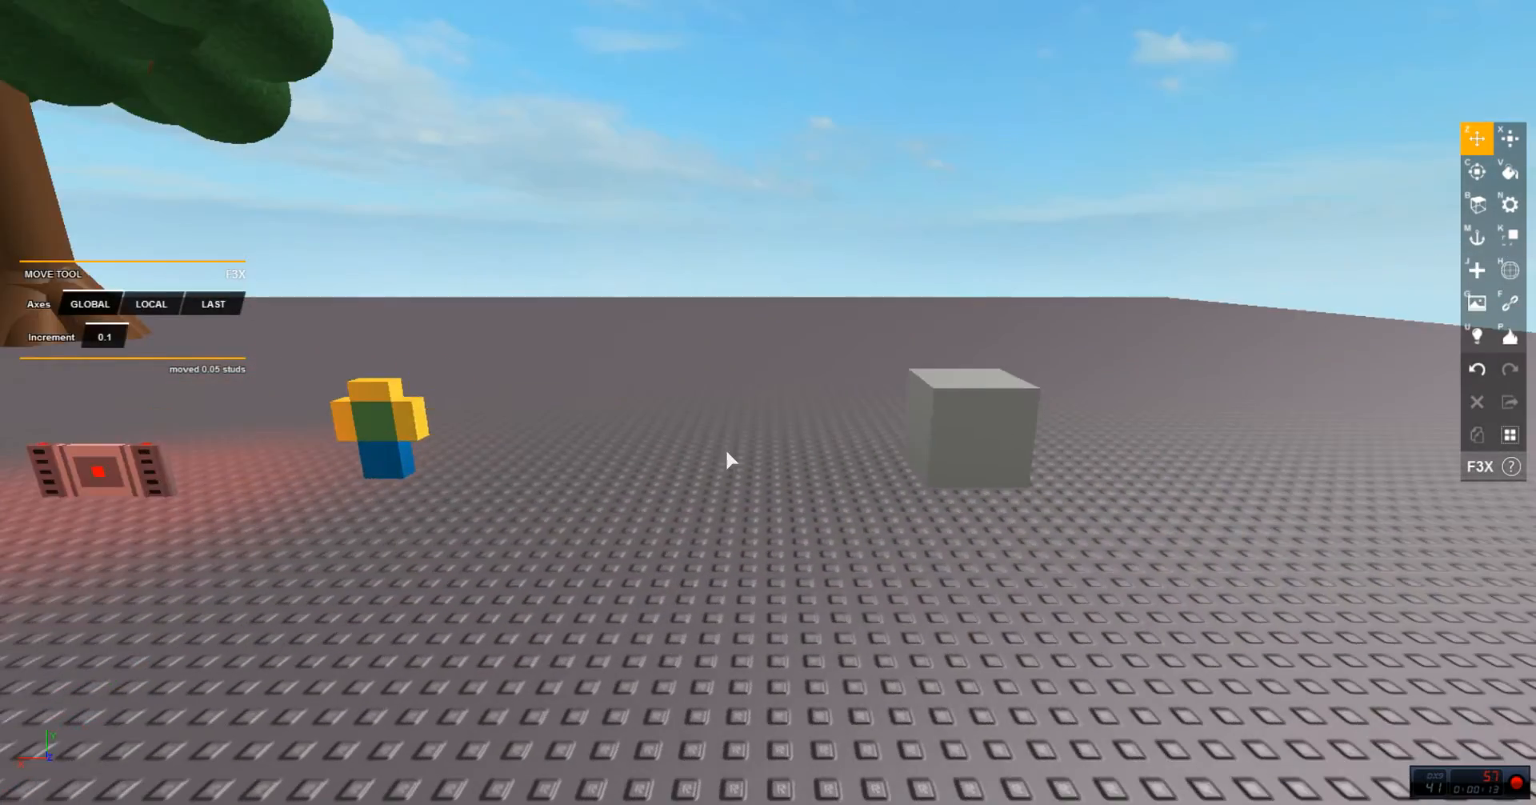
key(d)
key(w)
click(630, 408)
key(x)
key(z)
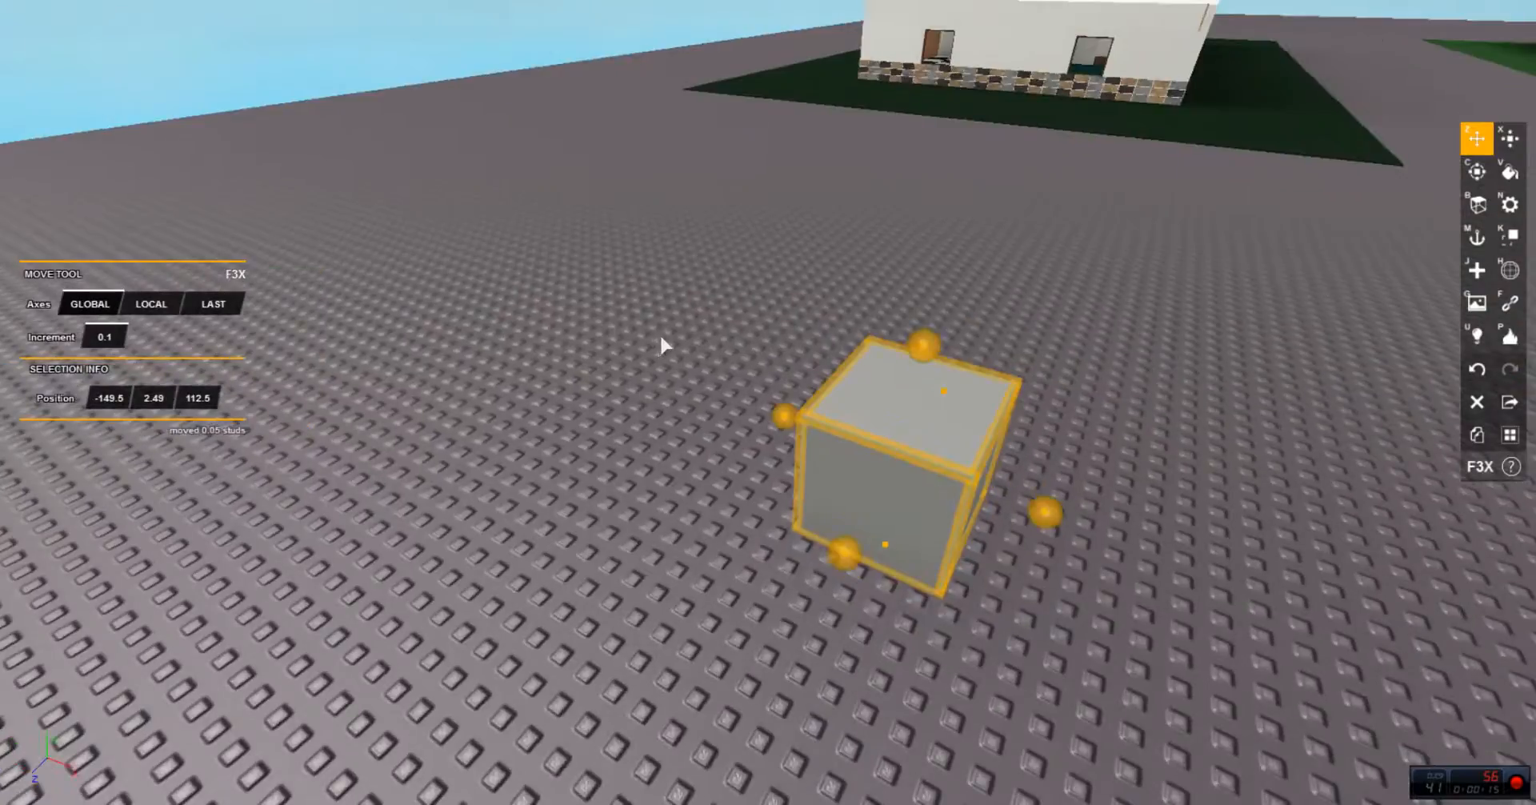
click(600, 334)
key(s)
key(d)
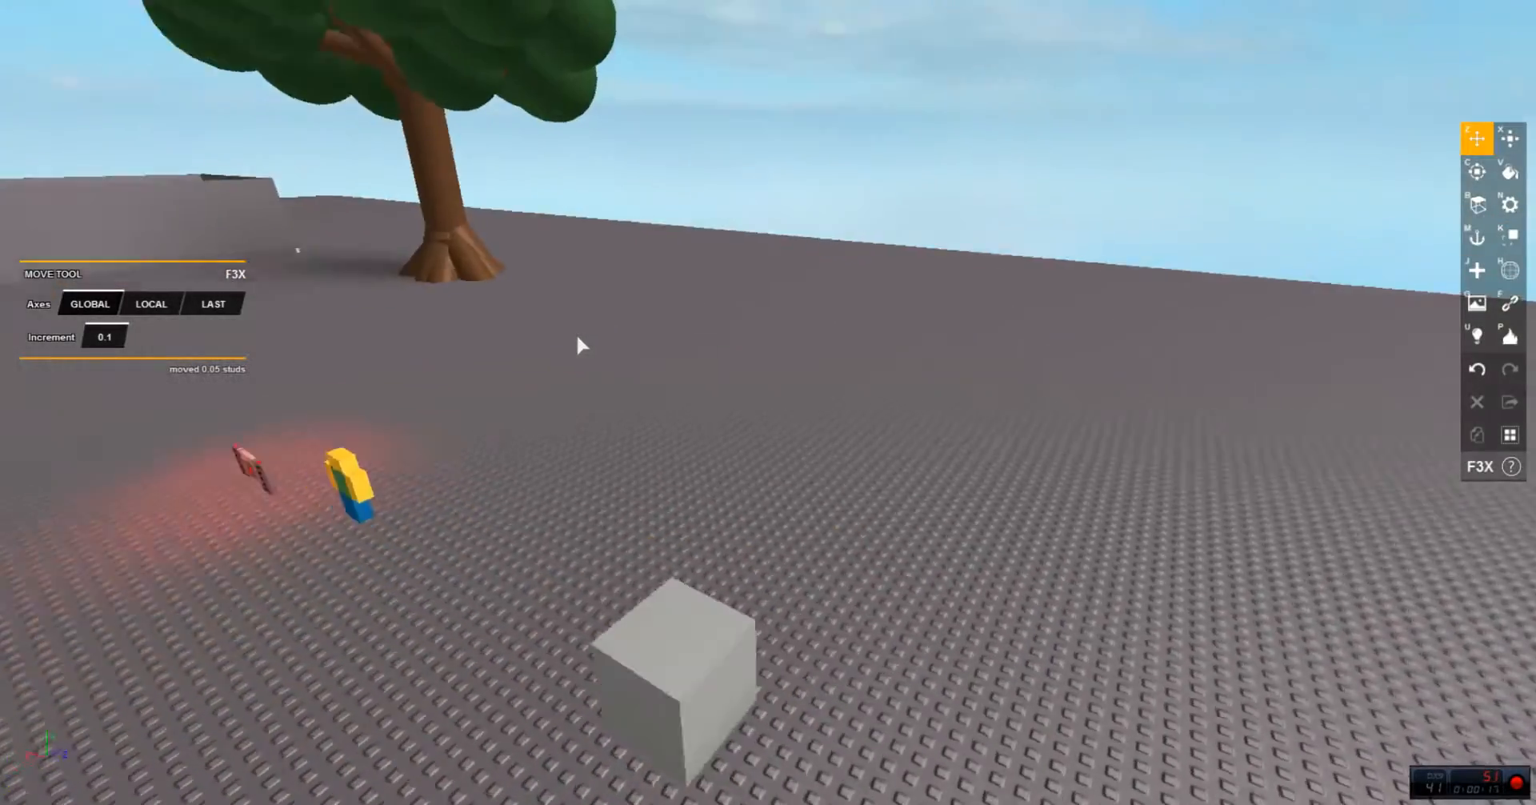
key(s)
key(a)
key(w)
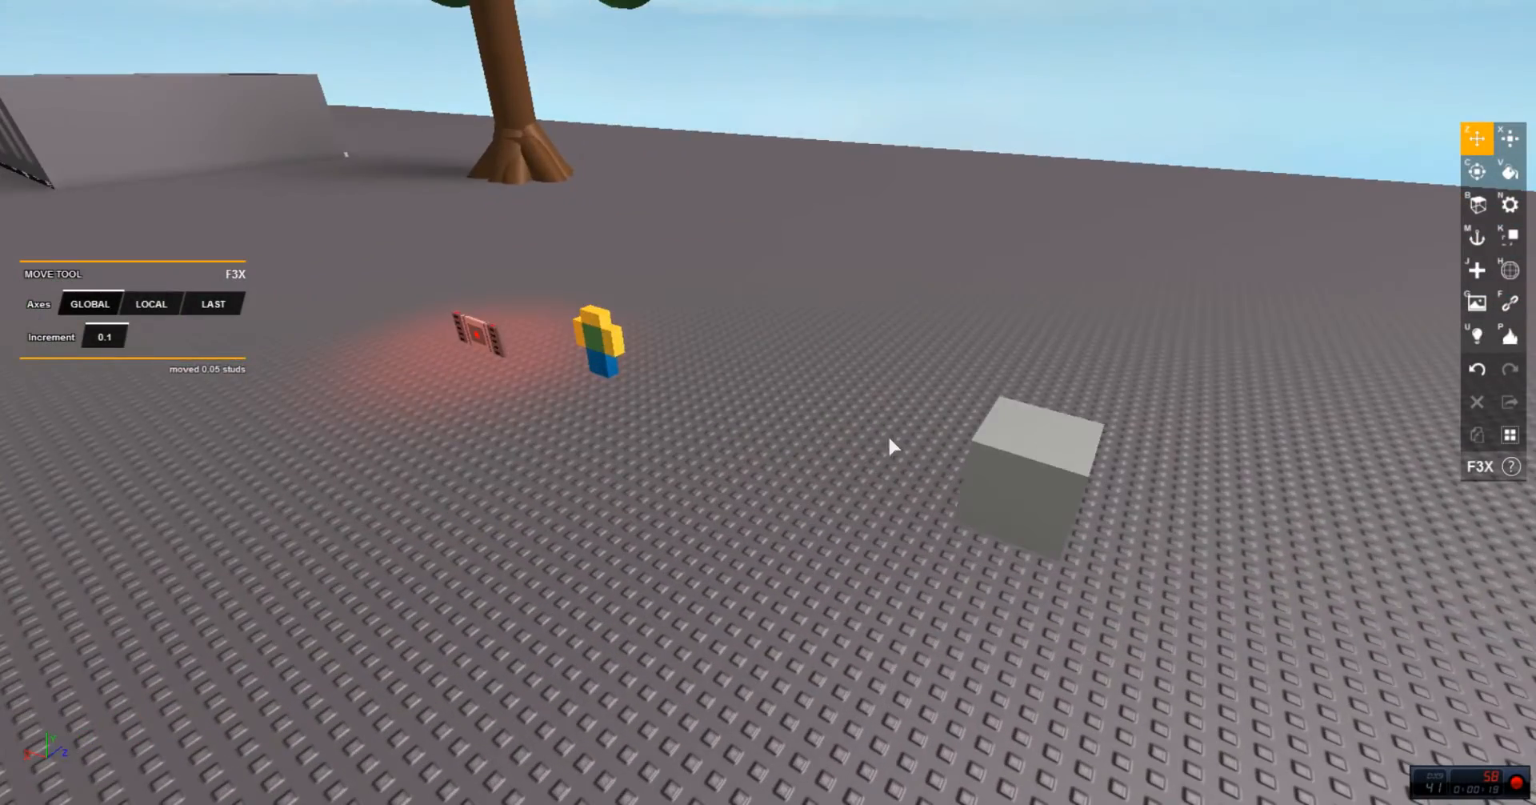
click(1020, 436)
key(w)
click(1039, 426)
key(a)
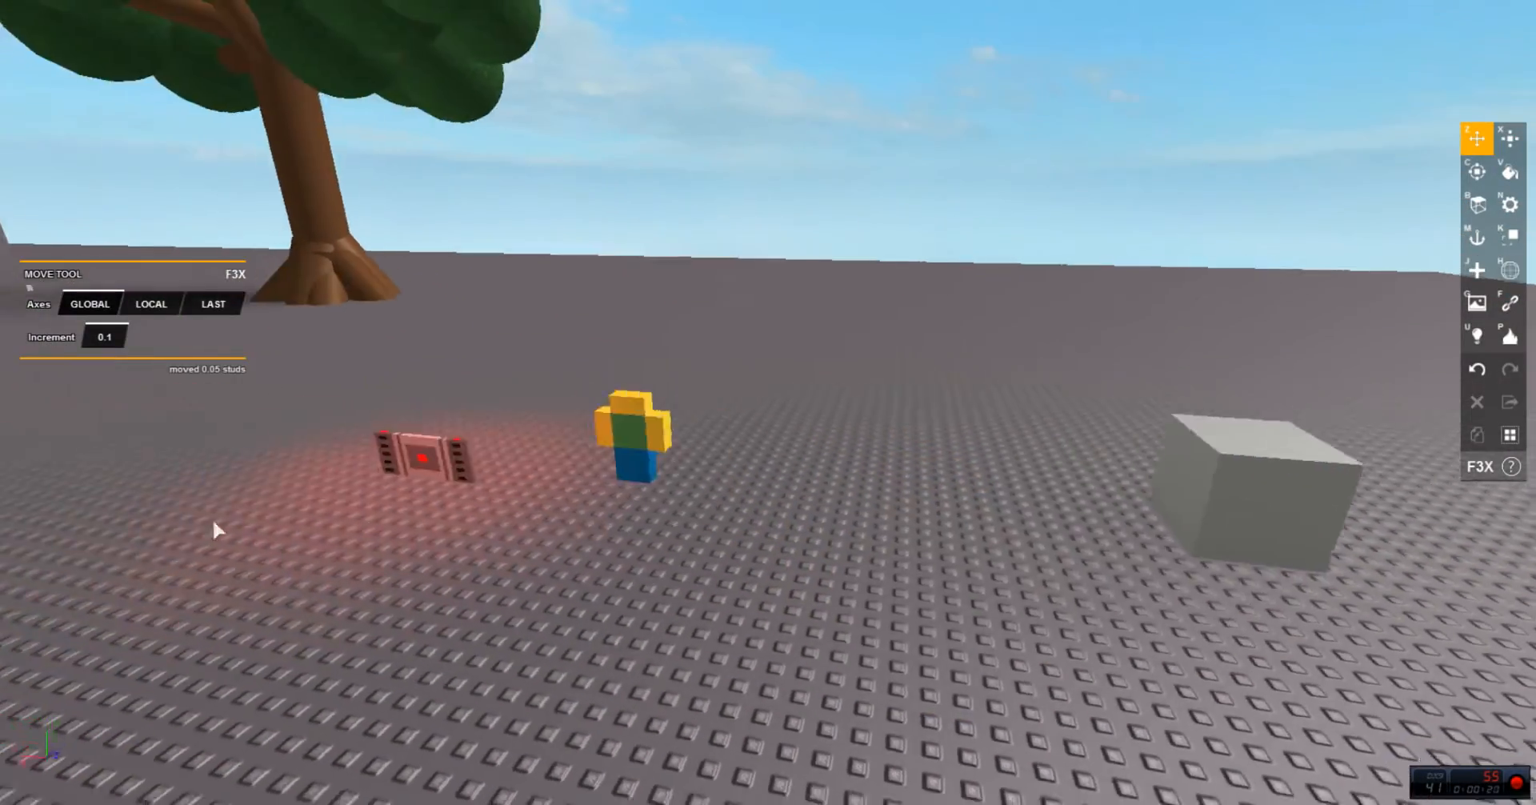
key(w)
key(d)
key(w)
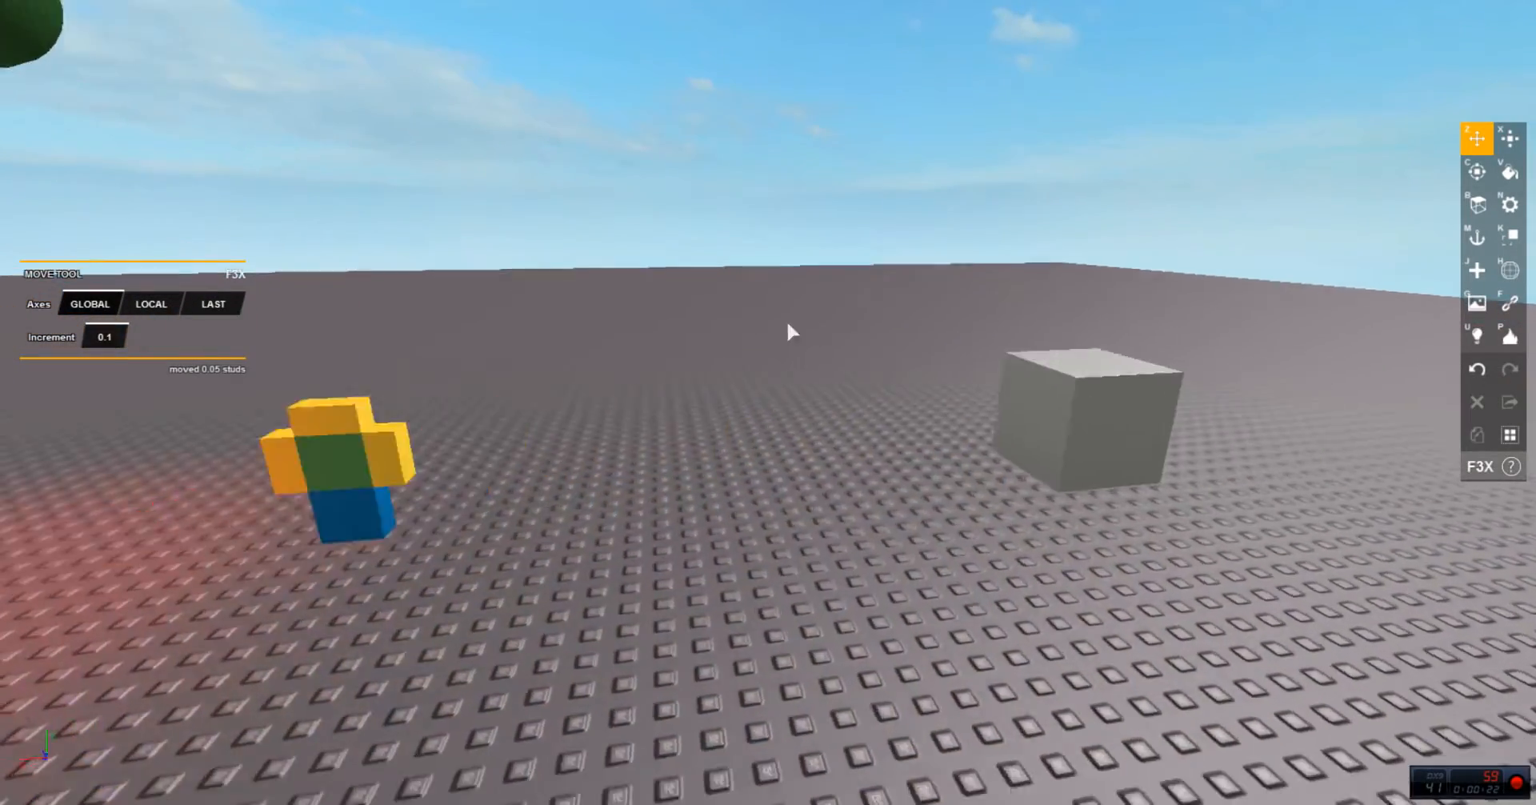
click(738, 498)
key(s)
key(d)
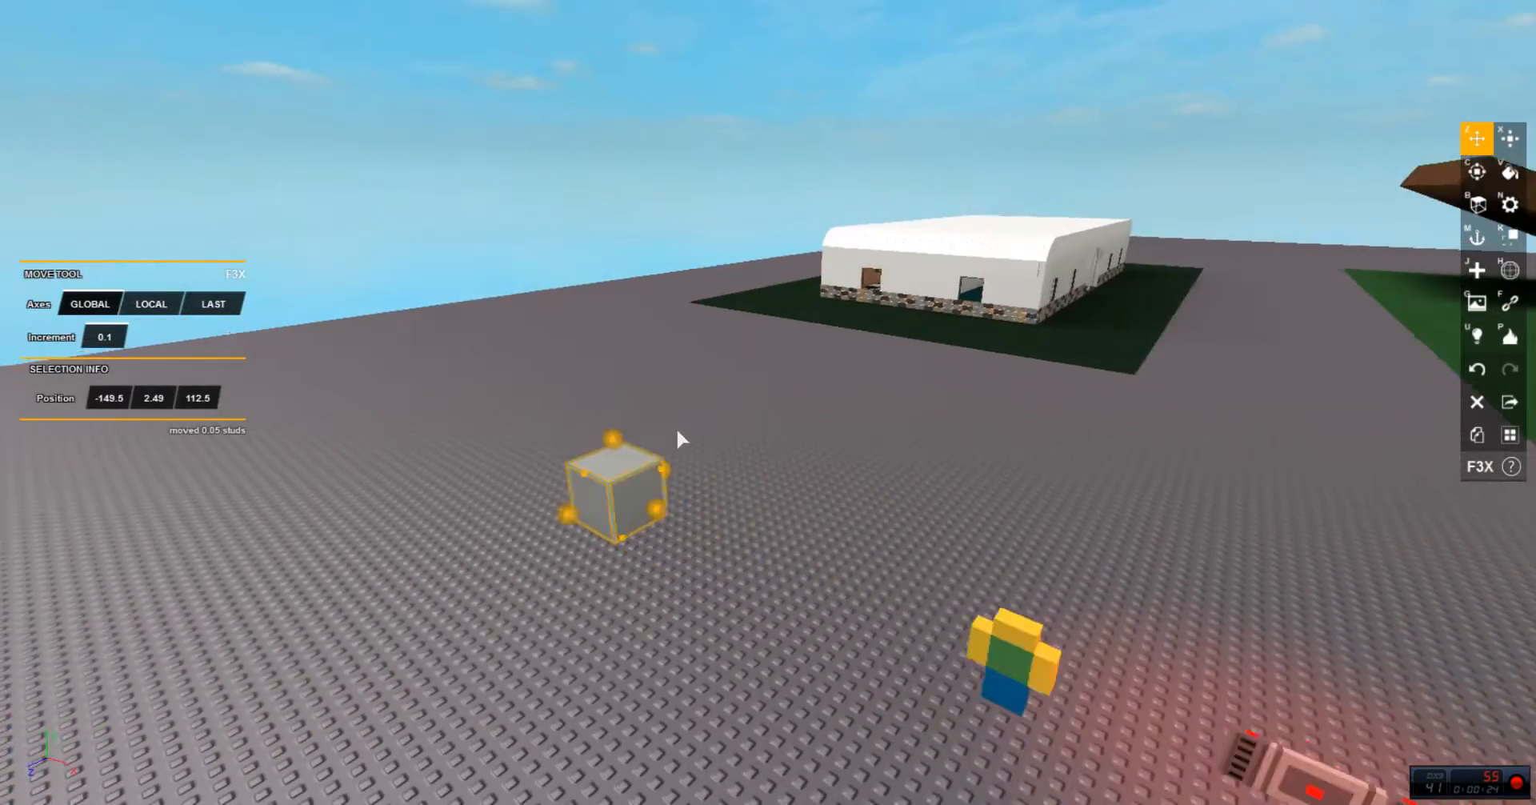
click(700, 405)
key(d)
key(d)
key(w)
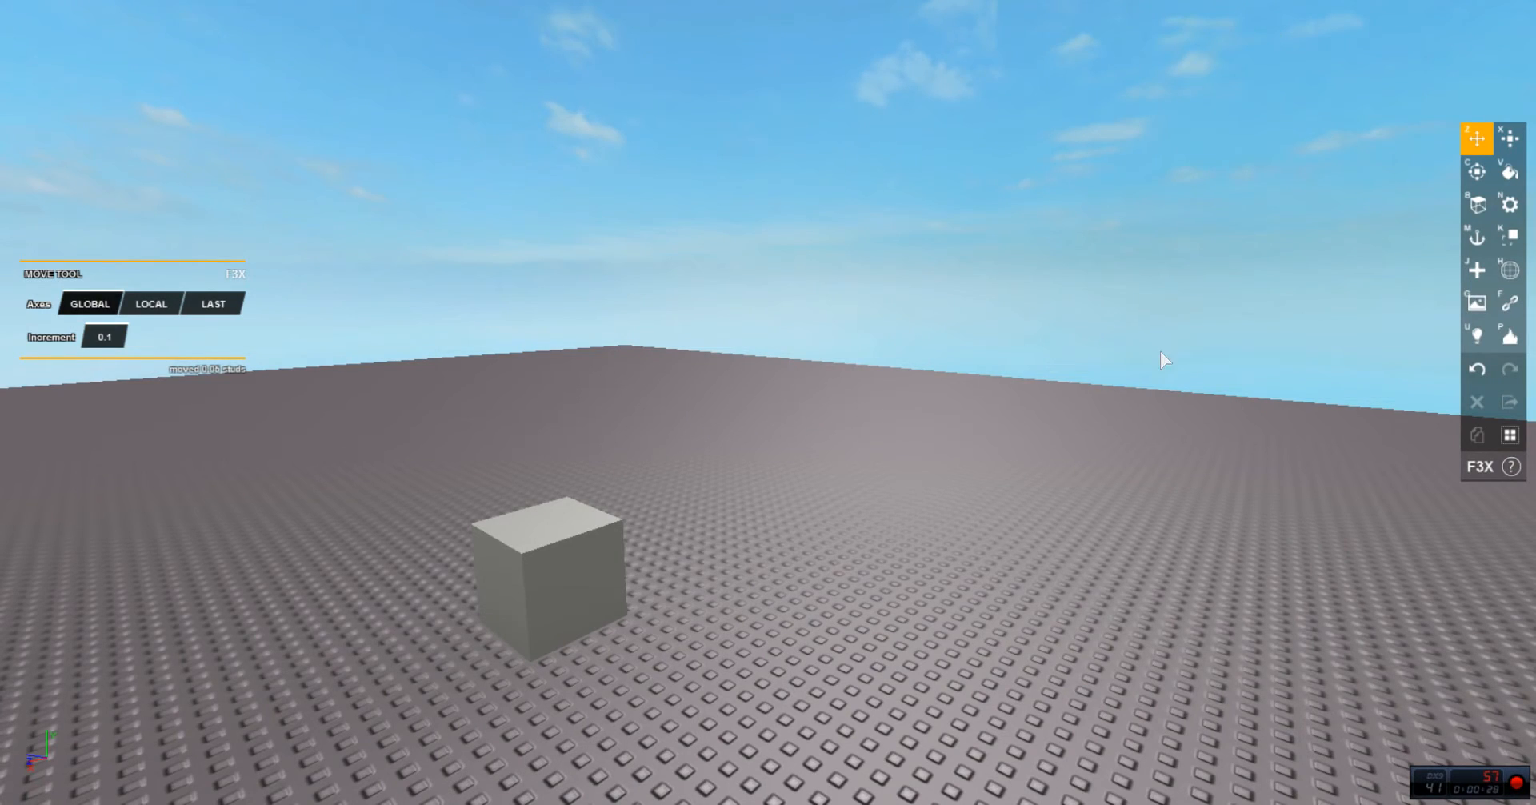
key(d)
key(w)
click(582, 469)
key(w)
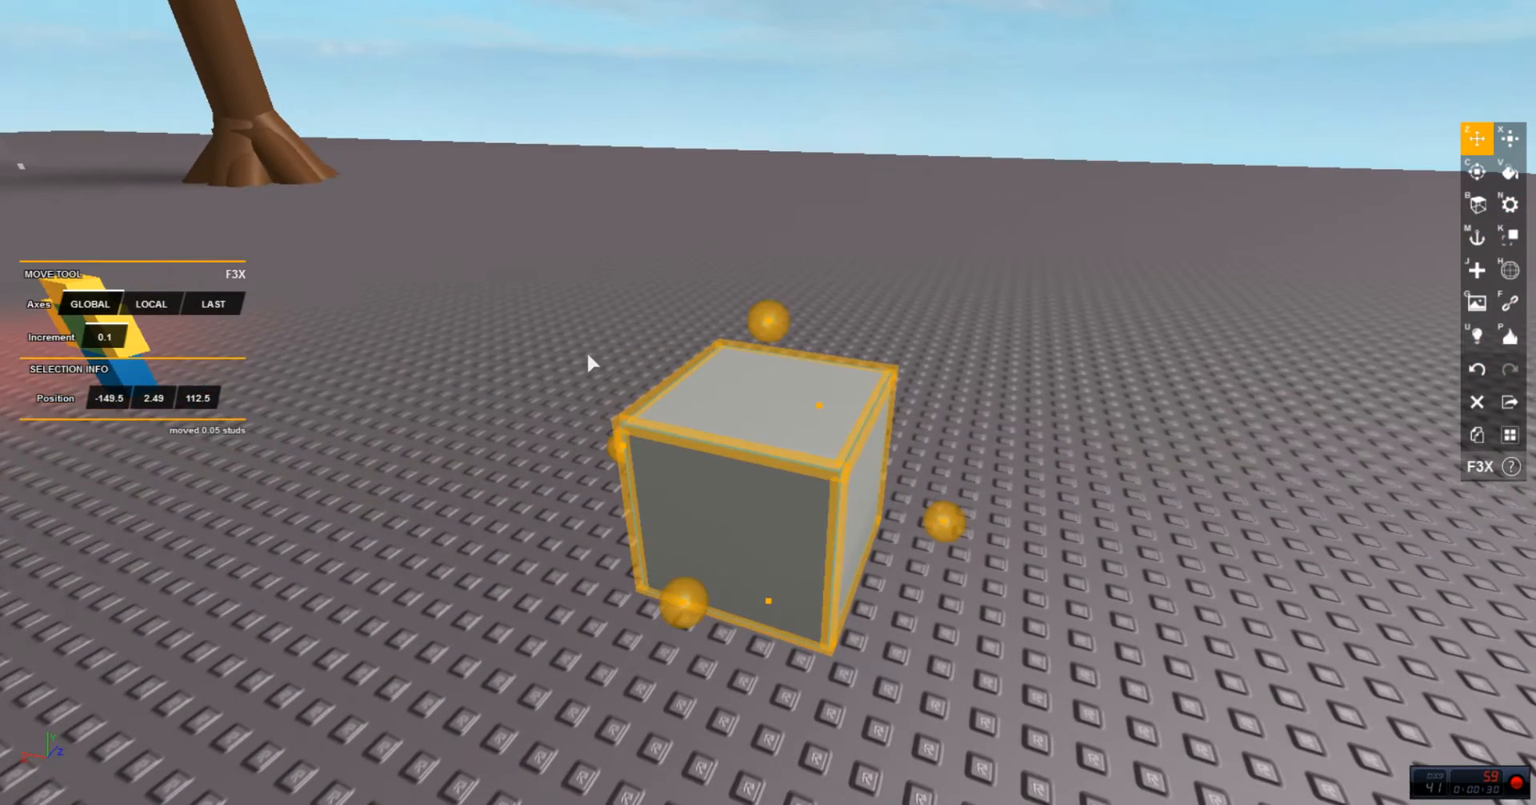
click(605, 305)
Step: Clone the grey cube in place and shrink the copy's height to 0.5 studs to form a base slab
click(726, 370)
key(w)
key(shift+c)
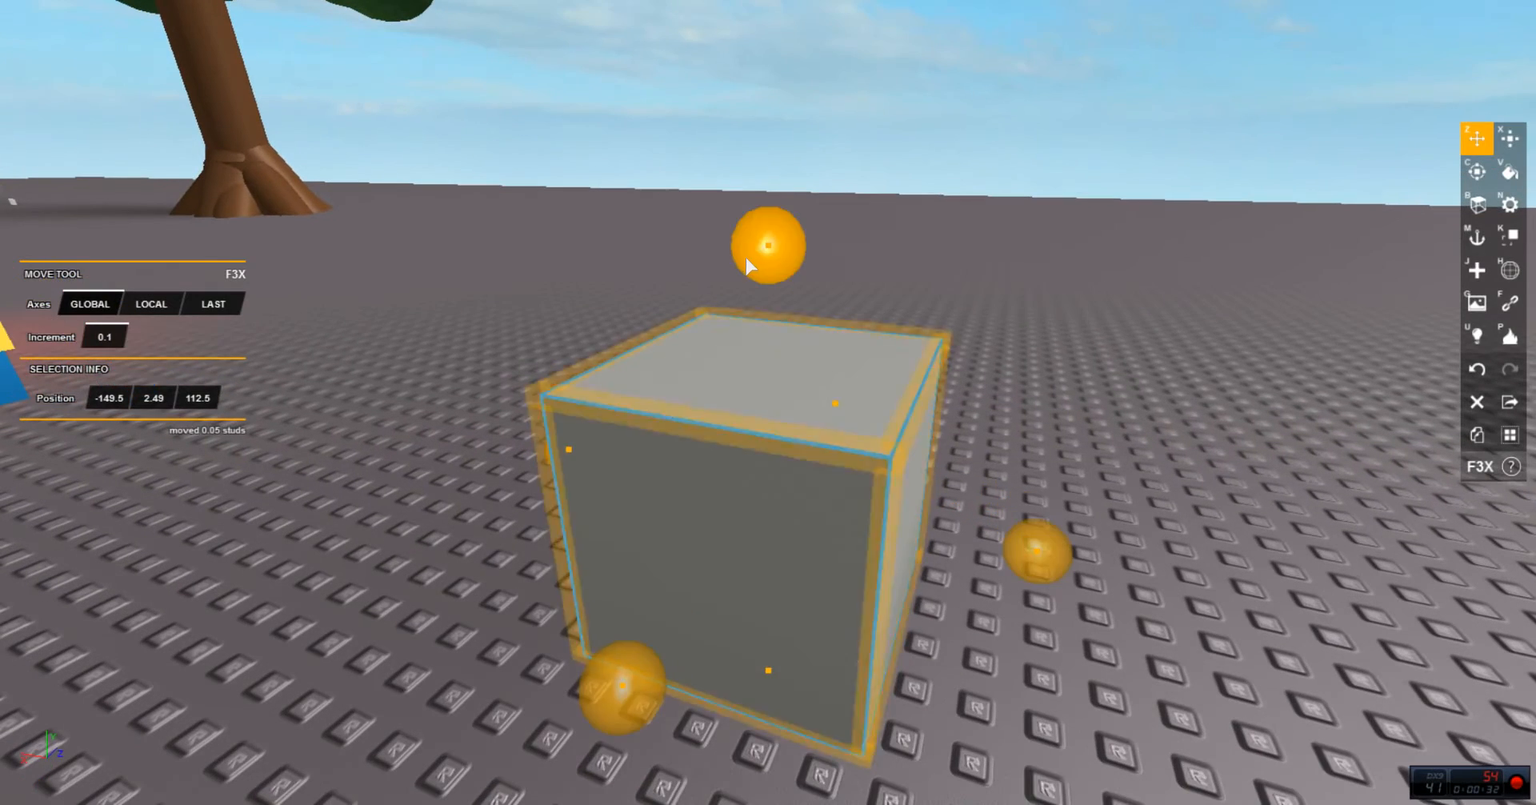
key(x)
mouse_move(752, 254)
mouse_down()
mouse_move(745, 432)
mouse_move(727, 404)
mouse_up()
key(s)
key(w)
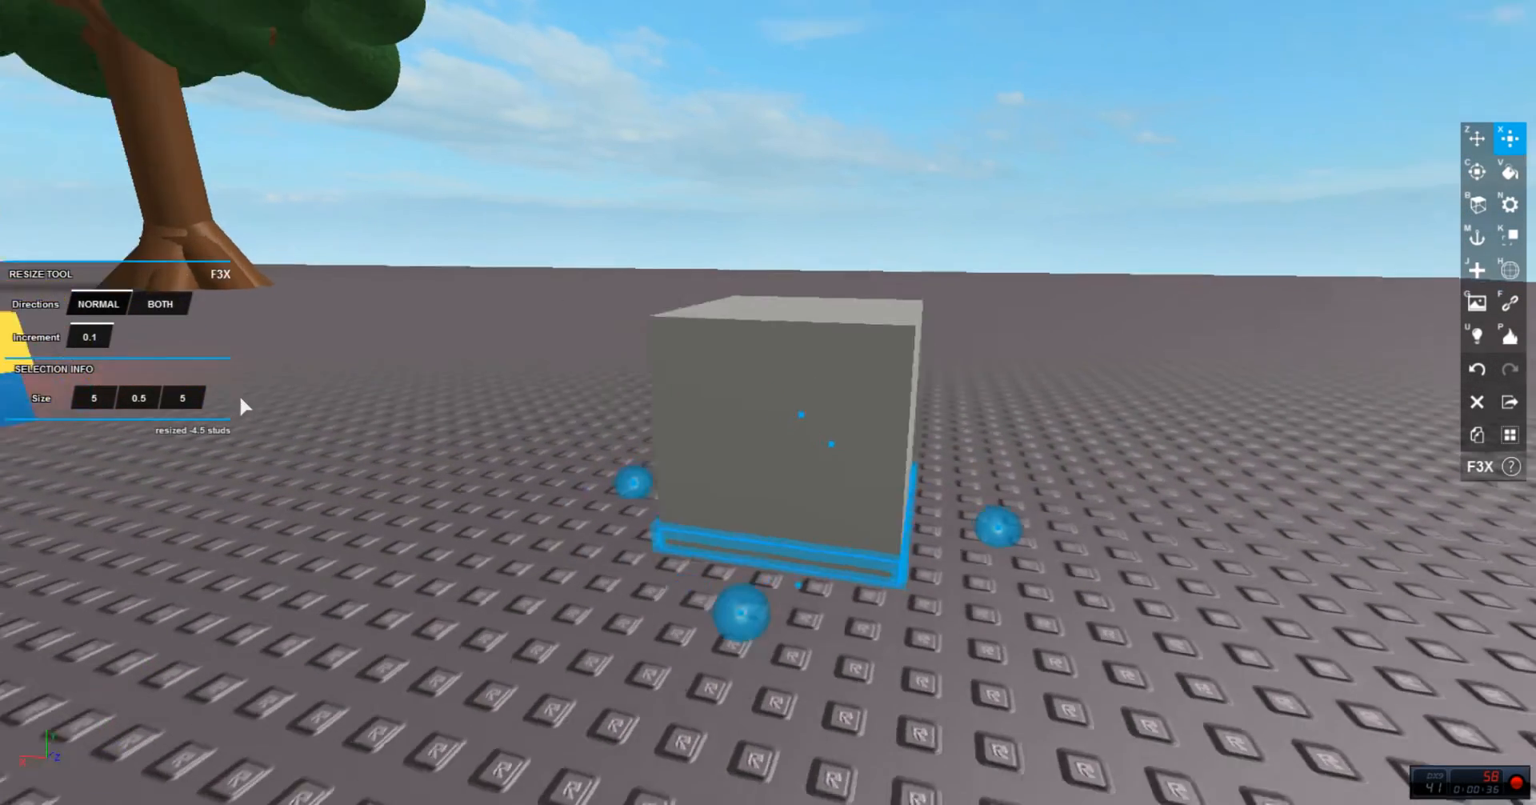
Step: Set the base slab's width and depth to 5.2 studs and paint it dark grey
click(185, 389)
text(5.2)
key(Return)
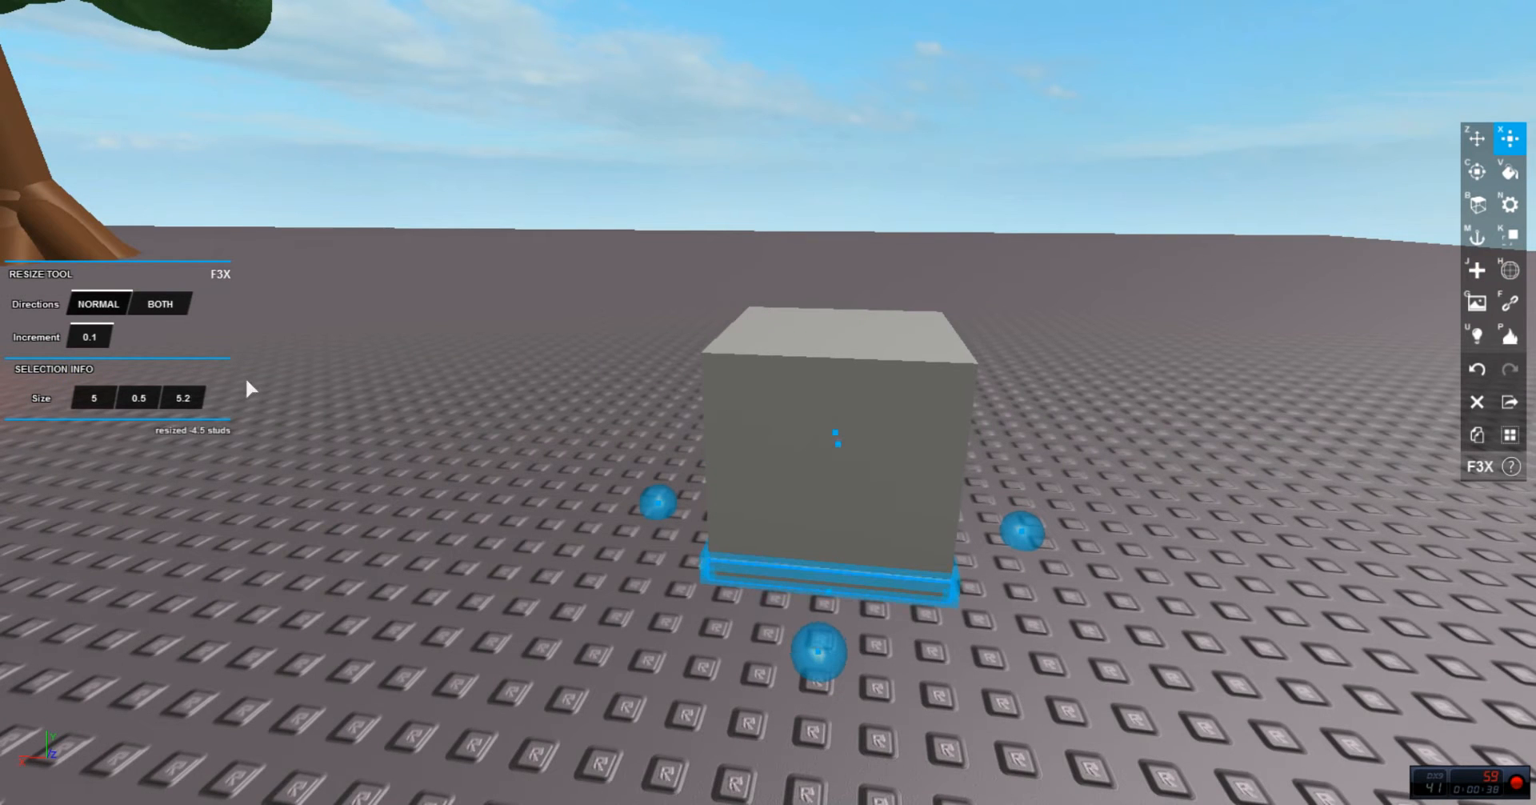
click(94, 396)
key(v)
key(s)
key(z)
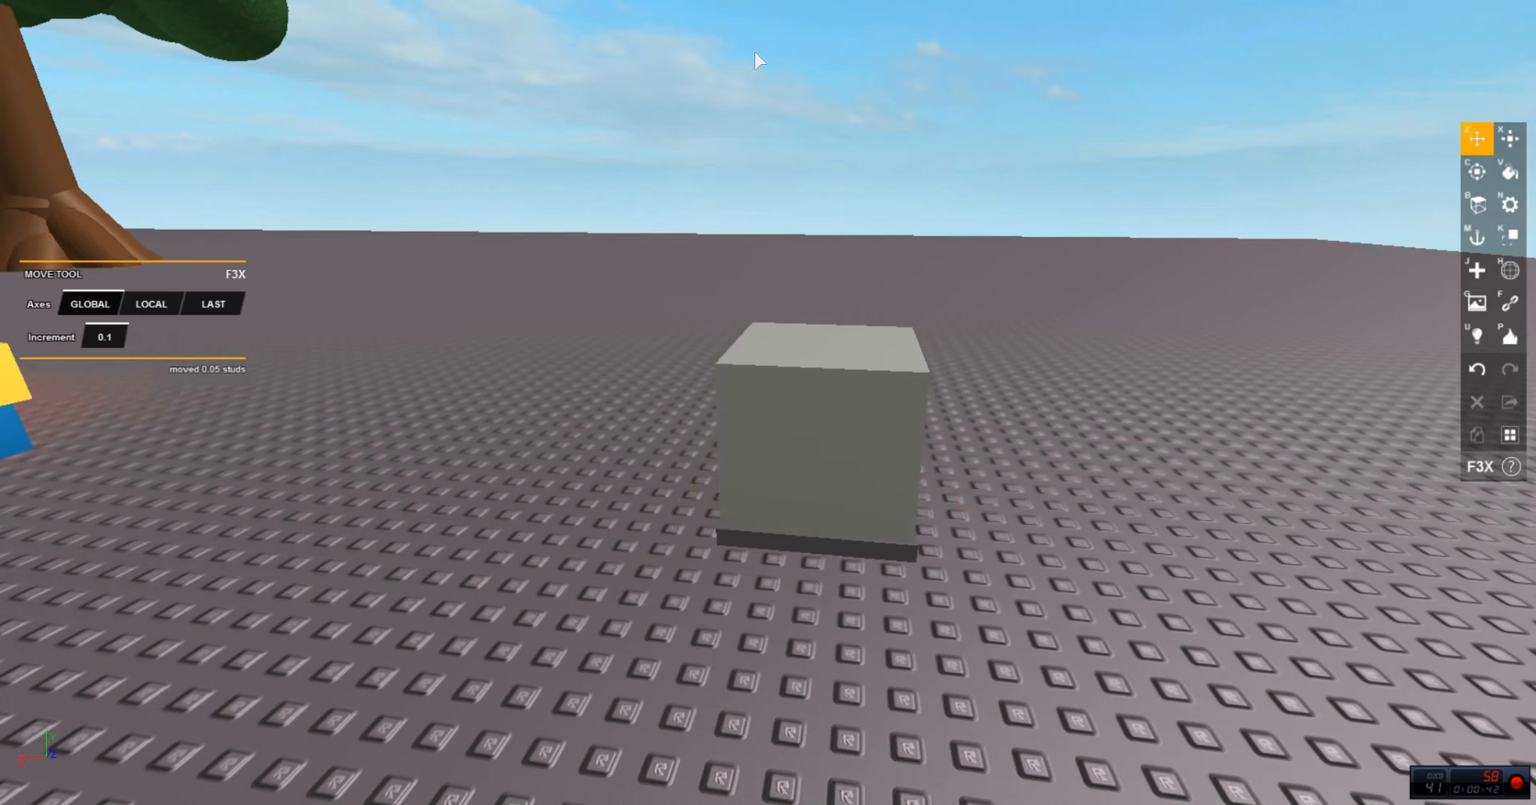
Step: Clone the base slab, raise the copy to the cube's top and set its vertical position to 4.75
drag(880, 452, 881, 209)
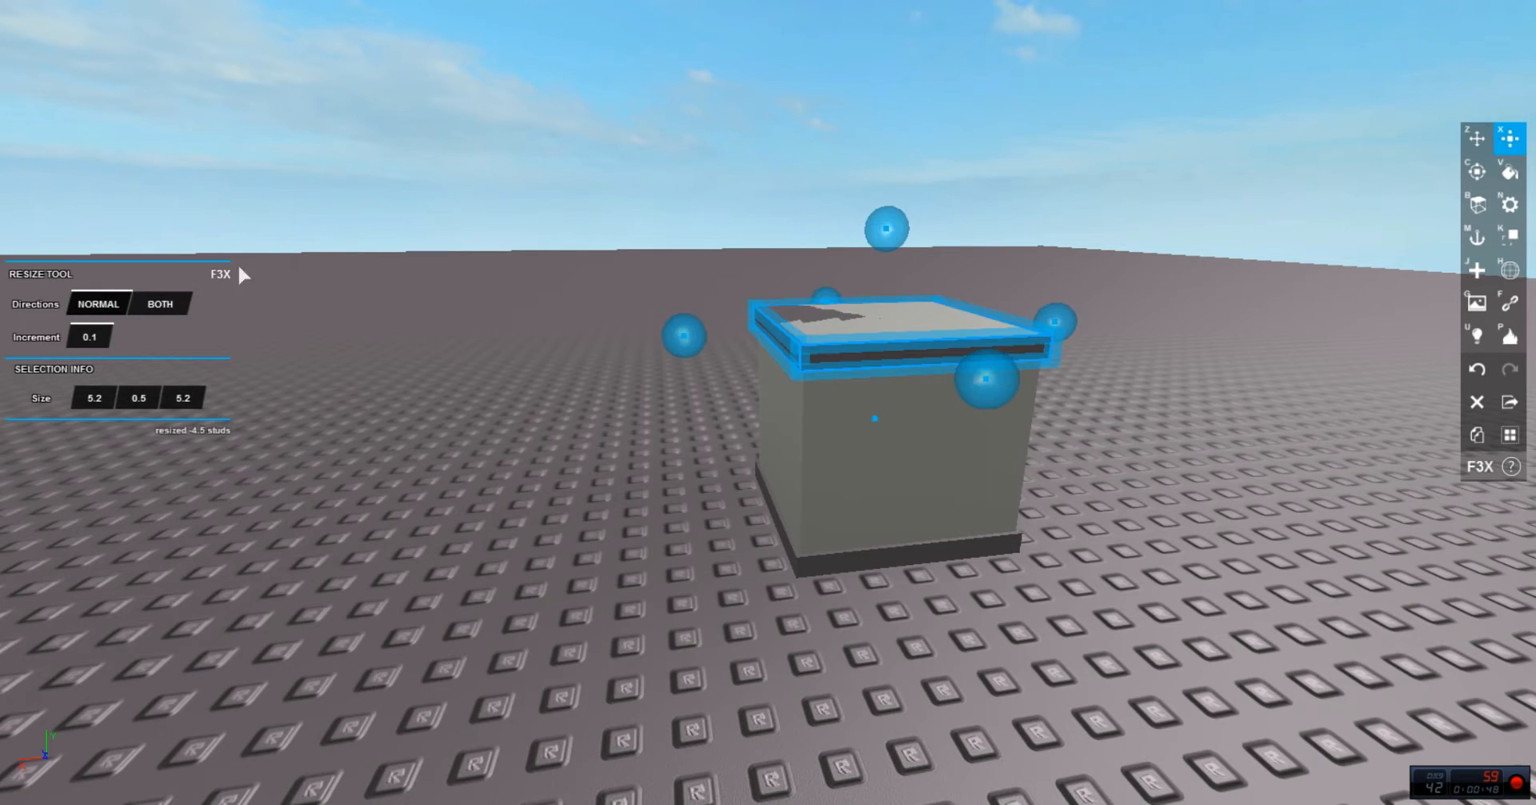
click(171, 400)
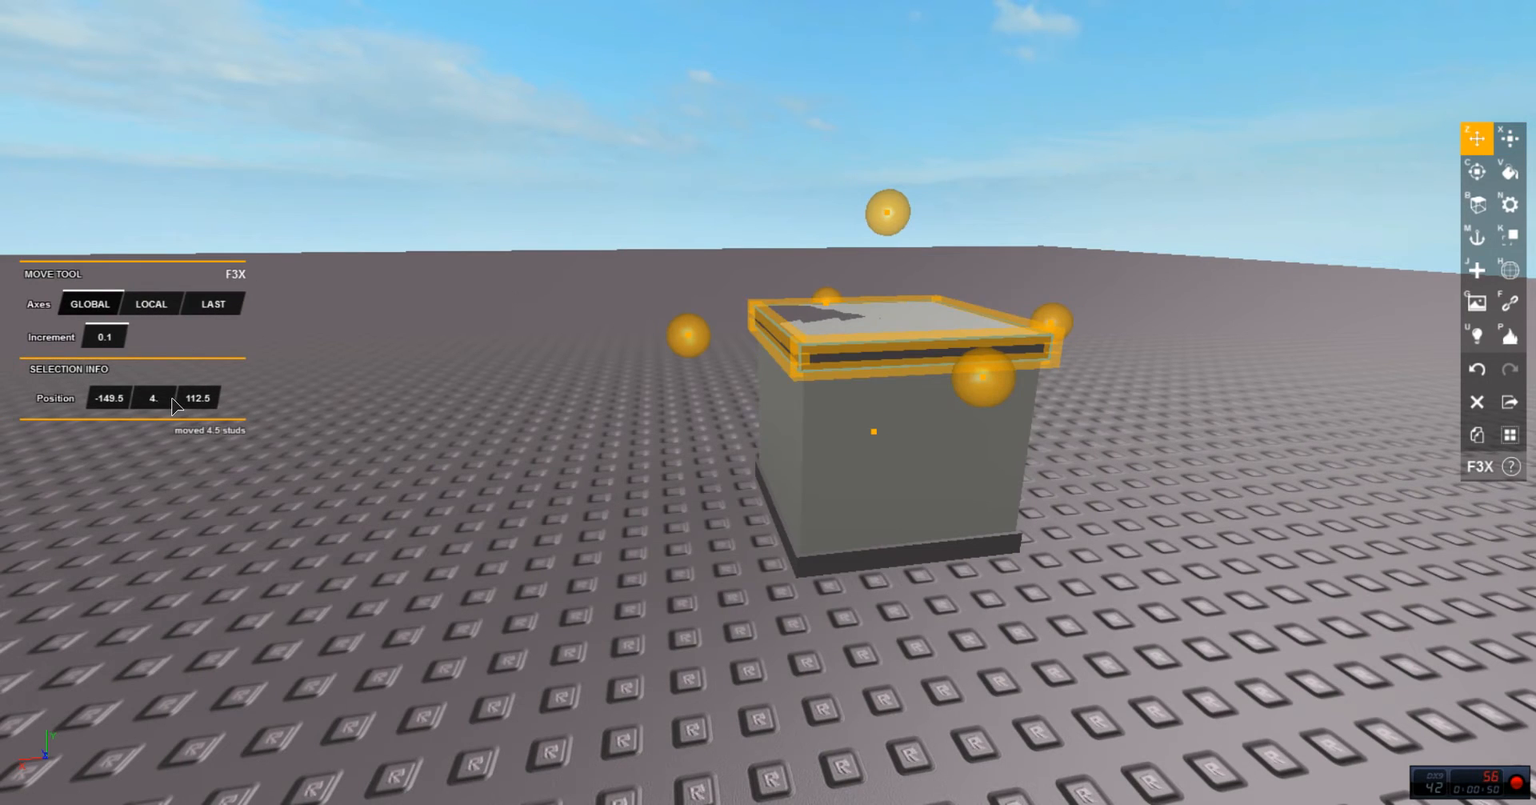
text(4.5)
key(Return)
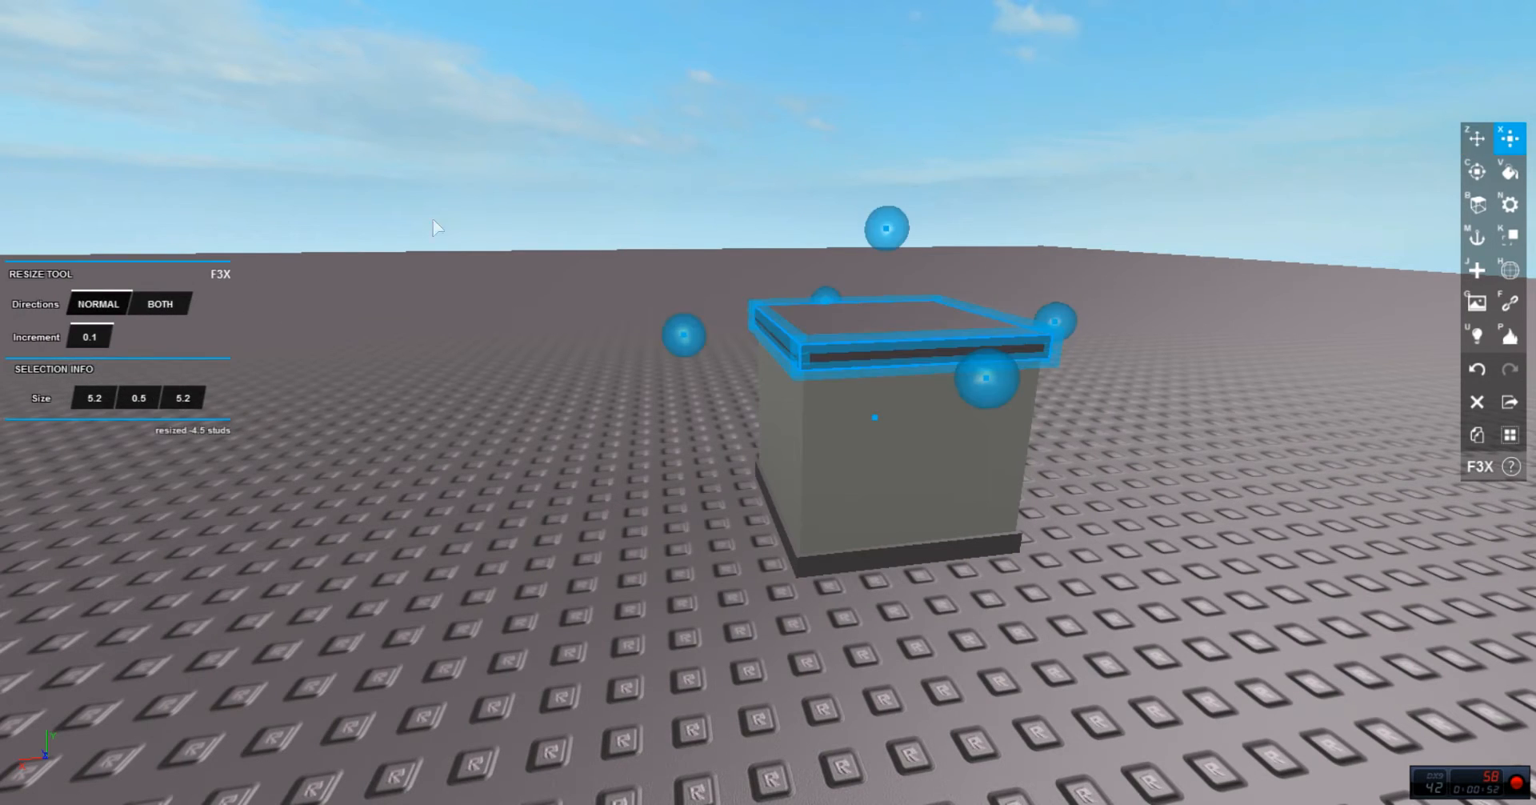
click(508, 194)
key(s)
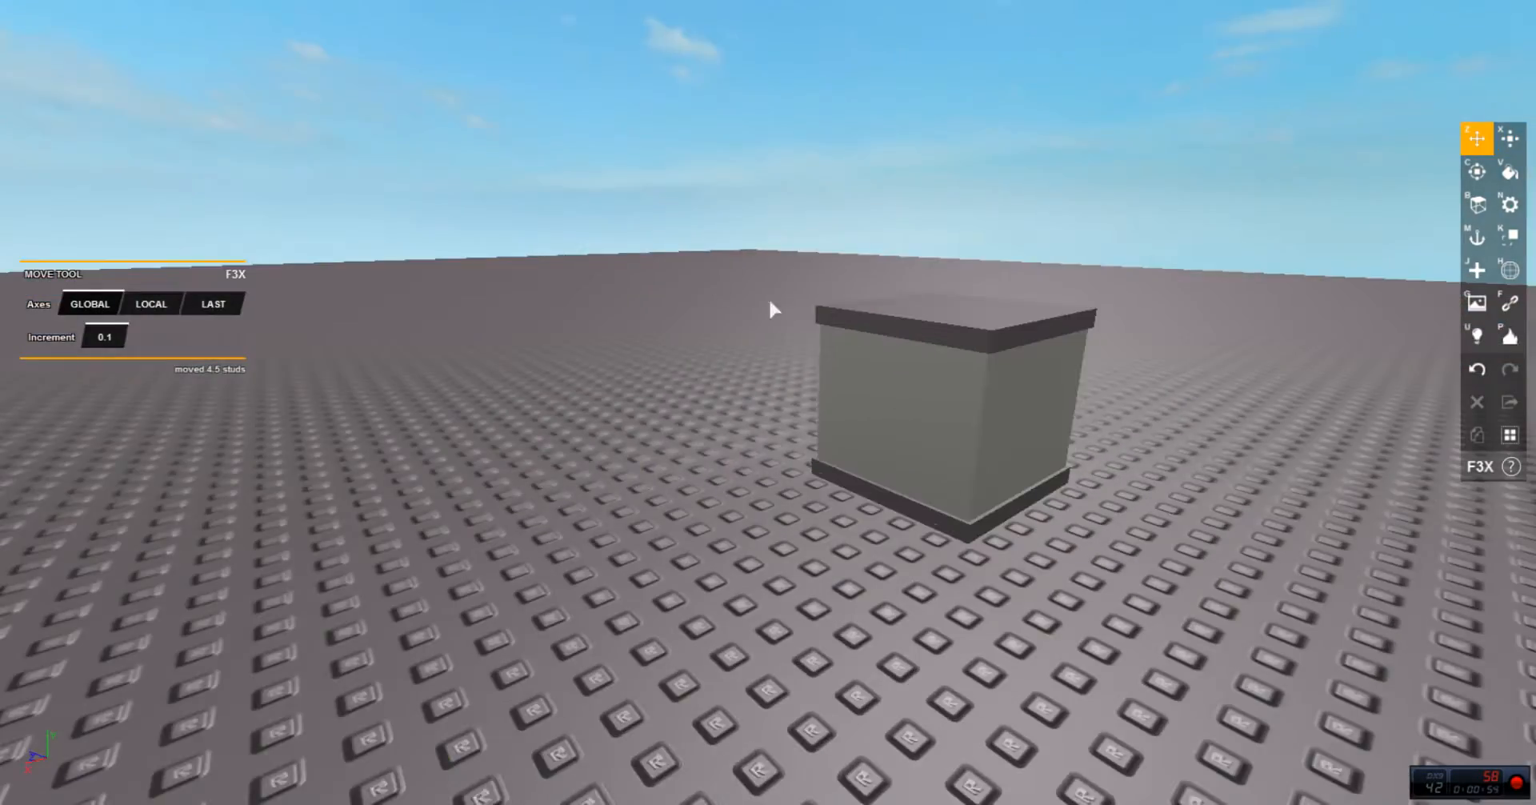
Step: Clone the top slab and shrink the copy to a 0.3 × 0.5 × 0.4 stud block at one corner
click(870, 313)
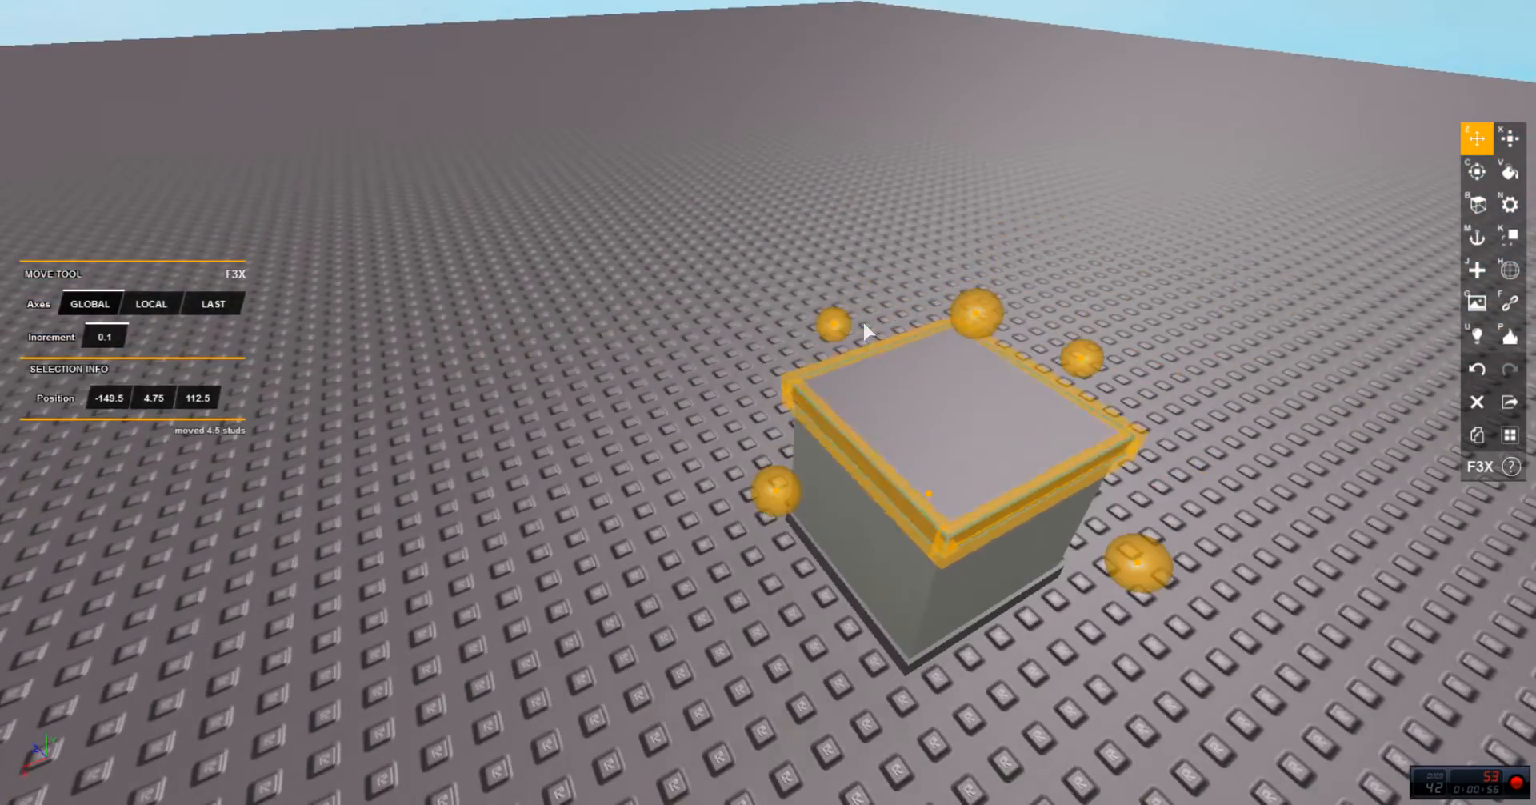
key(x)
key(w)
drag(1136, 349, 802, 497)
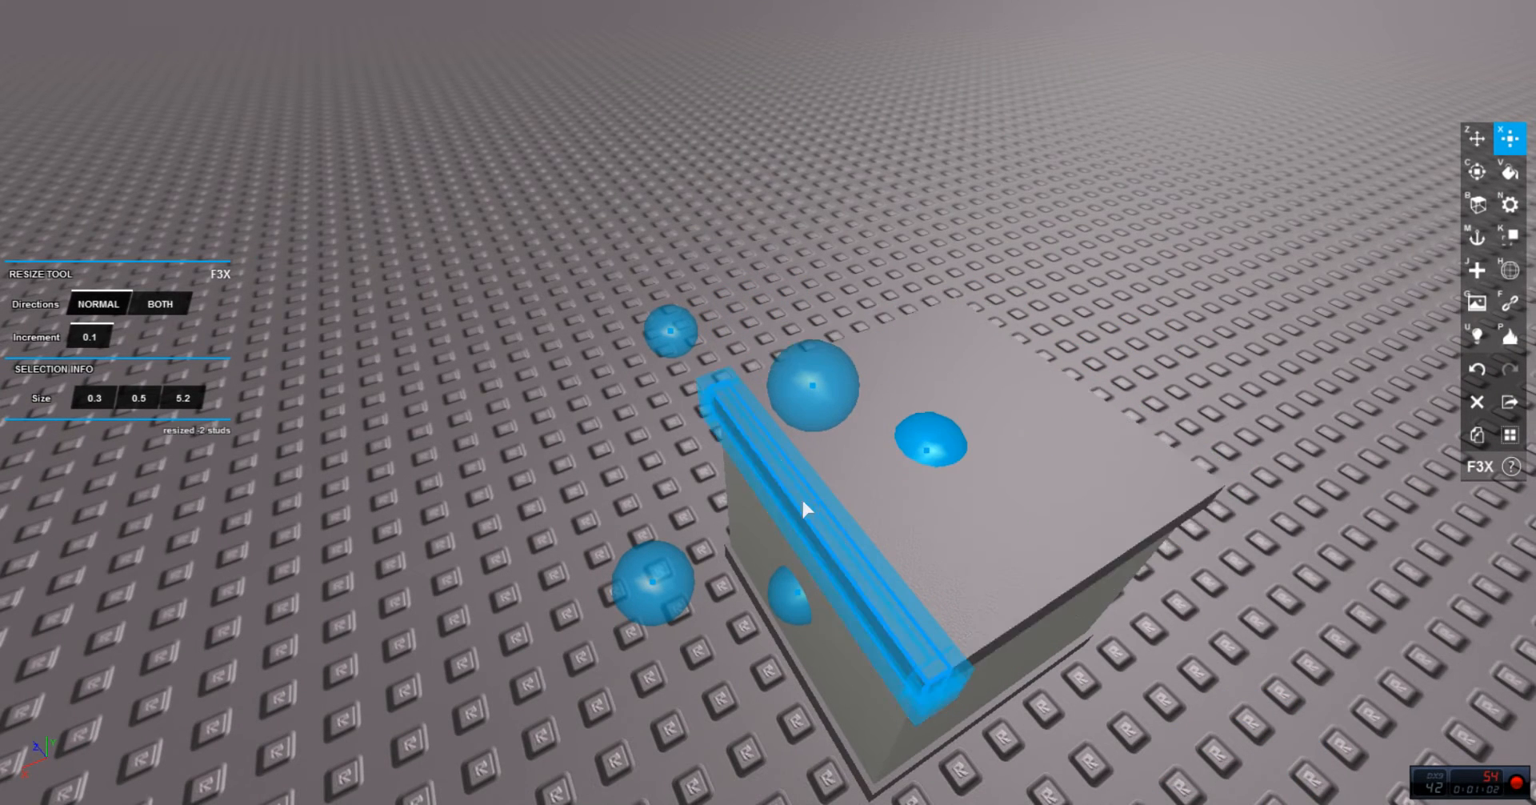
scroll(985, 509, down, 1)
scroll(722, 491, up, 1)
drag(936, 665, 439, 405)
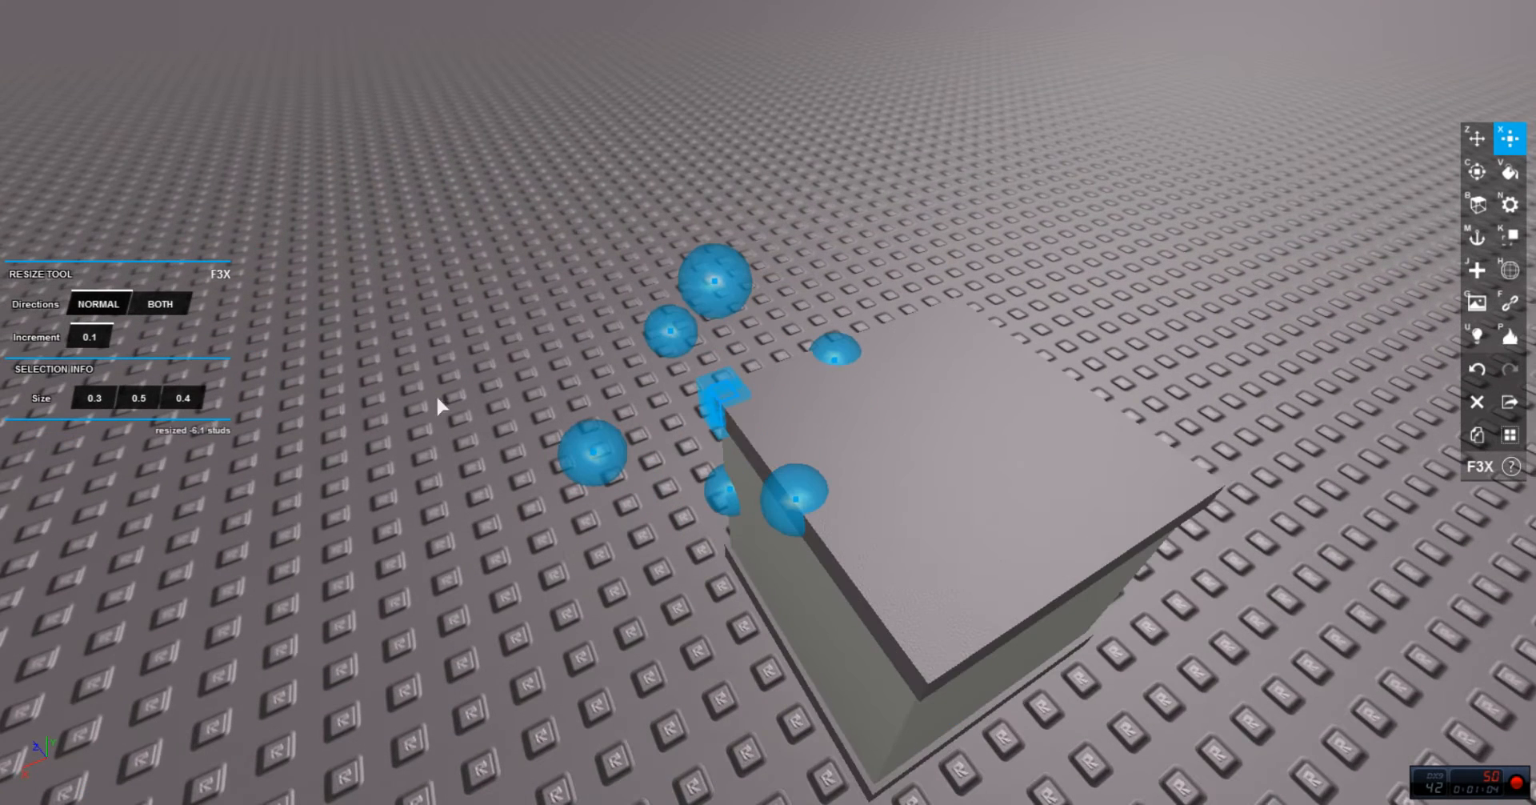
Step: Set the corner block's width and depth to 0.2 studs each
key(a)
drag(915, 356, 914, 357)
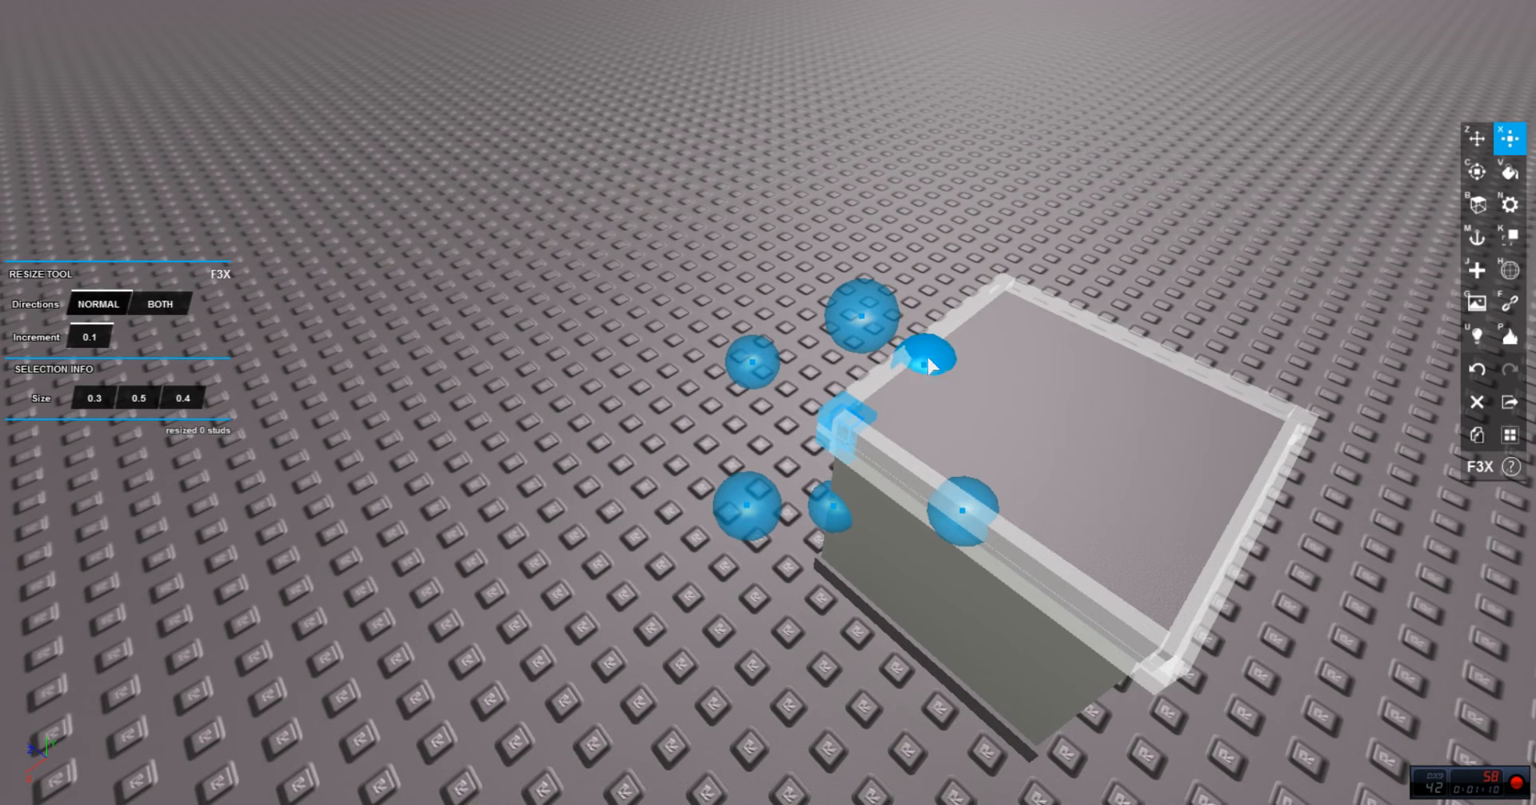
drag(916, 355, 920, 355)
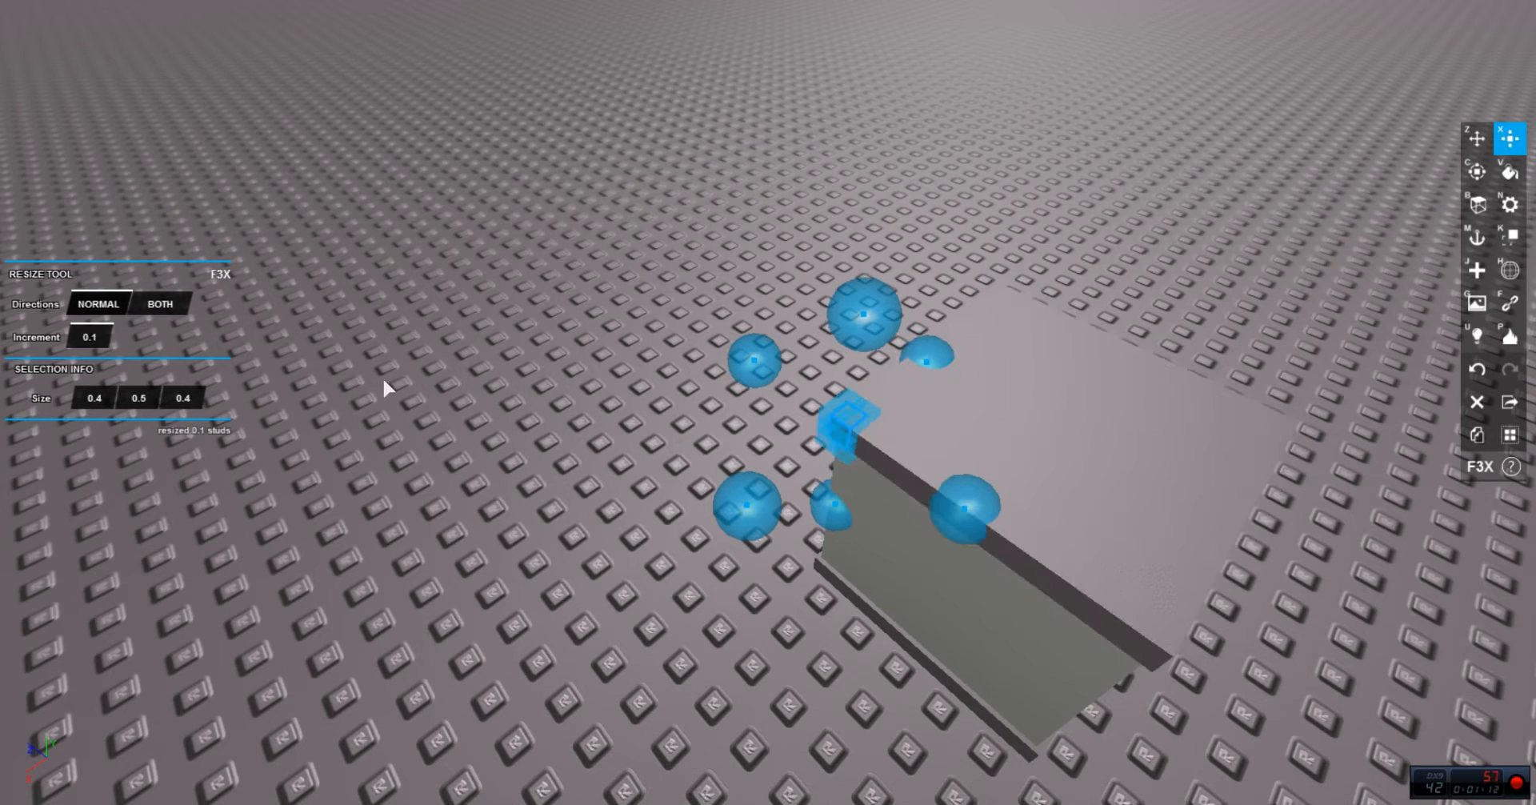
click(112, 398)
text(0.2)
key(Return)
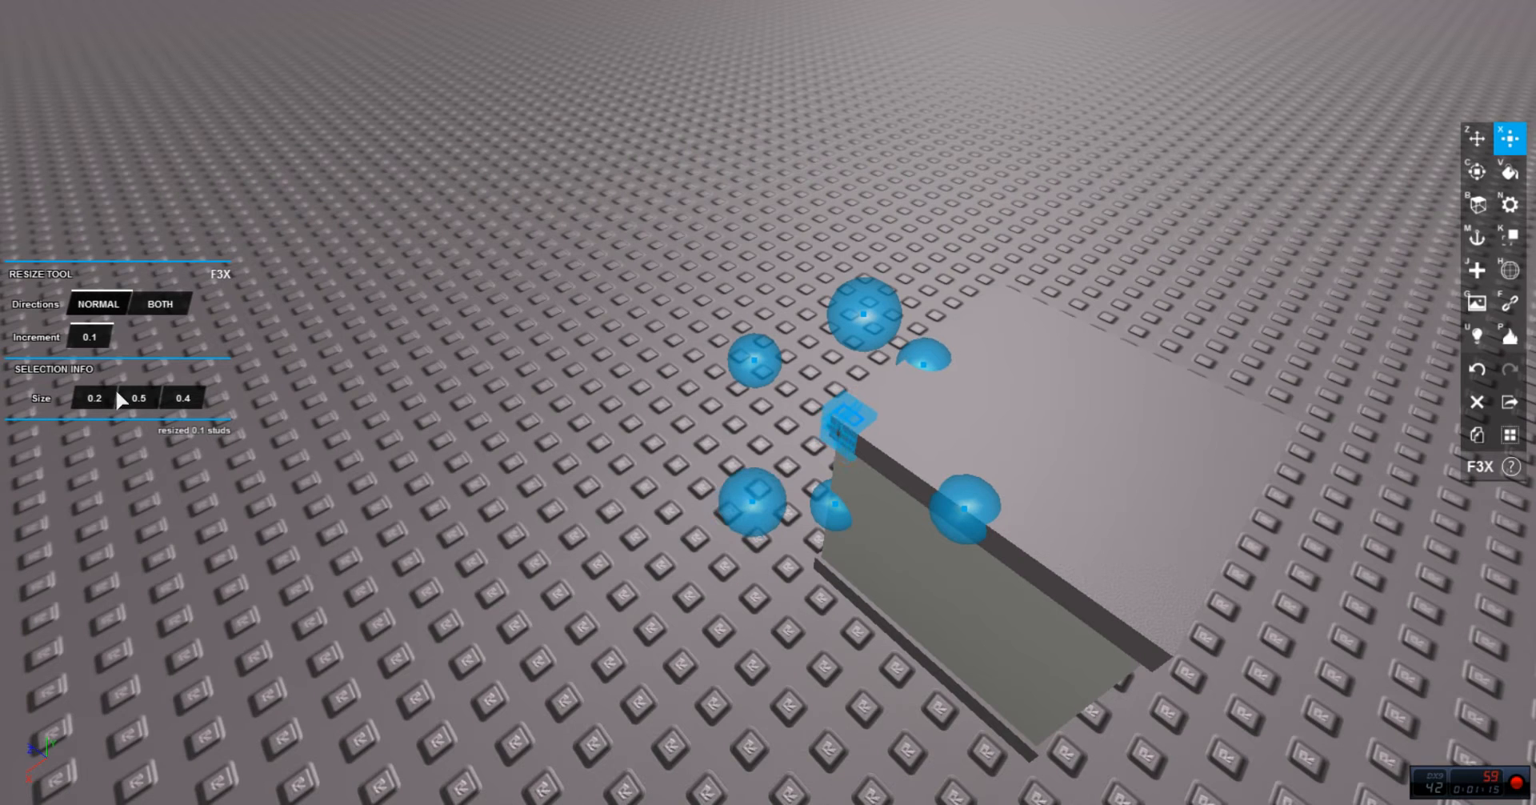
click(181, 398)
text(0.2)
key(Return)
Step: Move the corner block outward in 0.1-stud increments to X -147 and Z 115, at the top slab's corner
key(z)
scroll(592, 345, up, 2)
drag(728, 332, 718, 332)
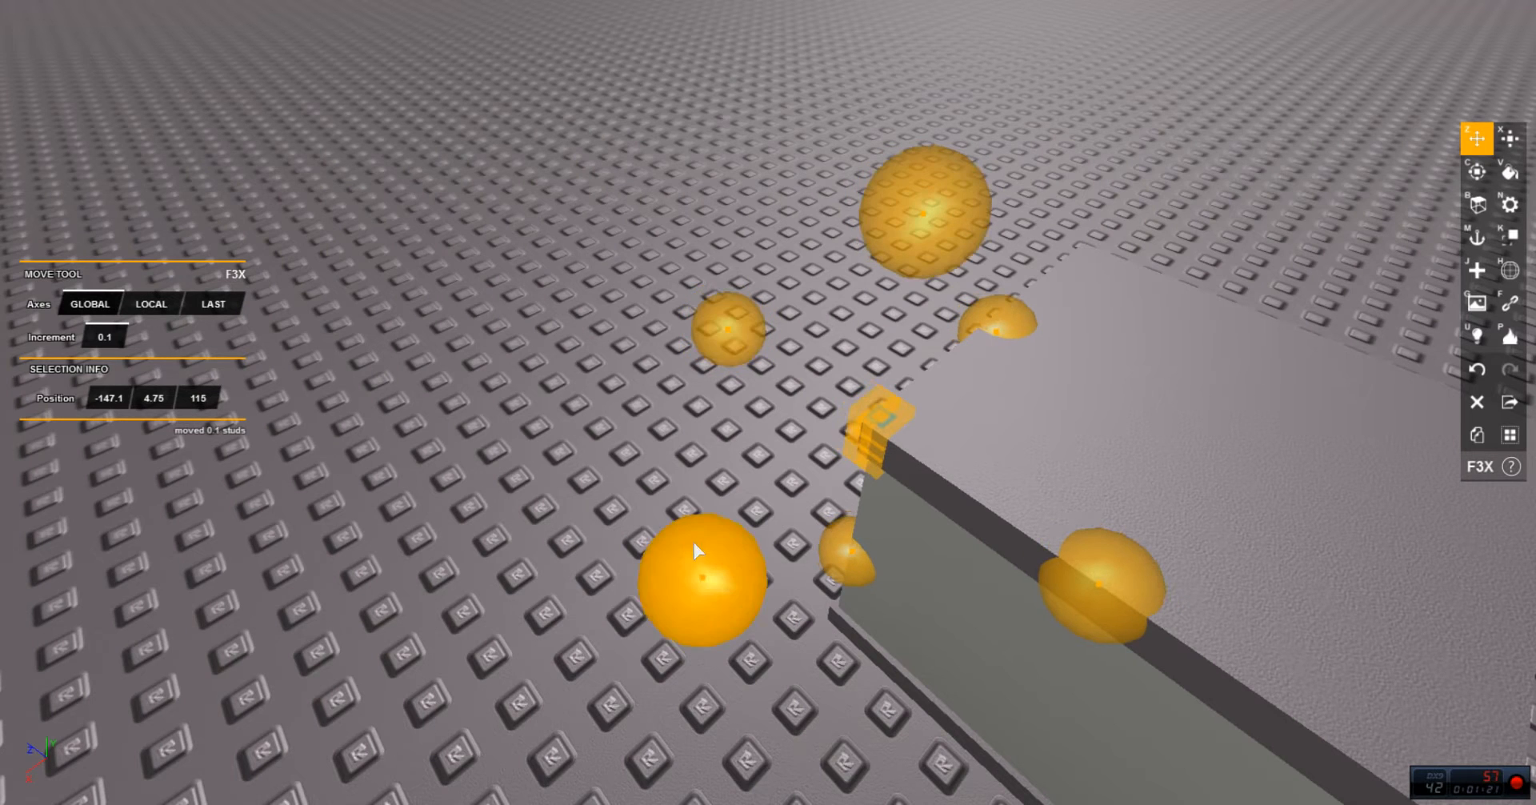
mouse_move(694, 540)
mouse_down()
mouse_move(656, 563)
mouse_move(686, 541)
mouse_up()
Step: Extend the corner block downward into a post 4.5 studs tall, ending at the top of the base slab
key(x)
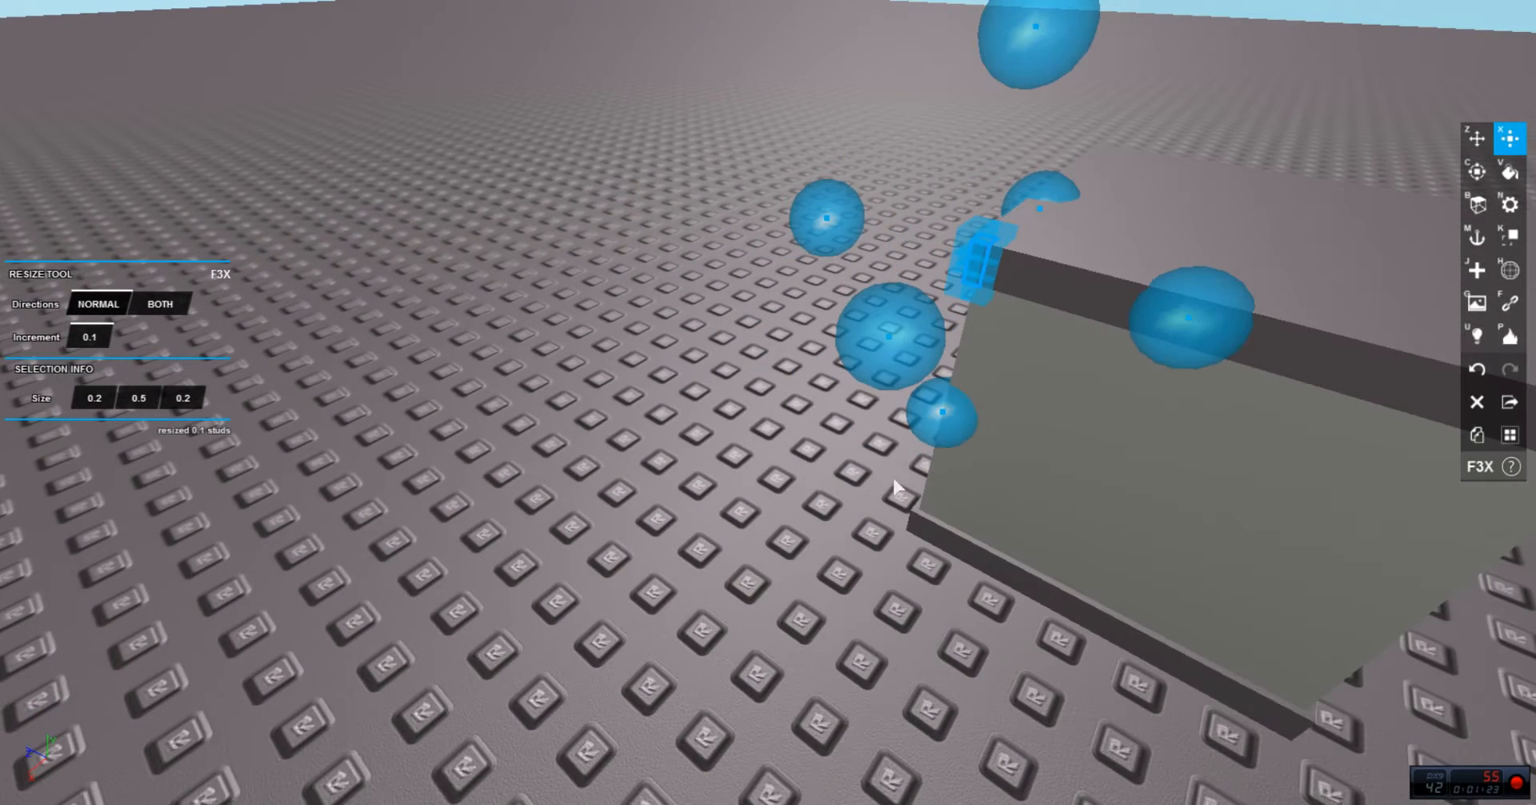
drag(891, 474, 842, 568)
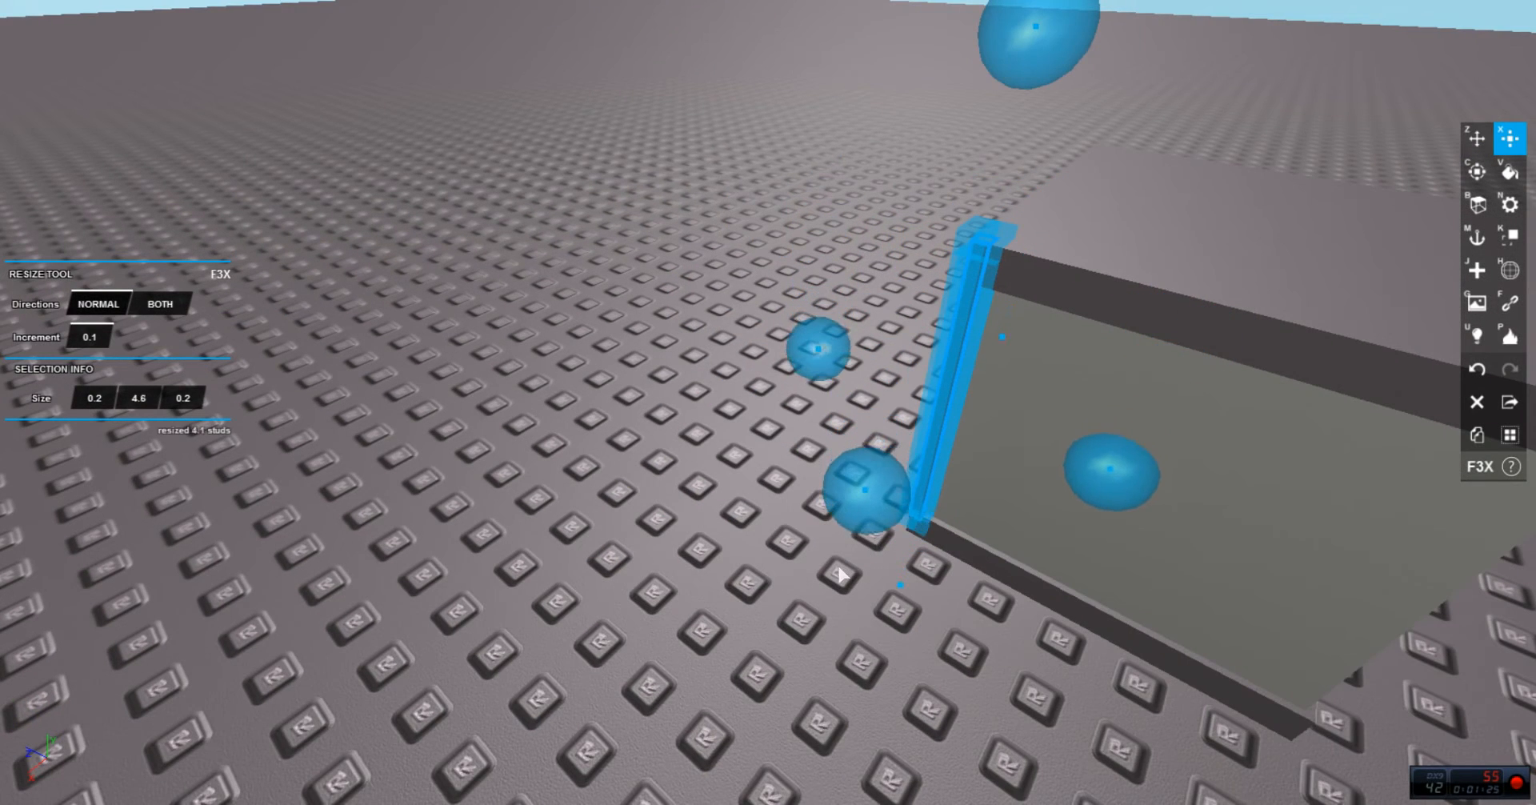
click(662, 561)
scroll(662, 561, up, 4)
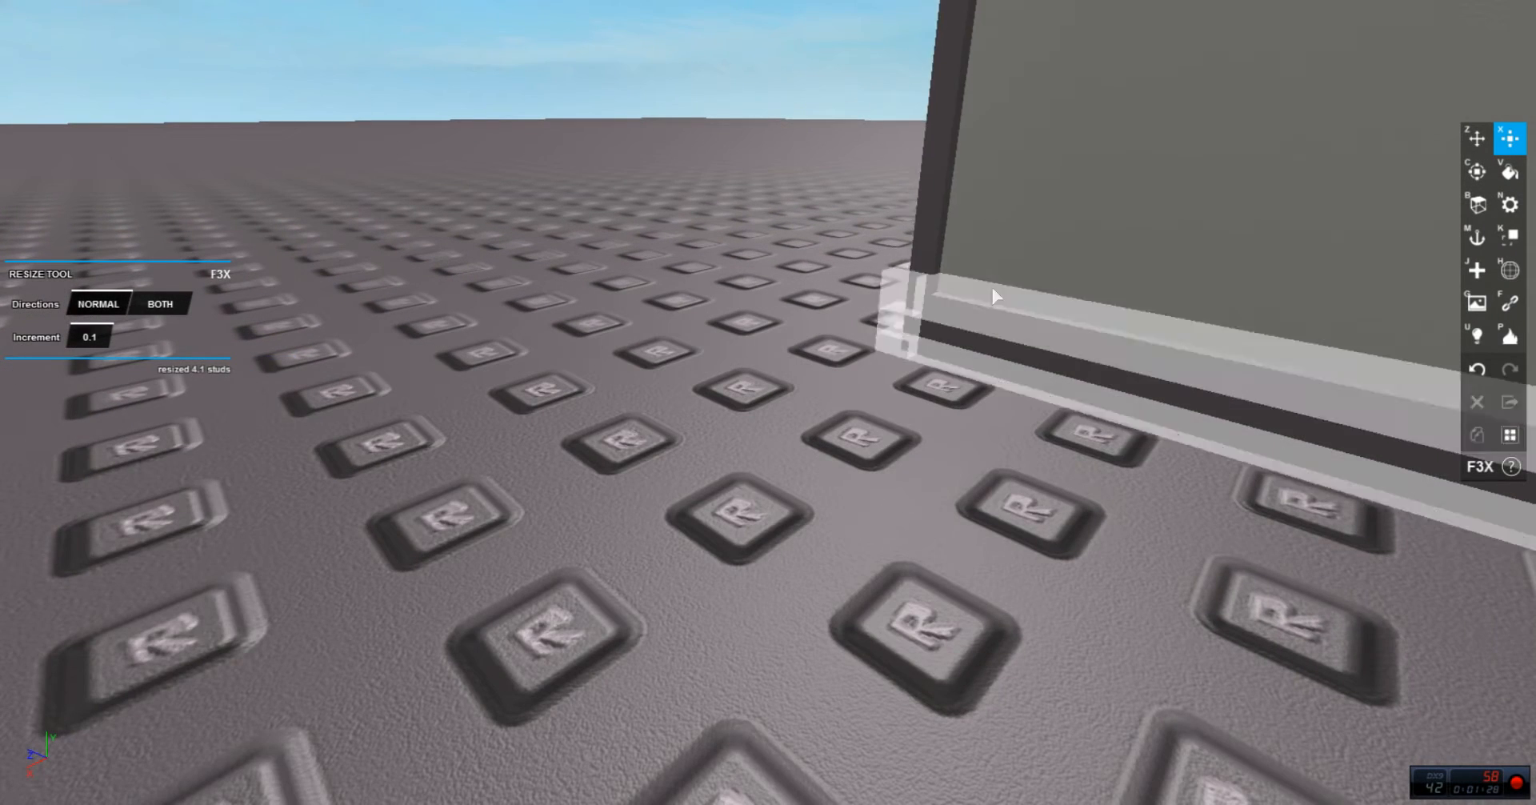
click(933, 202)
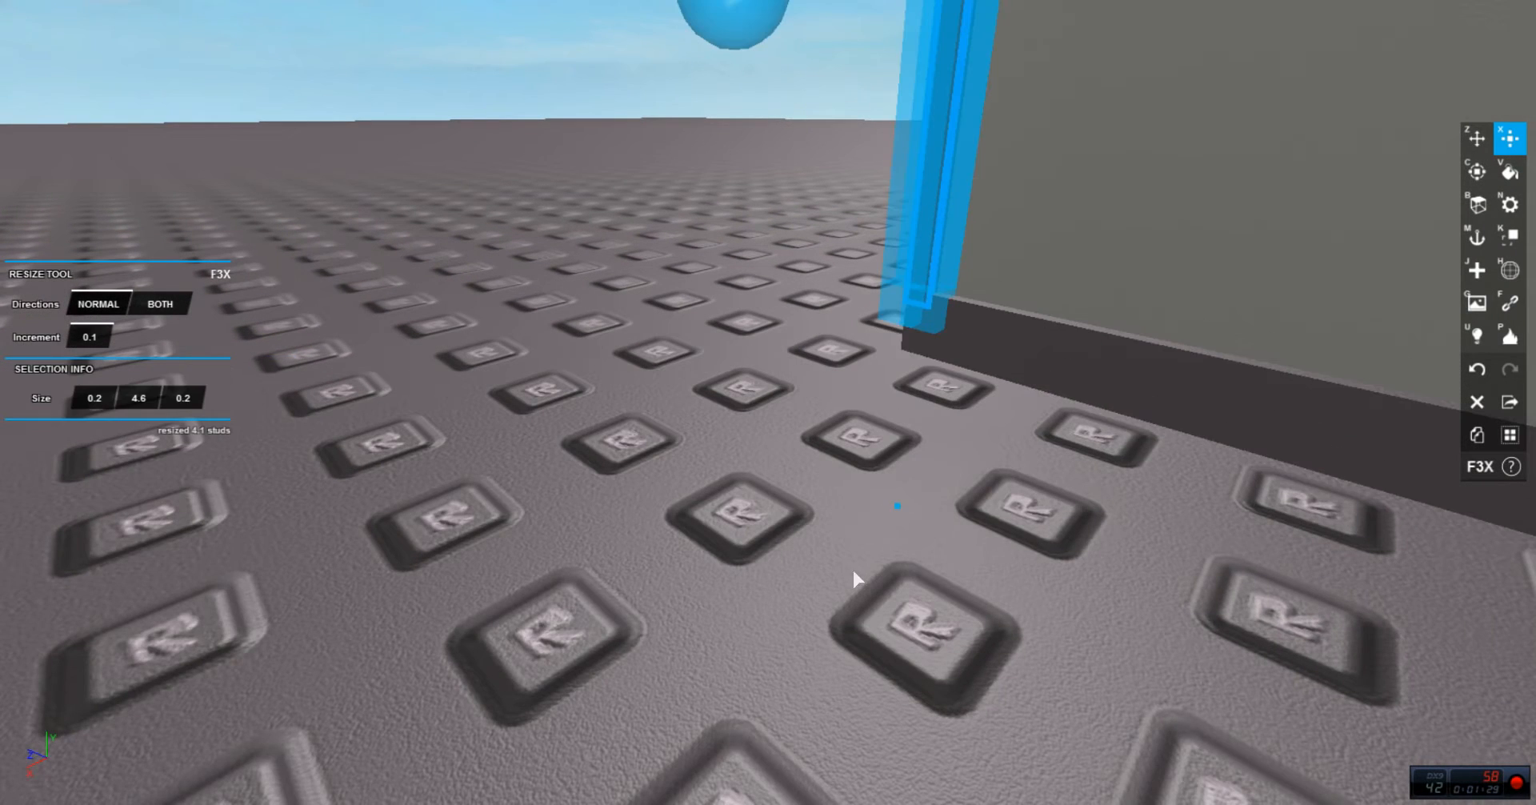
drag(897, 507, 905, 488)
scroll(706, 438, down, 3)
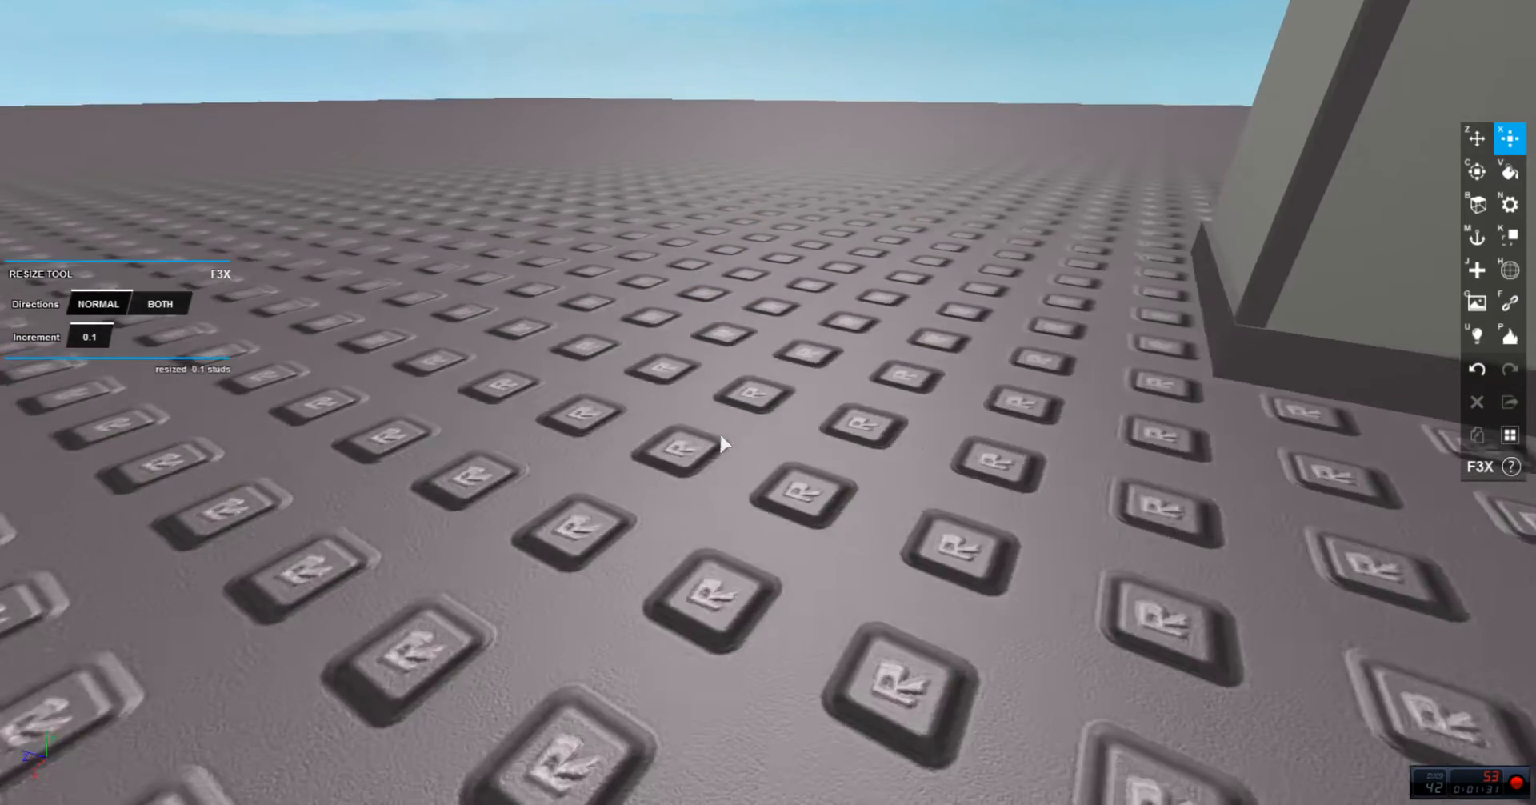
Step: Set the corner post's vertical position to 2.74
key(z)
scroll(683, 276, down, 3)
key(x)
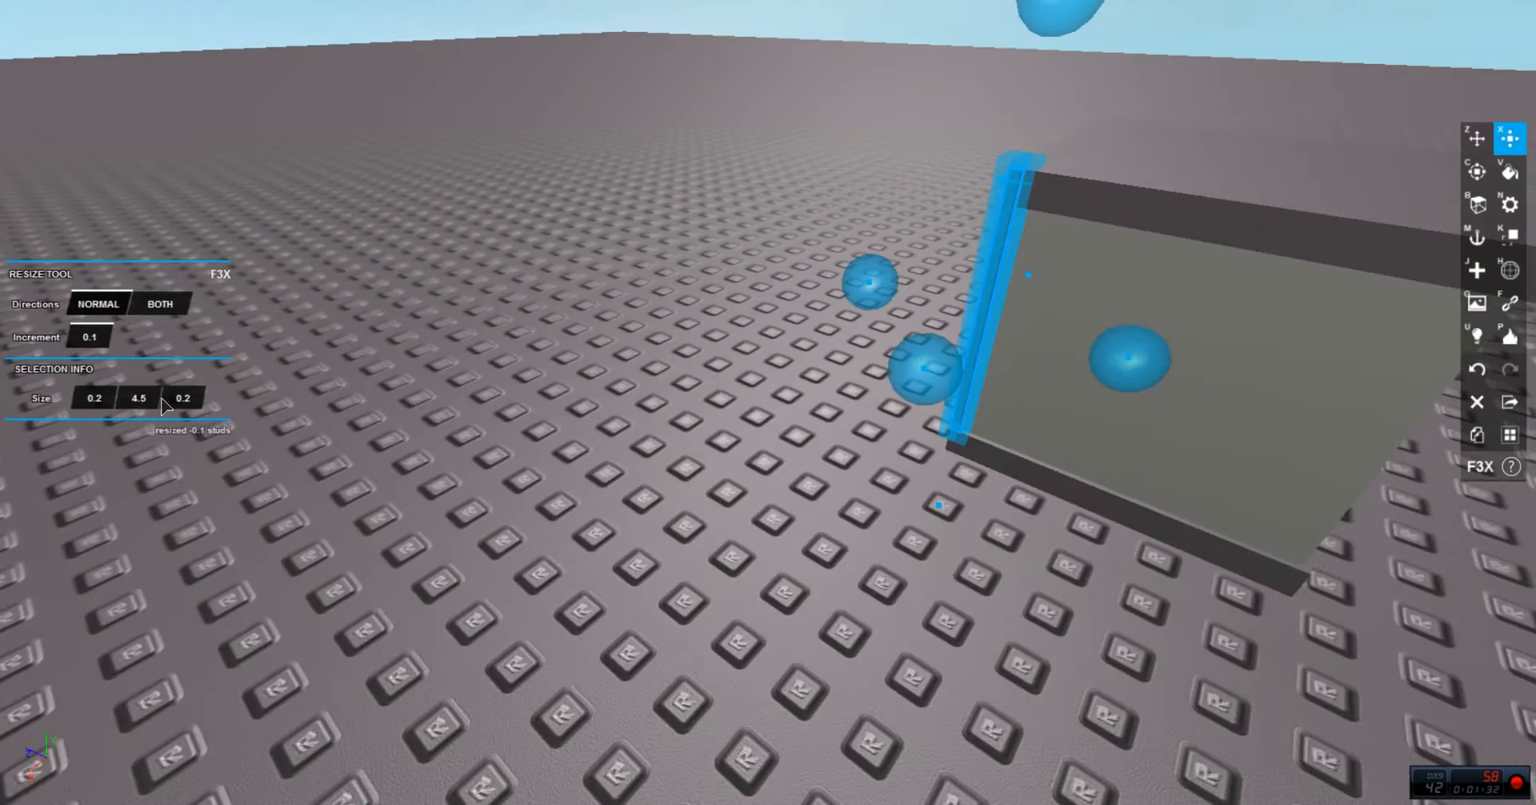
key(z)
click(146, 398)
text(2.45)
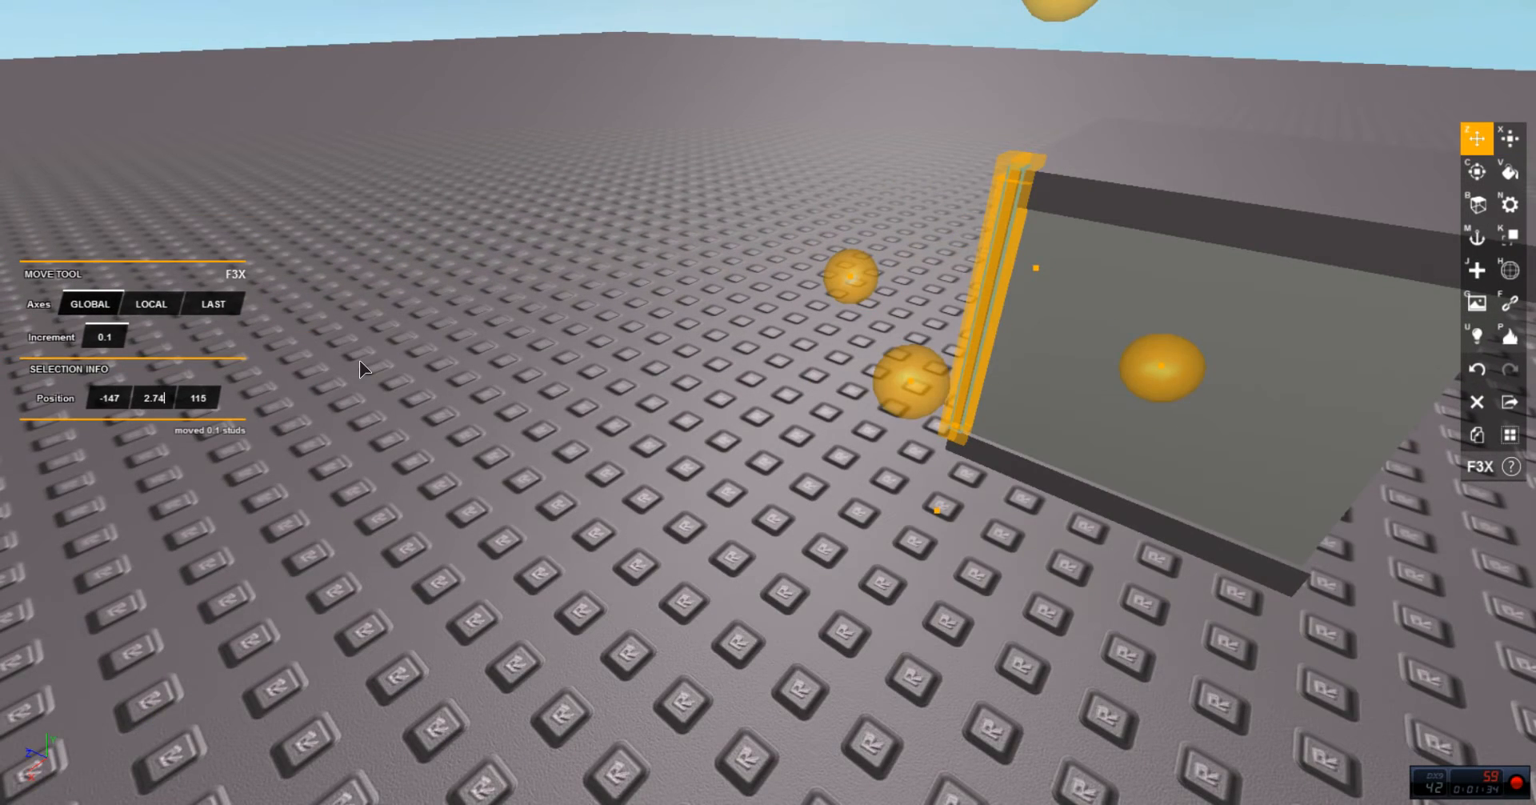
key(Return)
Step: Shorten the corner post from its upper end to a height of 4 studs, below the top slab
key(x)
scroll(1035, 85, up, 2)
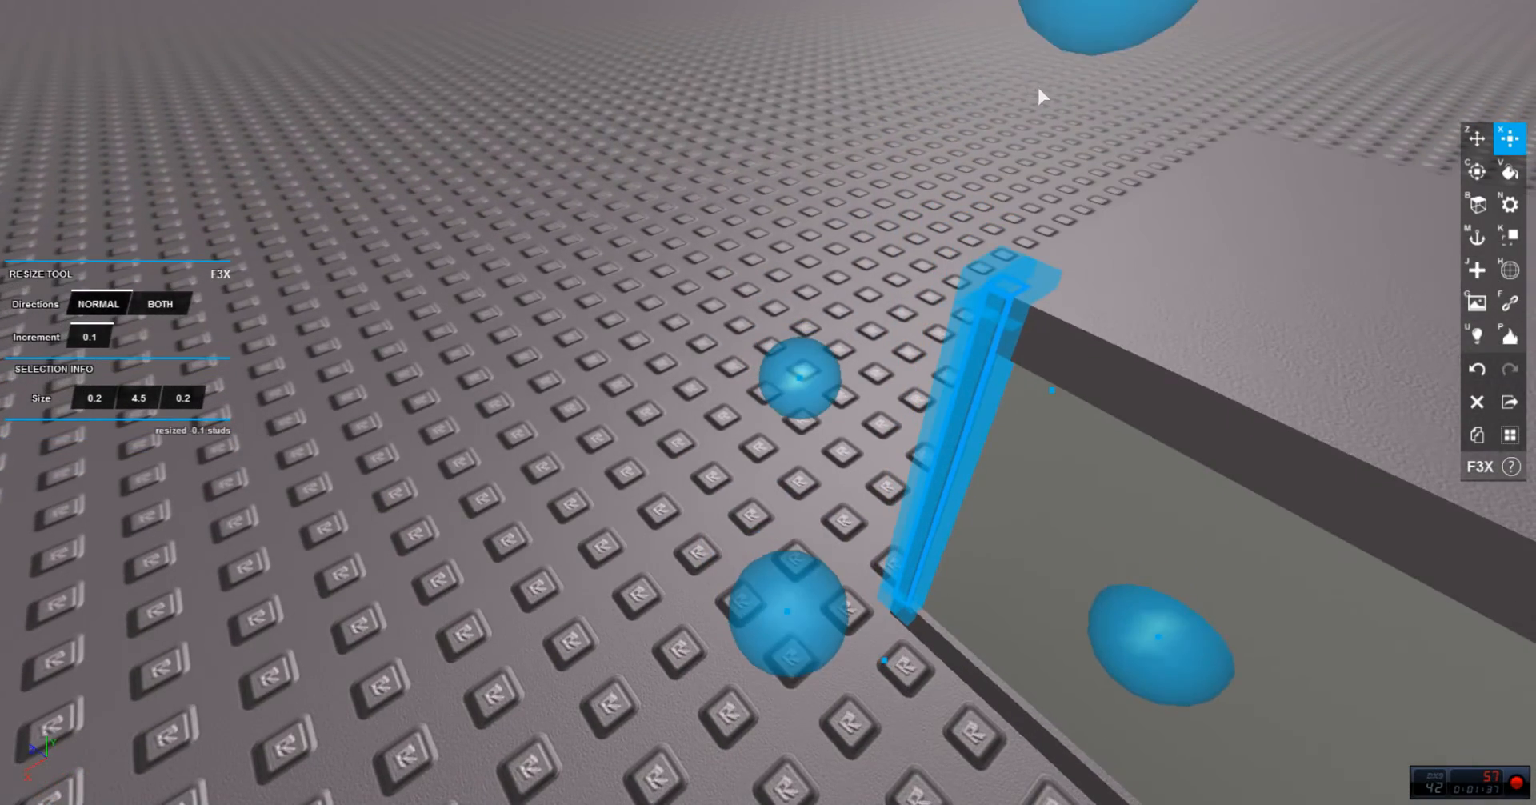
drag(1073, 42, 1067, 48)
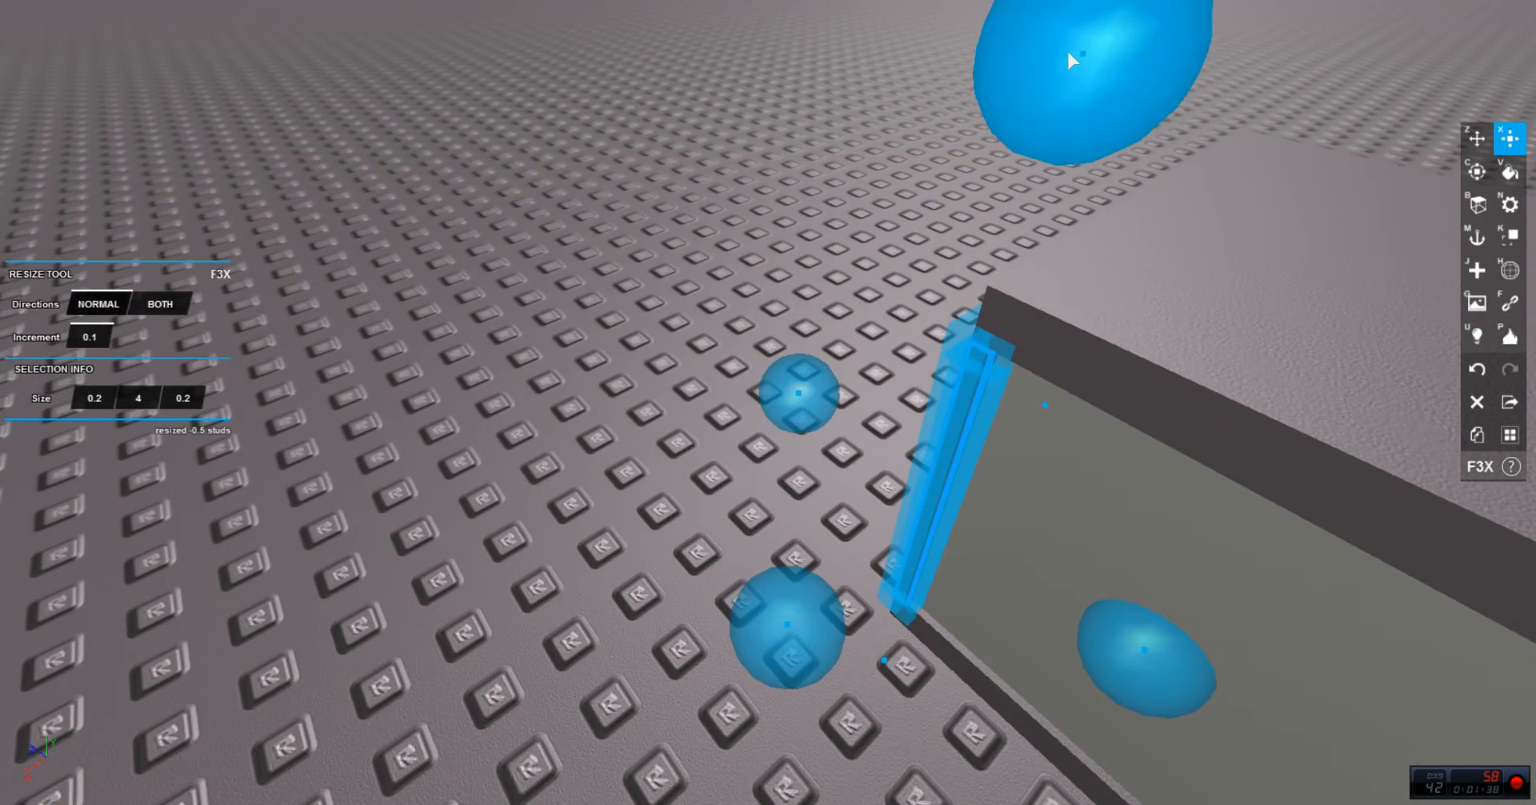
click(717, 175)
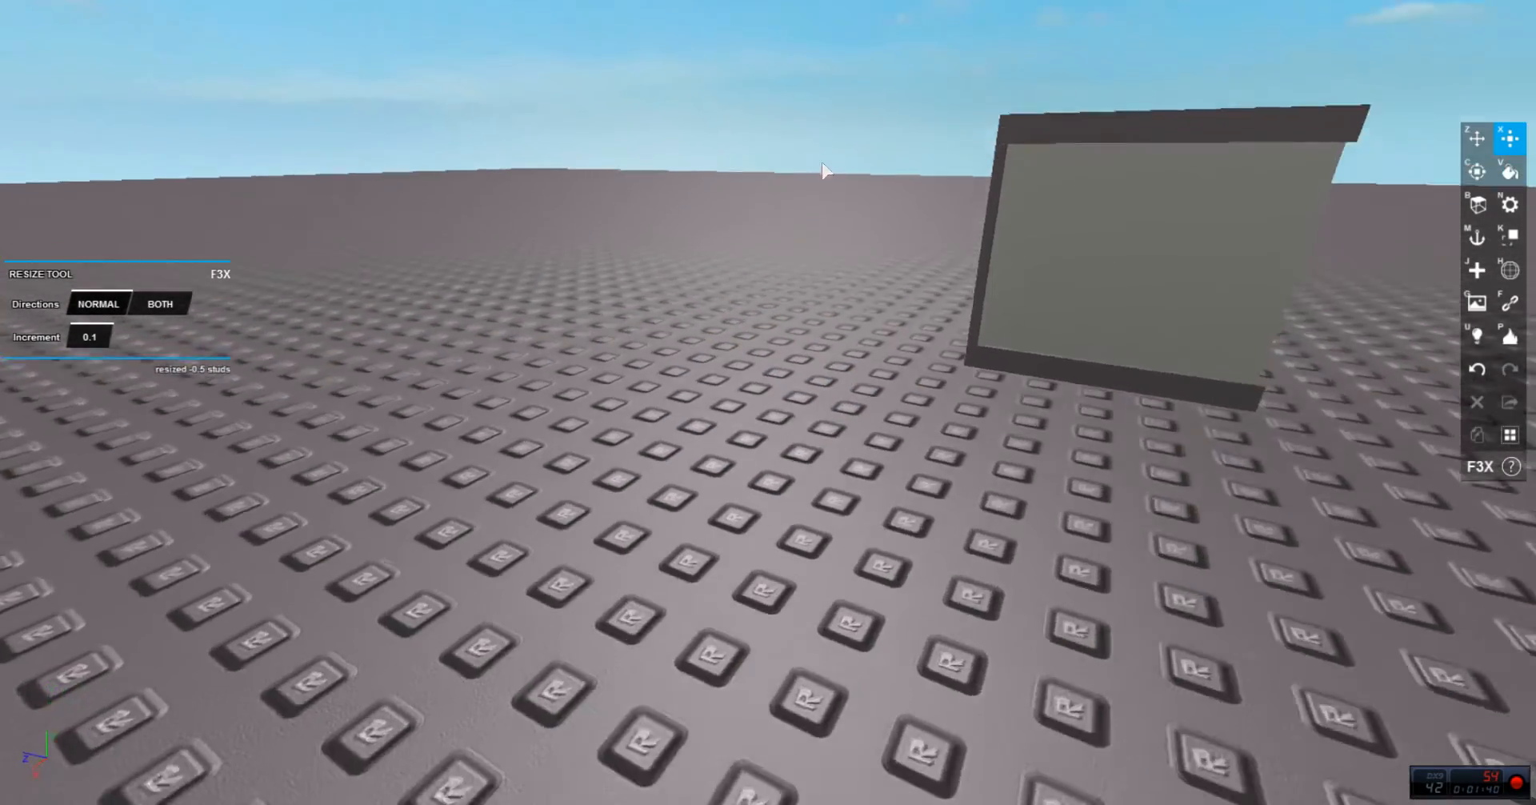
drag(826, 170, 864, 157)
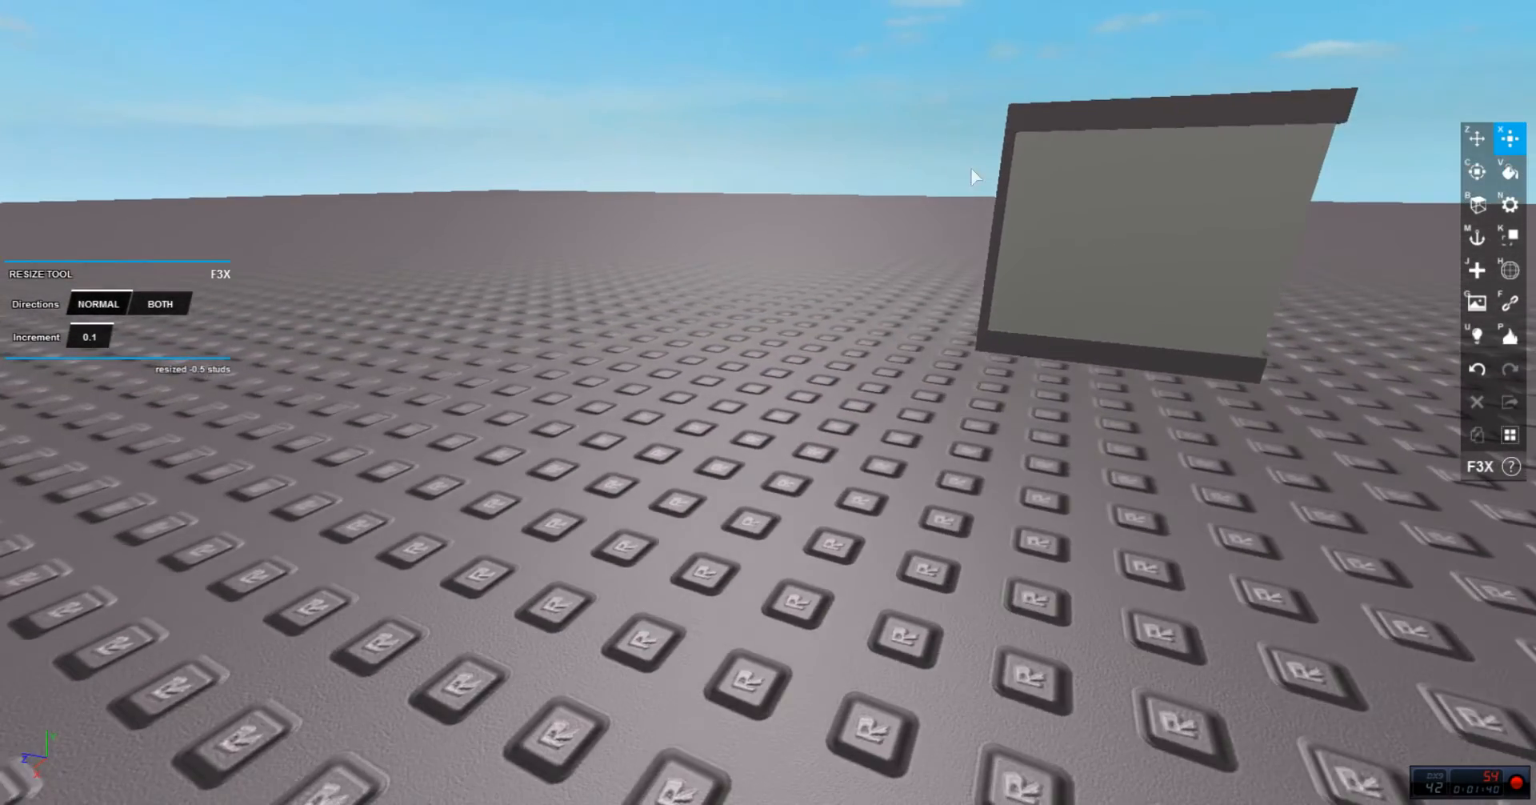
Step: Extend the corner post upward by 0.1 stud to a height of 4.1 studs, up to the top slab
drag(1000, 171, 866, 272)
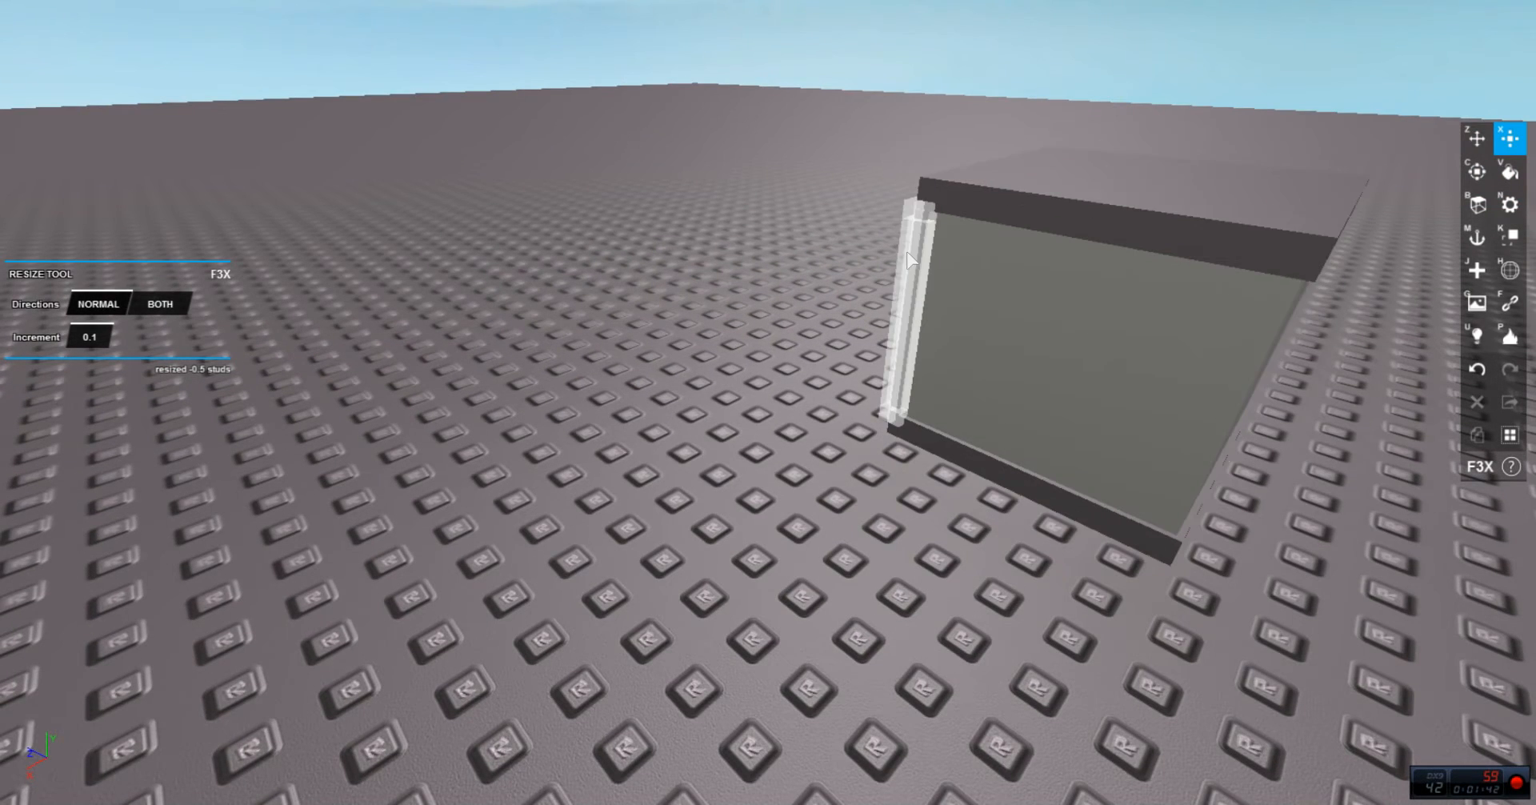
scroll(909, 252, up, 2)
scroll(1013, 265, down, 2)
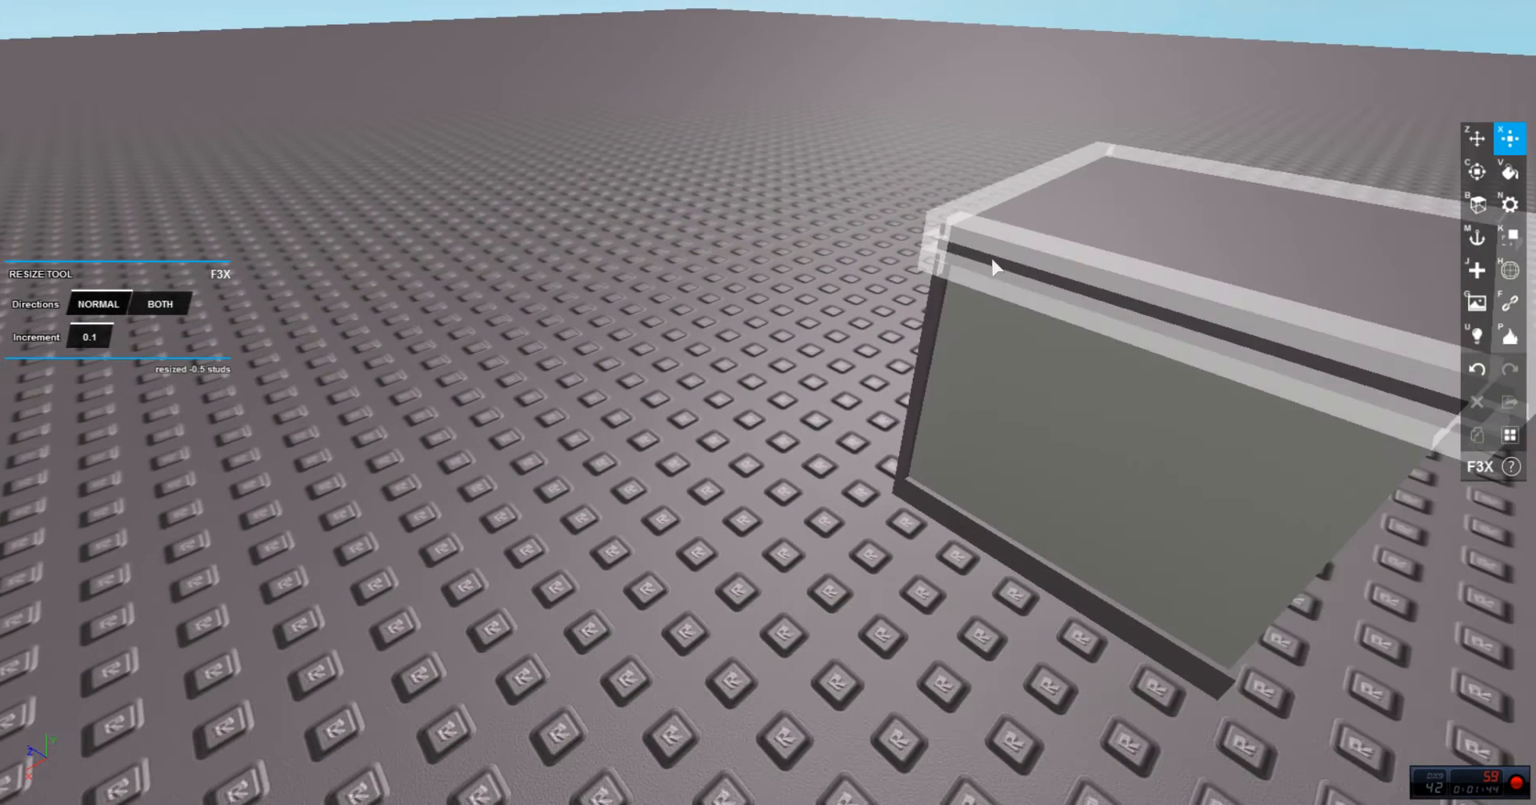
click(932, 281)
drag(976, 91, 977, 76)
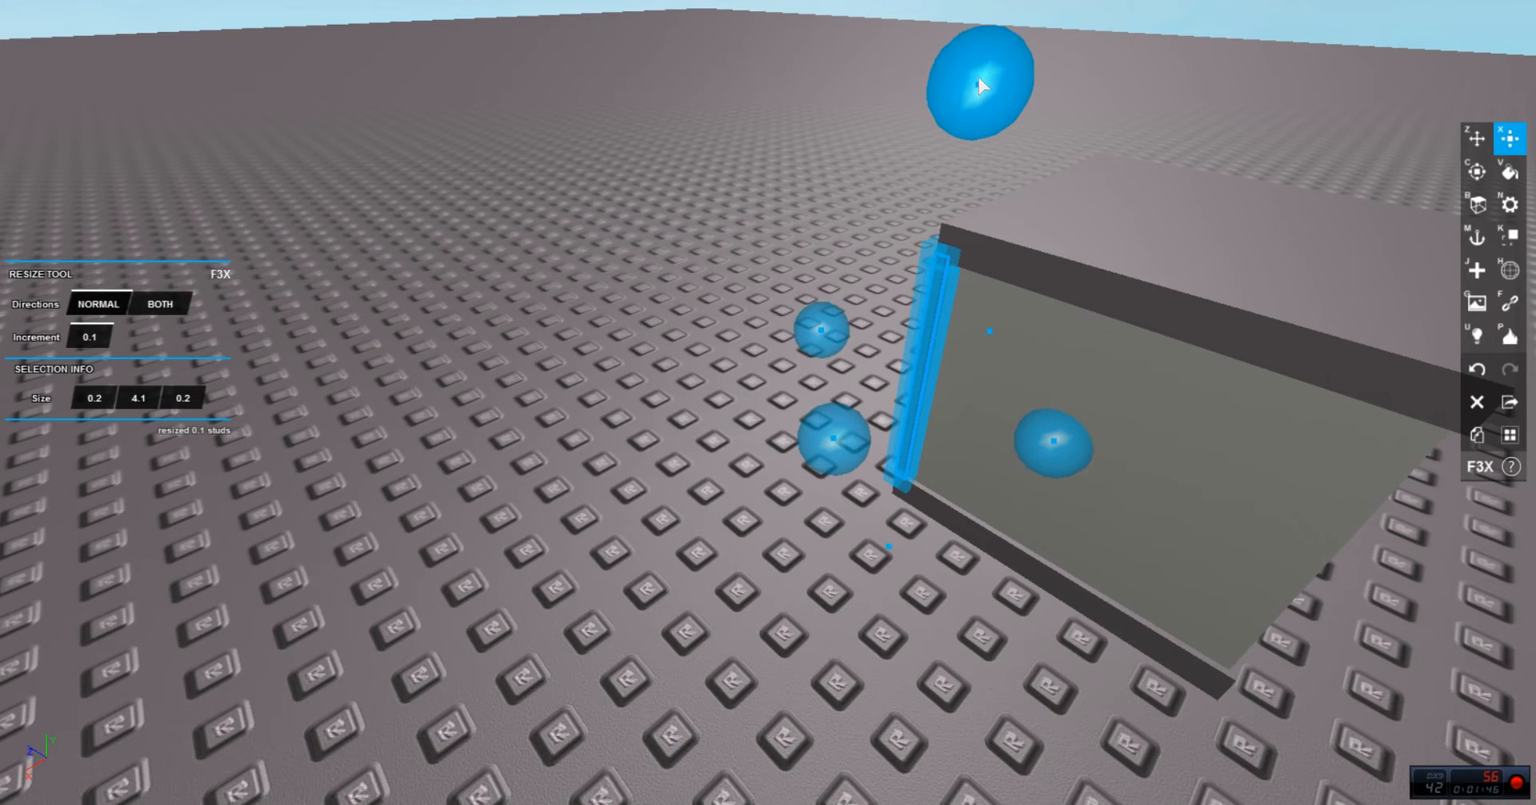
click(857, 78)
drag(858, 78, 868, 82)
Step: Duplicate the corner post and move the copy 5 studs along Z to 110, at the neighbouring corner of the frame
key(z)
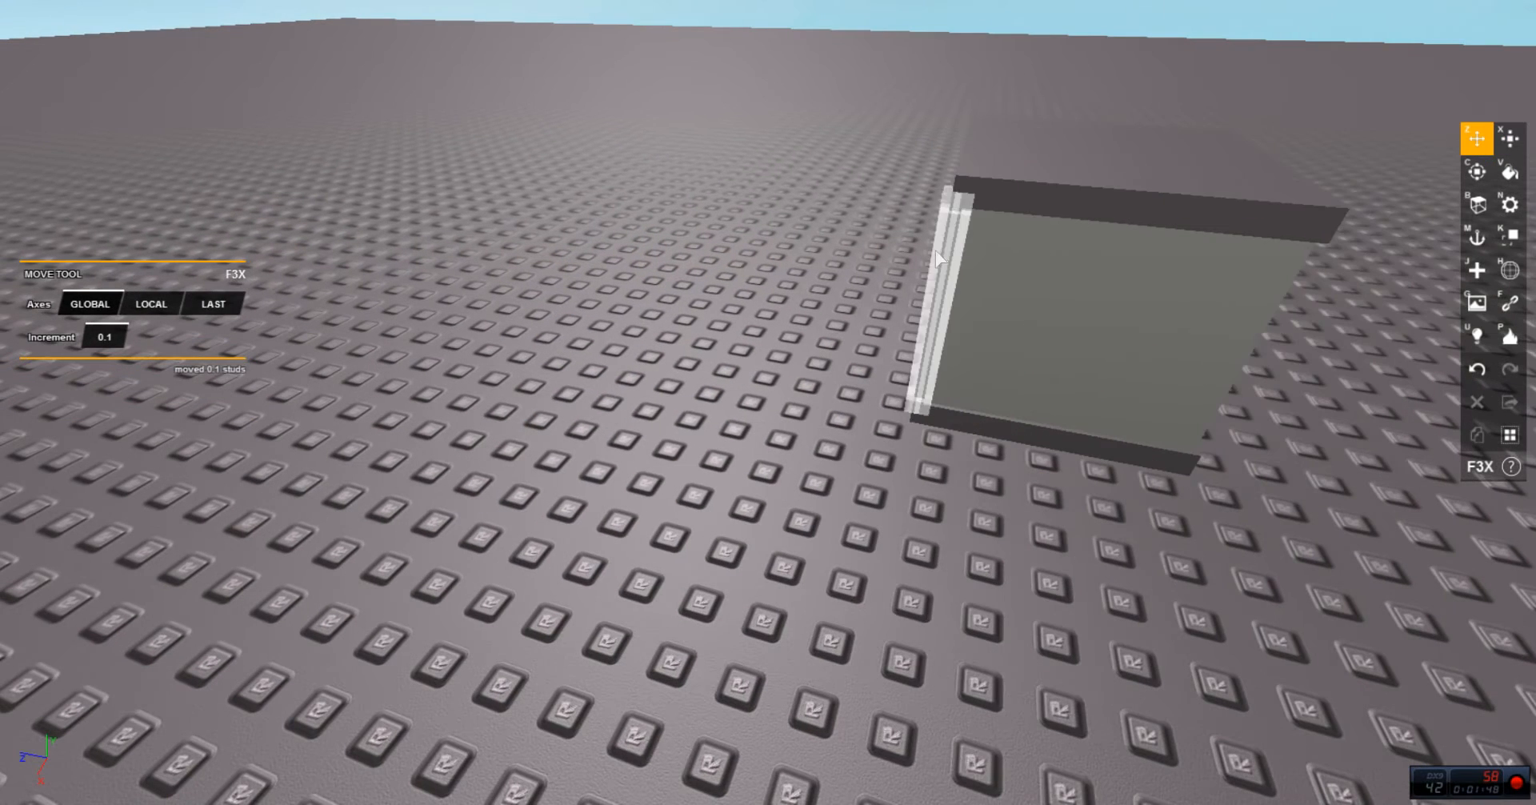
click(934, 251)
key(d)
drag(1063, 319, 1153, 307)
click(1149, 260)
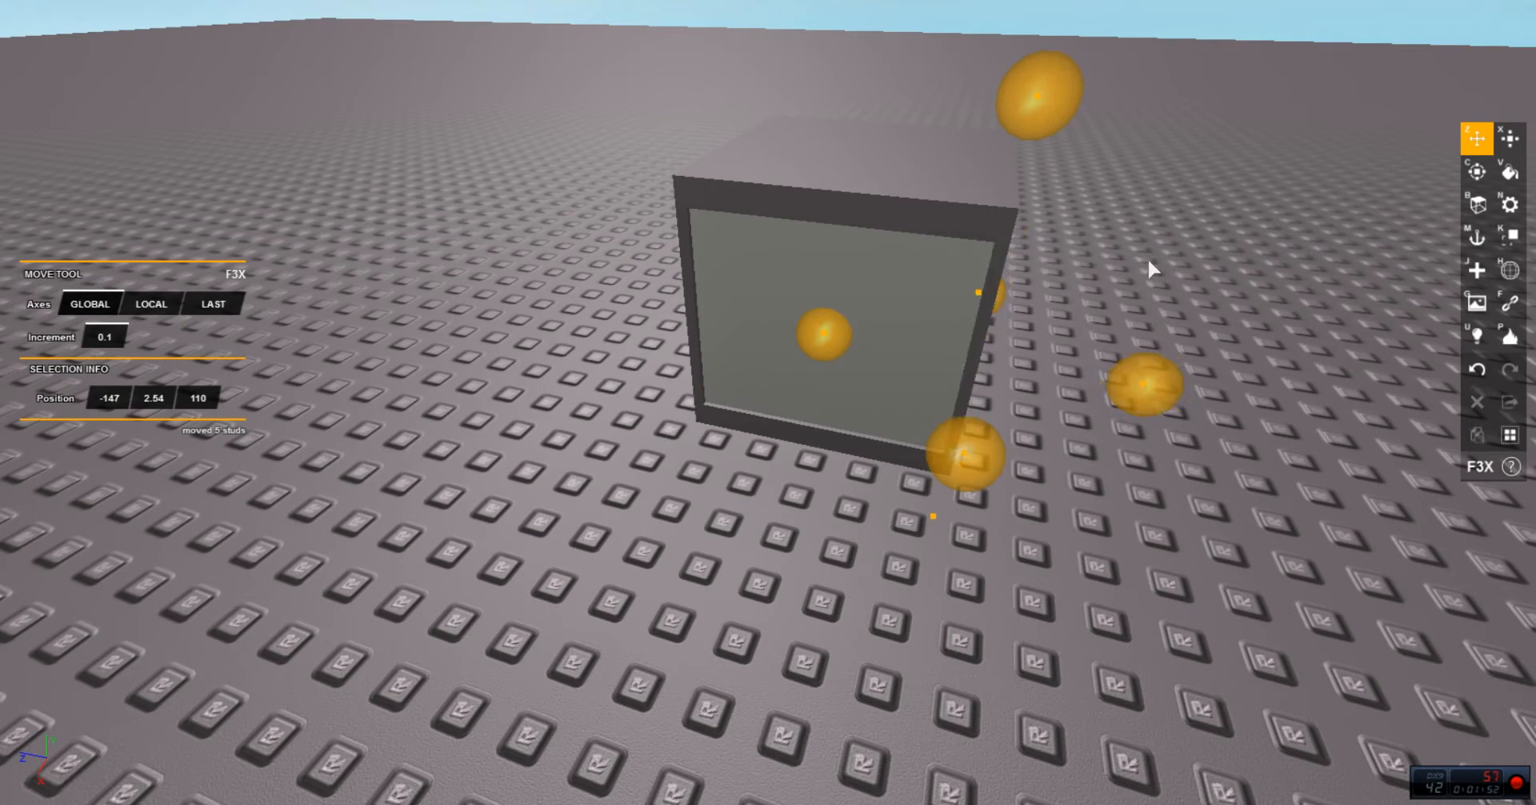
Step: Duplicate both corner posts together and move the copies 4.9 studs along X to the opposite side of the cube
click(986, 290)
shift+click(681, 258)
key(d)
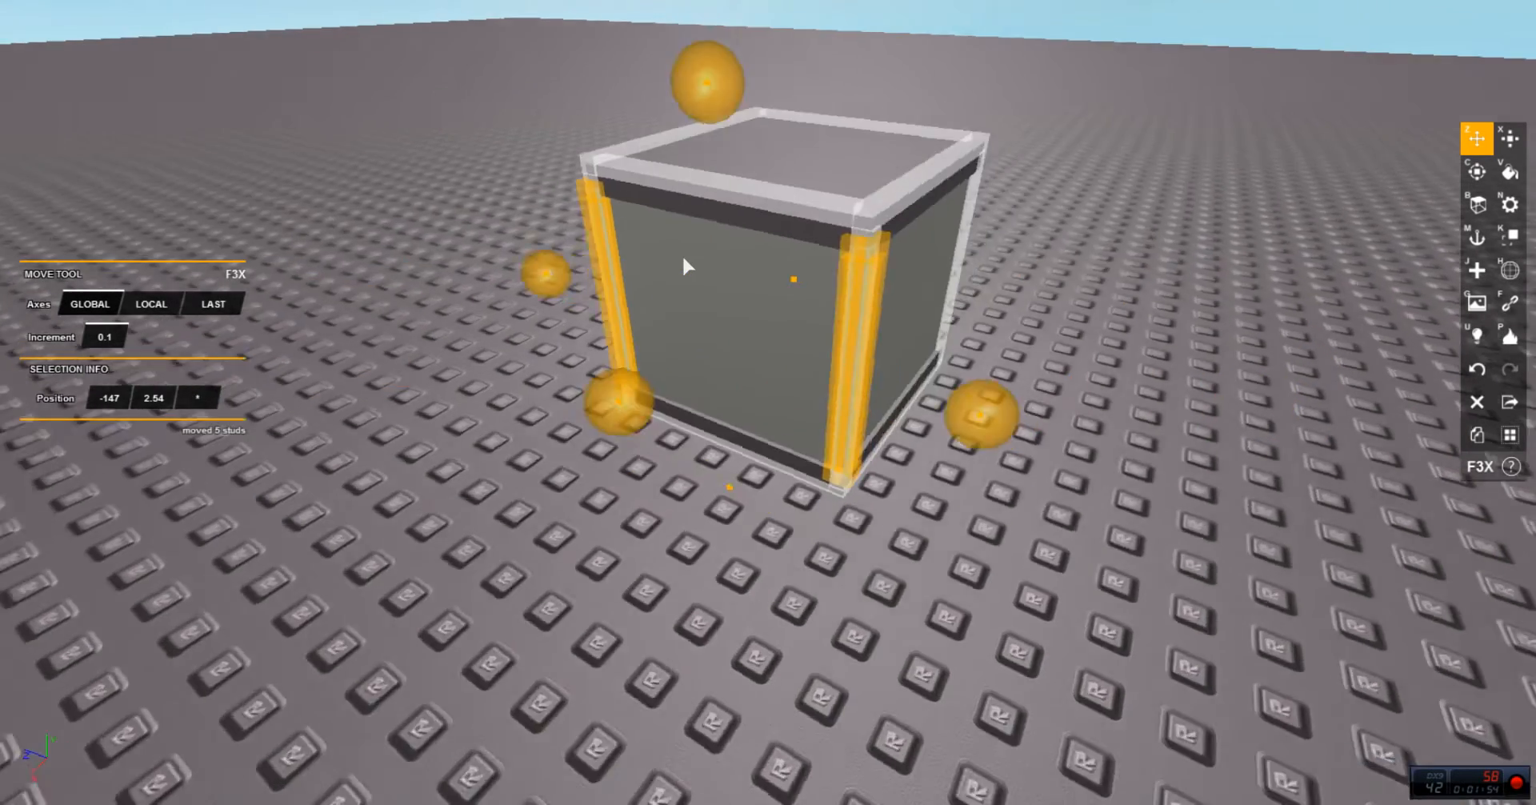
key(shift+c)
drag(593, 242, 804, 232)
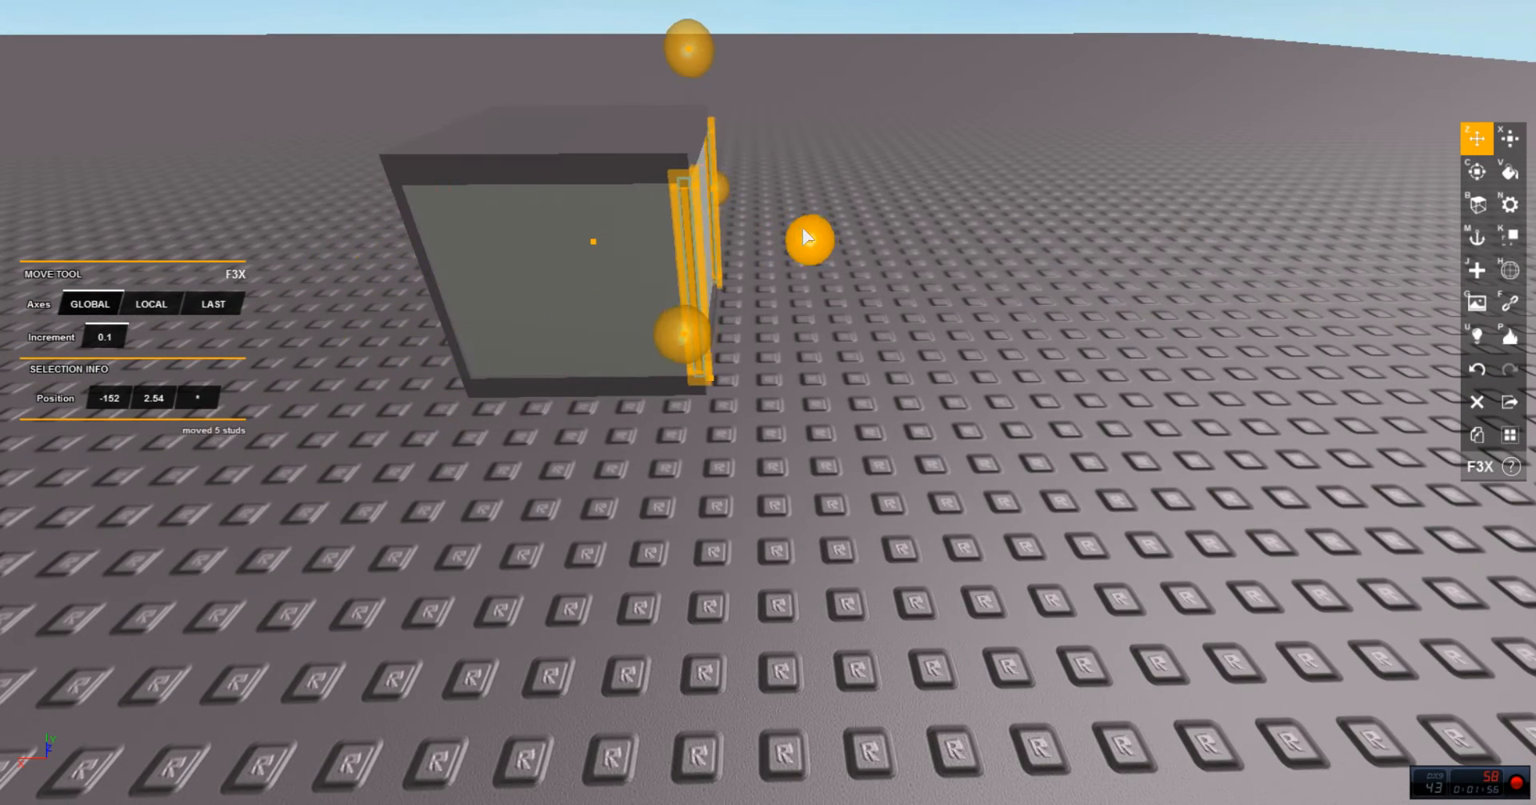
Step: Select both copied posts and nudge them 0.1 stud along X to line up with the slab corners
click(722, 206)
click(672, 205)
key(shift+c)
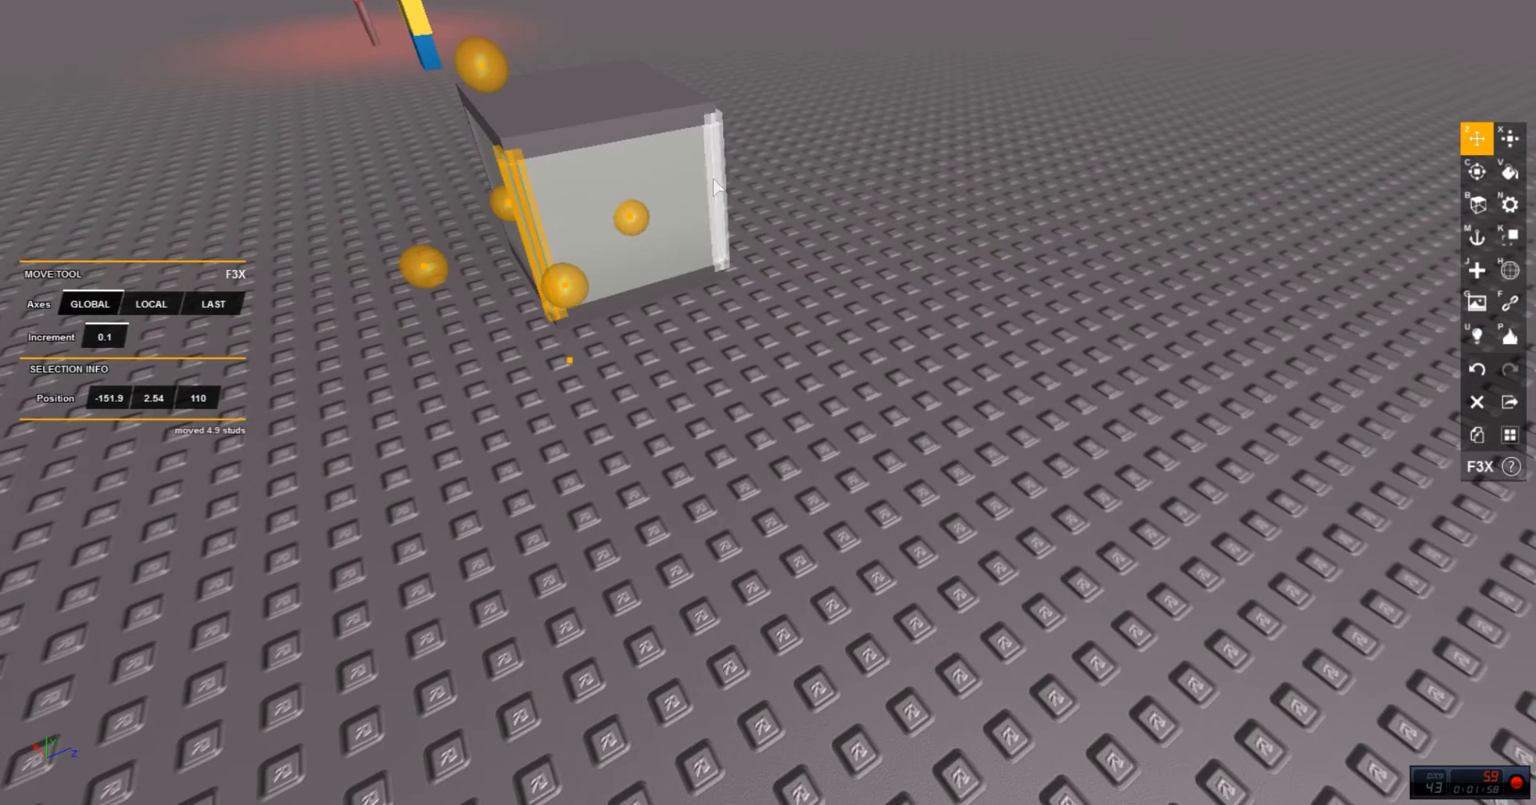
shift+click(709, 165)
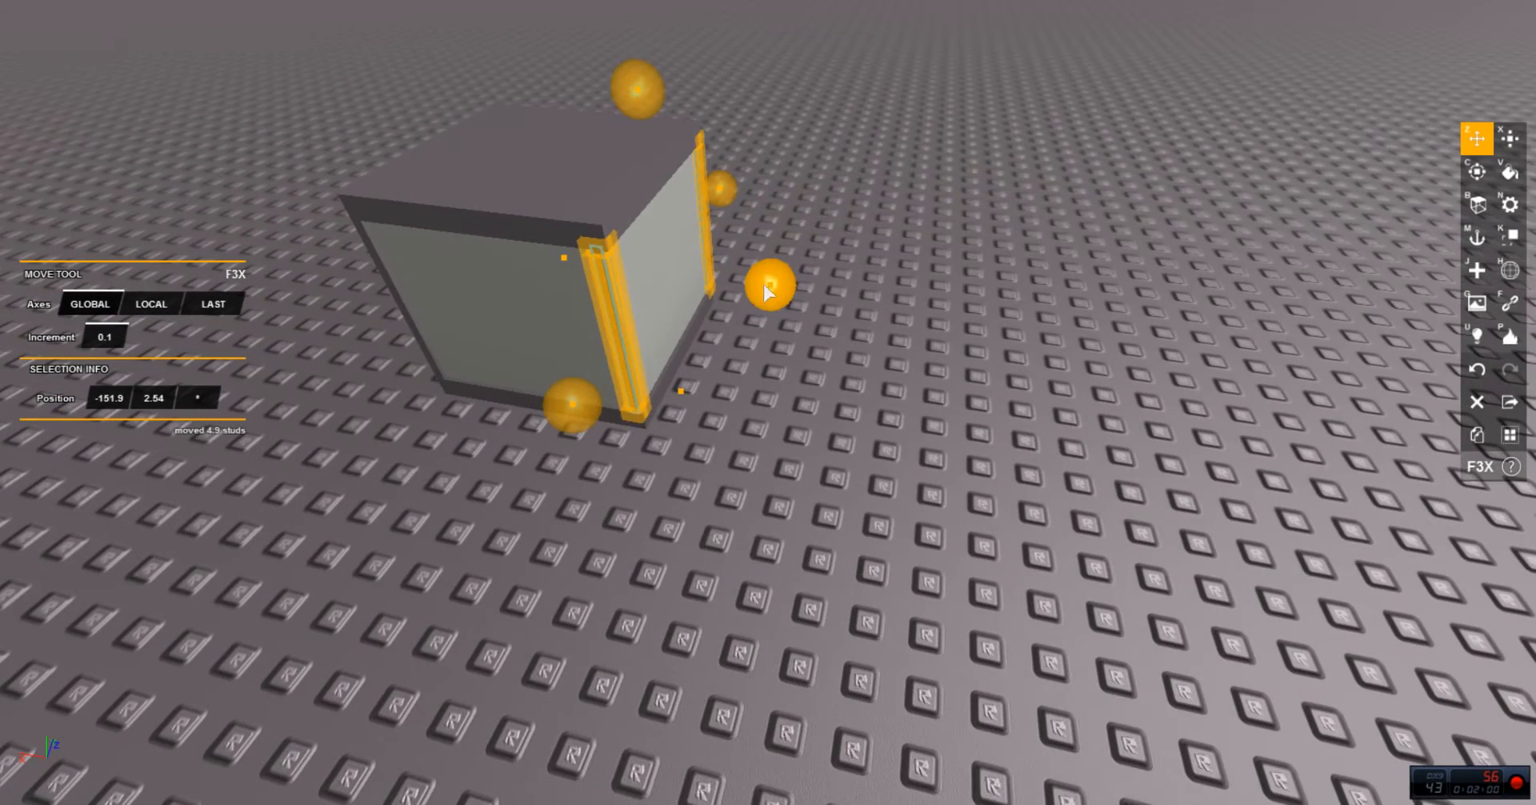
drag(764, 287, 763, 286)
click(805, 205)
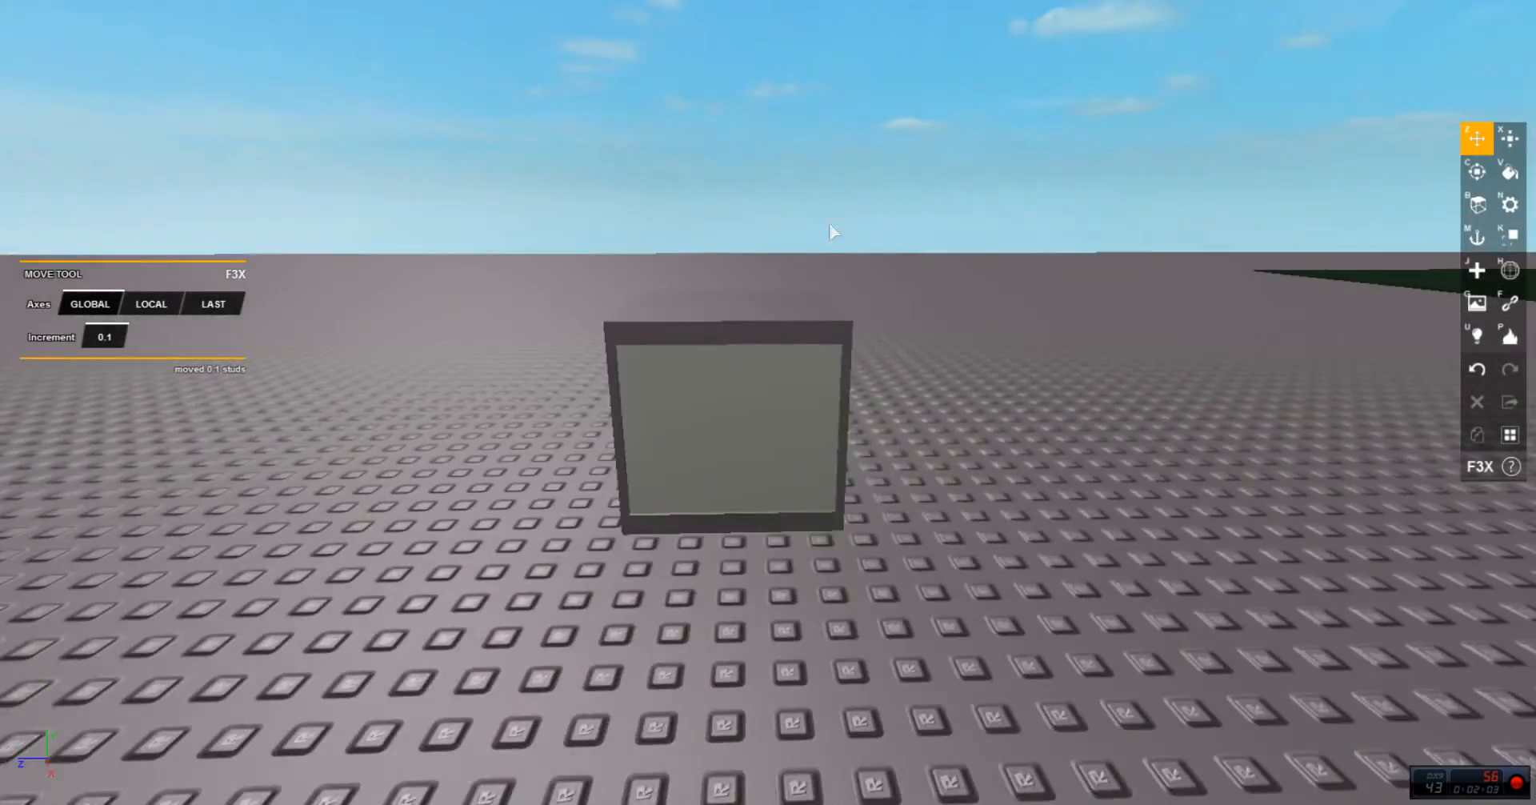
Step: Duplicate the central grey cube and extend the copy by 0.1 stud along Z to a depth of 5.1 studs
drag(828, 222, 976, 243)
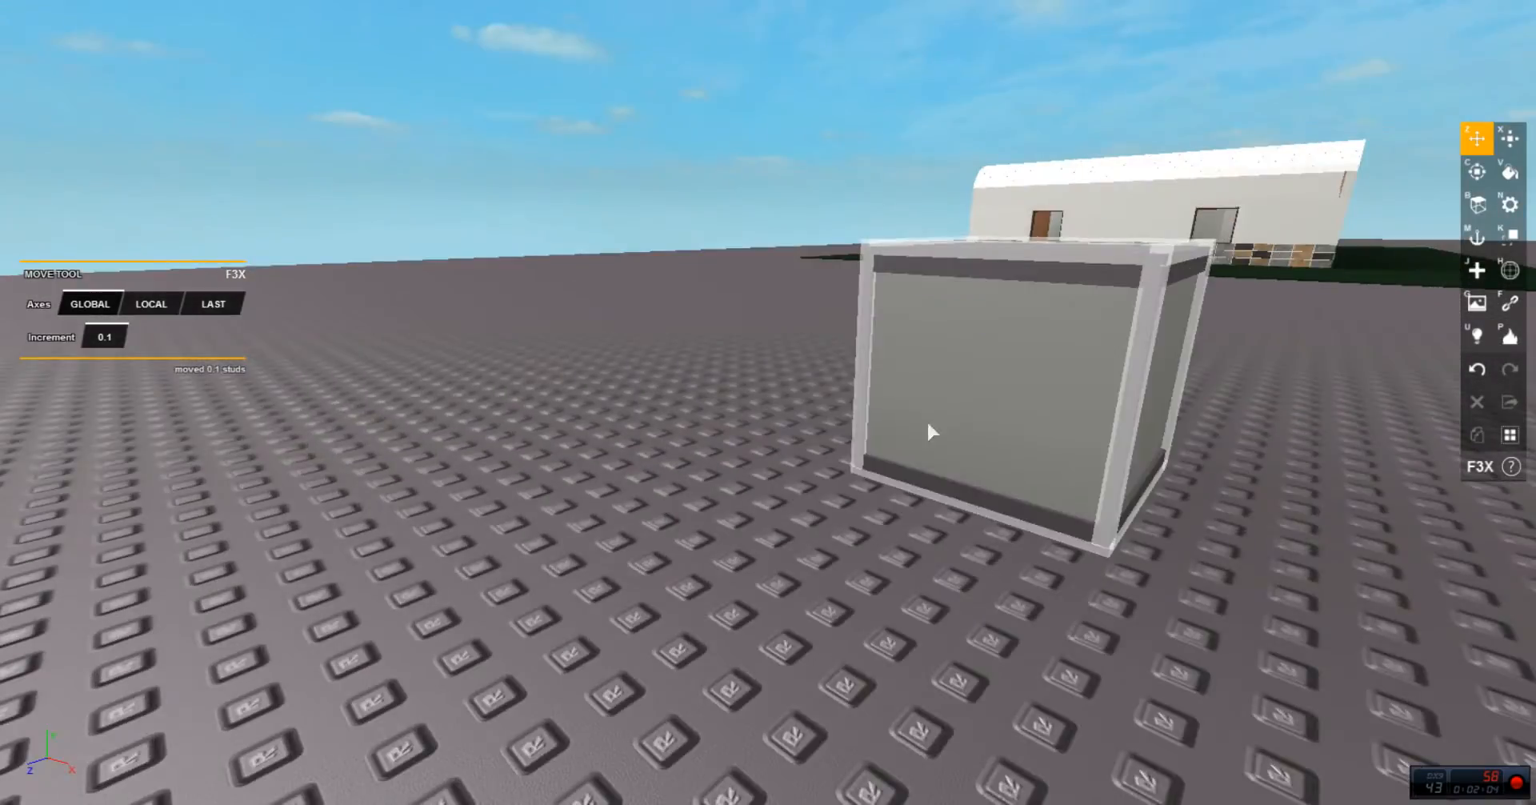
drag(926, 419, 942, 499)
key(s)
key(w)
key(a)
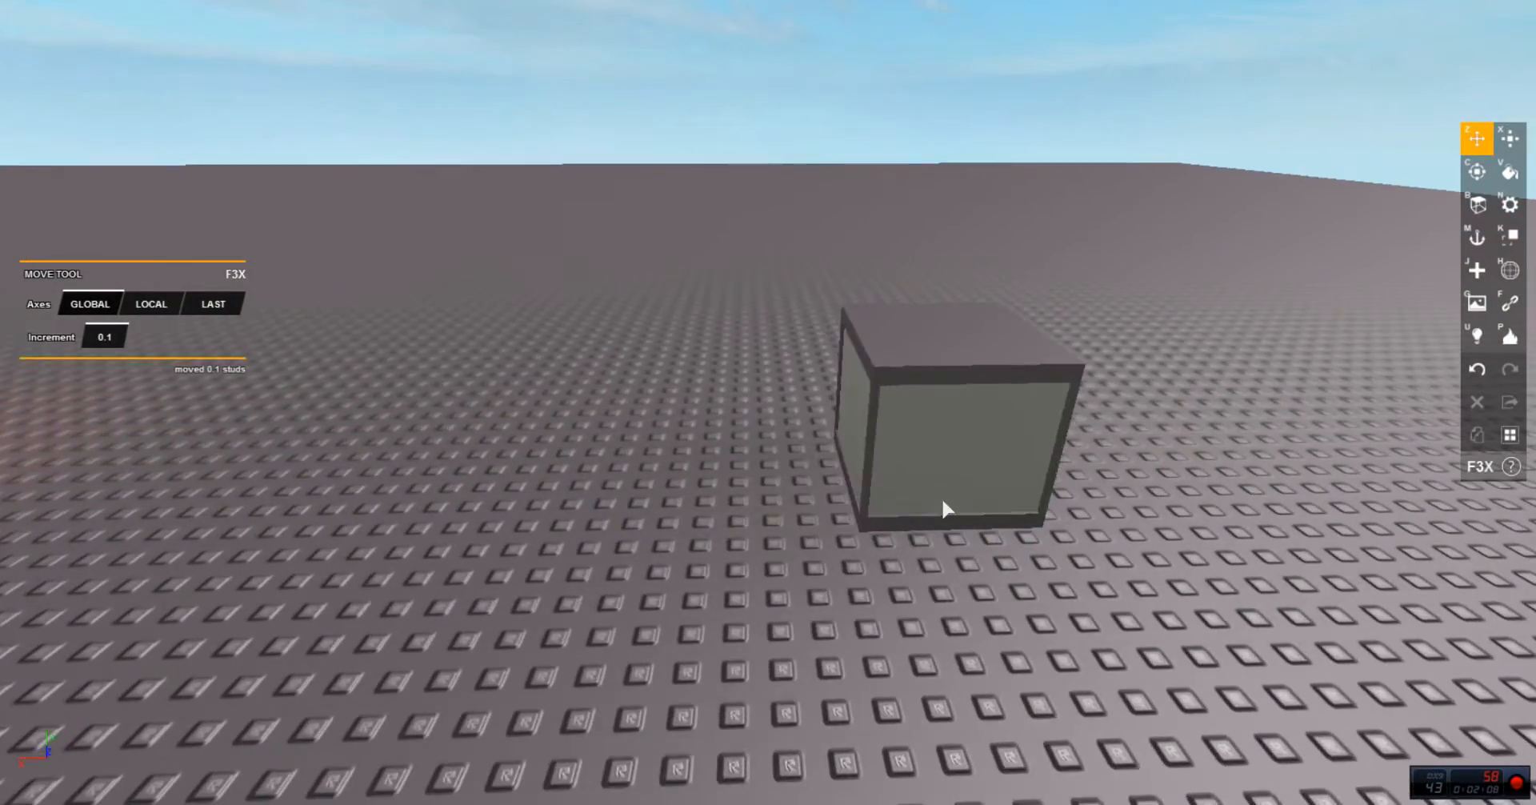
key(d)
key(w)
click(790, 482)
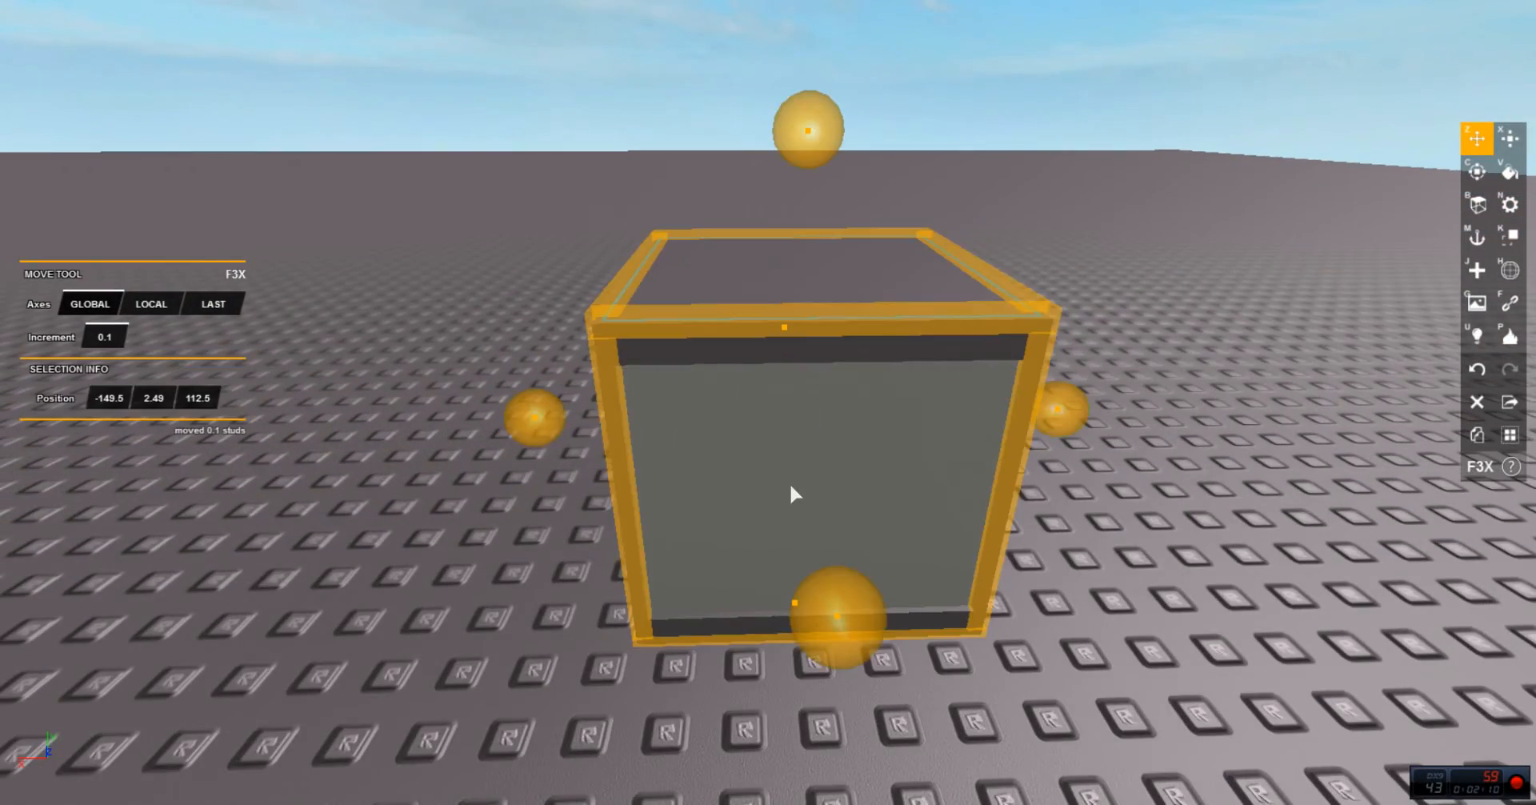
drag(789, 482, 840, 453)
drag(382, 412, 486, 436)
key(x)
drag(520, 568, 506, 569)
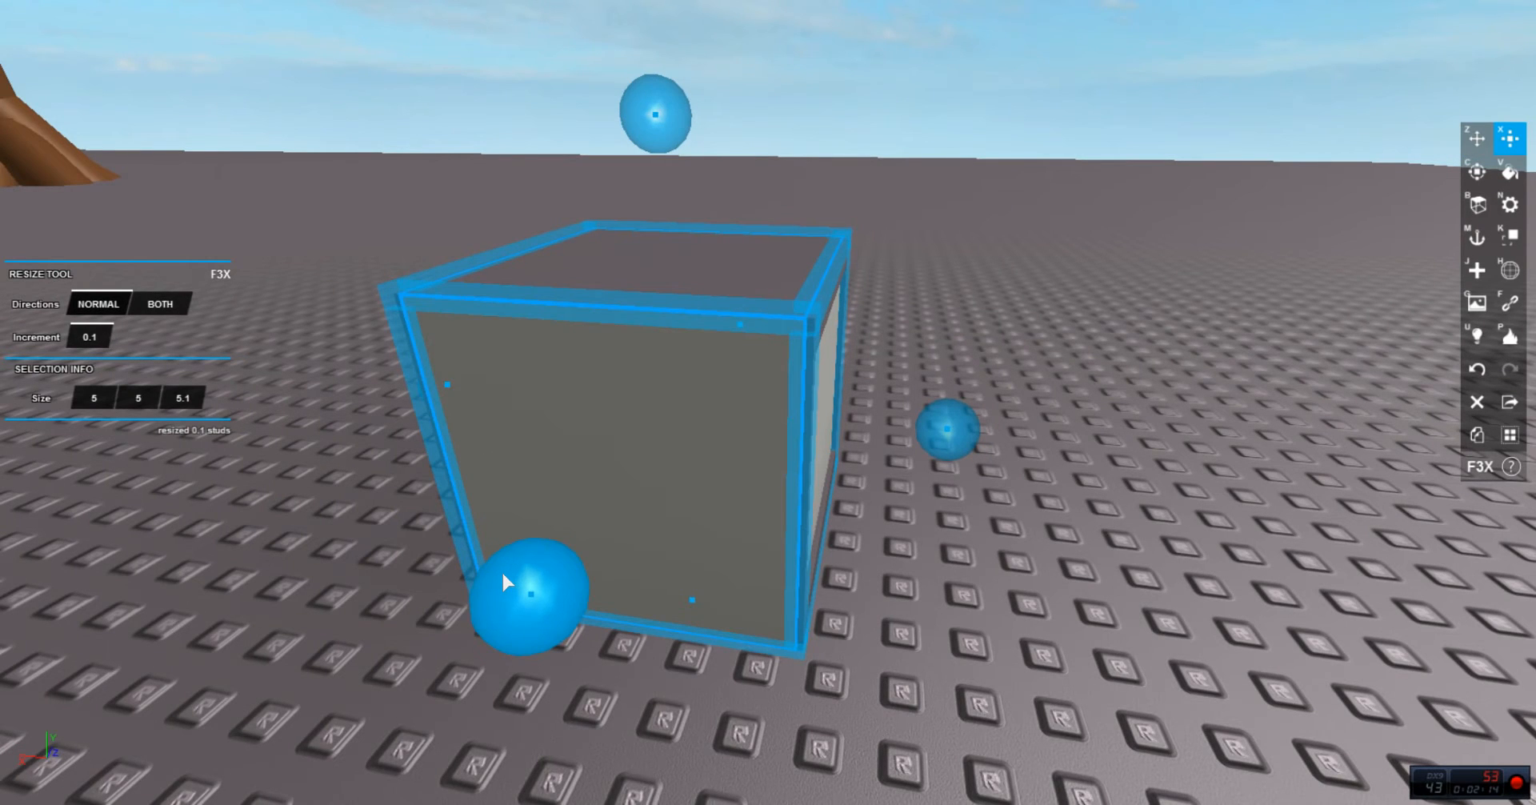
Step: Set the copied cube's width and height to 2 studs each, leaving a square block through the middle
click(77, 395)
text(2)
key(Return)
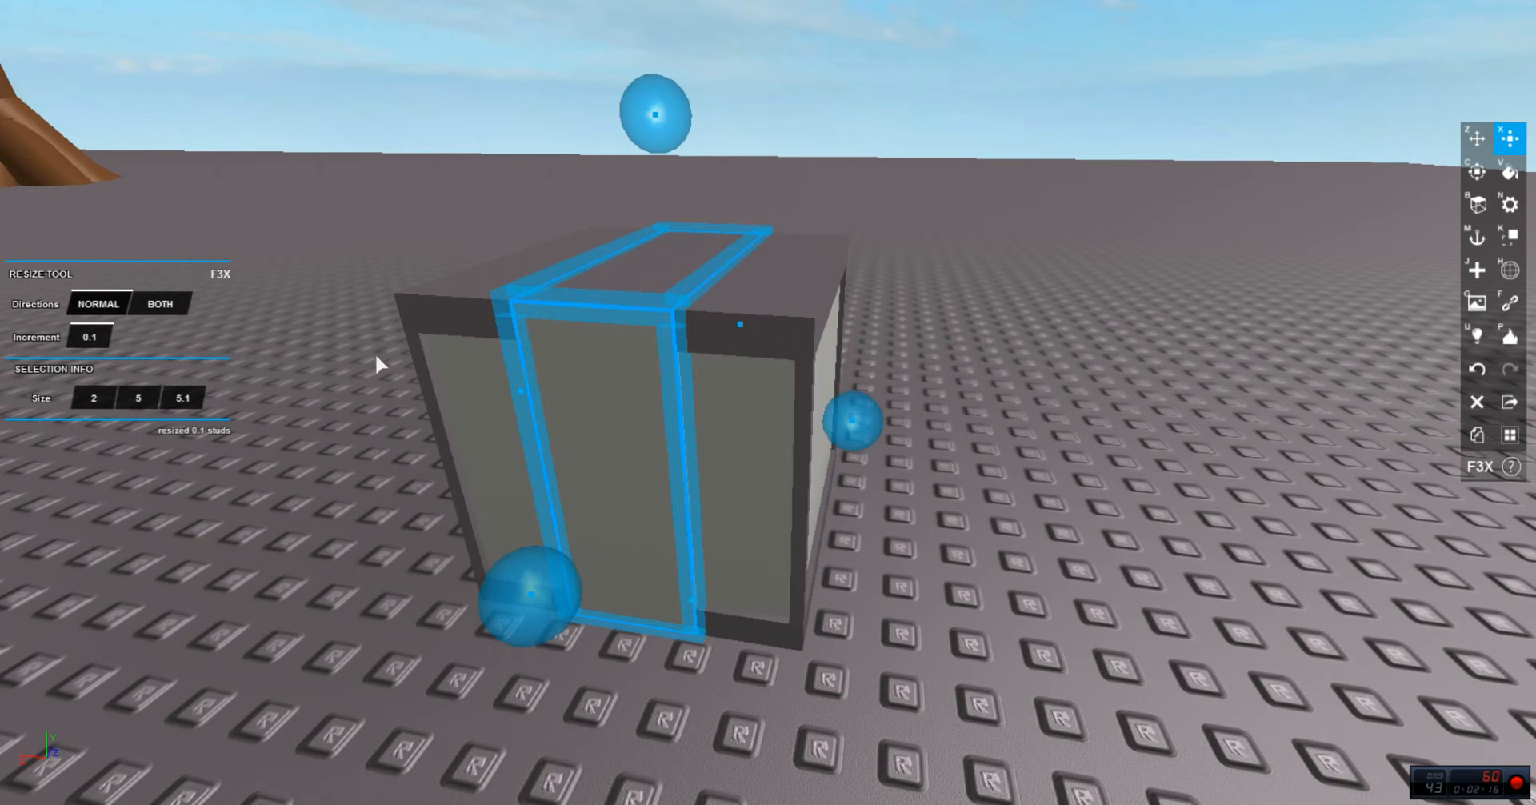
click(146, 390)
text(2)
key(Return)
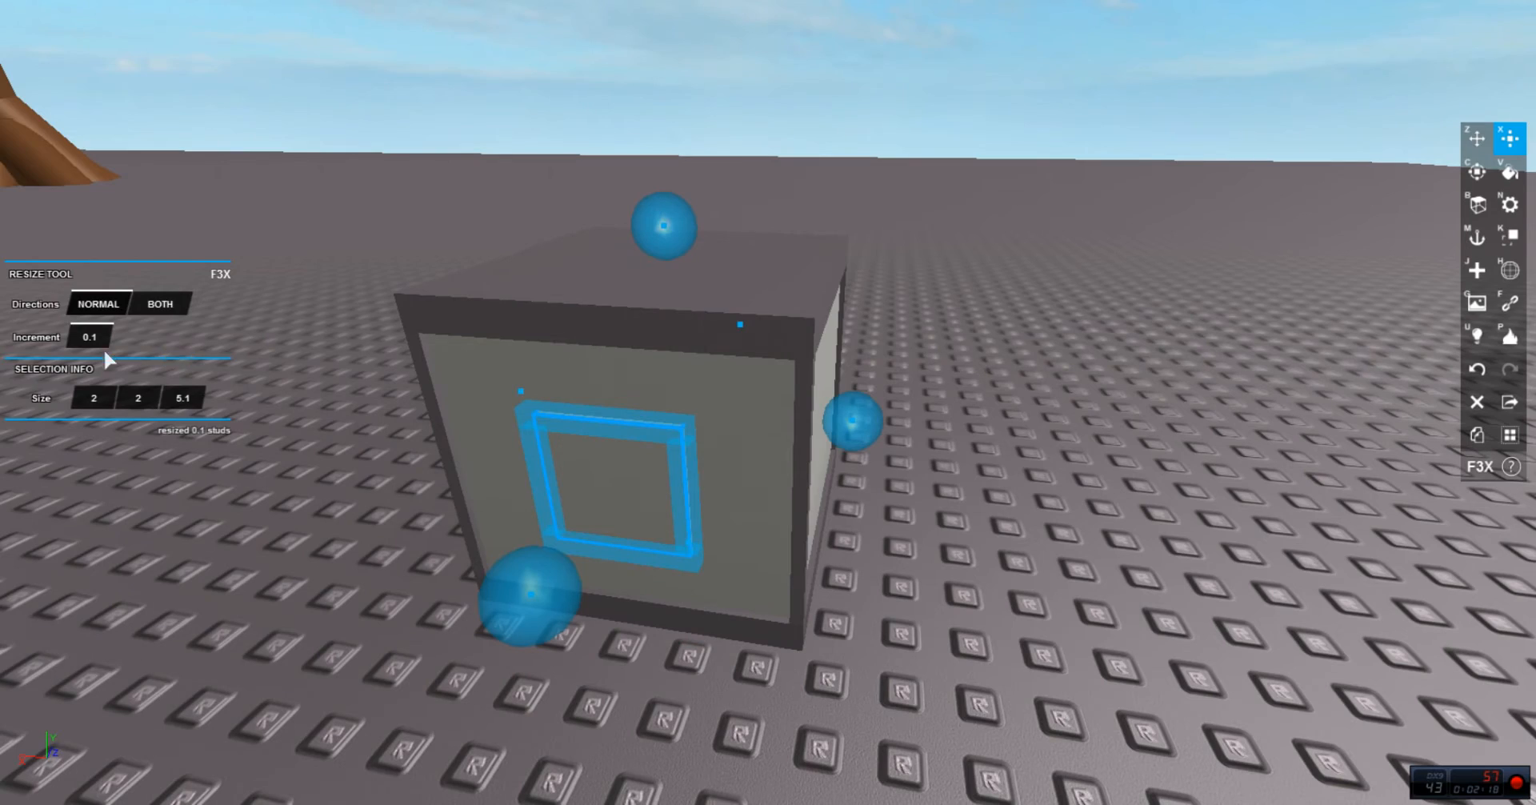
Step: Paint the 2-by-2 block dark grey and extend its opposite end by 0.1 stud to a depth of 5.2 studs
key(v)
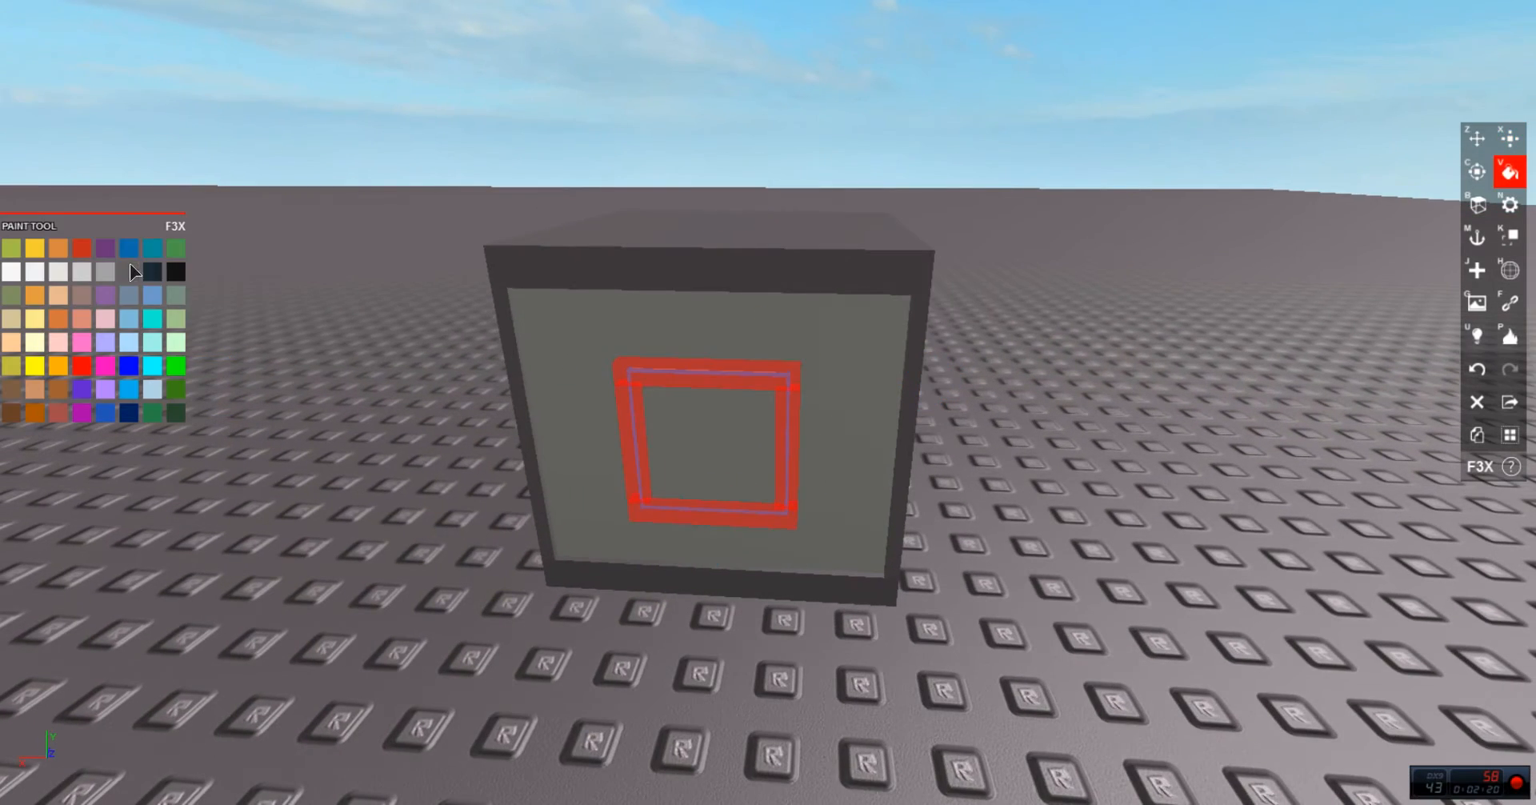
key(z)
click(416, 113)
key(x)
click(669, 412)
key(w)
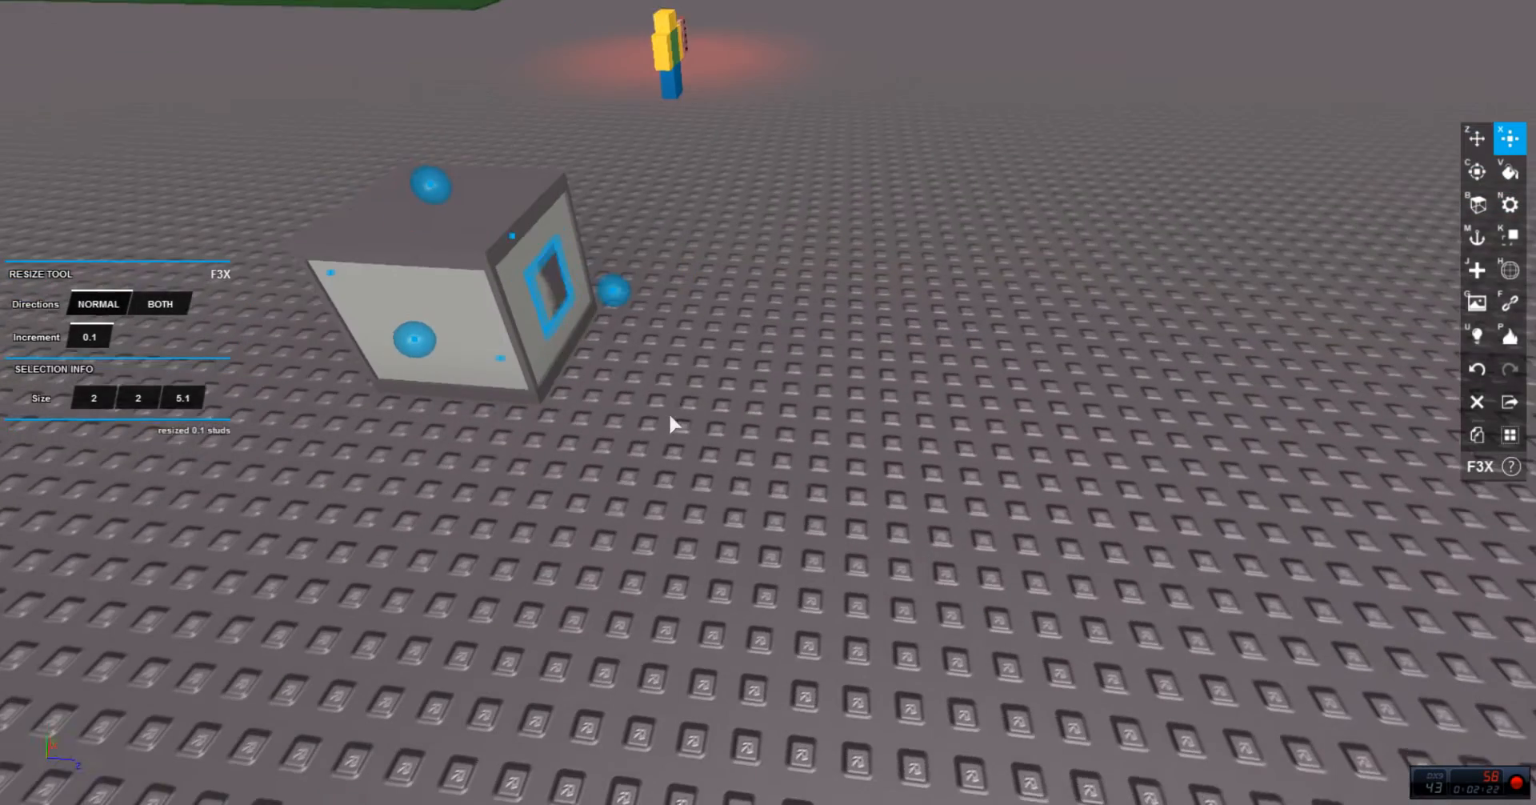
drag(531, 229, 534, 230)
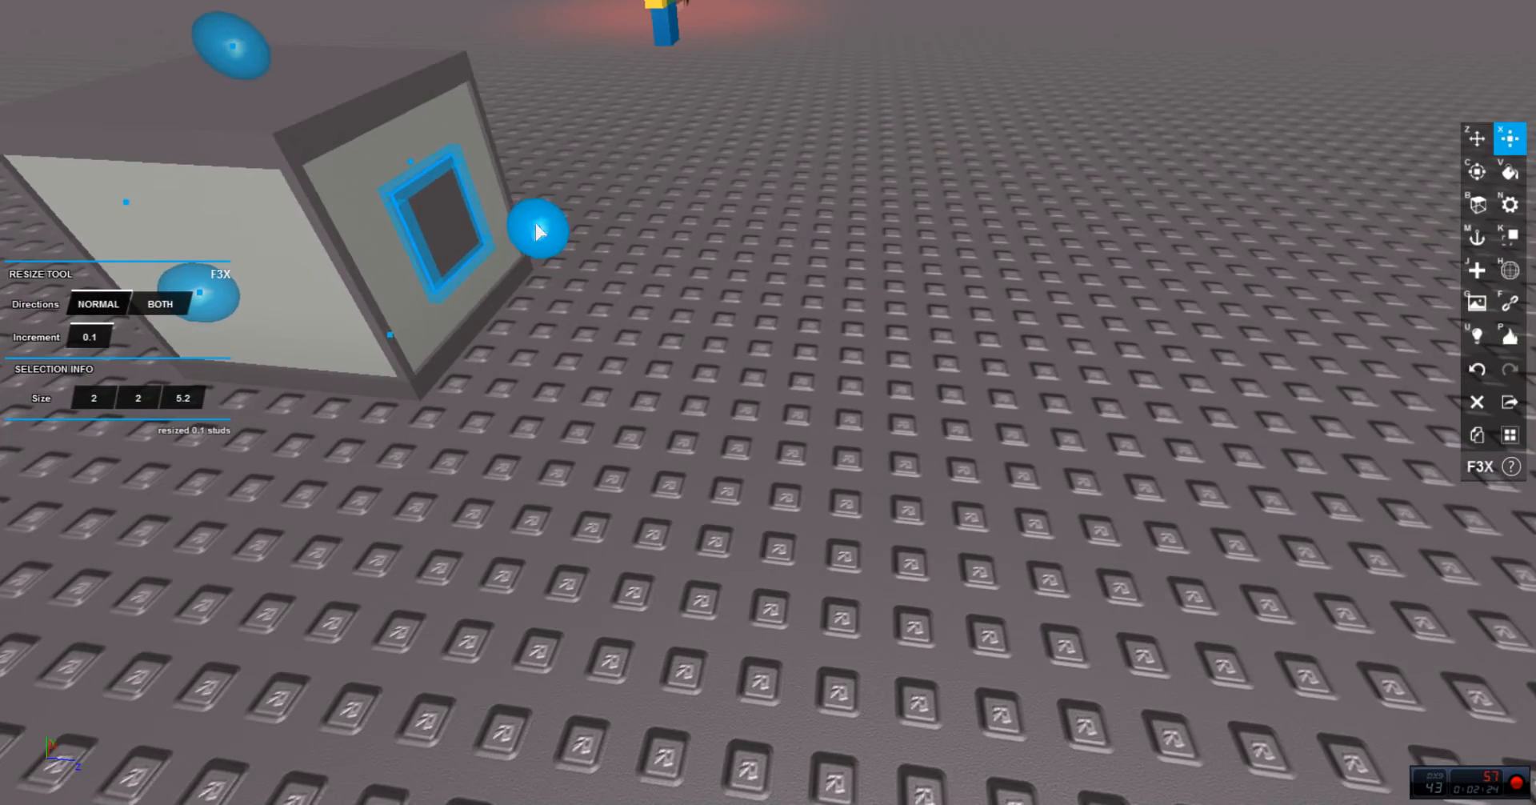
Step: Duplicate the square block and rotate the copy 90 degrees about the vertical axis so it faces the adjacent sides
key(c)
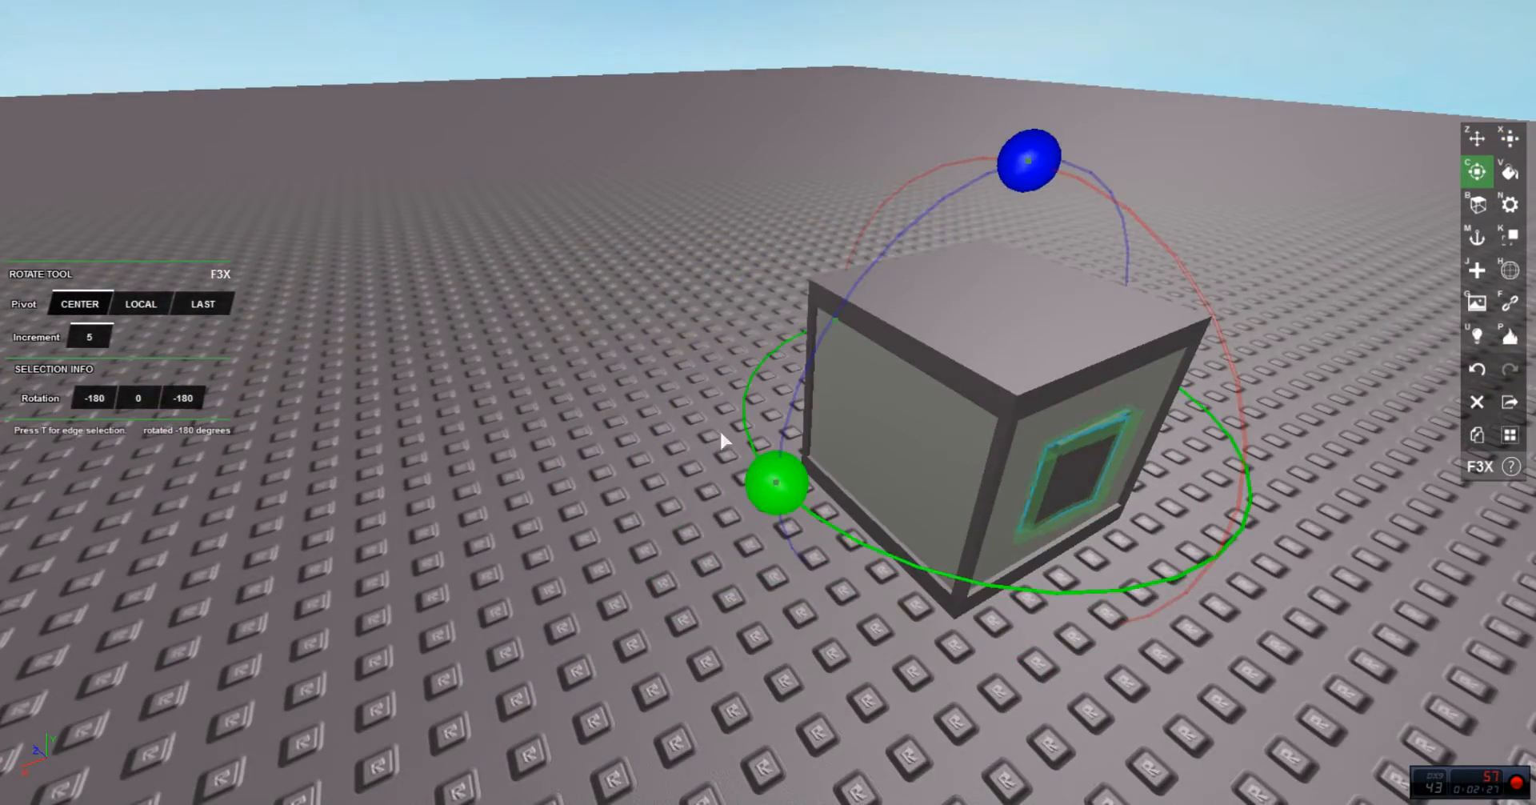
drag(718, 429, 662, 210)
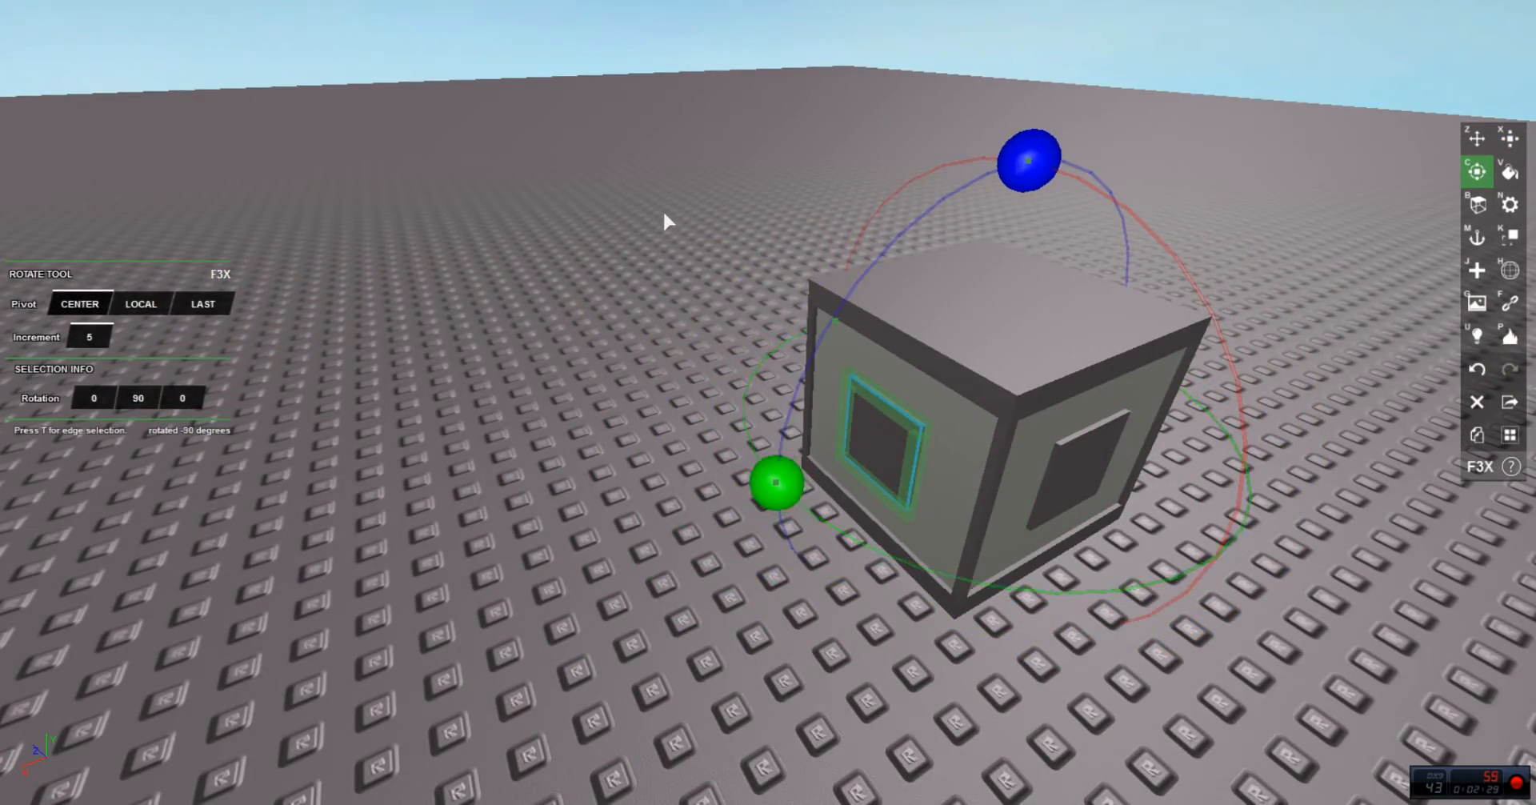
click(663, 213)
Step: Reshape a copy of the square block into a bar reaching from the central panel to the frame, sized 1.4 × 1 × 5.2 studs
key(z)
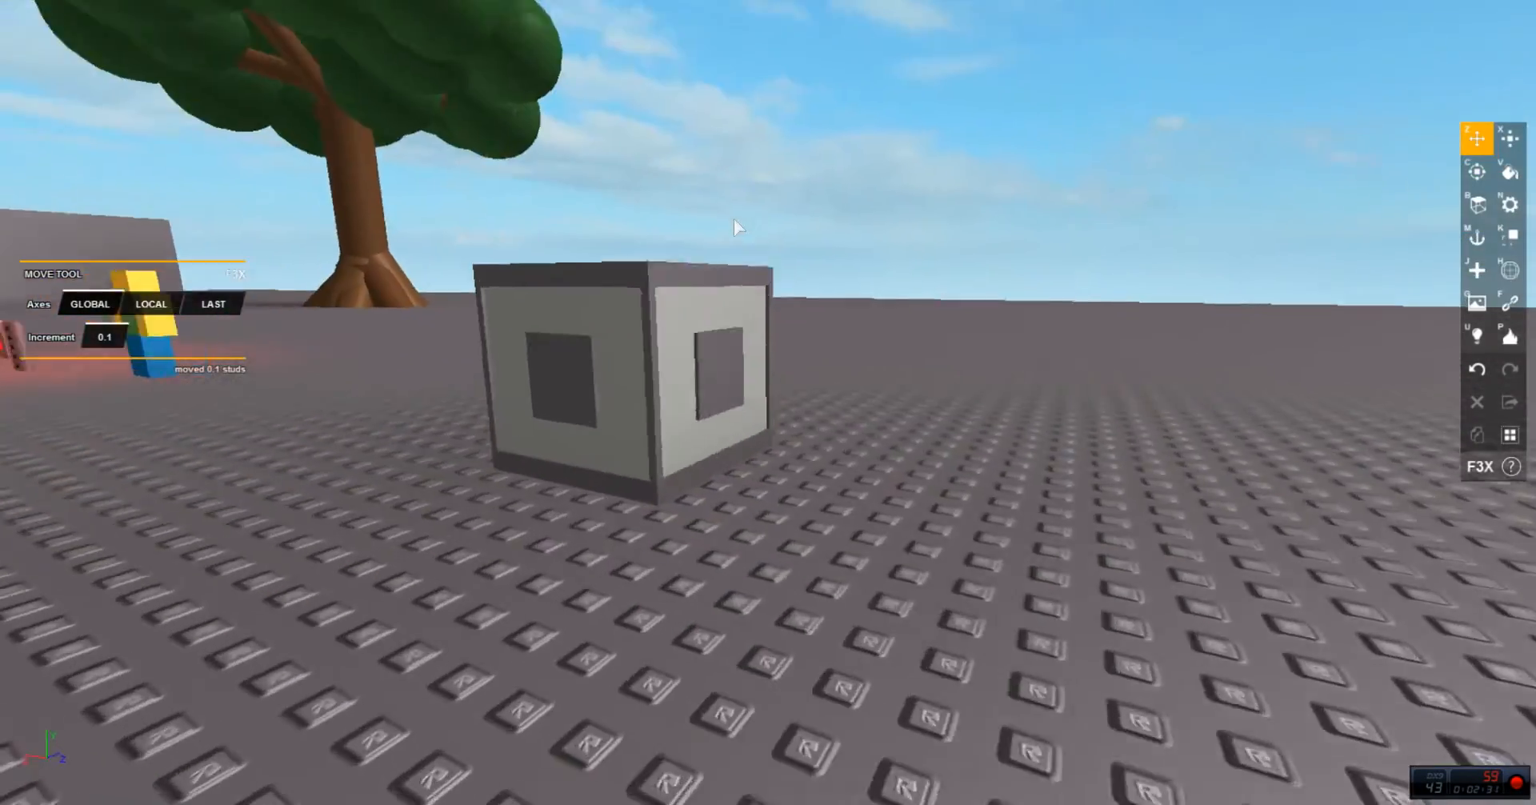
click(641, 358)
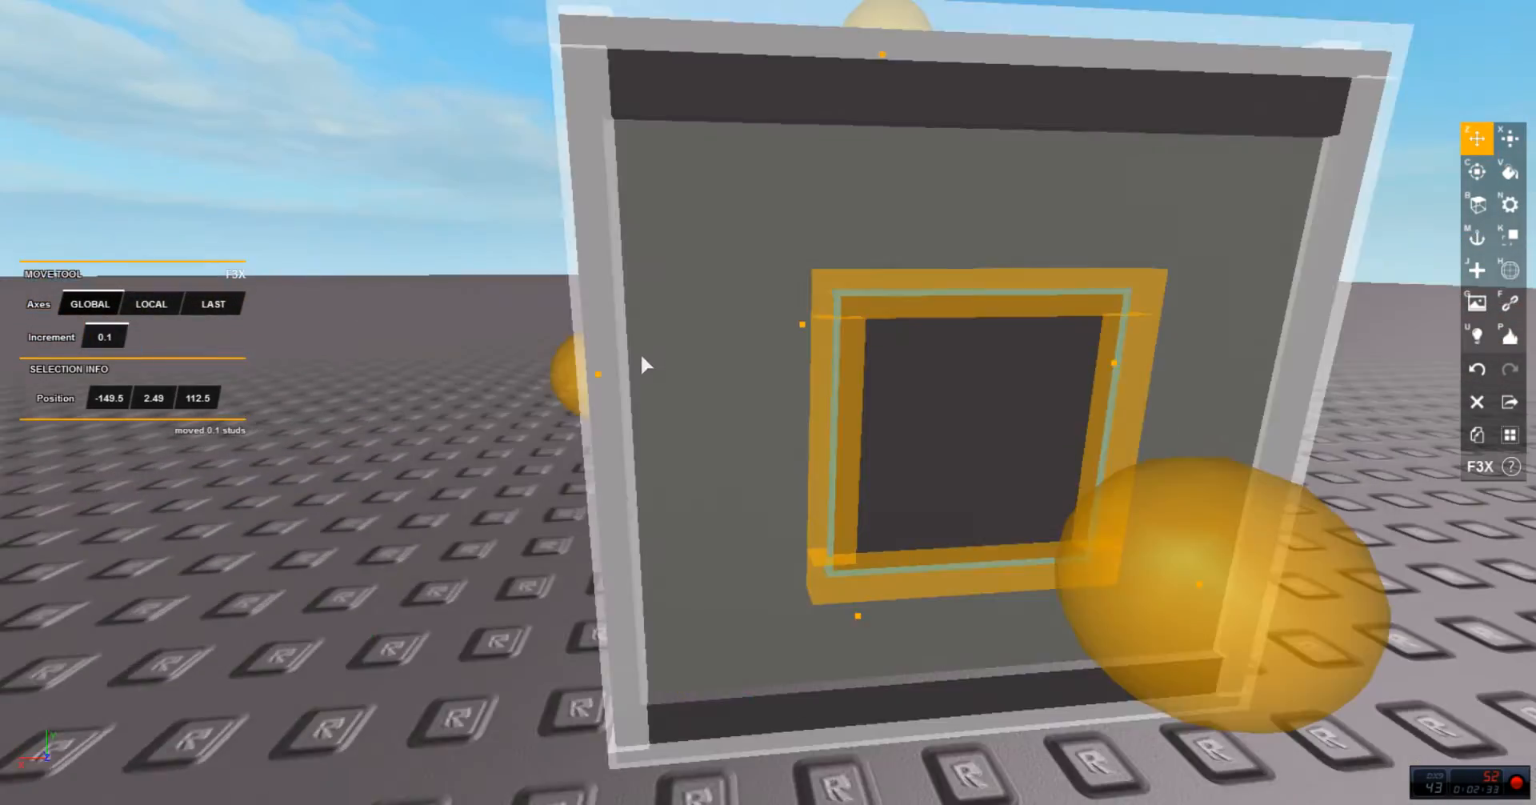
scroll(639, 357, down, 4)
scroll(744, 368, up, 3)
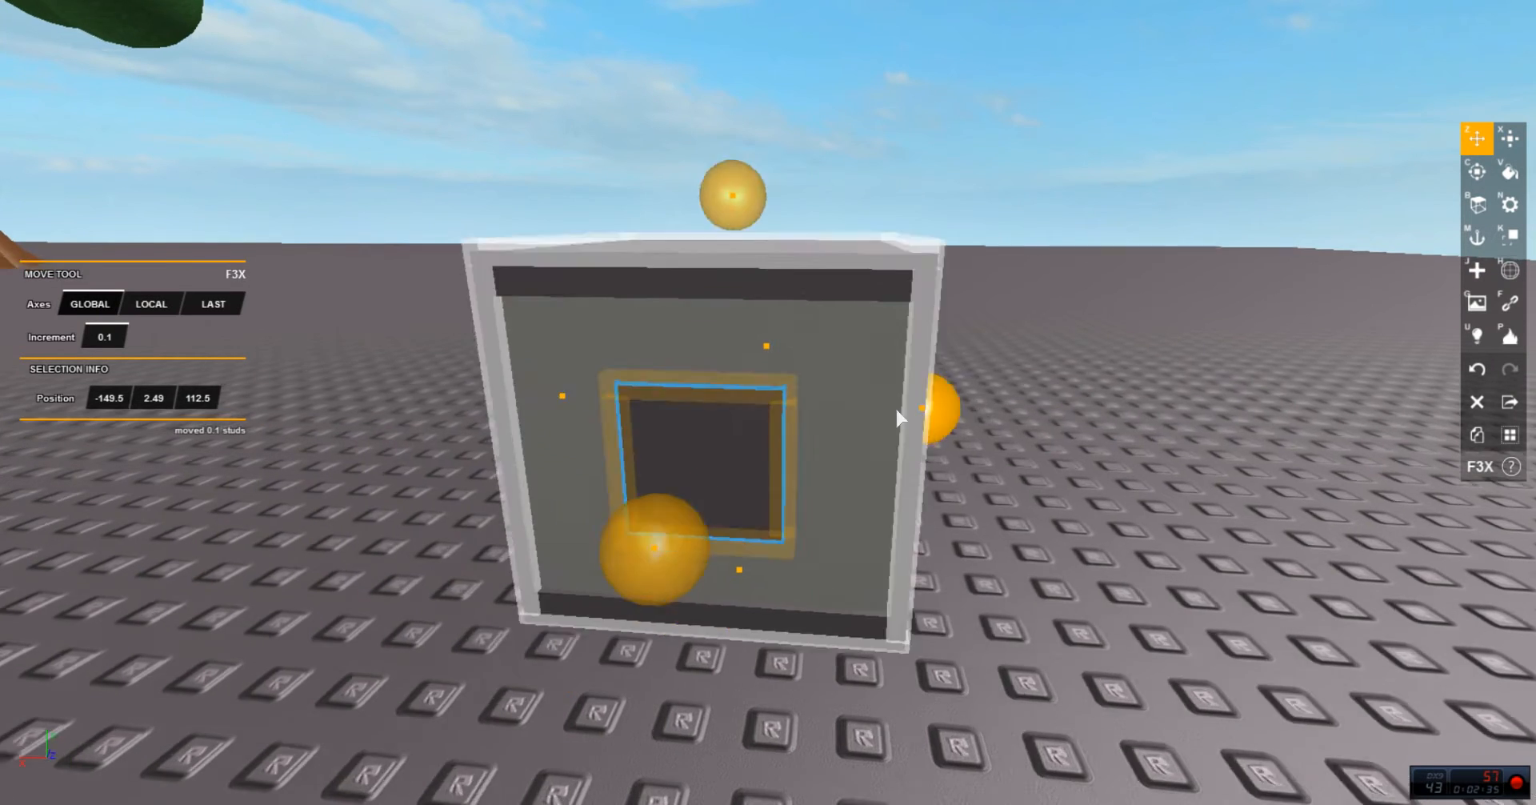
key(x)
drag(981, 414, 1059, 401)
drag(526, 395, 714, 382)
click(149, 397)
text(1)
key(Return)
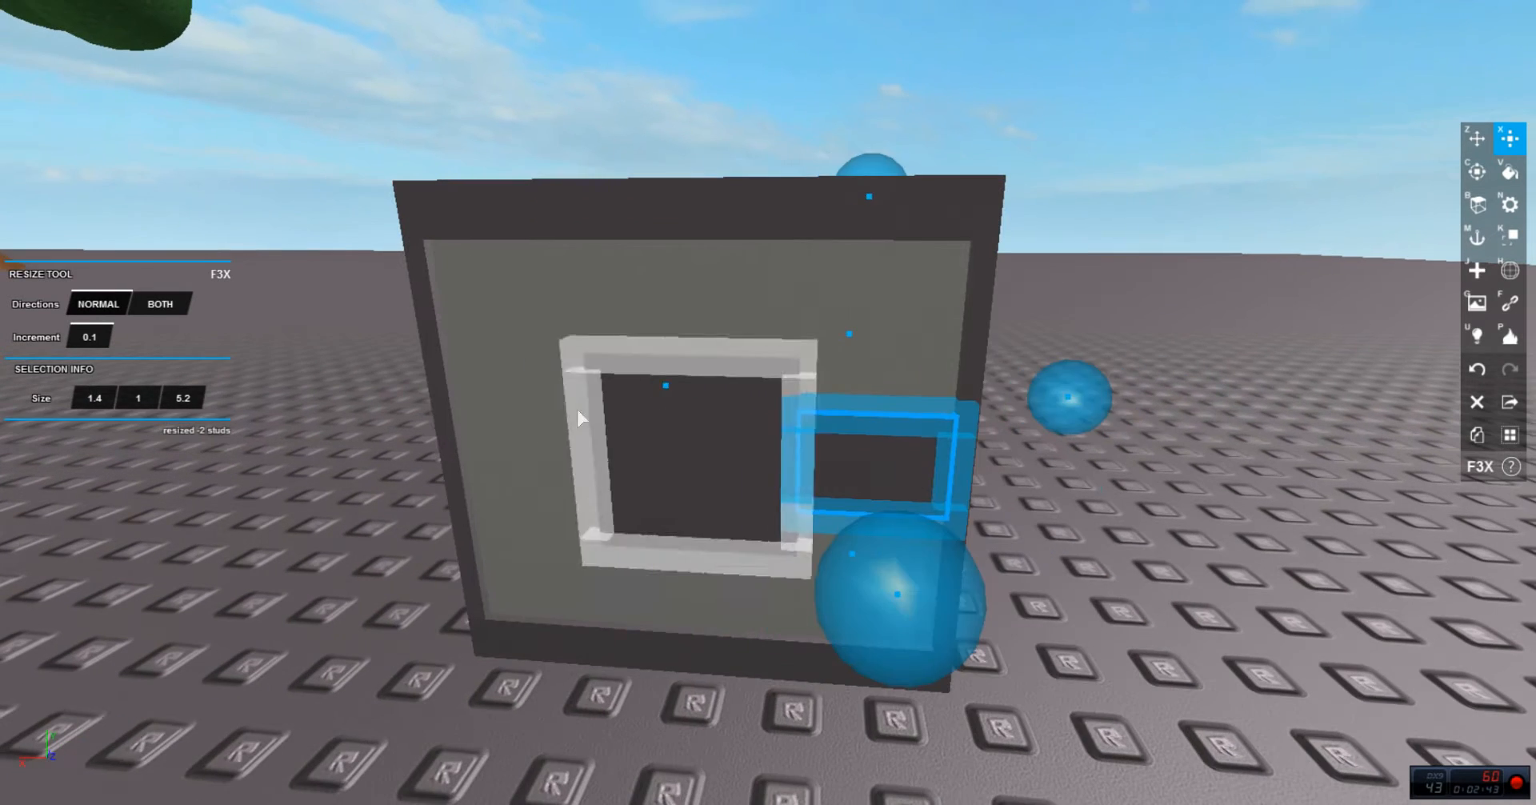
Step: Set the horizontal bar's height to 0.5 studs
key(z)
click(1163, 421)
click(887, 424)
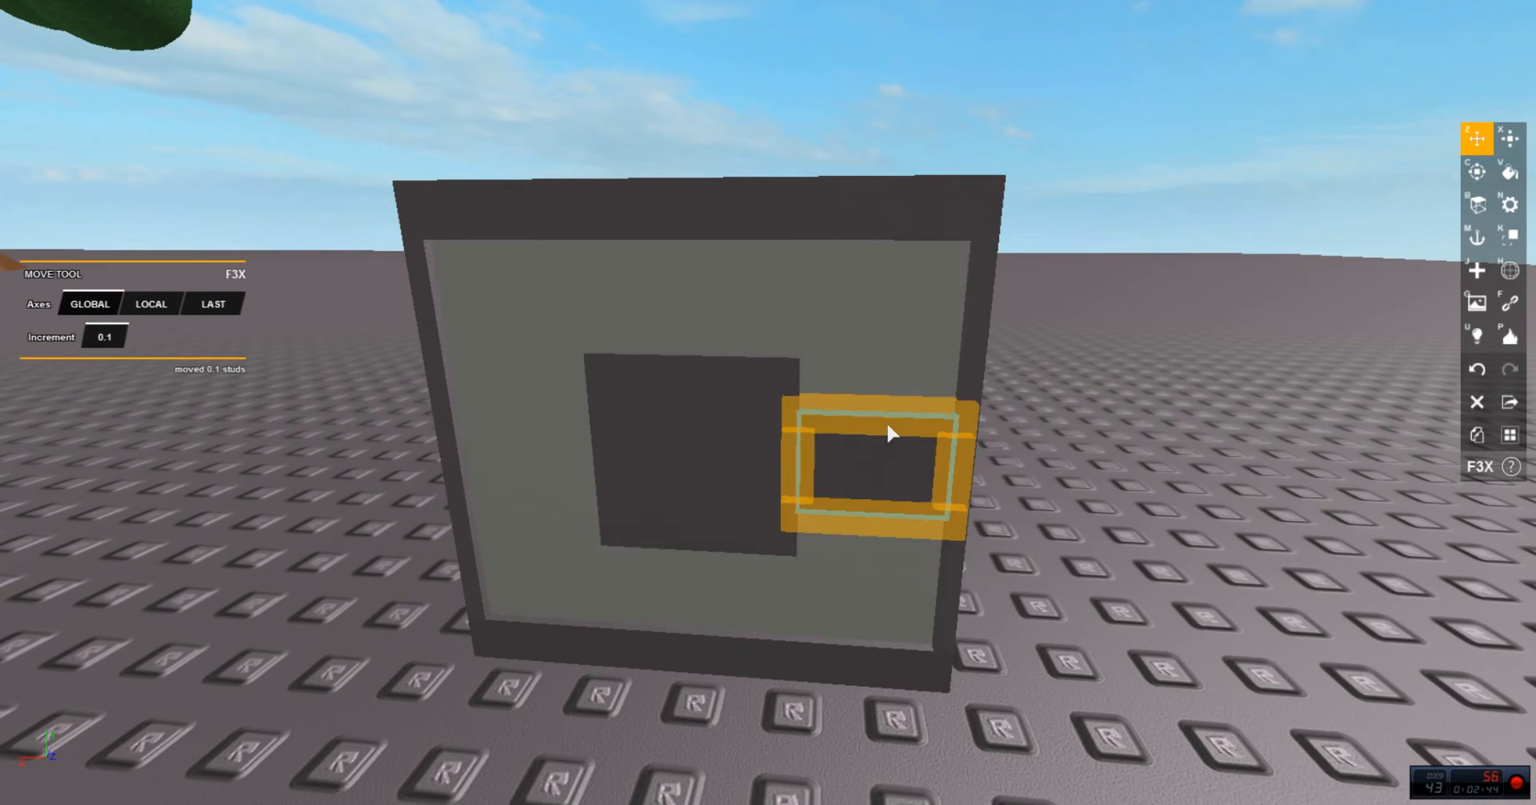
key(x)
key(Return)
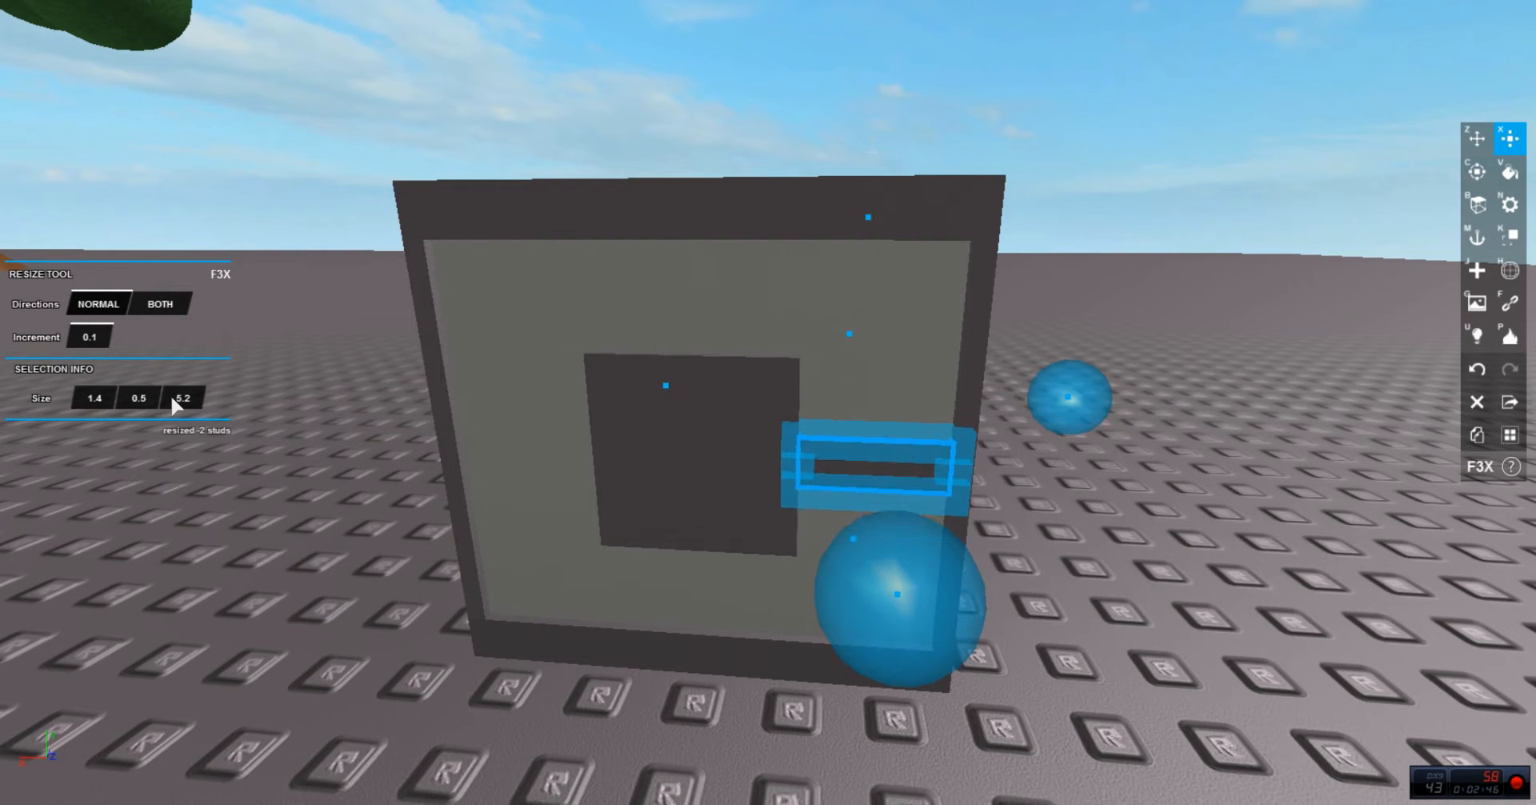
Step: Duplicate the horizontal bar and move the copy 3.4 studs along X to -147.8, on the panel's other side
key(z)
click(1186, 453)
click(939, 444)
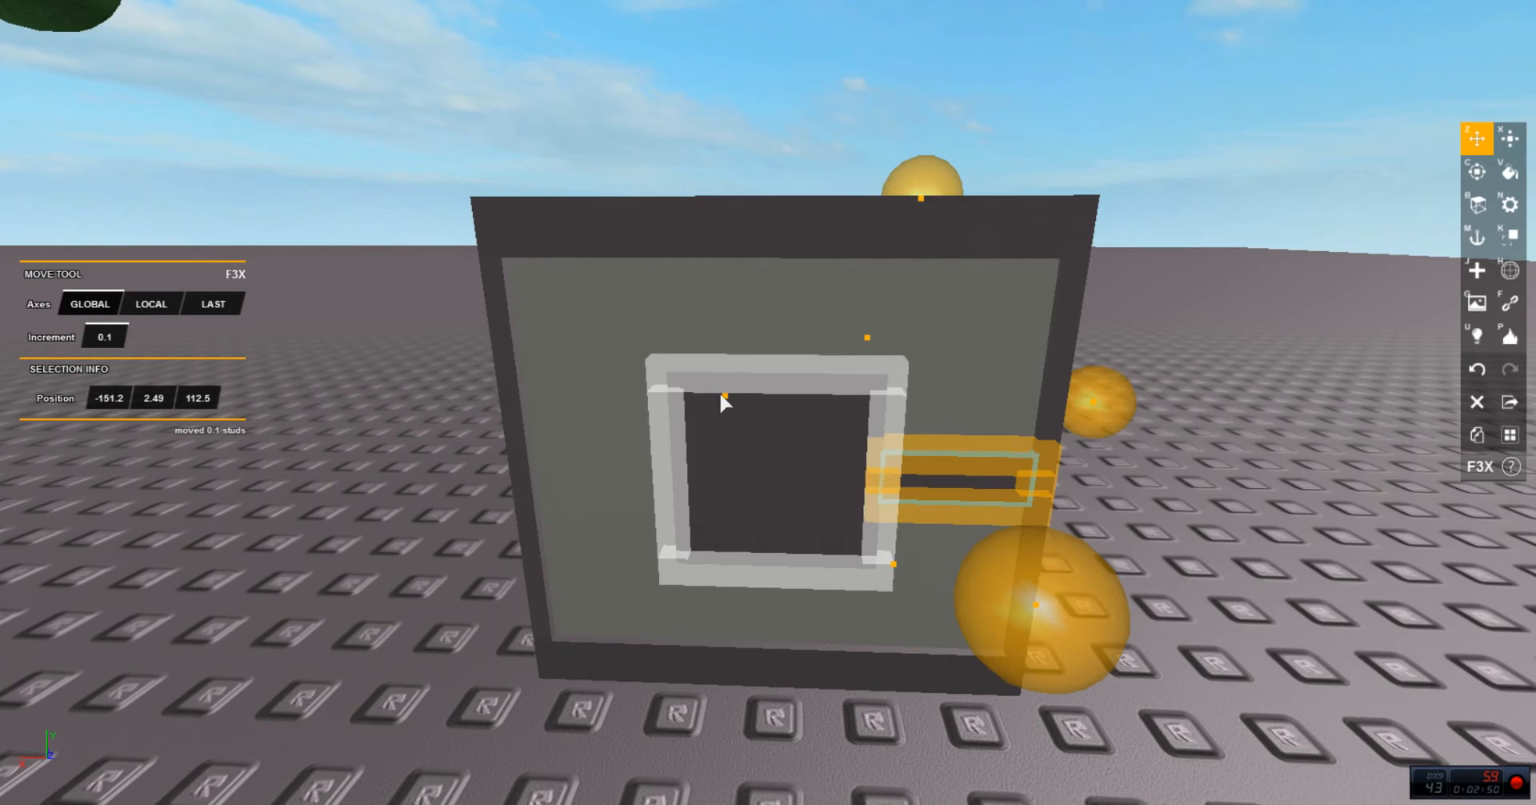
drag(721, 394, 589, 367)
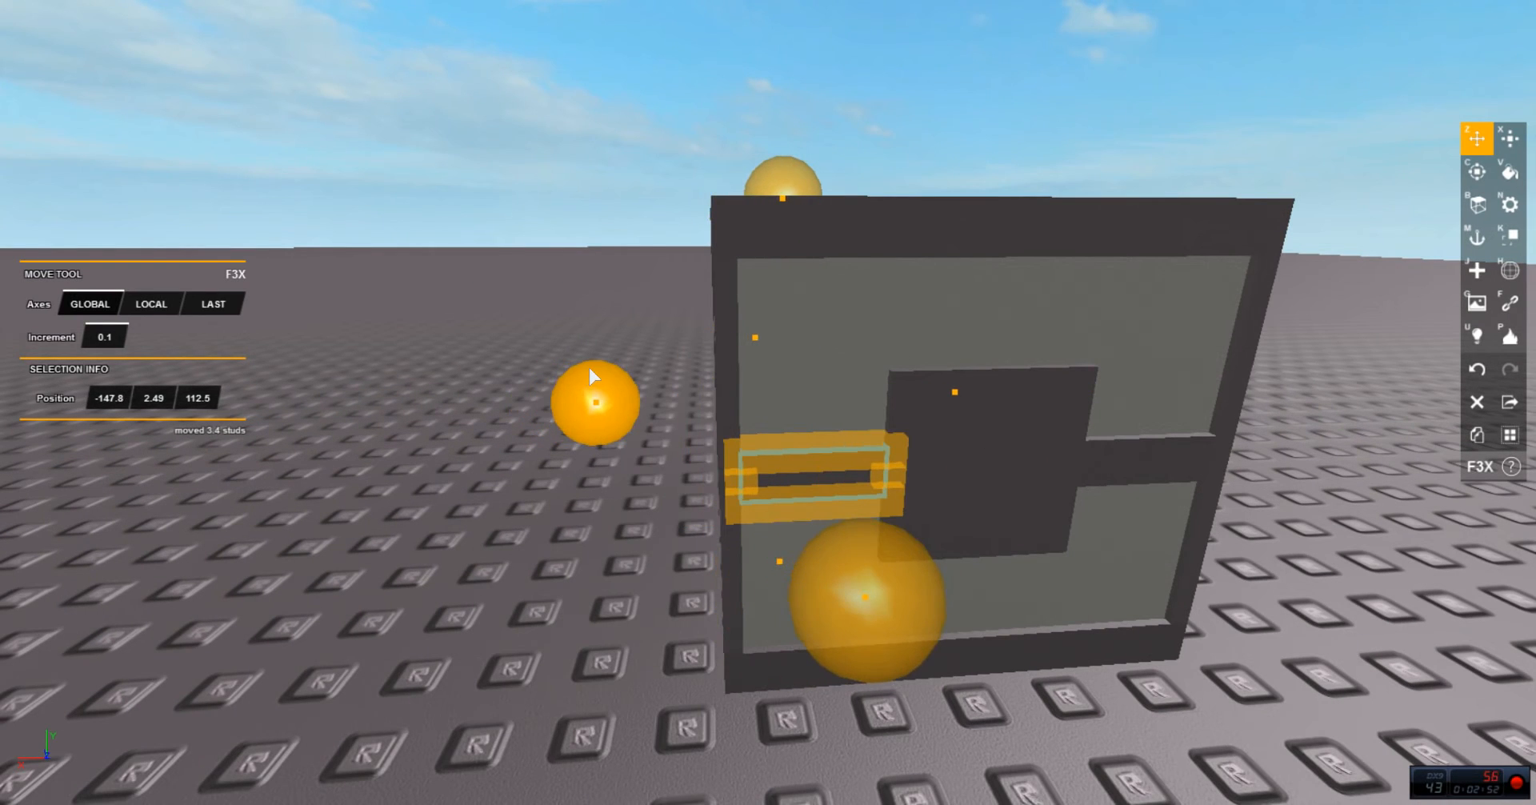
click(501, 317)
Step: Duplicate both horizontal bars and rotate the copies upright, placing one above and one below the central panel
scroll(500, 317, down, 3)
click(694, 429)
shift+click(887, 430)
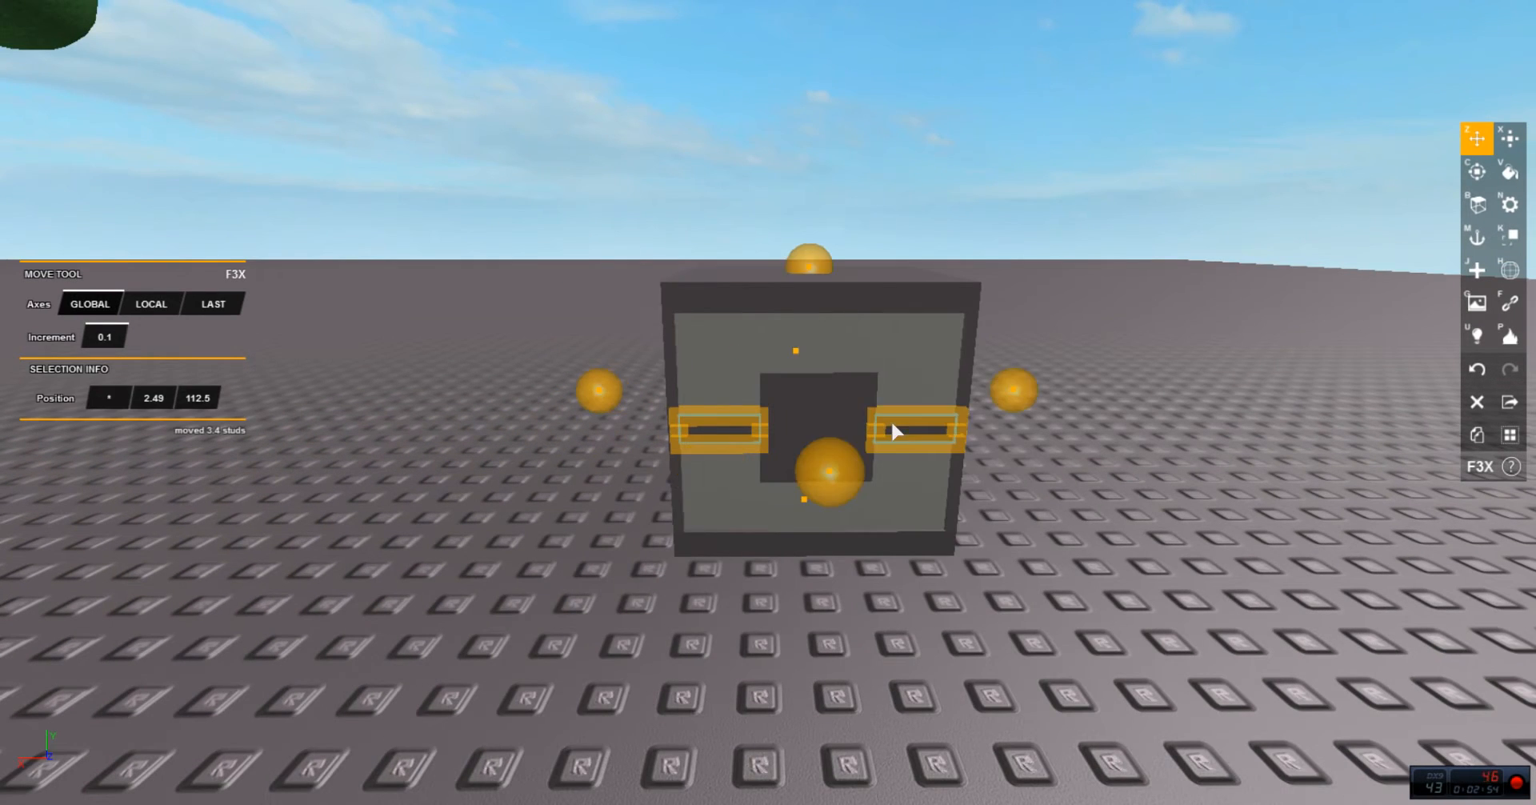
key(c)
drag(789, 120, 1086, 317)
click(1079, 303)
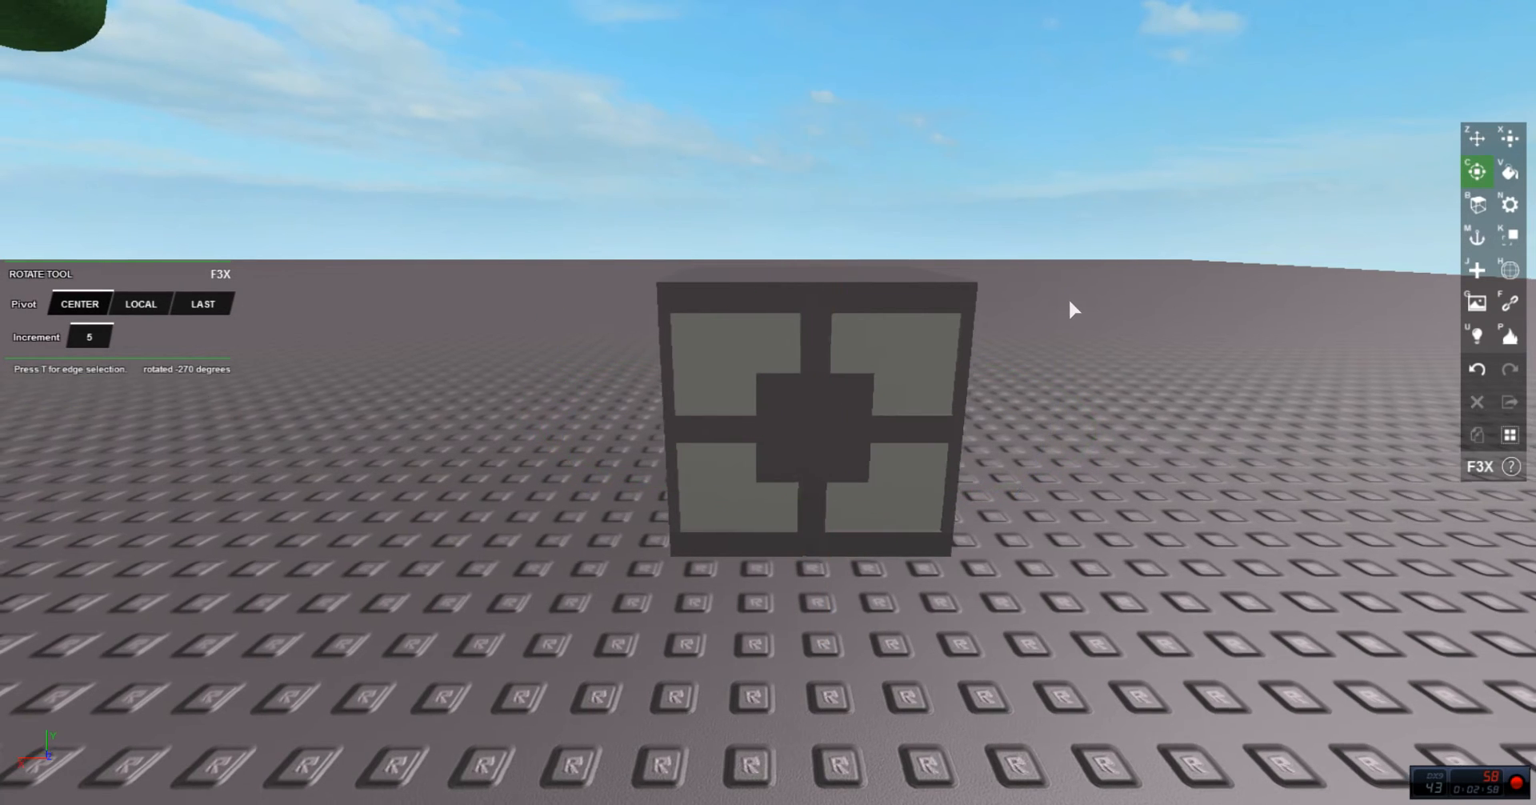
click(719, 476)
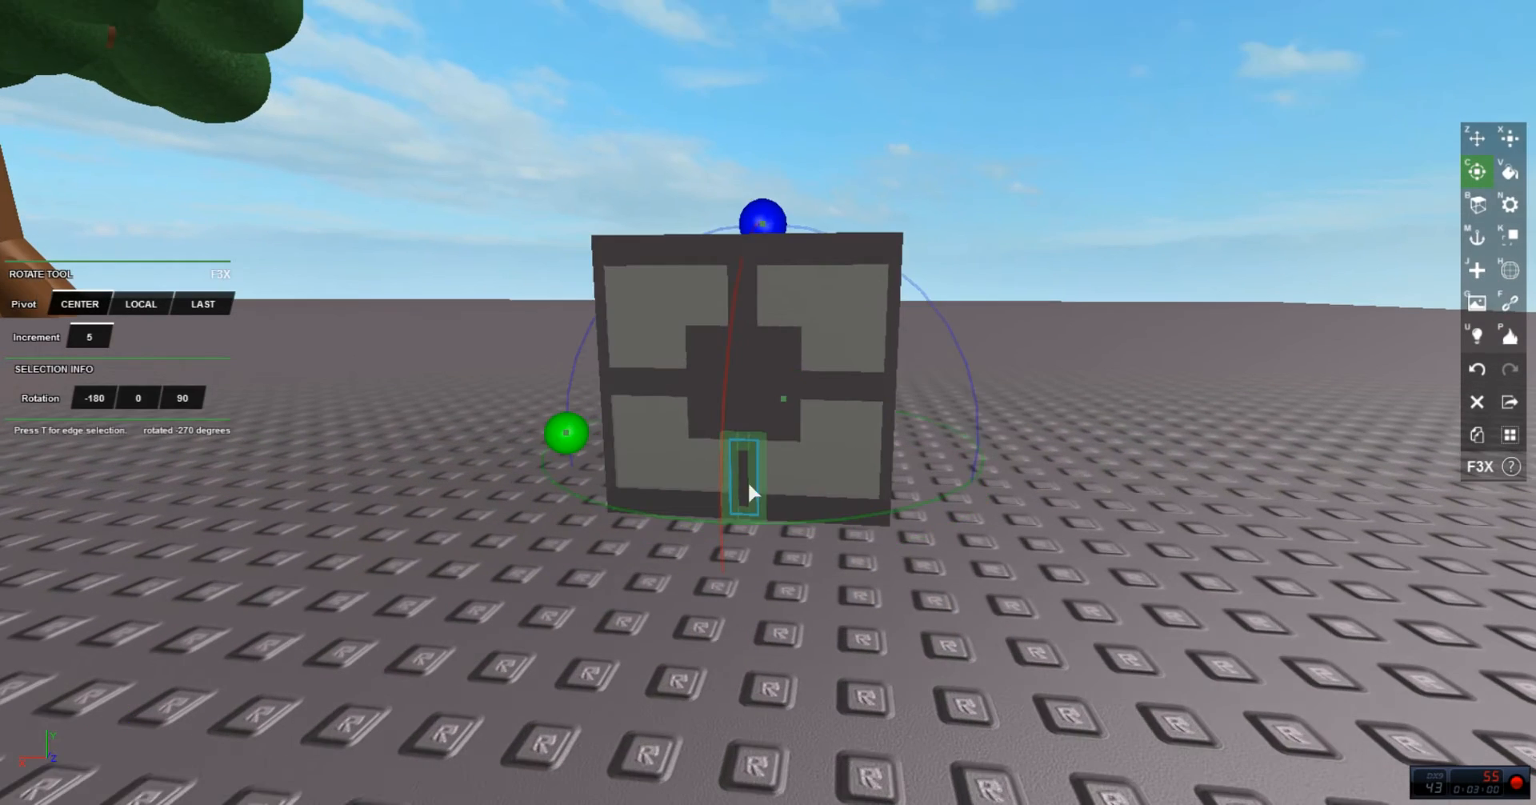
key(x)
click(741, 271)
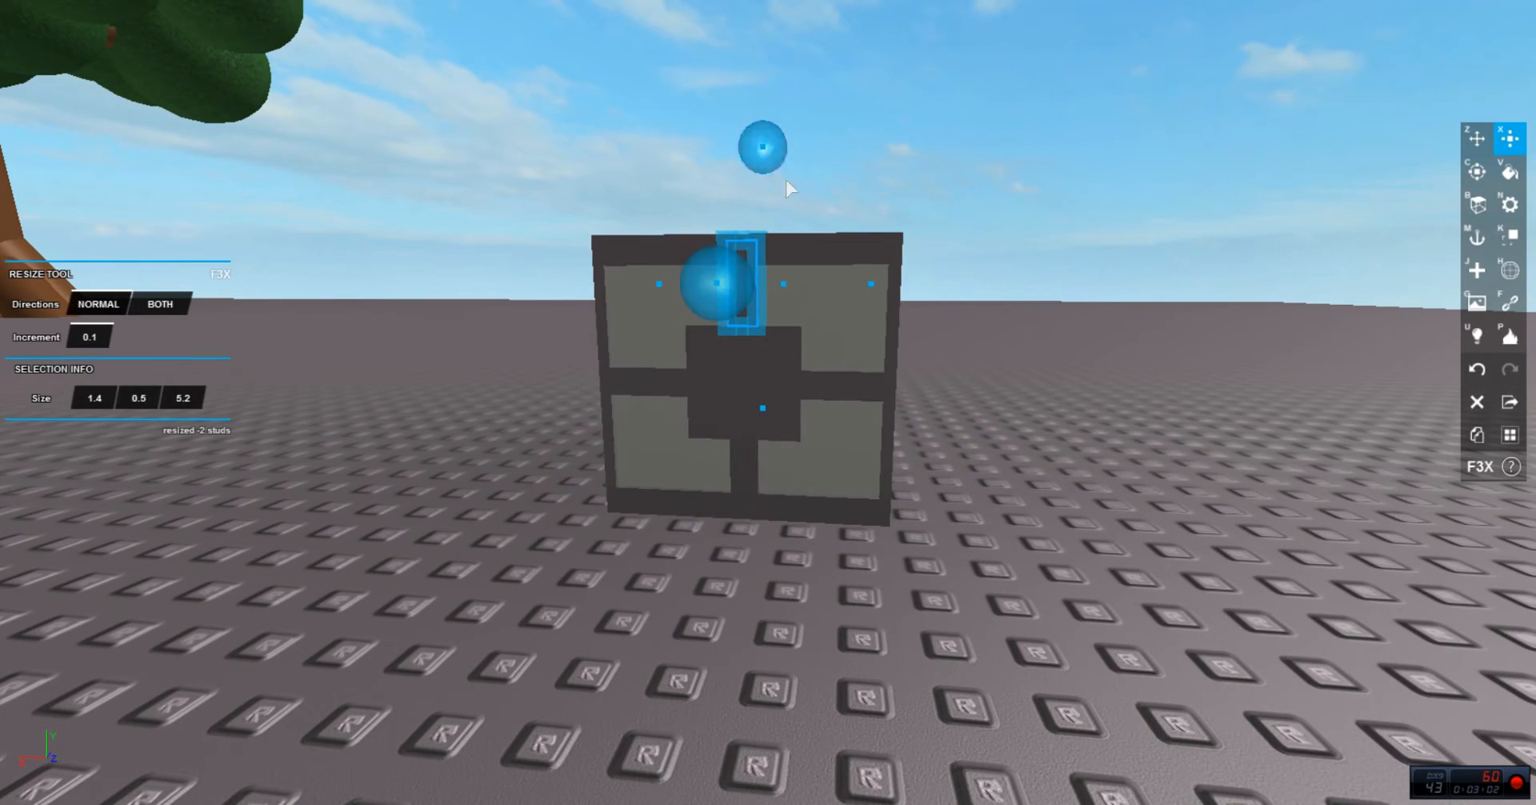
key(z)
shift+click(735, 489)
right_click(822, 365)
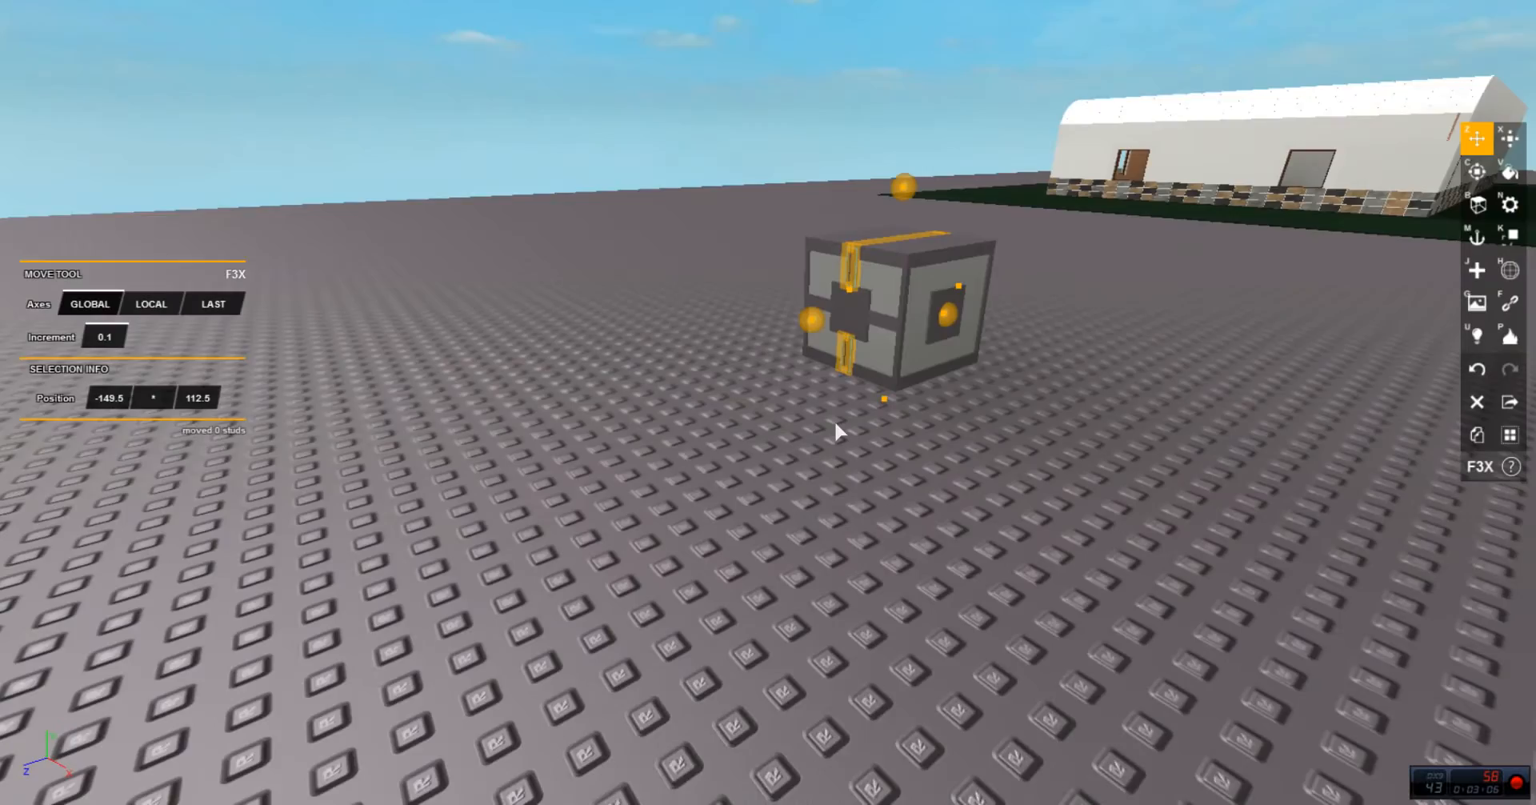
click(835, 423)
right_click(835, 422)
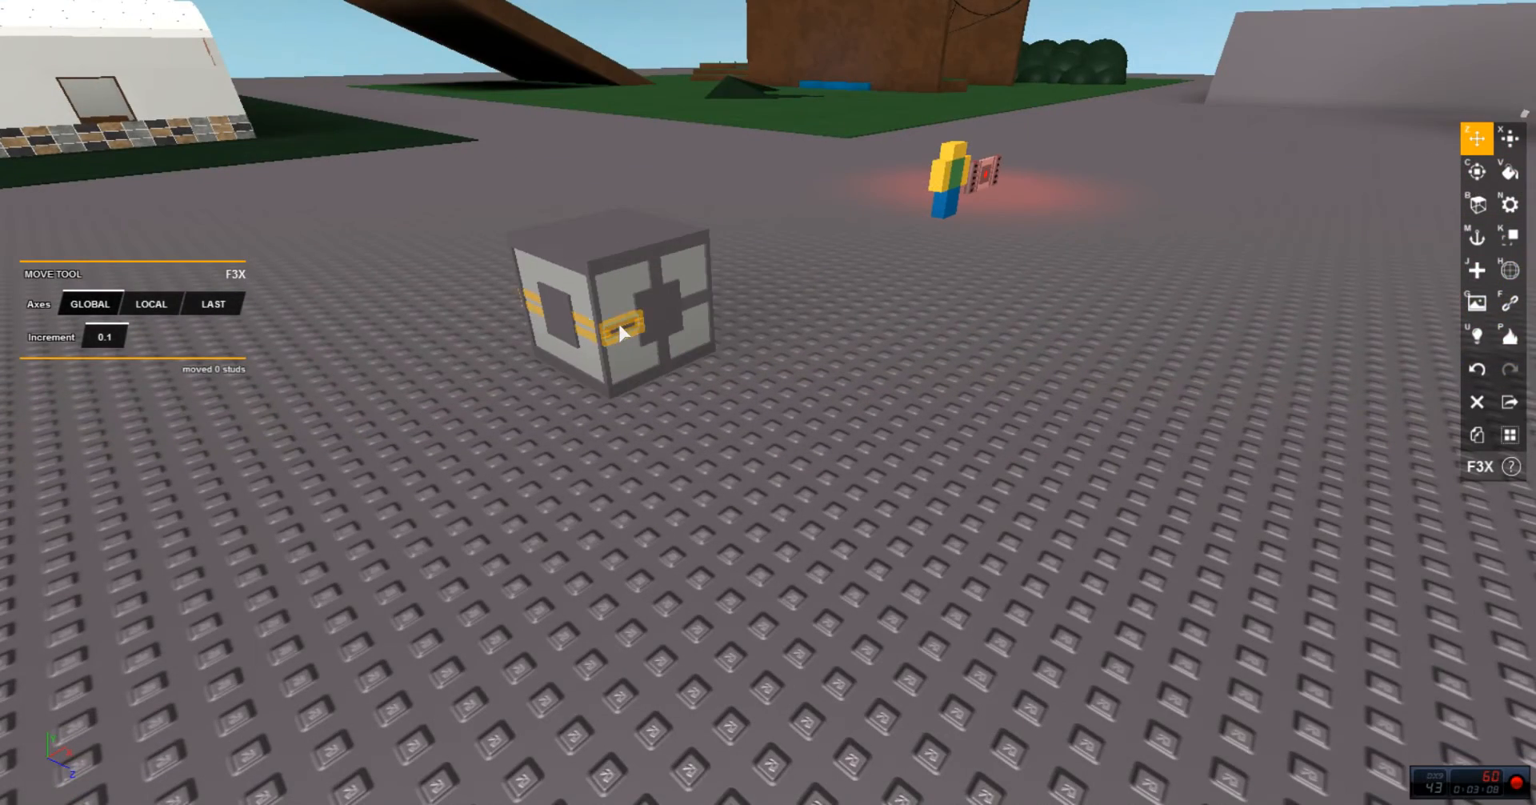
Step: Duplicate the four cross bars around the central panel and rotate the copies 90 degrees about the vertical axis onto the neighbouring sides
click(620, 326)
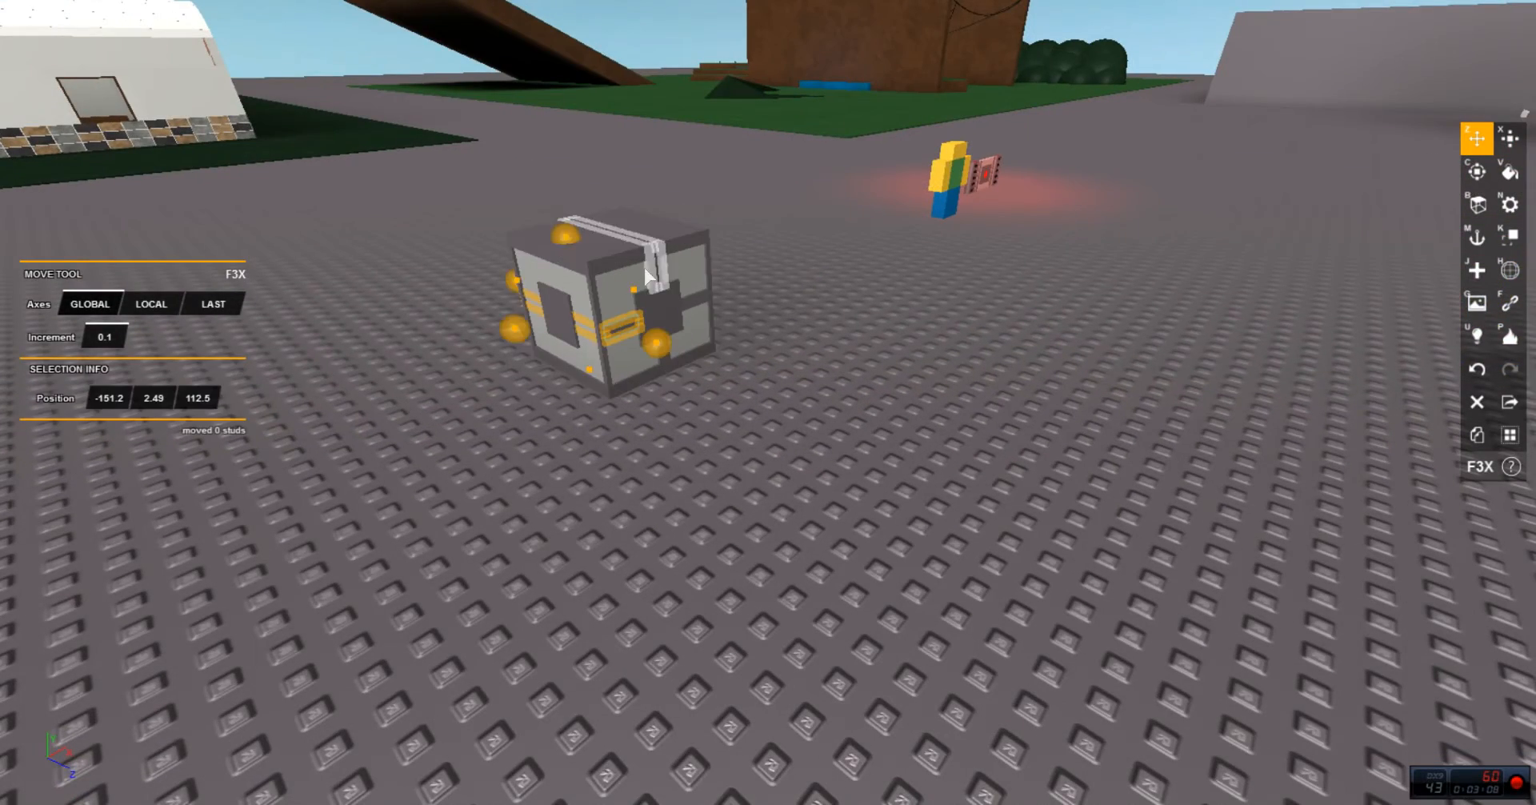
shift+click(649, 269)
shift+click(699, 296)
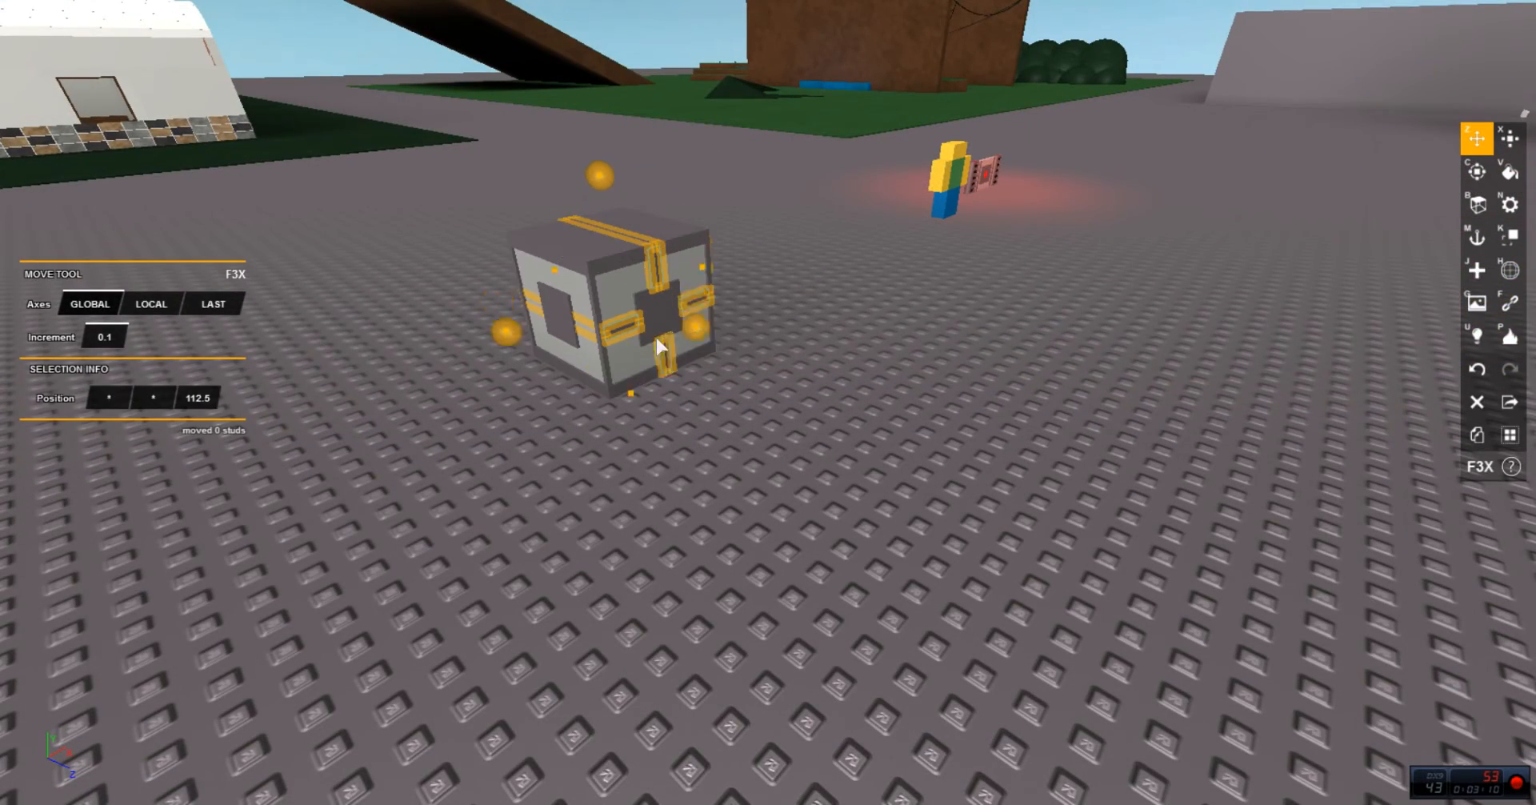
right_click(660, 335)
key(c)
drag(611, 267, 685, 343)
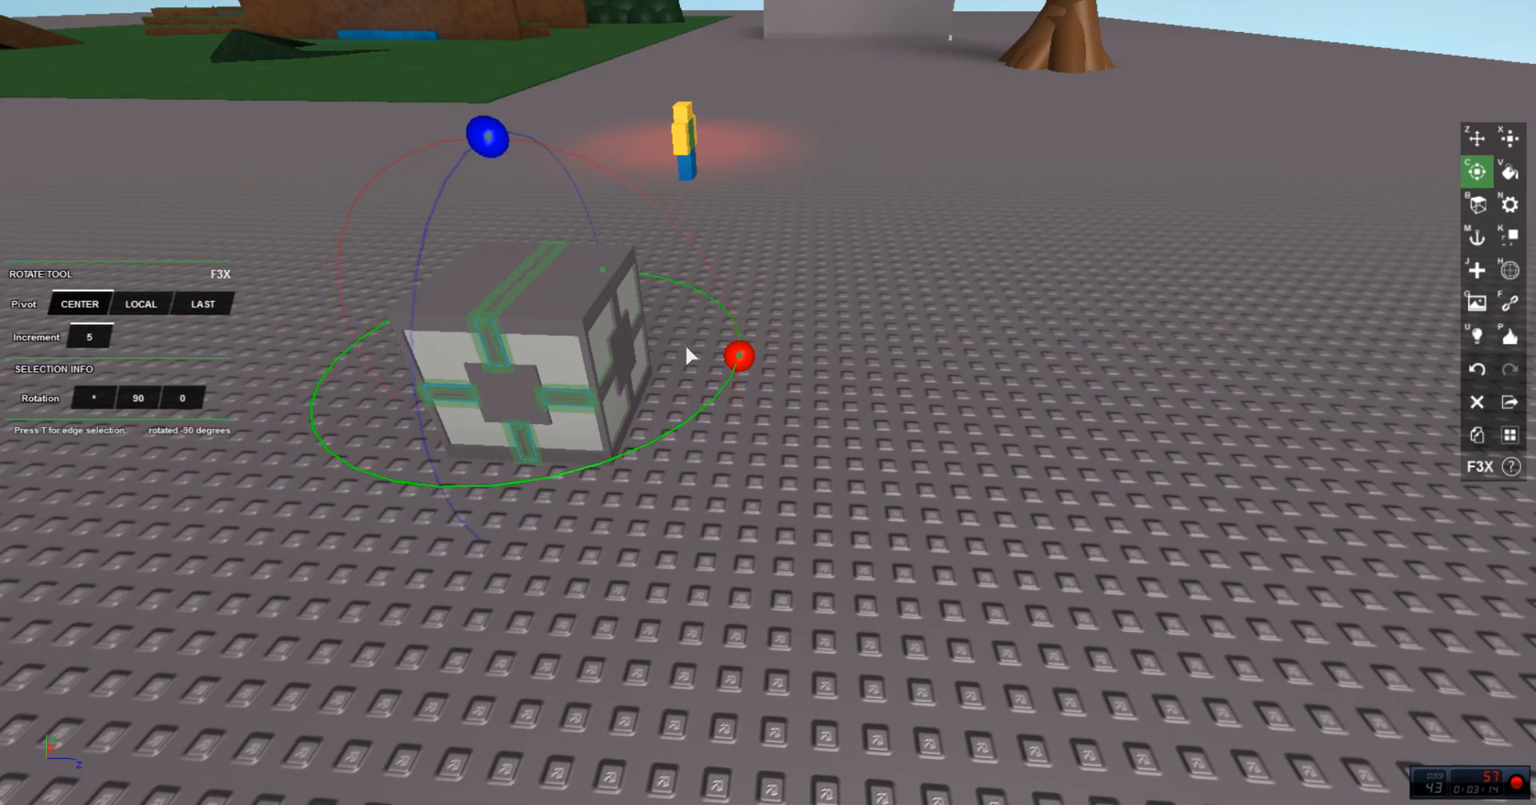
key(z)
click(774, 507)
right_click(776, 505)
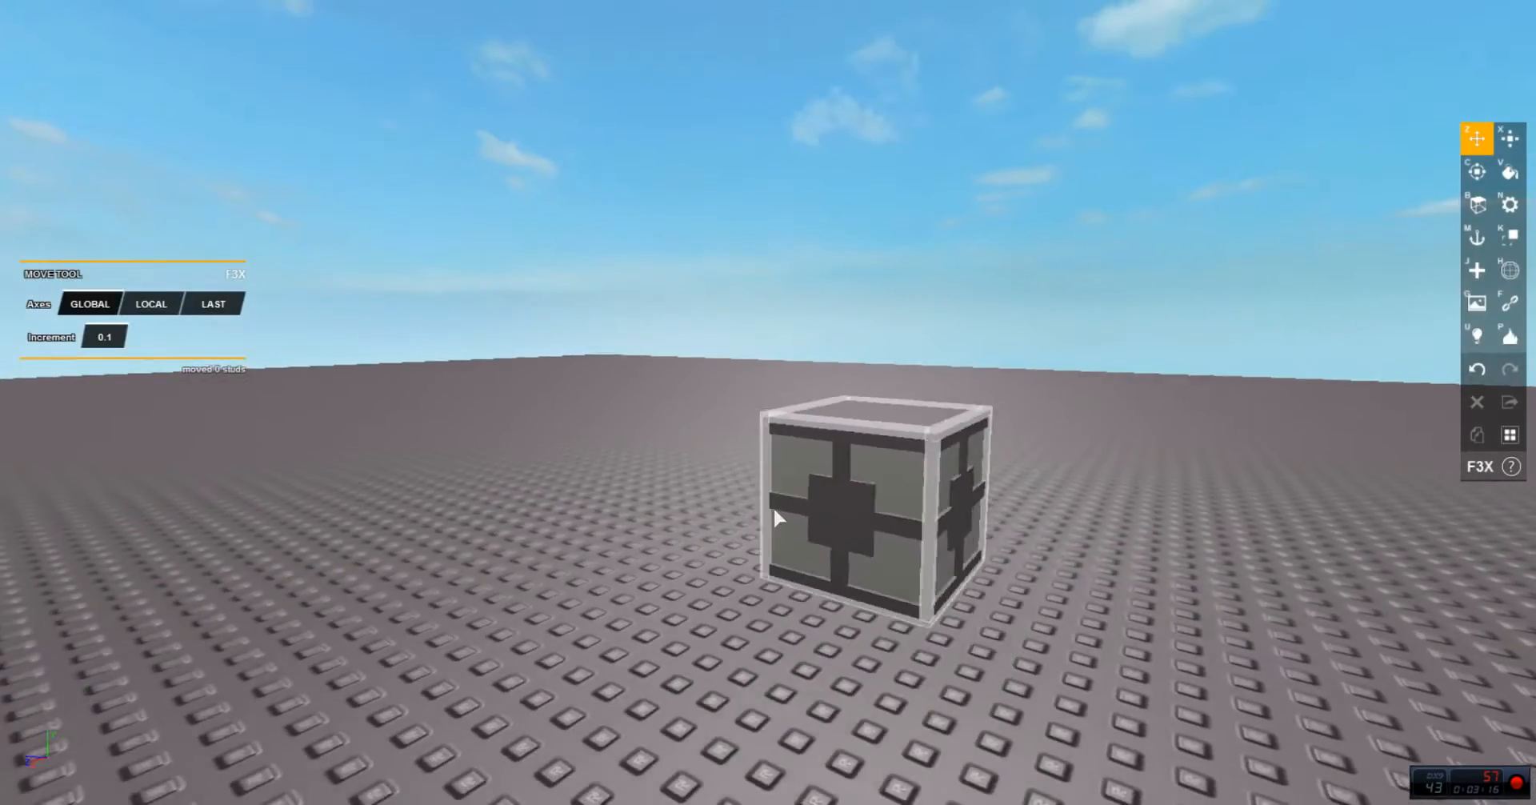
Step: Try to move the central panel 0.1 studs along Z to 112.4, and shift it back to 112.5
key(s)
right_click(711, 564)
right_click(890, 547)
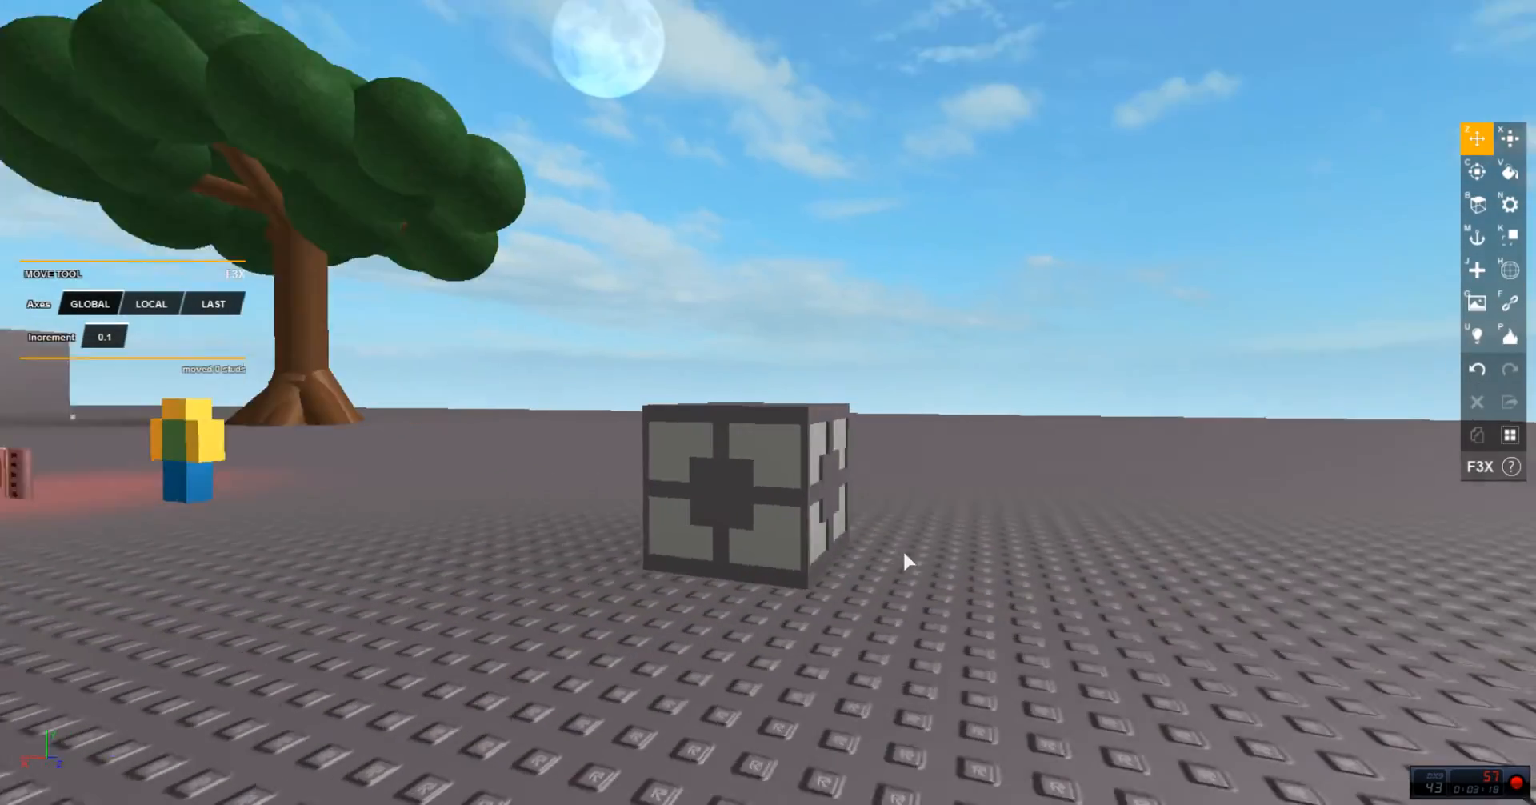
right_click(902, 548)
key(w)
click(756, 530)
right_click(723, 510)
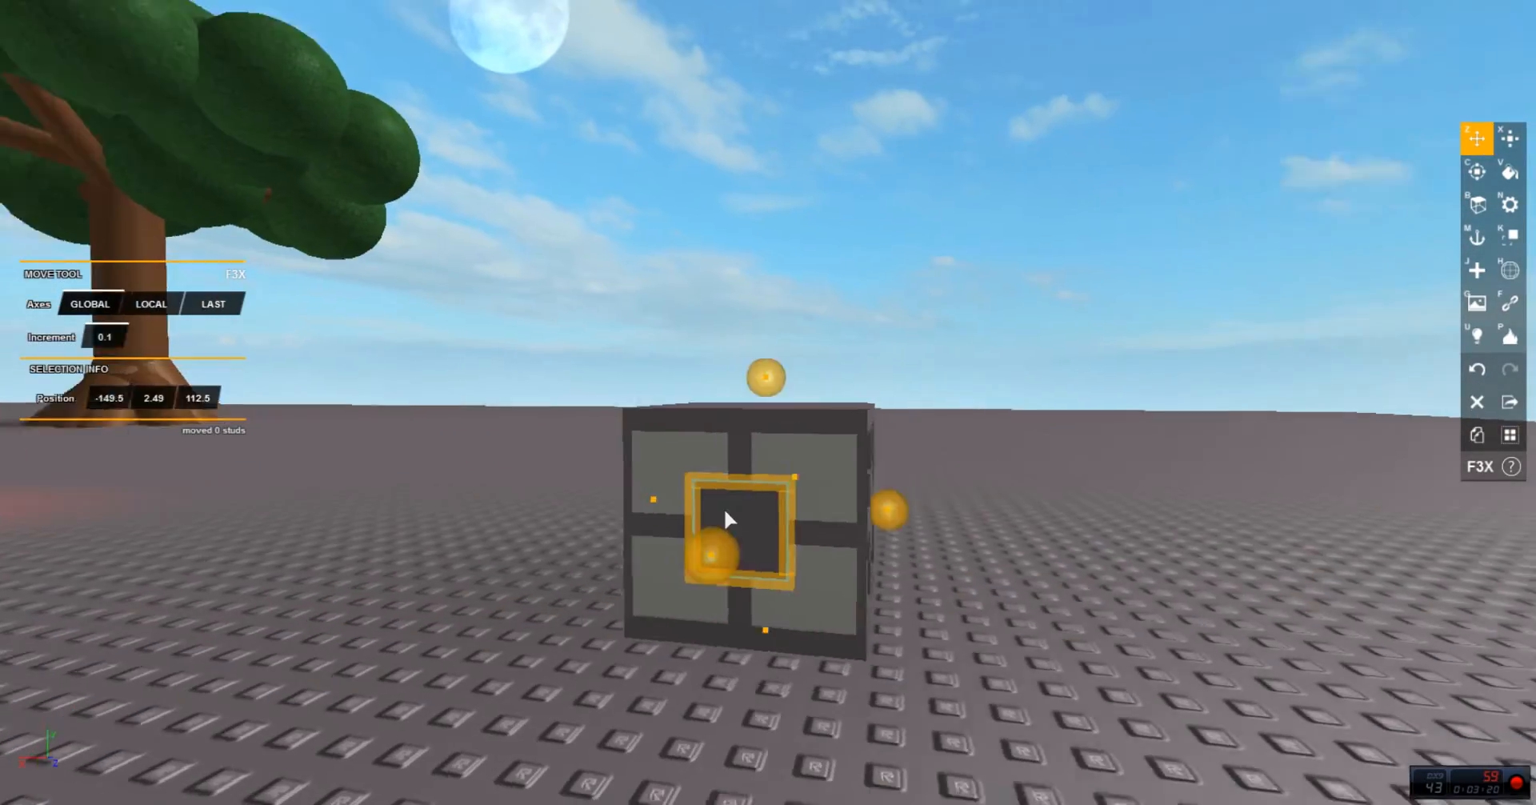
key(w)
drag(532, 651, 508, 672)
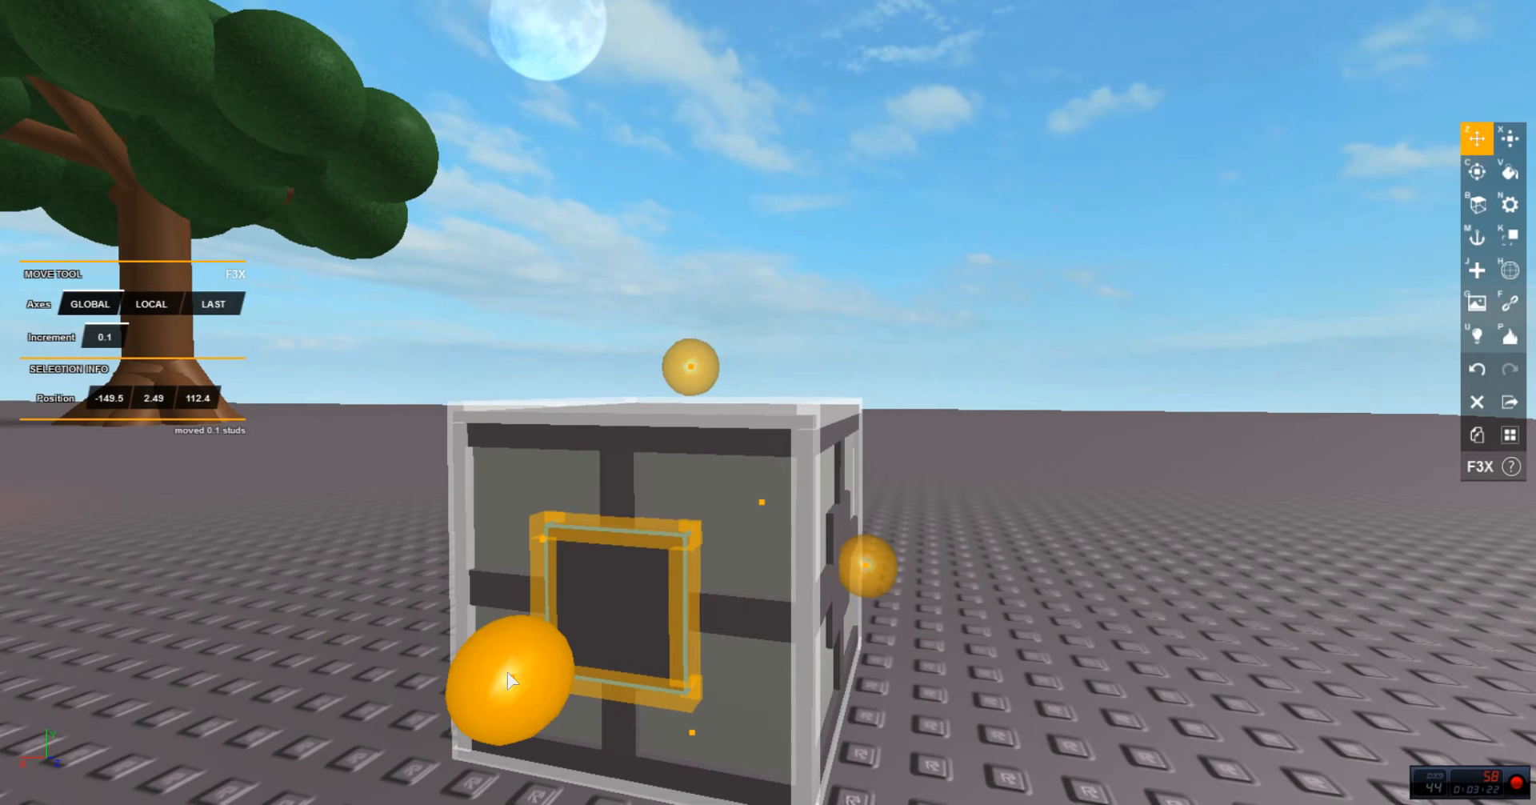
key(x)
scroll(180, 401, down, 1)
scroll(184, 400, up, 1)
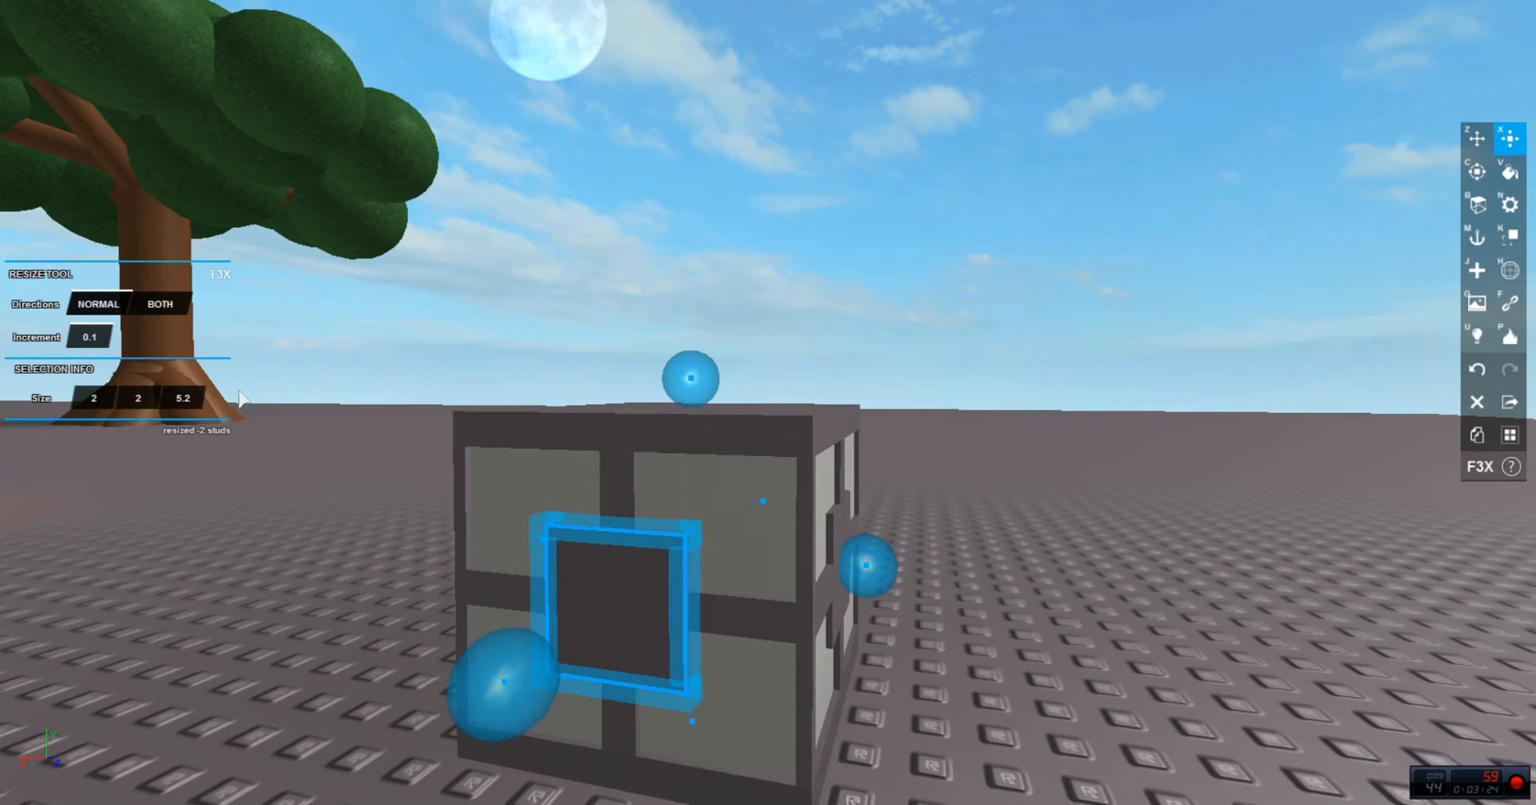
key(z)
scroll(194, 389, down, 2)
scroll(205, 392, up, 1)
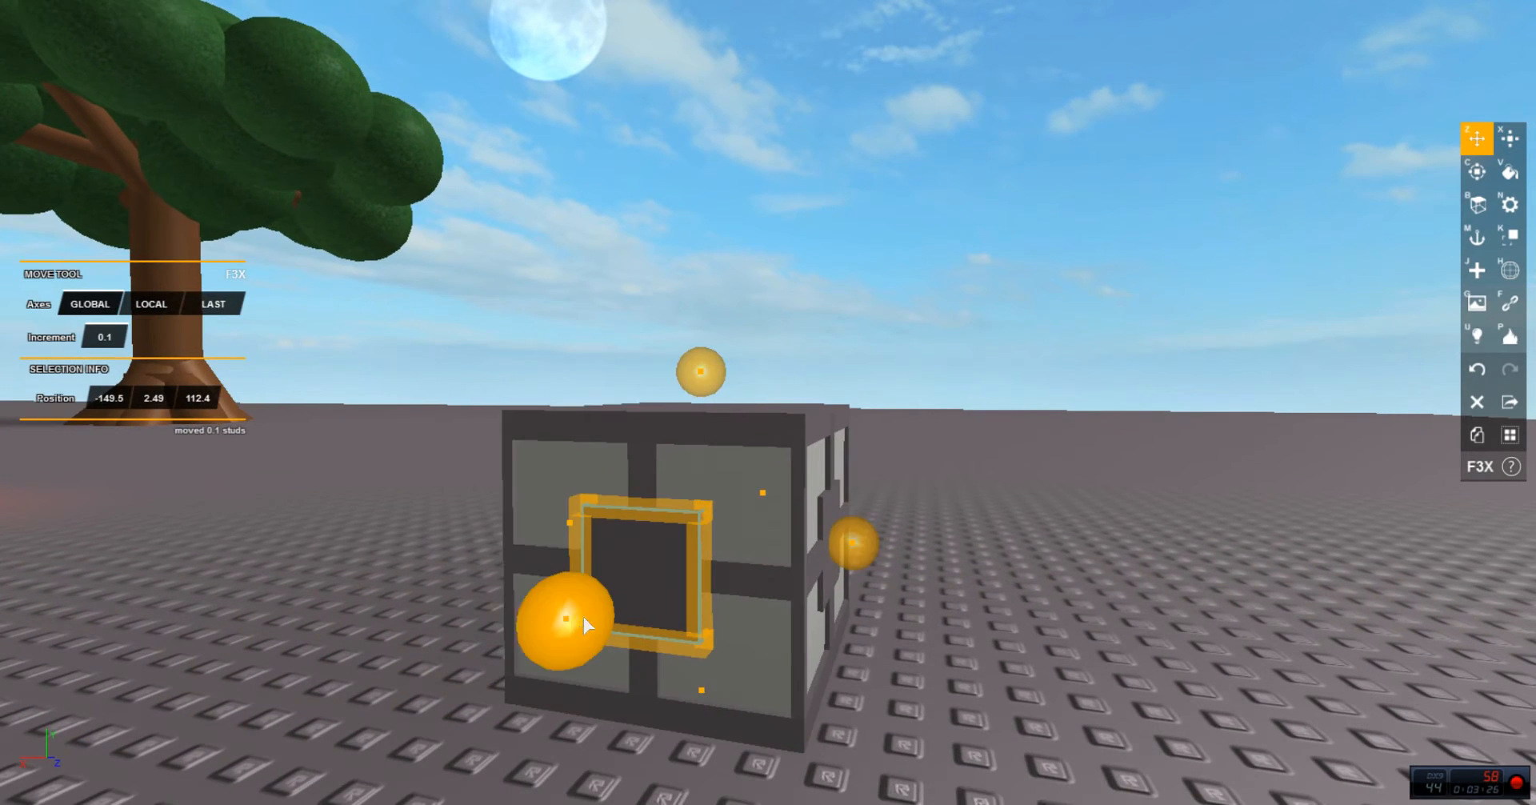
drag(563, 626, 571, 620)
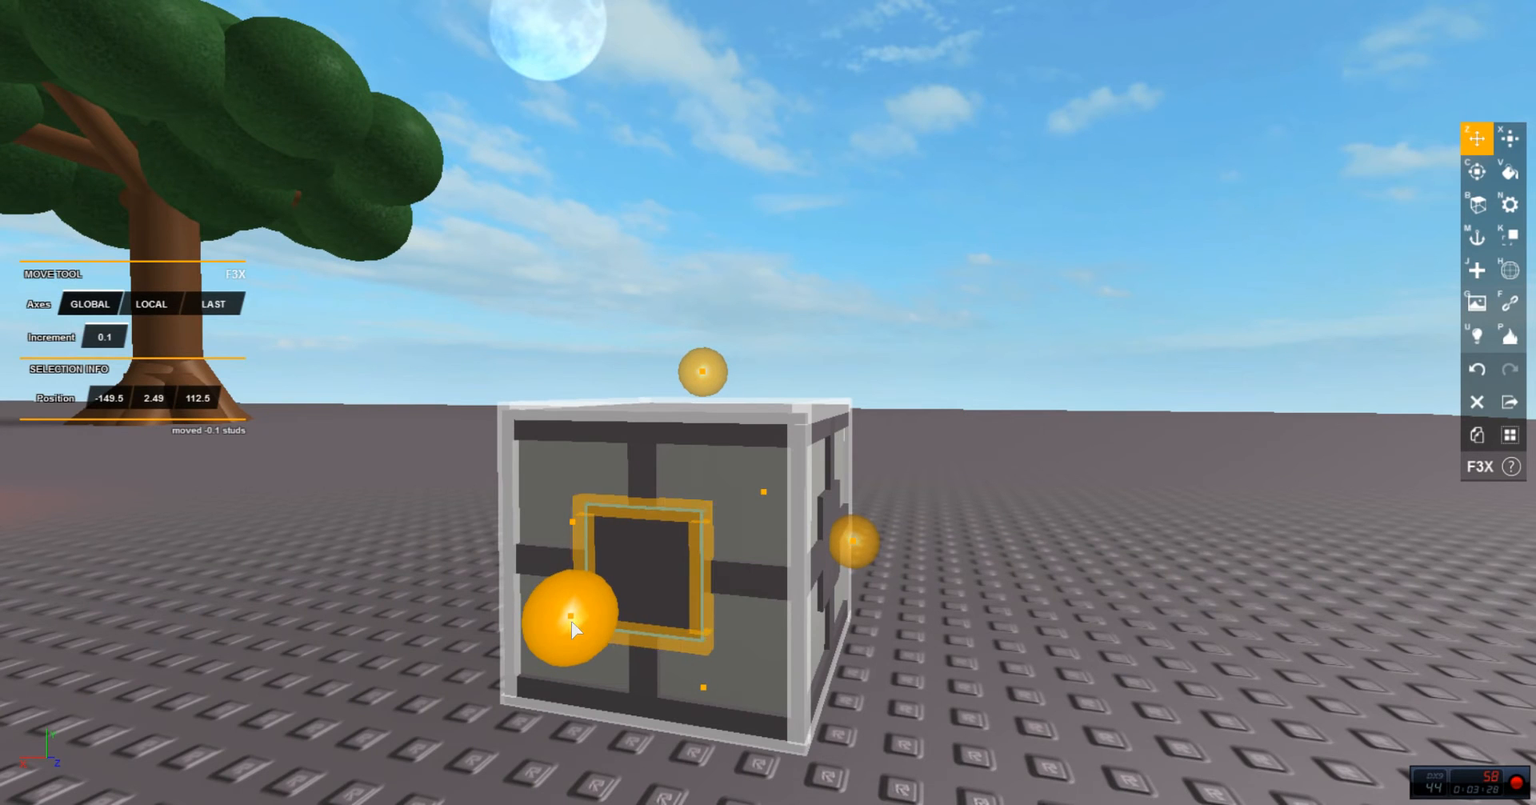
Step: Duplicate the dark central panel and paint the copy bright green
scroll(344, 409, down, 1)
scroll(300, 396, down, 4)
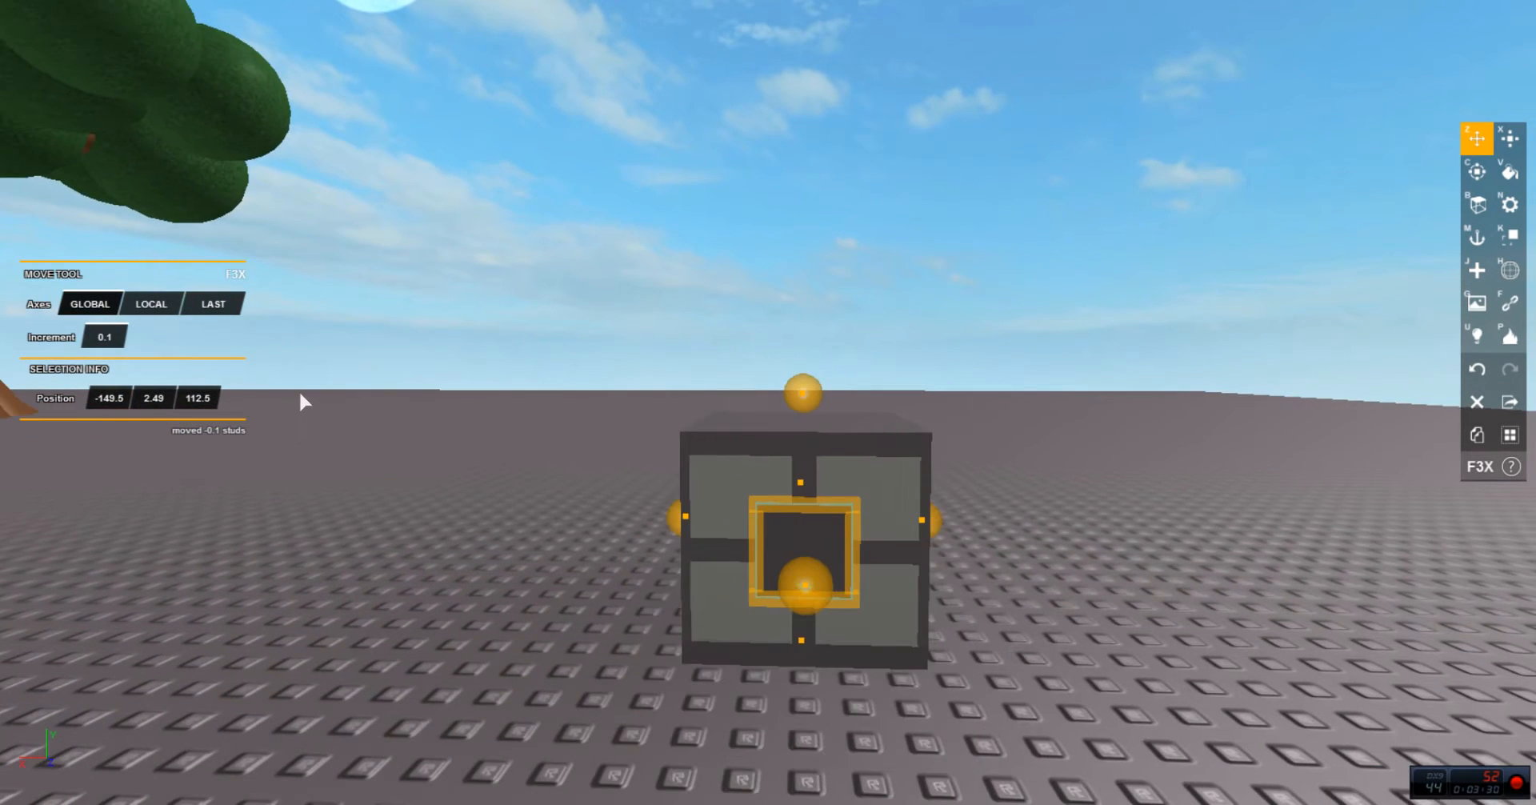
scroll(296, 392, up, 2)
key(Return)
key(v)
click(147, 362)
scroll(713, 180, up, 2)
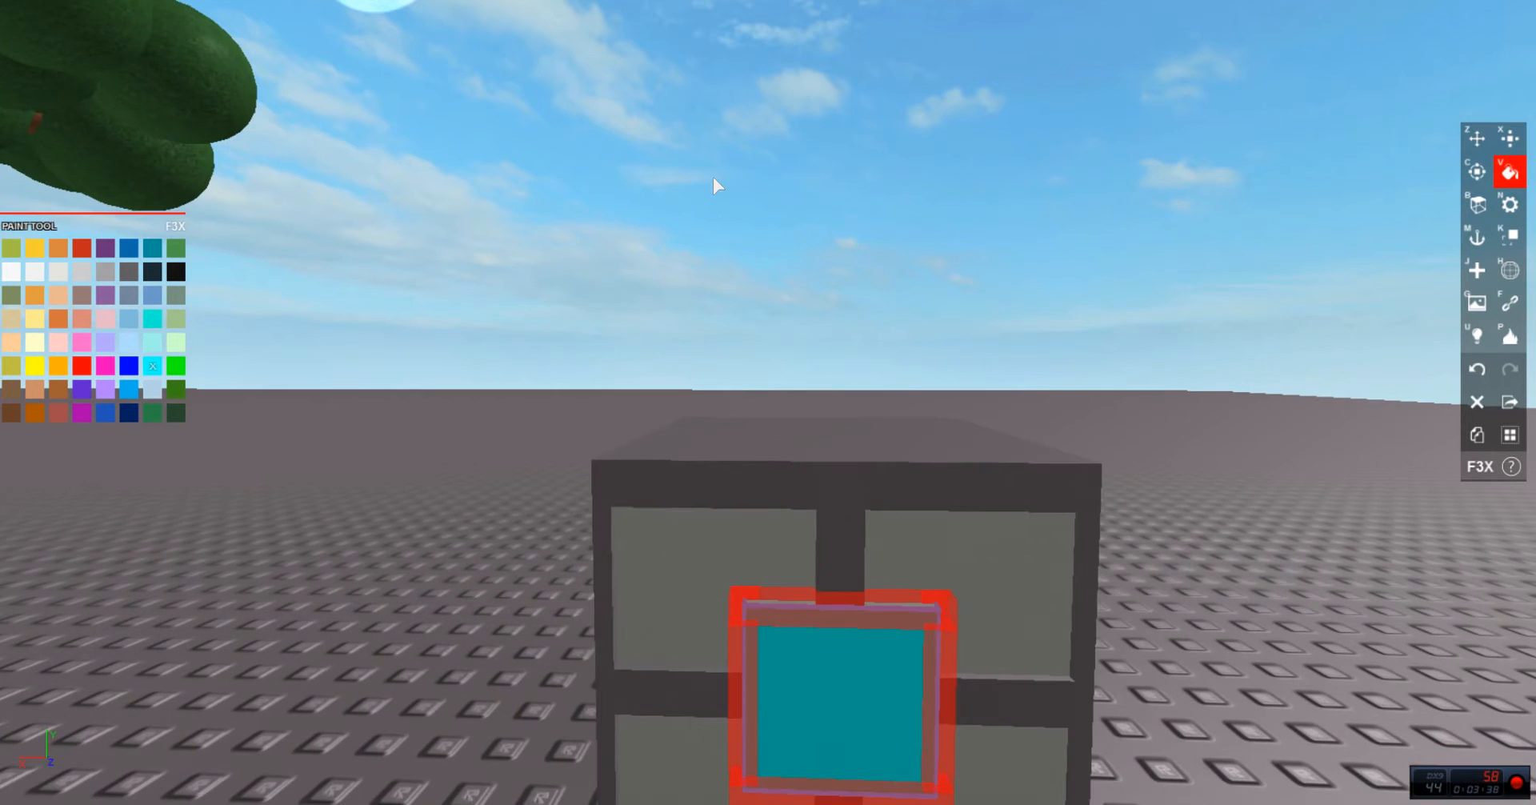
scroll(229, 351, down, 2)
click(175, 366)
scroll(458, 257, up, 1)
scroll(458, 257, down, 1)
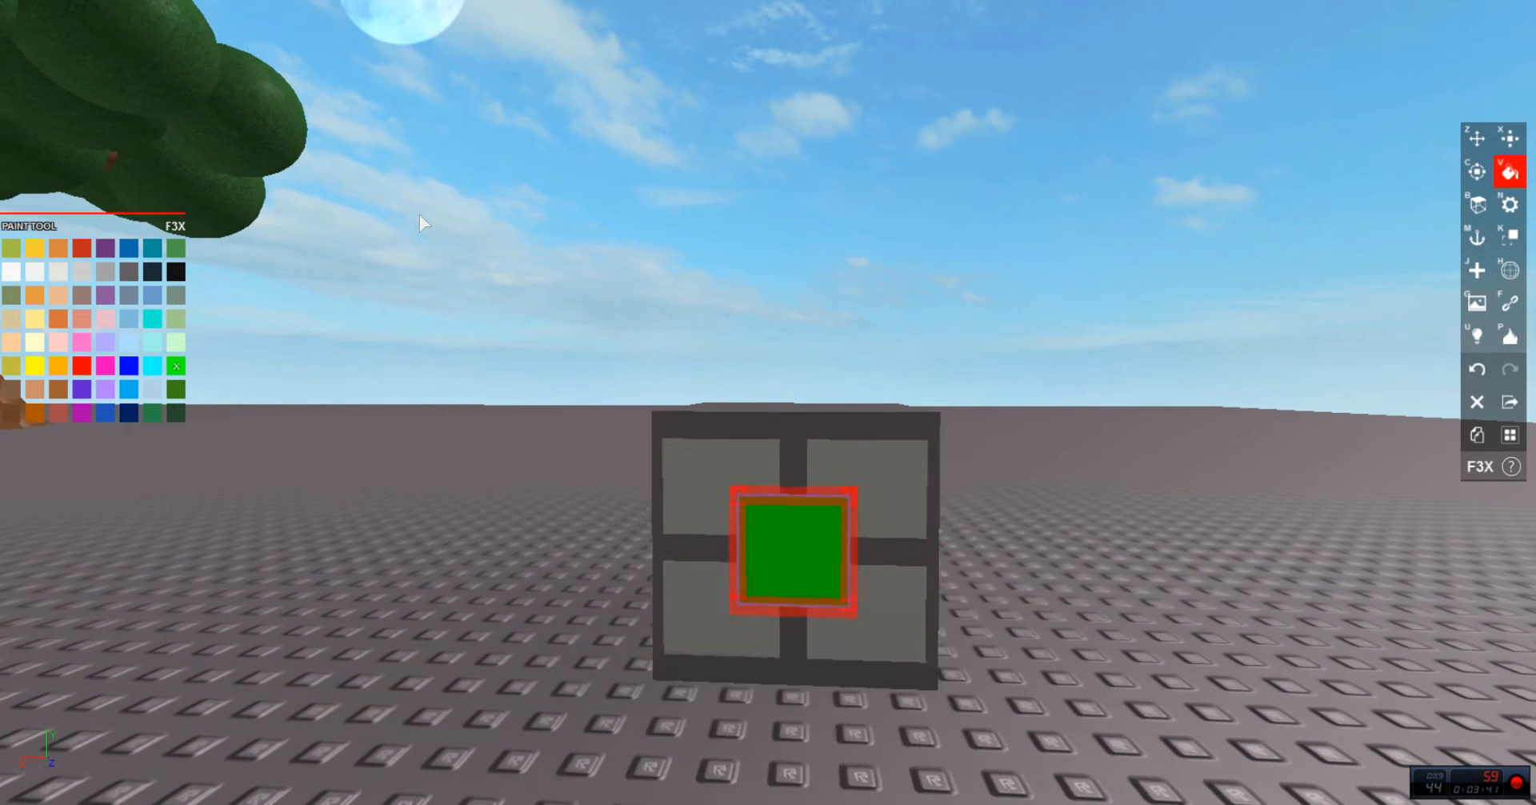
Step: Resize the green copy of the central panel to 0.5 × 0.5 studs, keeping its length
key(x)
scroll(229, 301, up, 1)
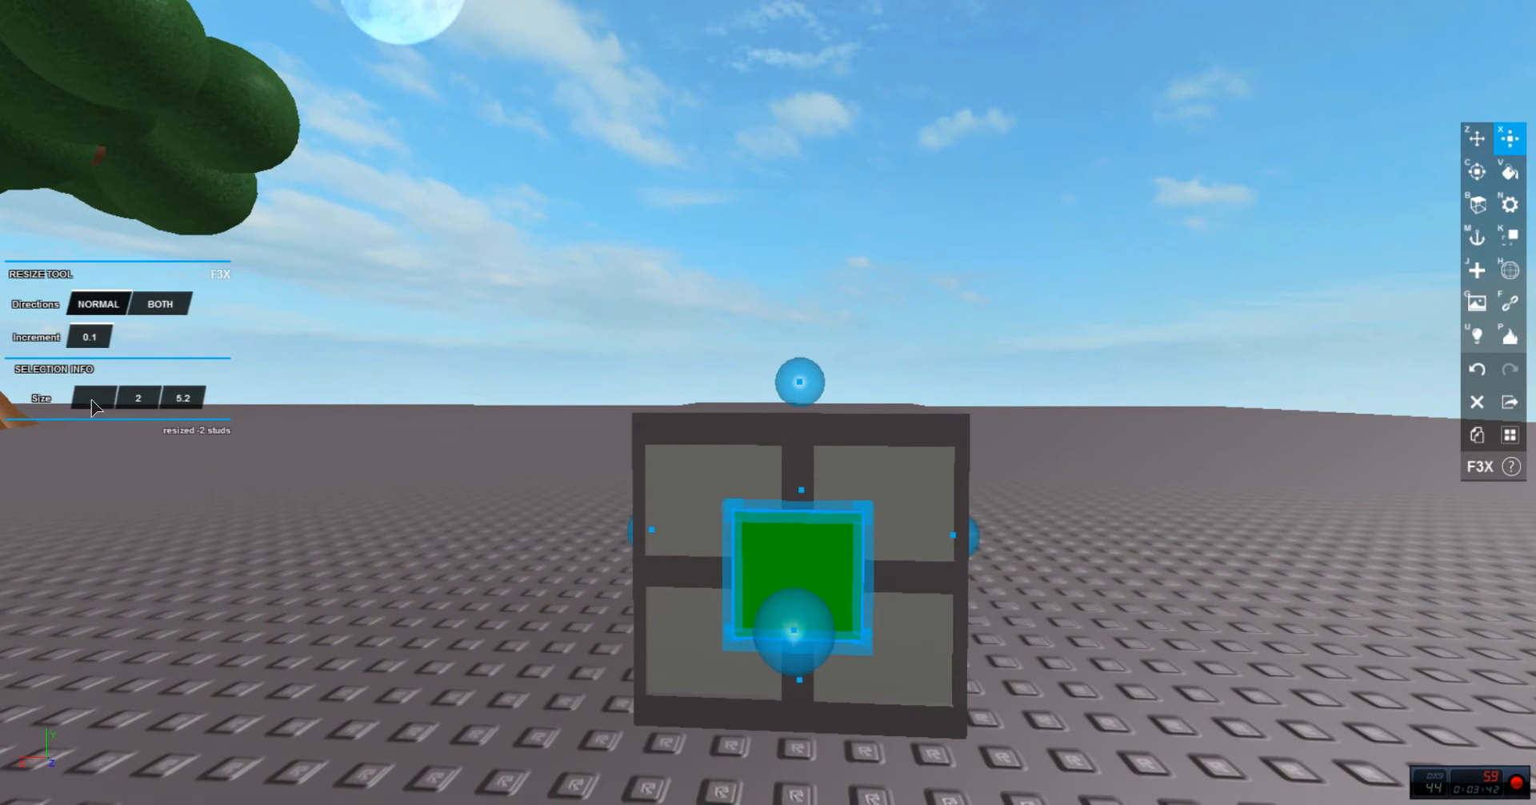
click(94, 406)
text(0.5)
key(Return)
click(139, 388)
text(0.)
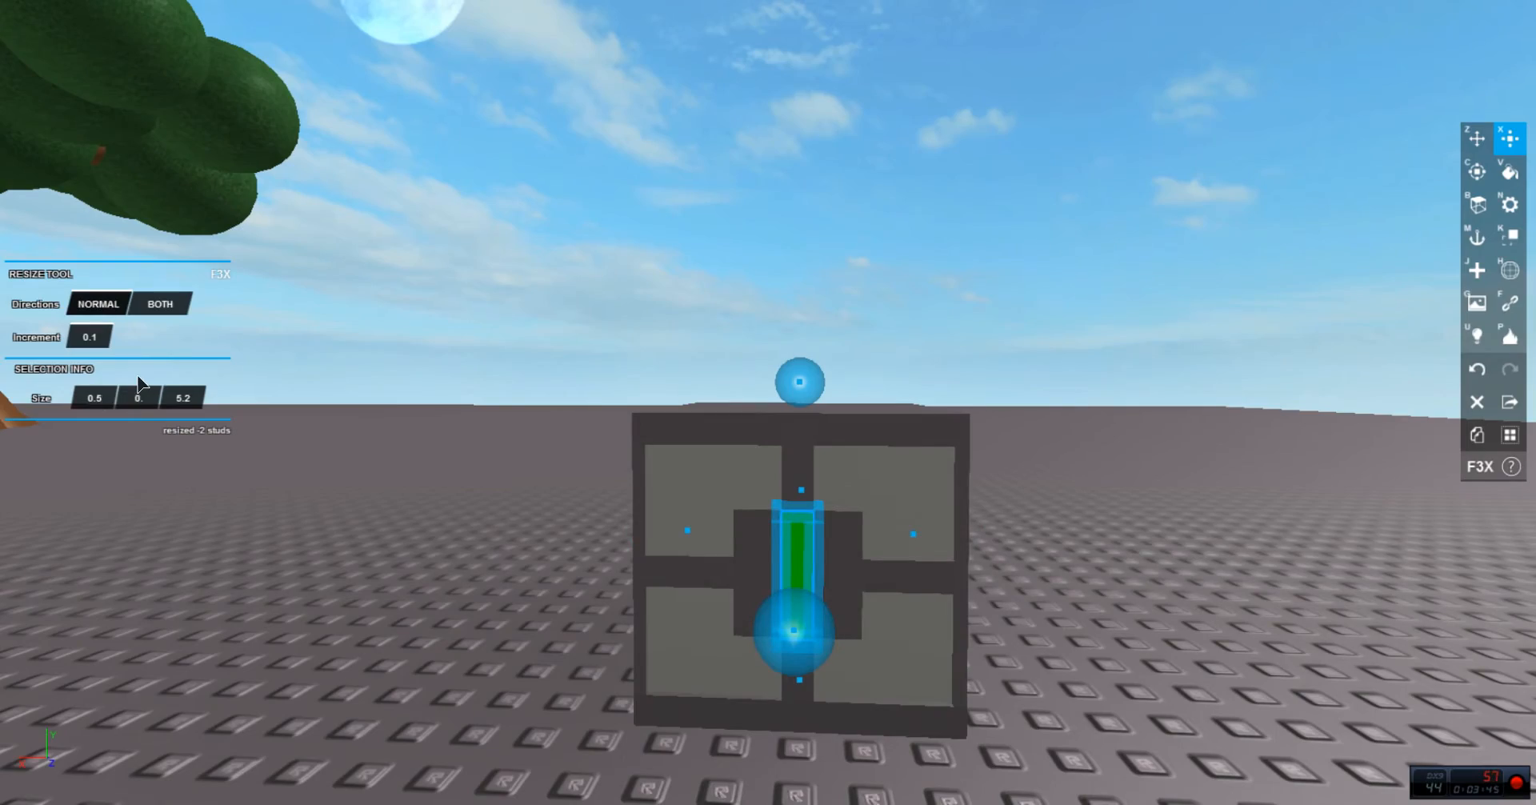
text(5)
key(Return)
scroll(763, 365, down, 3)
scroll(867, 483, up, 3)
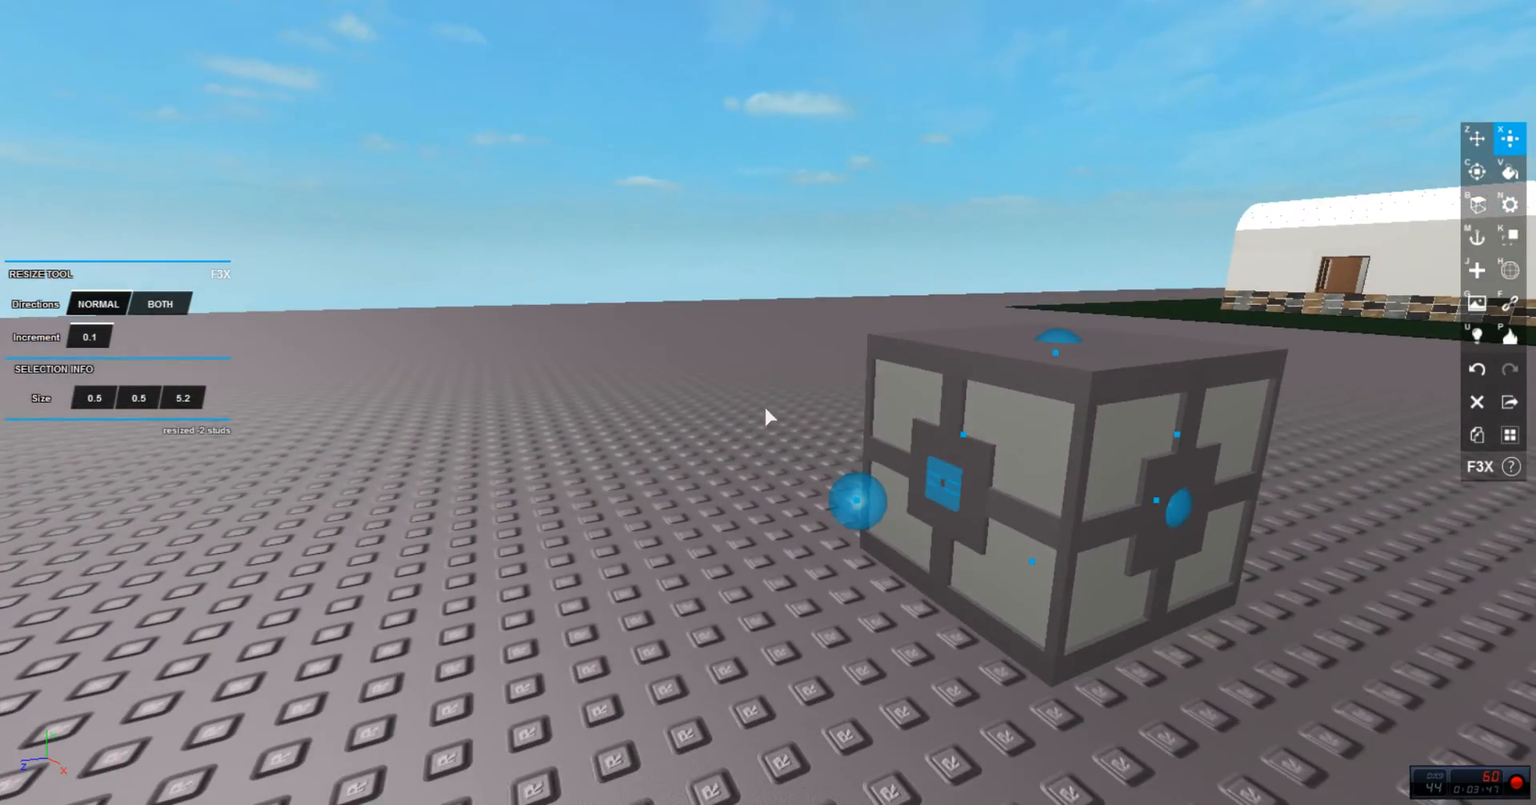
Step: Lengthen the small green part to 5.3 studs so it sticks out of the central panel
click(765, 409)
click(563, 498)
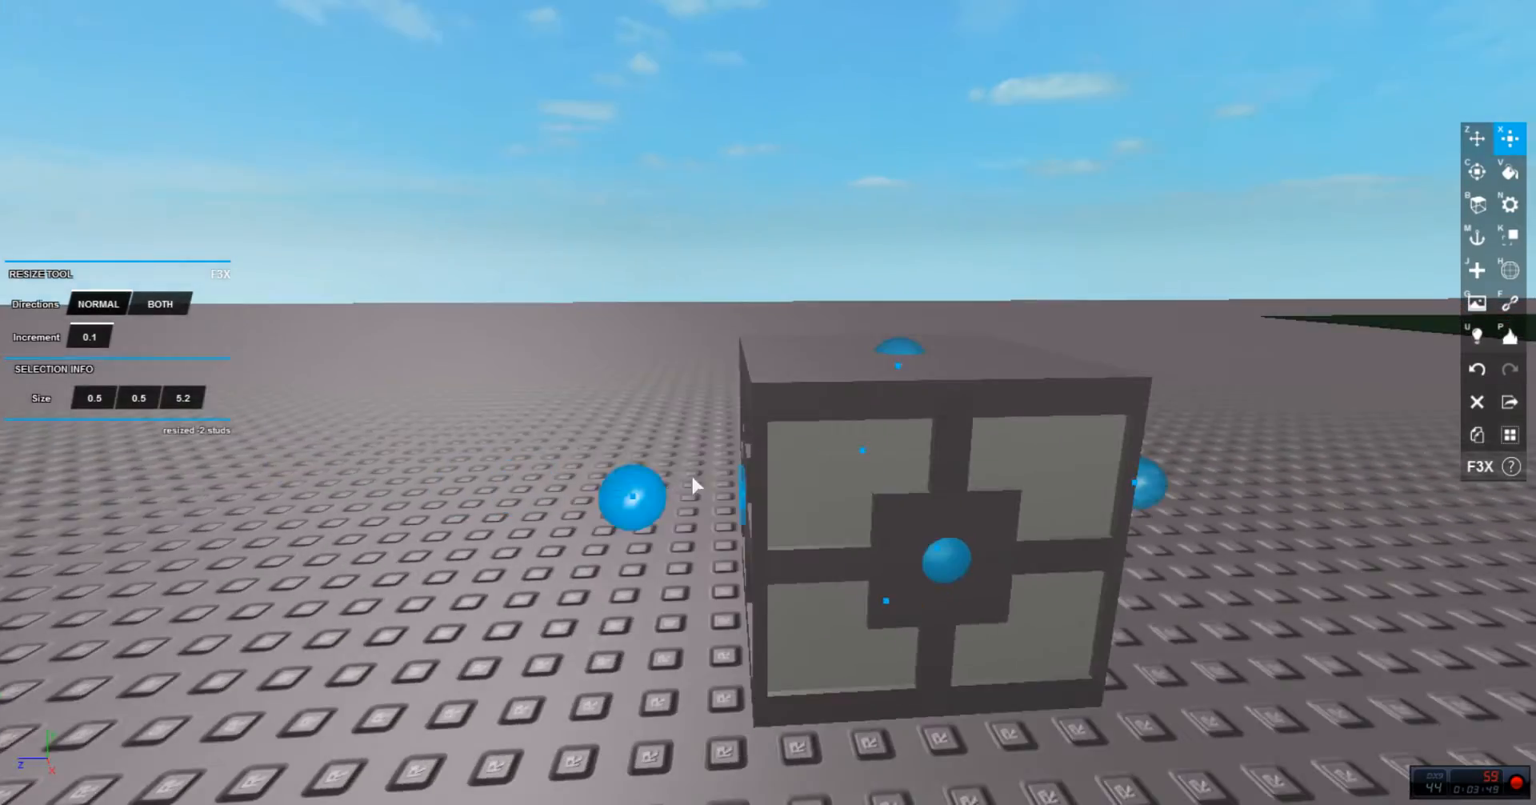
click(608, 430)
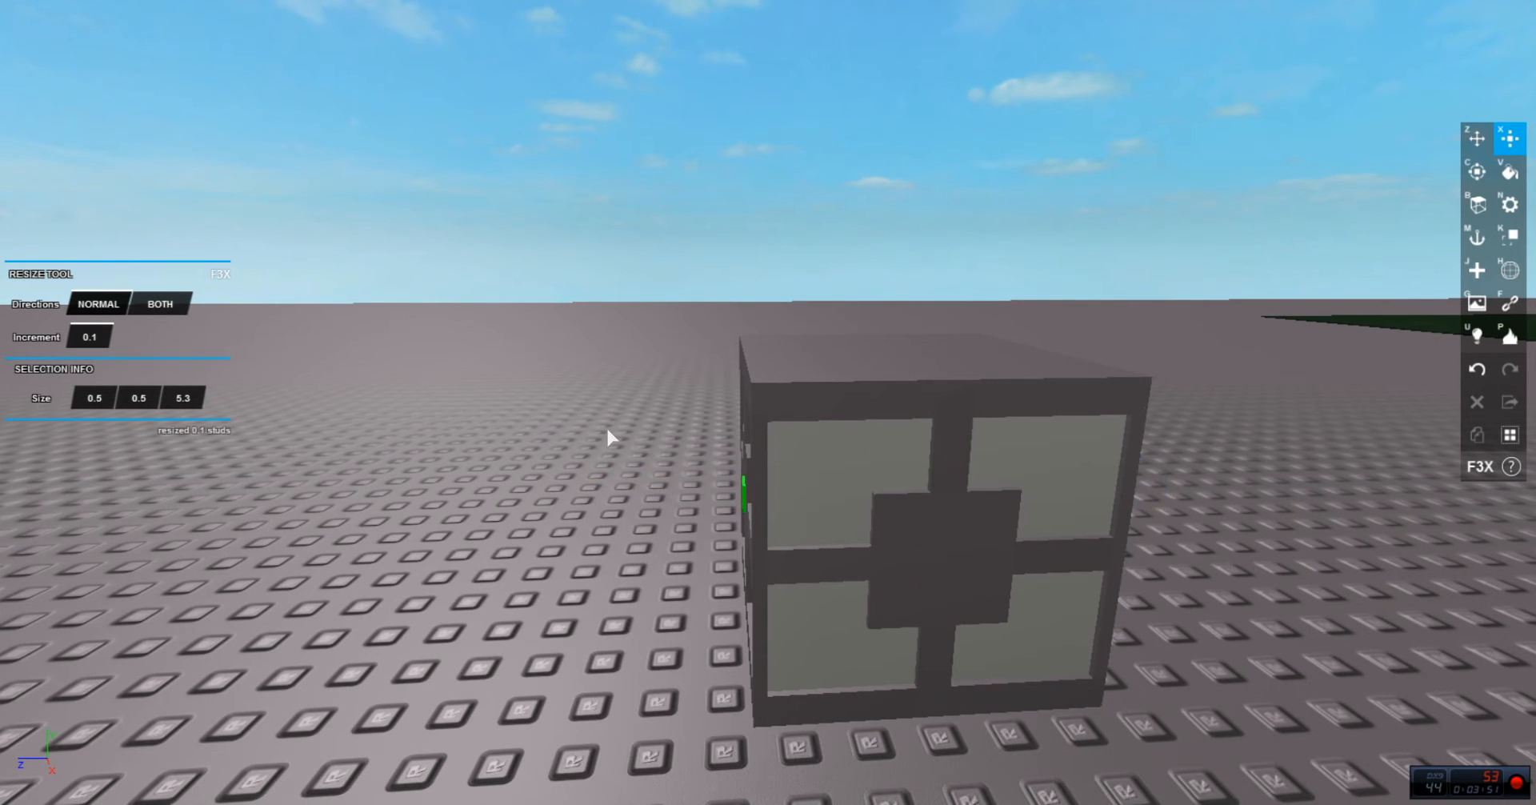
Step: Add a point light to the small green part and set its colour to 0, 255, 0
click(982, 448)
key(z)
key(v)
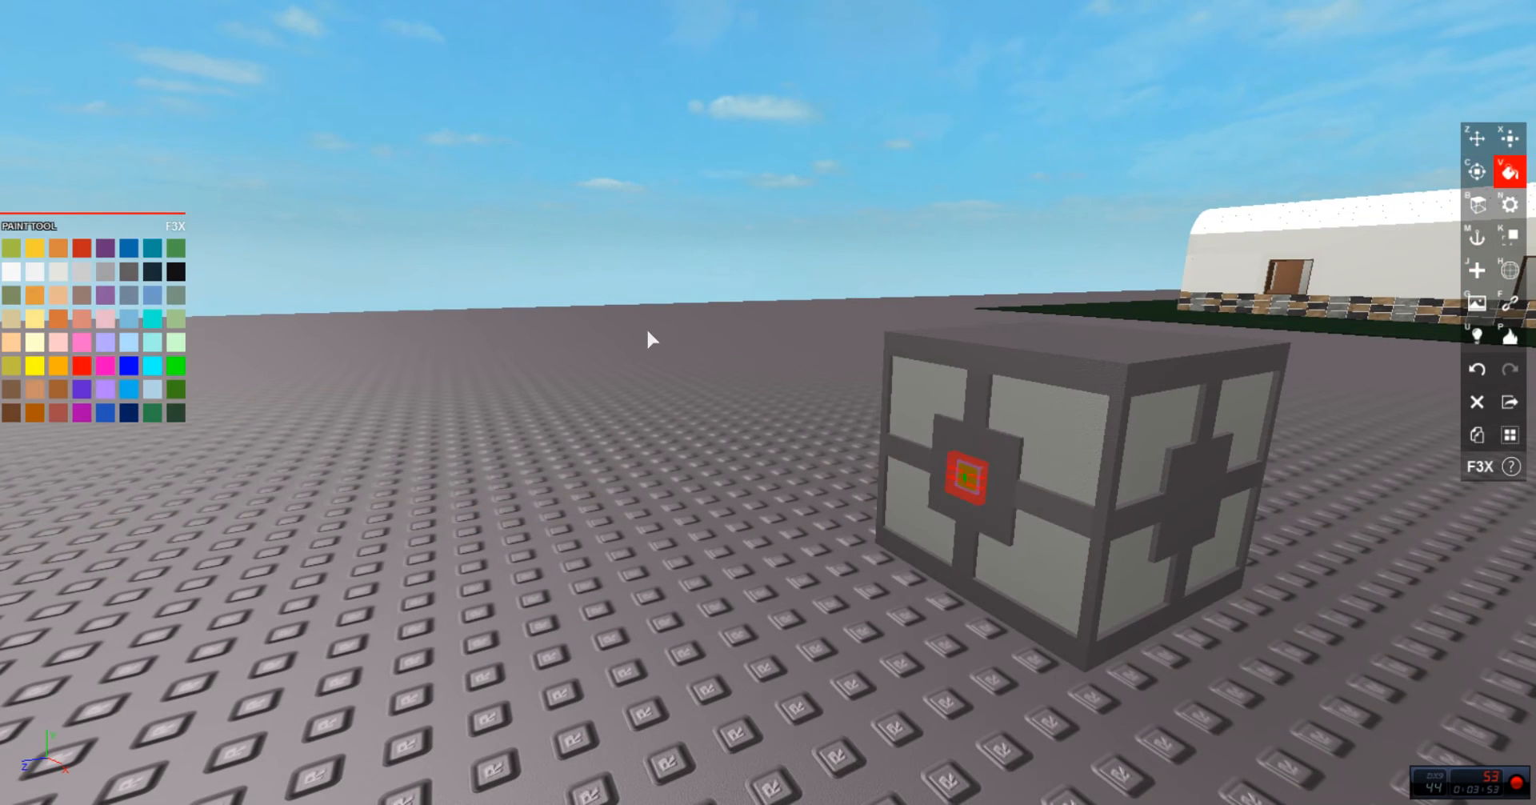
key(u)
click(166, 234)
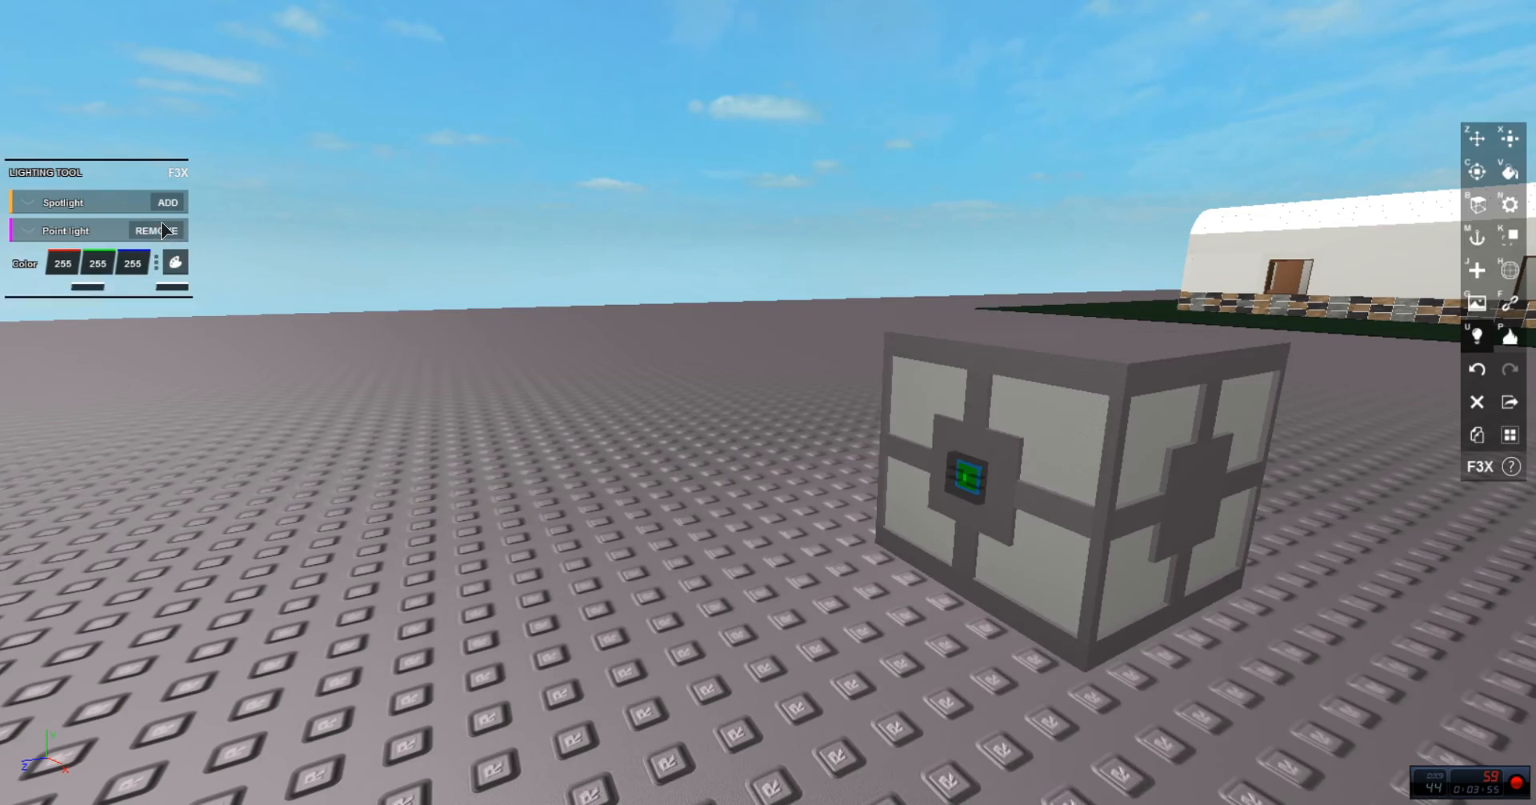
scroll(361, 258, down, 5)
scroll(171, 300, up, 2)
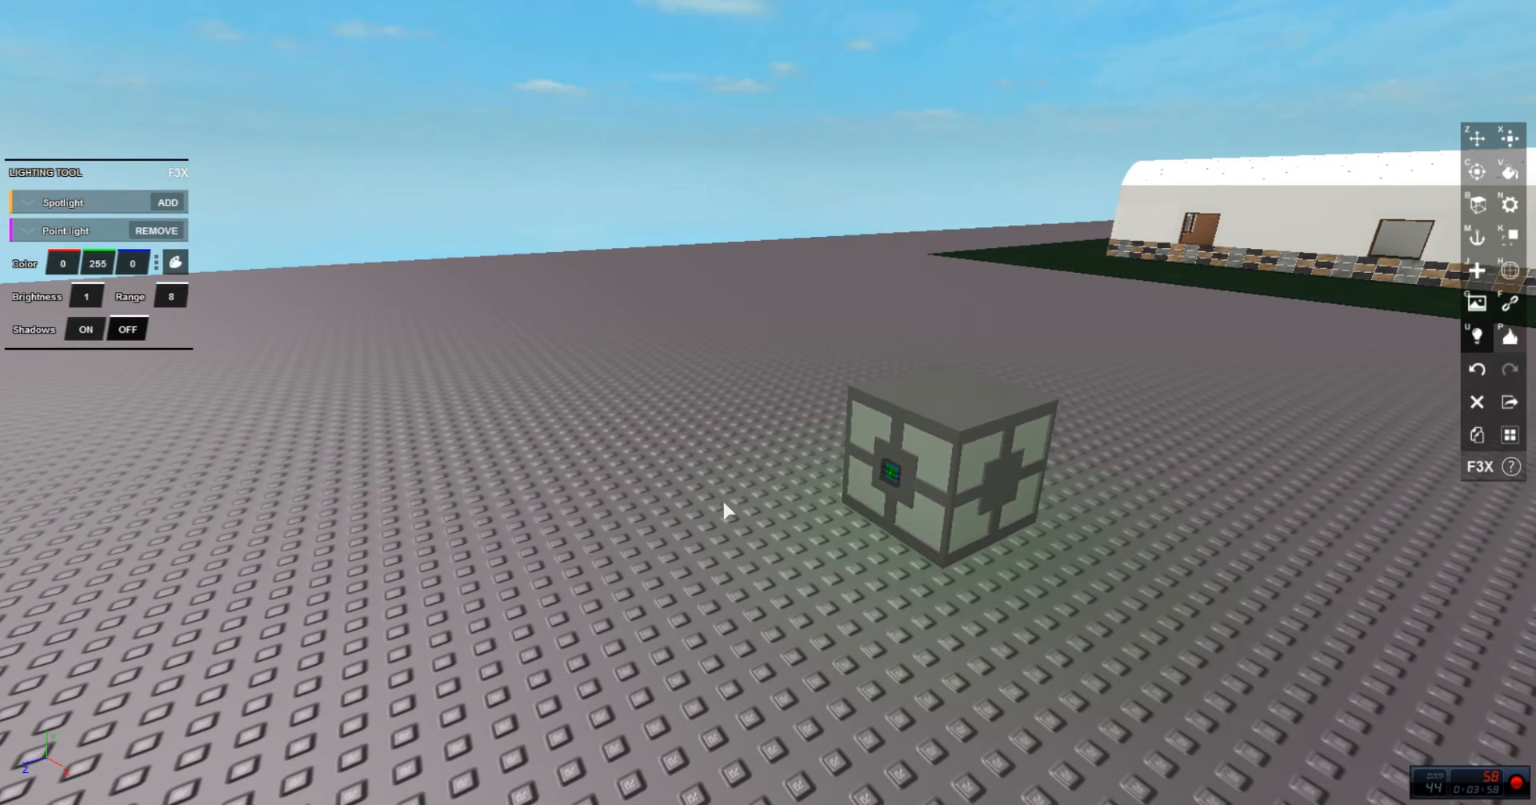
Step: Set the green point light's range to 12.5
drag(724, 511, 96, 394)
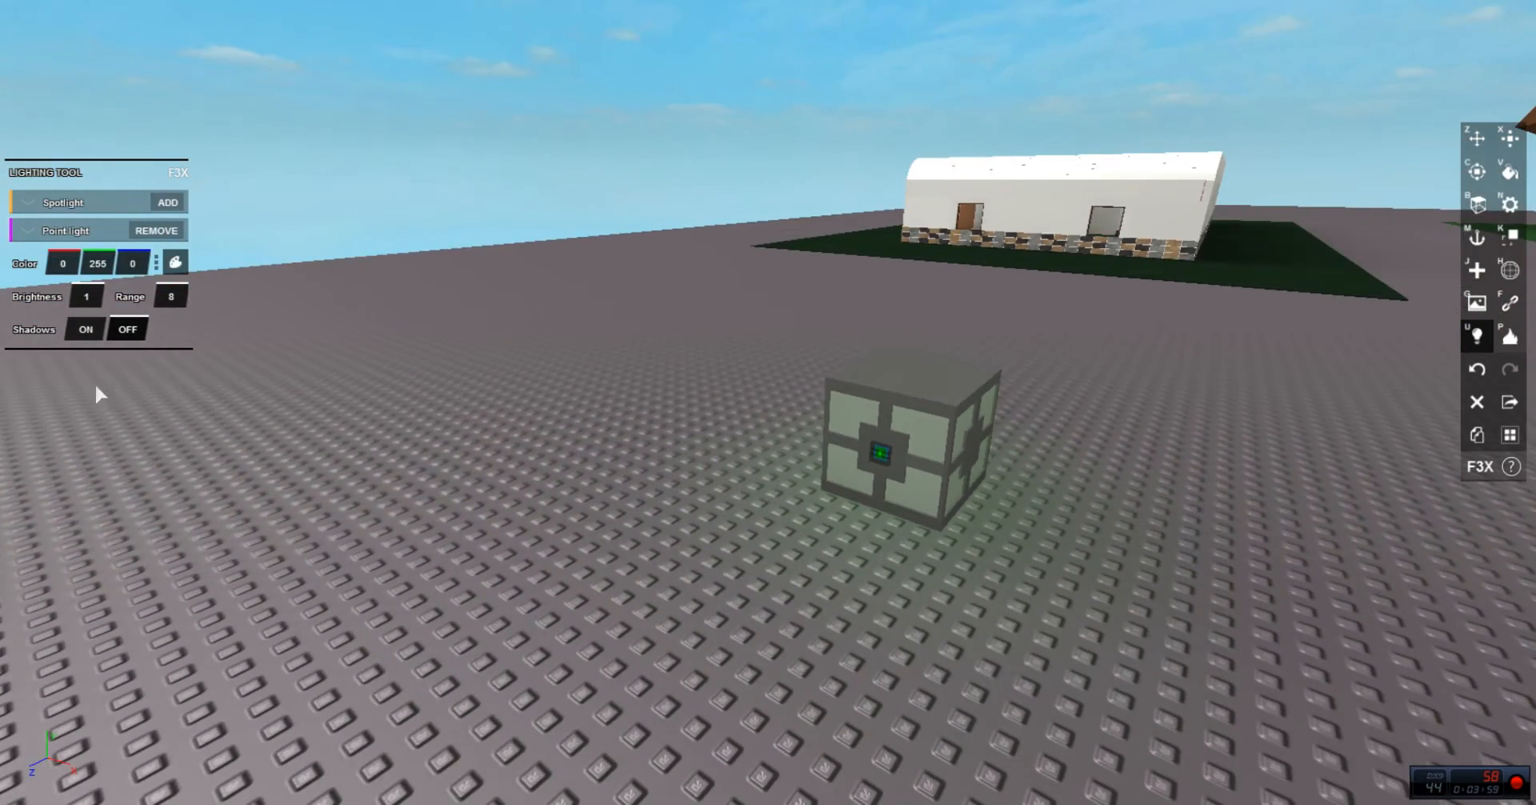
click(182, 292)
text(12.5)
key(Return)
drag(899, 363, 1219, 389)
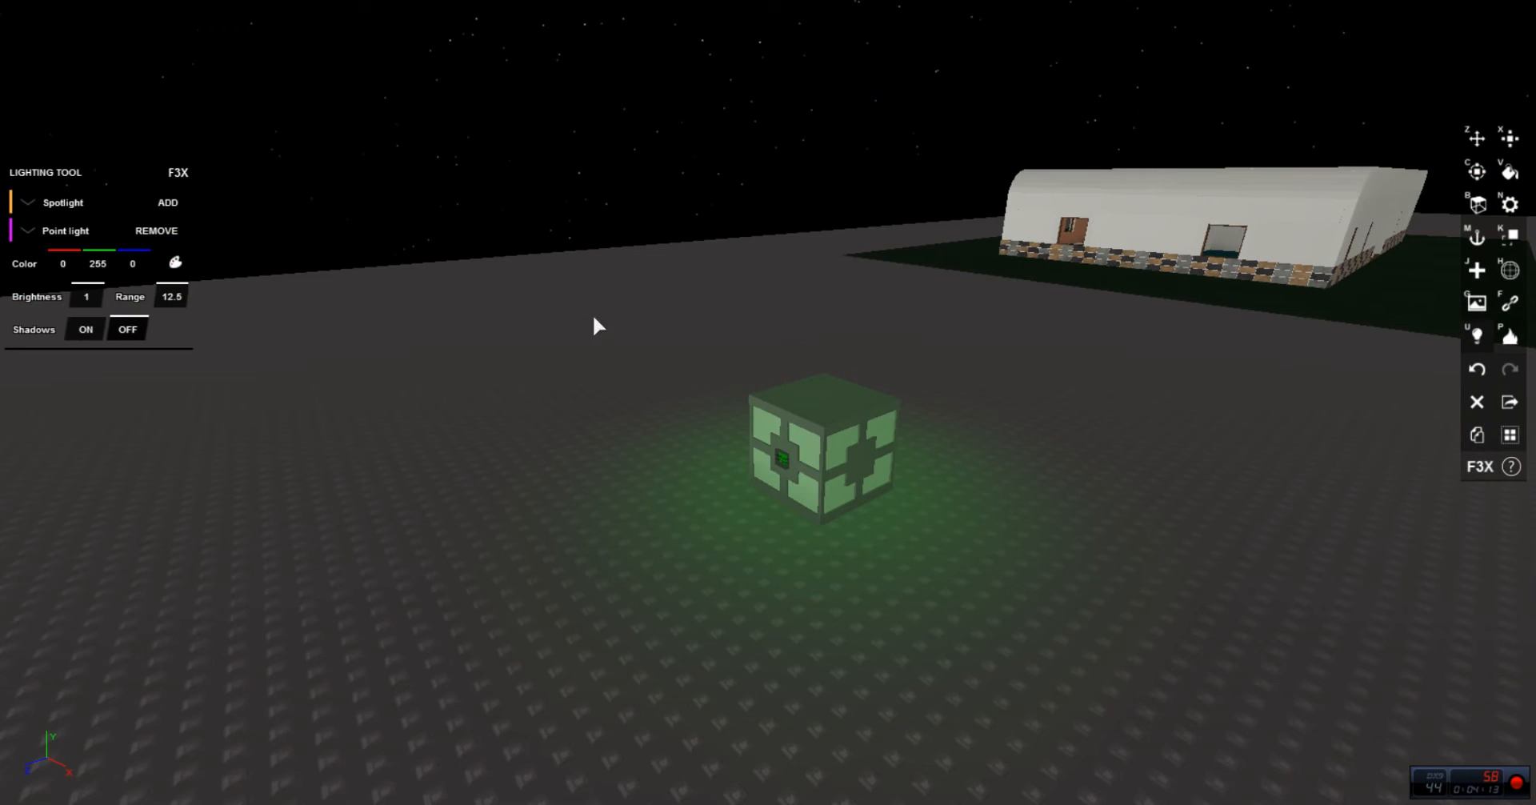
click(579, 305)
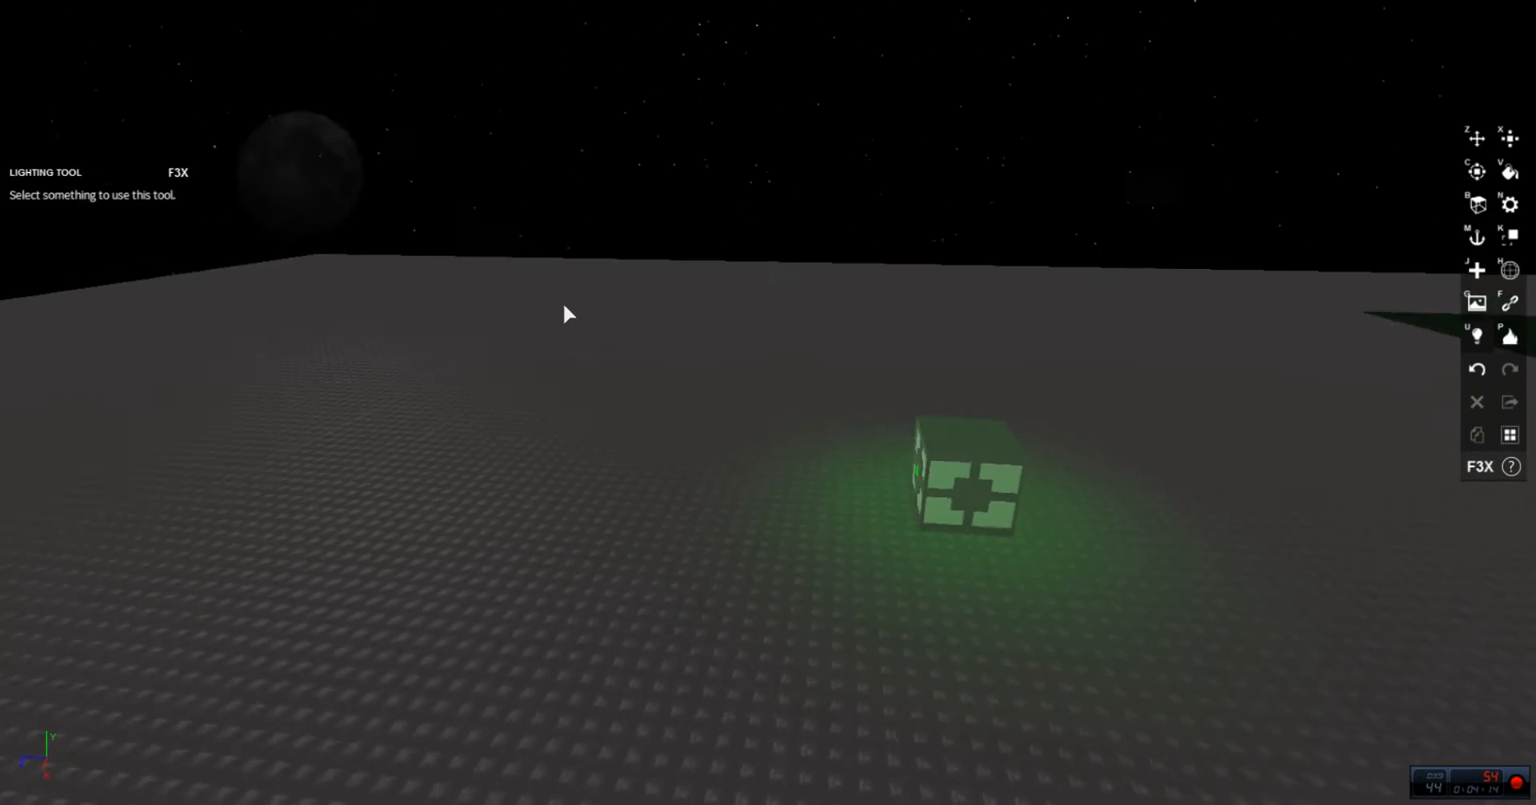
Step: Duplicate the glowing green part and rotate the copy about the vertical axis onto the crate's neighbouring sides
key(z)
scroll(740, 472, up, 2)
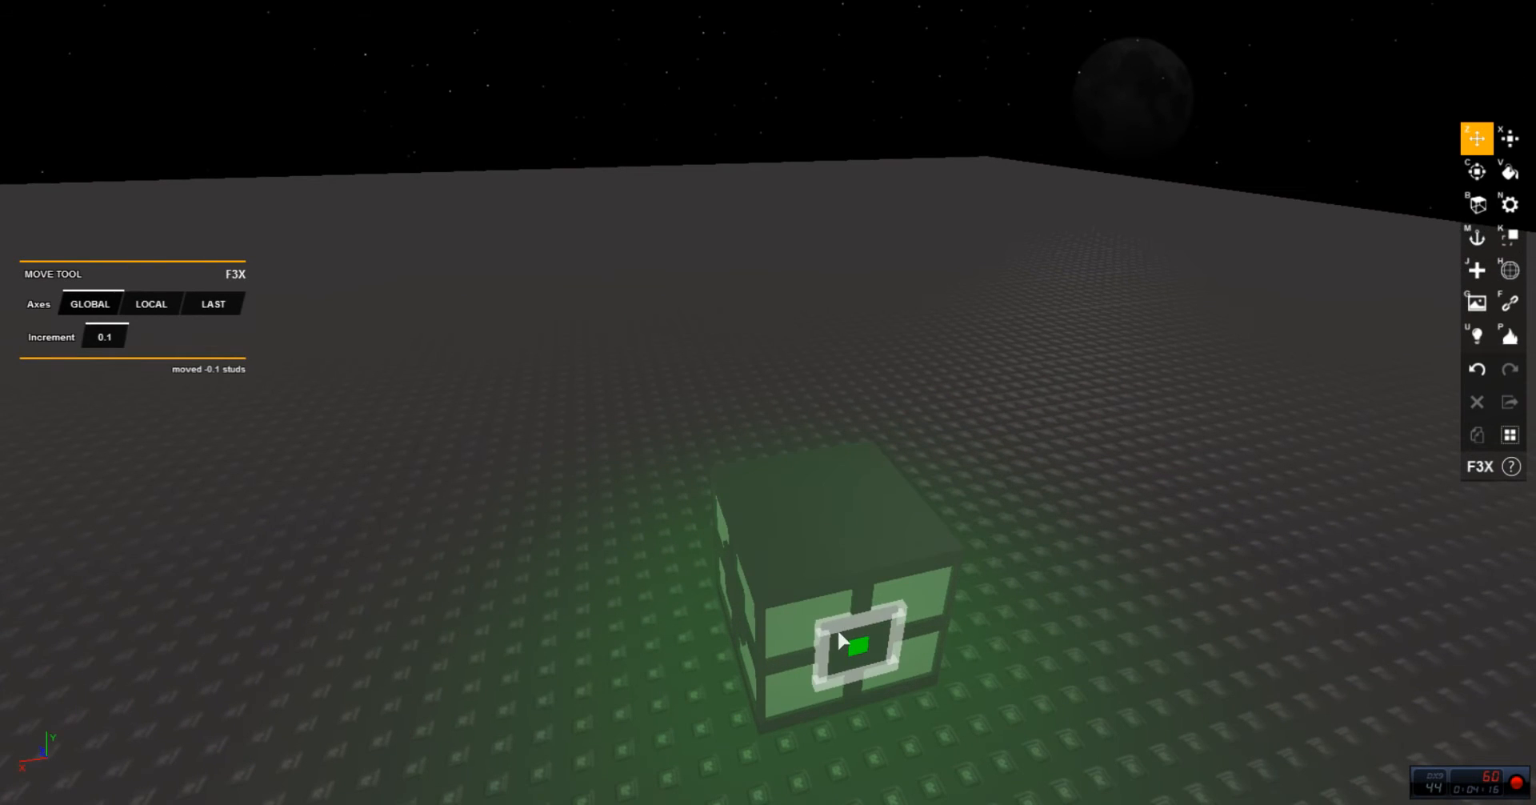
click(847, 640)
key(c)
scroll(704, 550, down, 2)
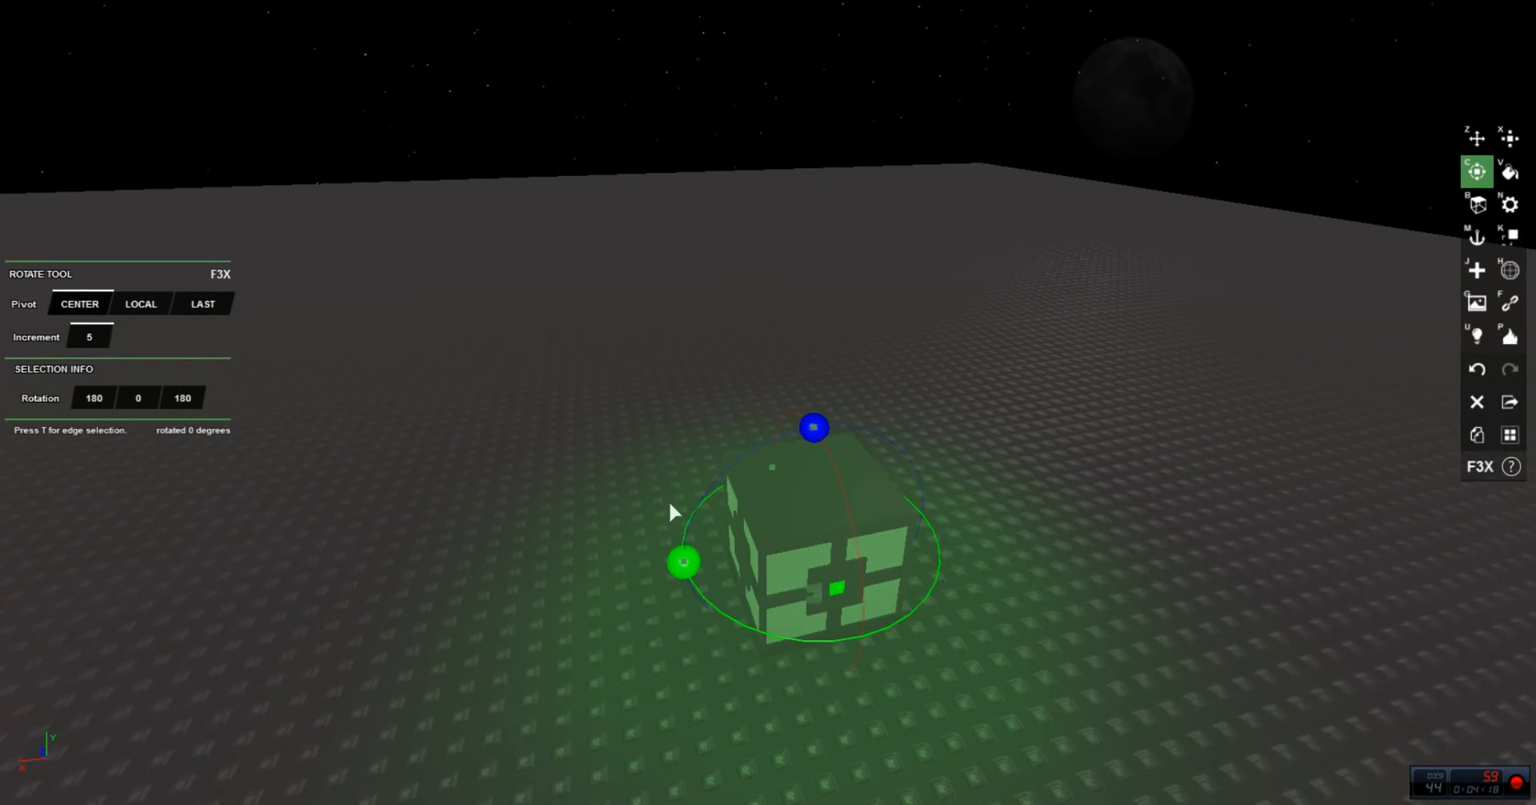
drag(670, 503, 692, 461)
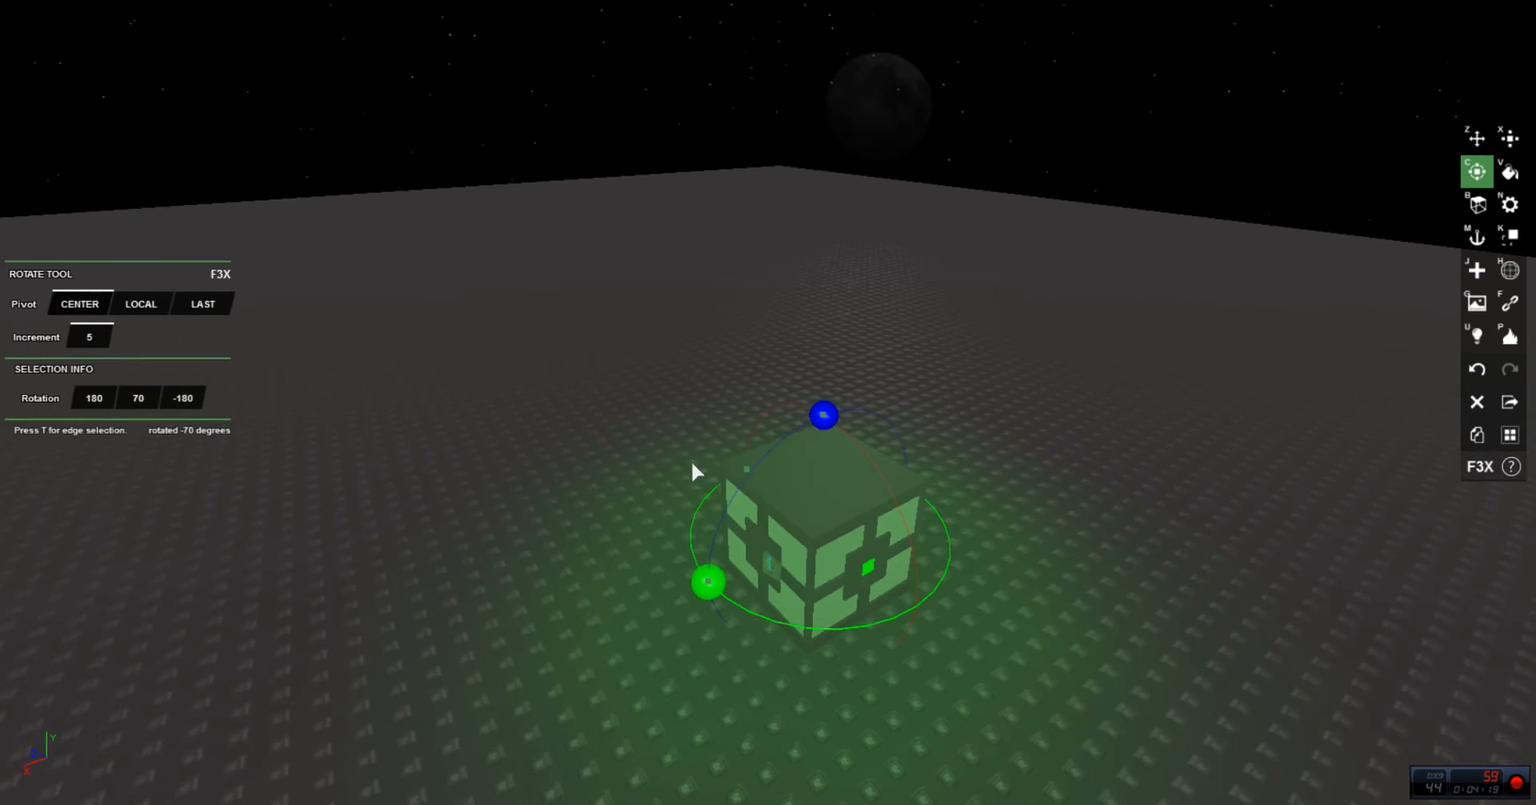
click(660, 404)
key(z)
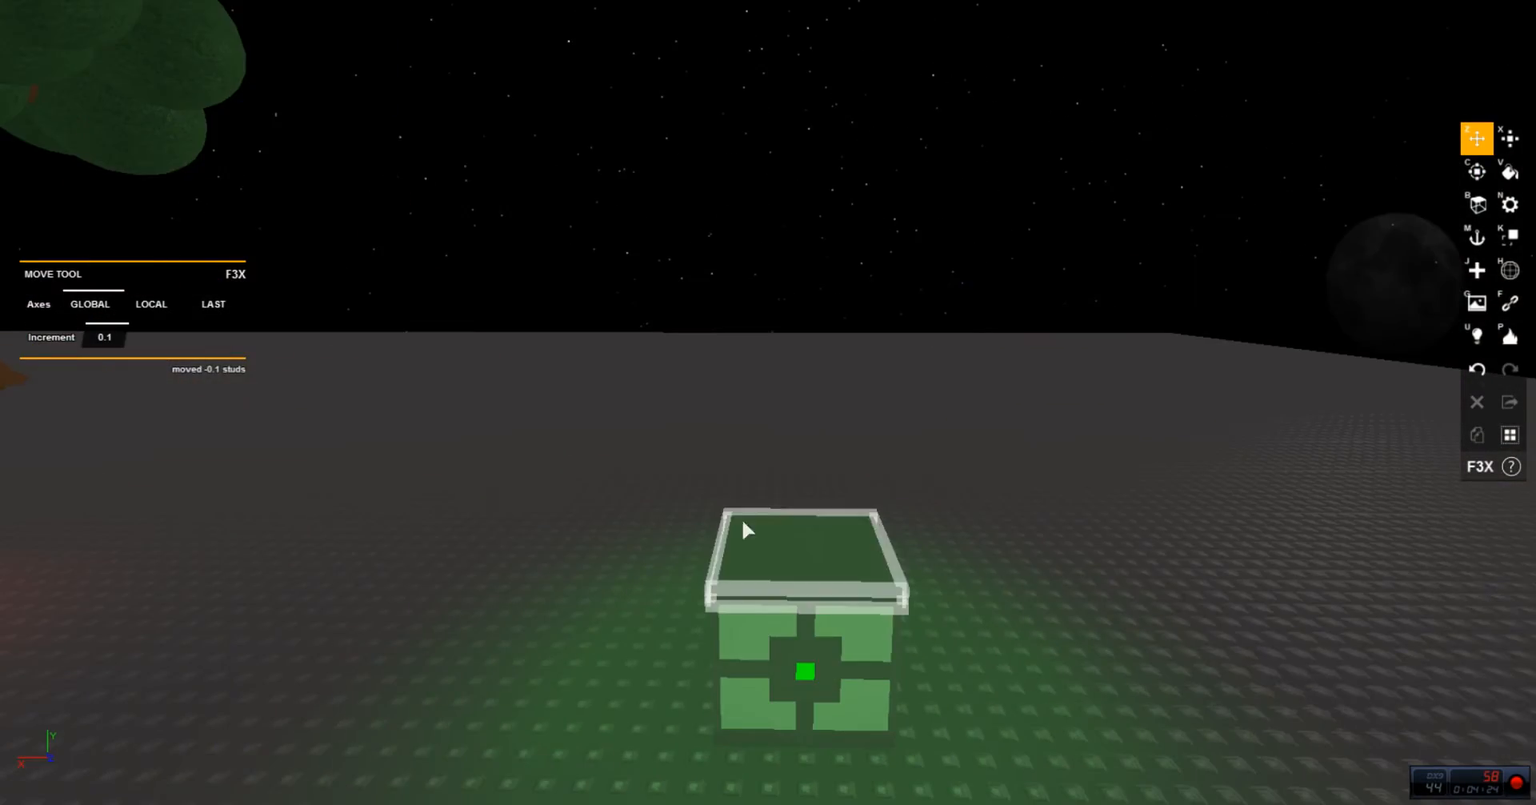
Step: Select the flat plate on top of the crate and raise it slightly
click(746, 528)
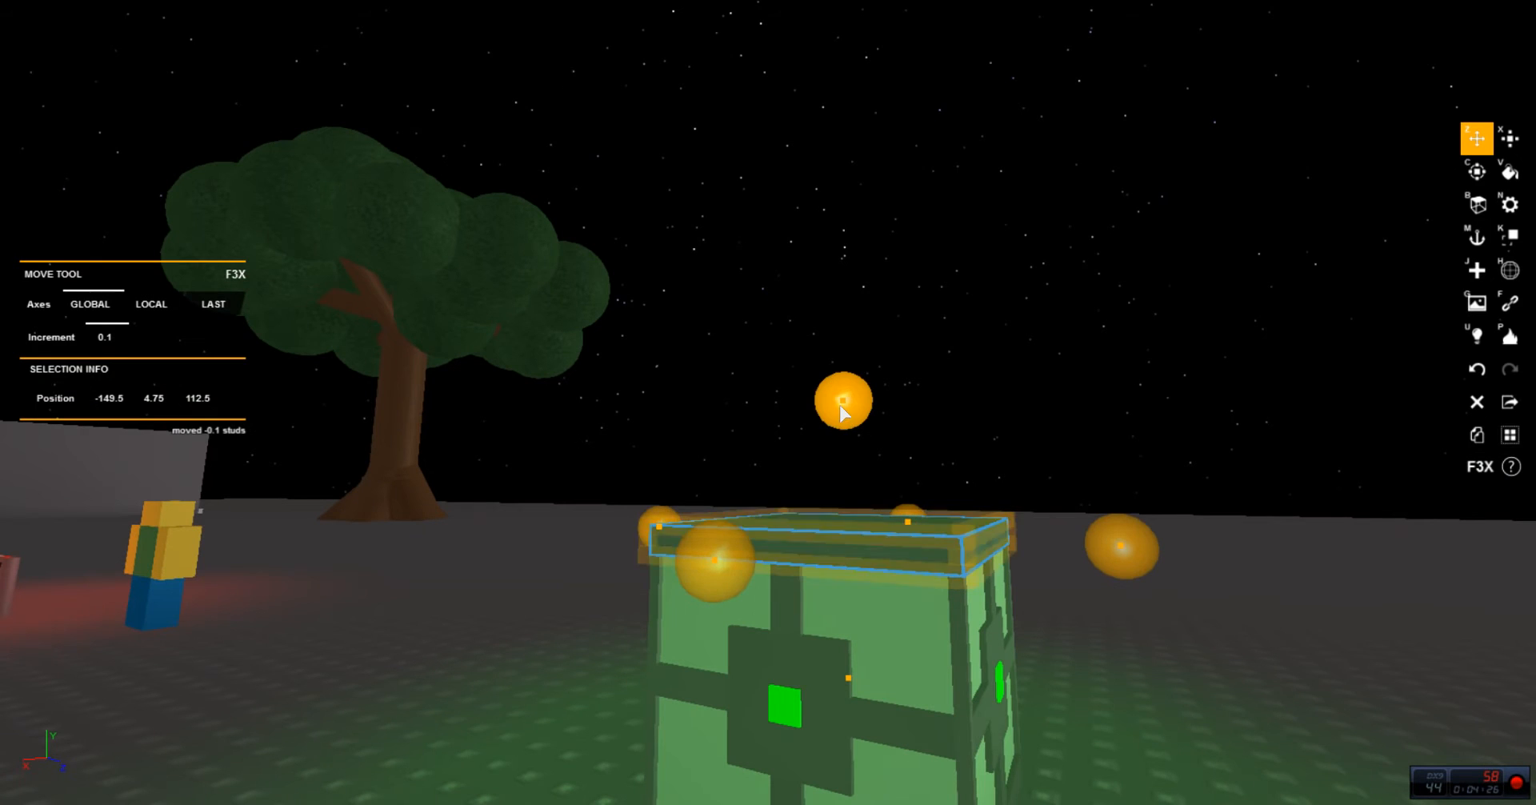
drag(827, 387, 830, 395)
key(x)
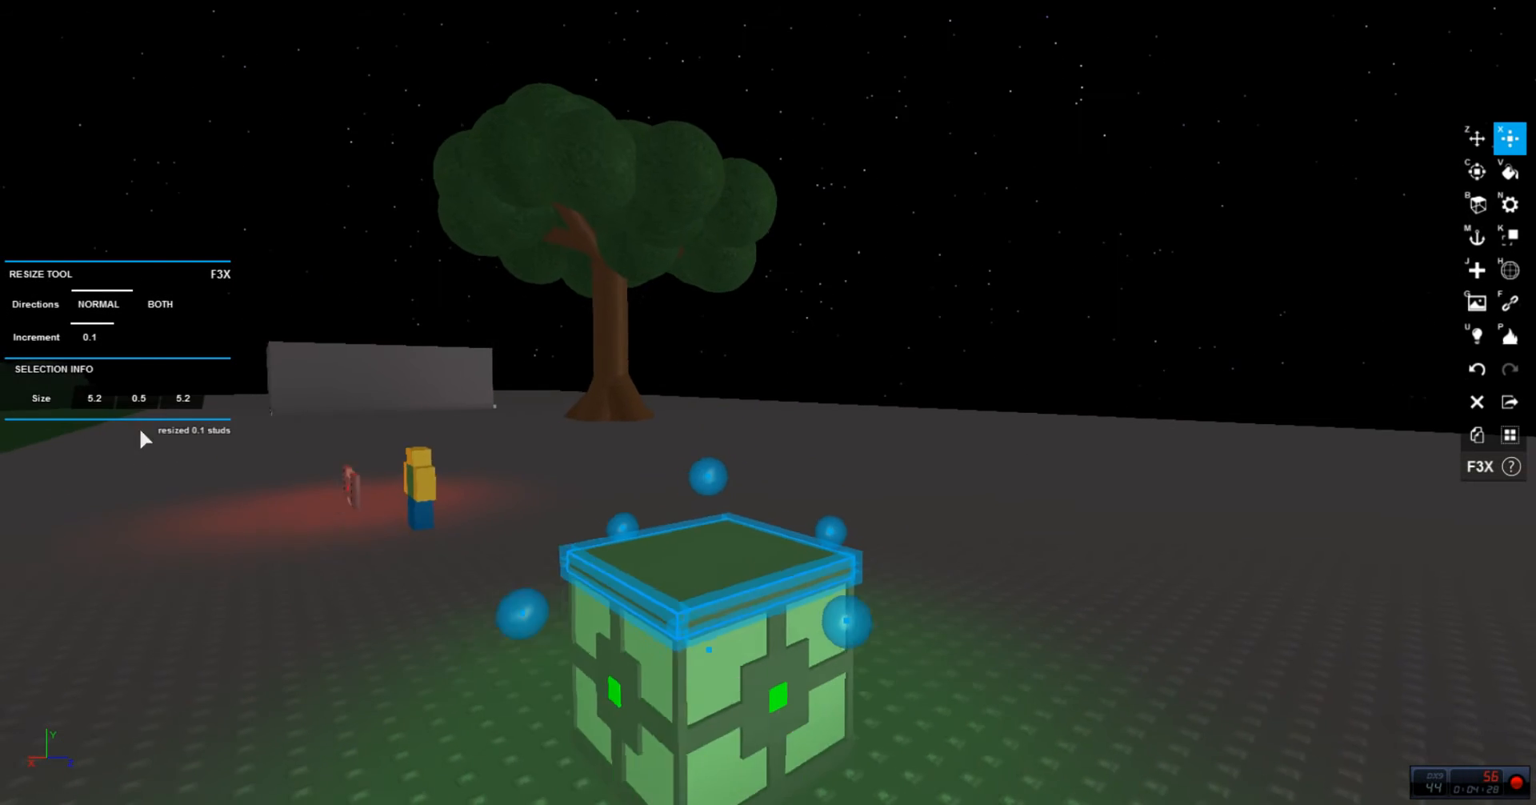
key(v)
key(j)
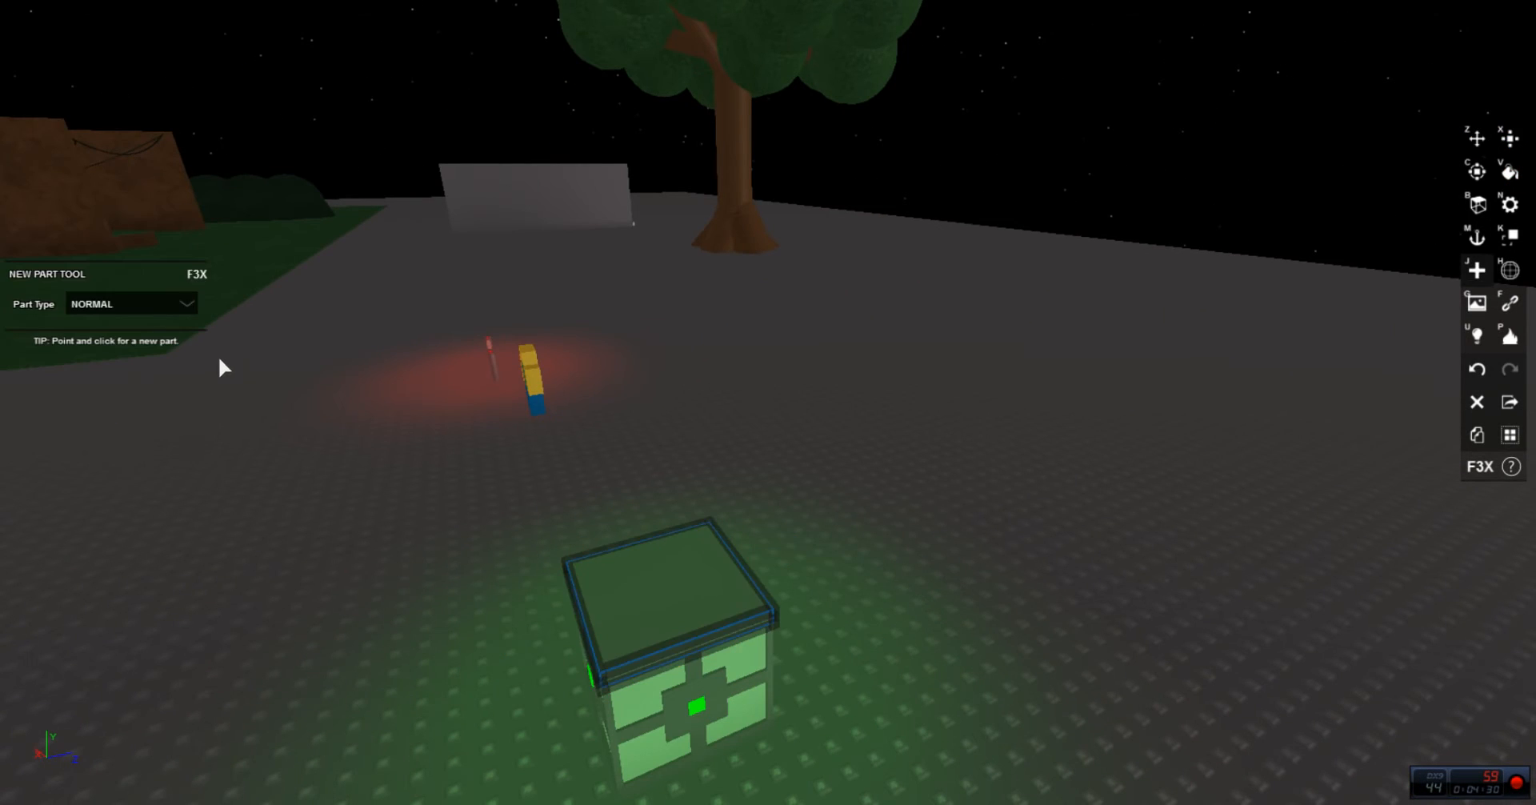
Step: Give the selected top plate a cylinder mesh and rotate it upright onto its edge
key(h)
click(120, 200)
click(120, 201)
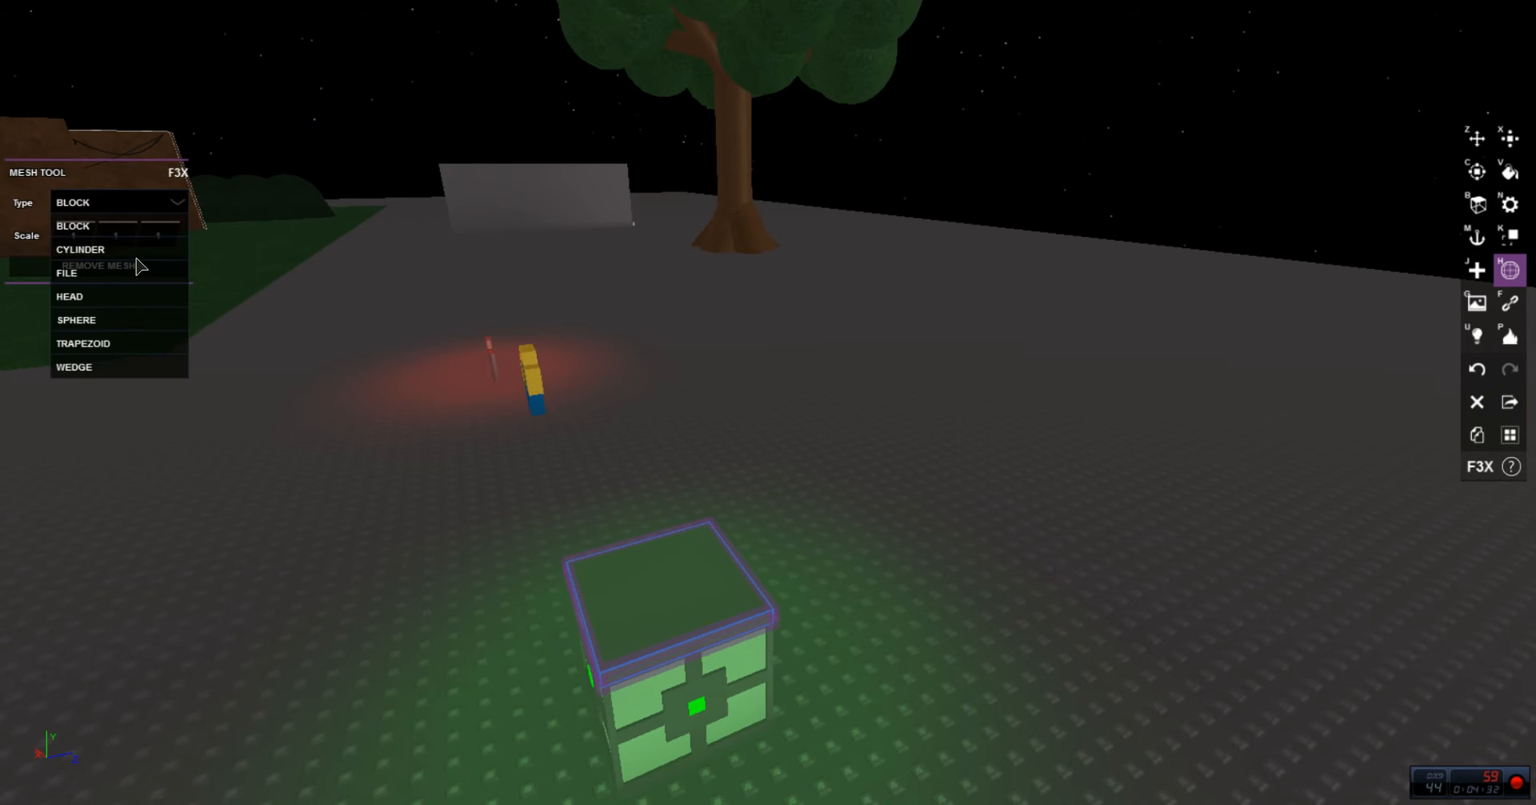
click(88, 248)
key(c)
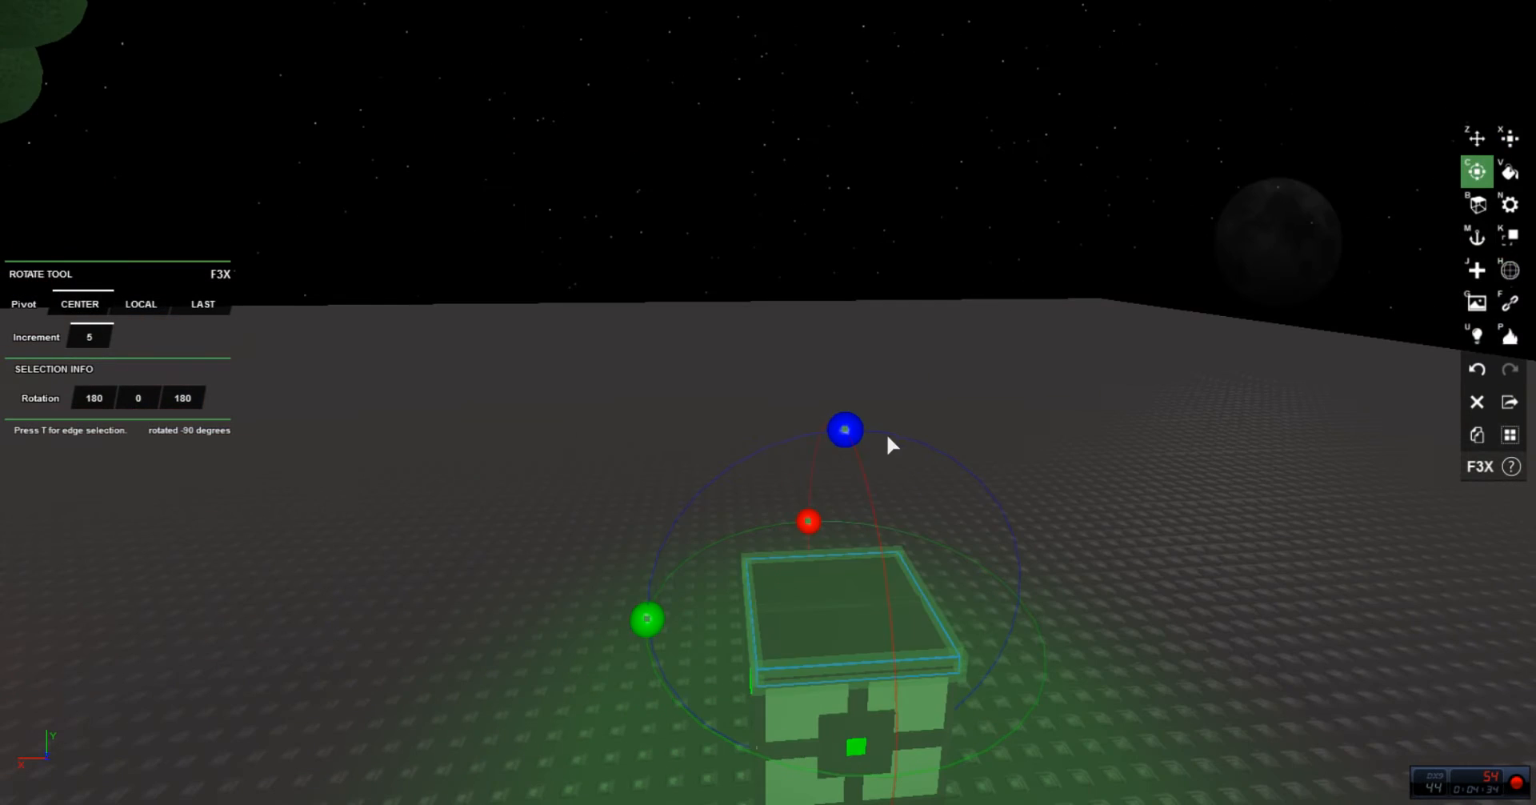
drag(887, 433, 1005, 588)
Step: Shrink the upright part from above and below to a 0.3-stud-thick strip along the crate's top
key(x)
drag(506, 313, 289, 419)
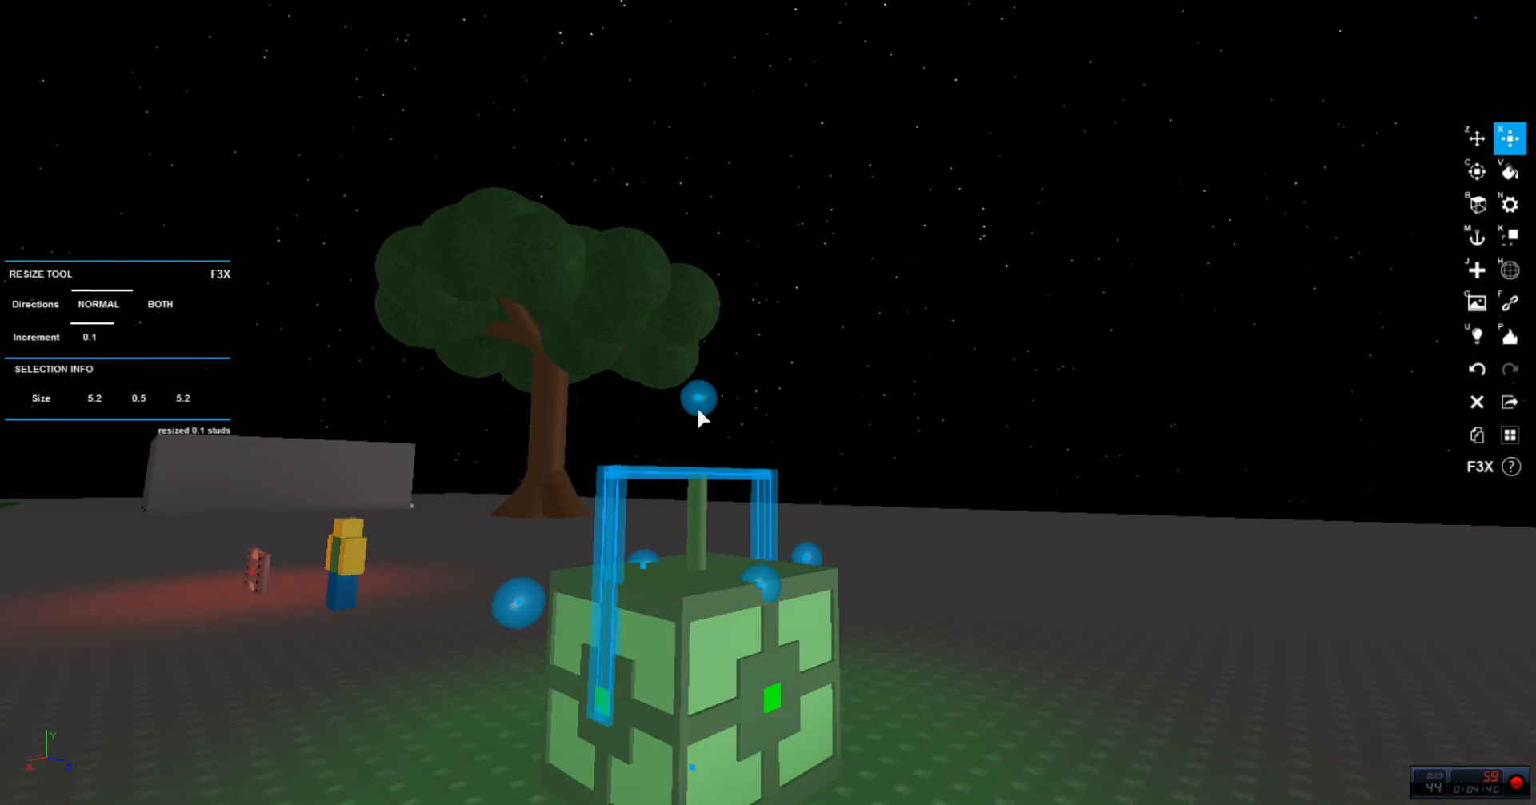
drag(693, 398, 698, 488)
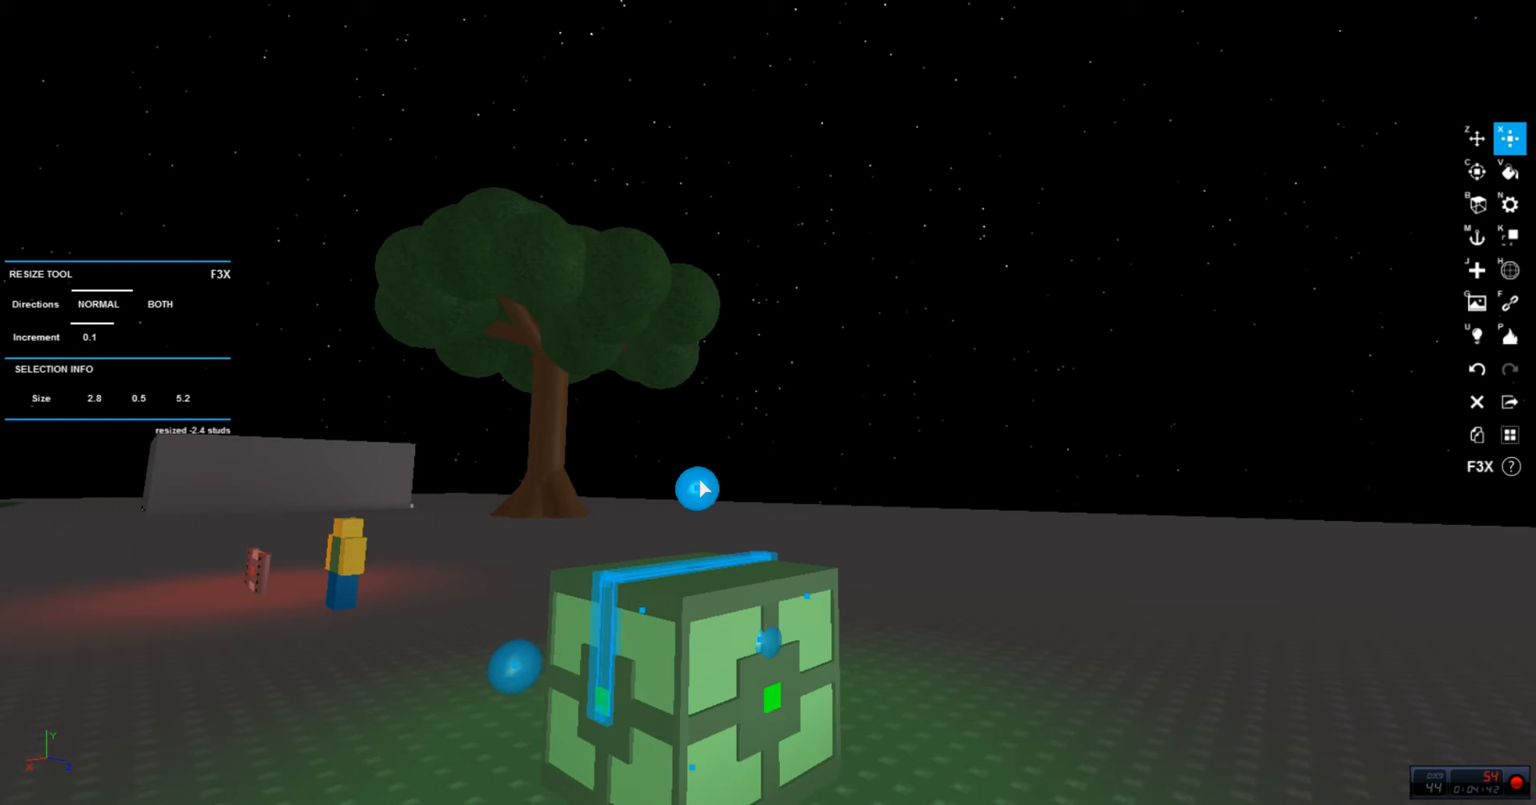
drag(691, 760, 671, 647)
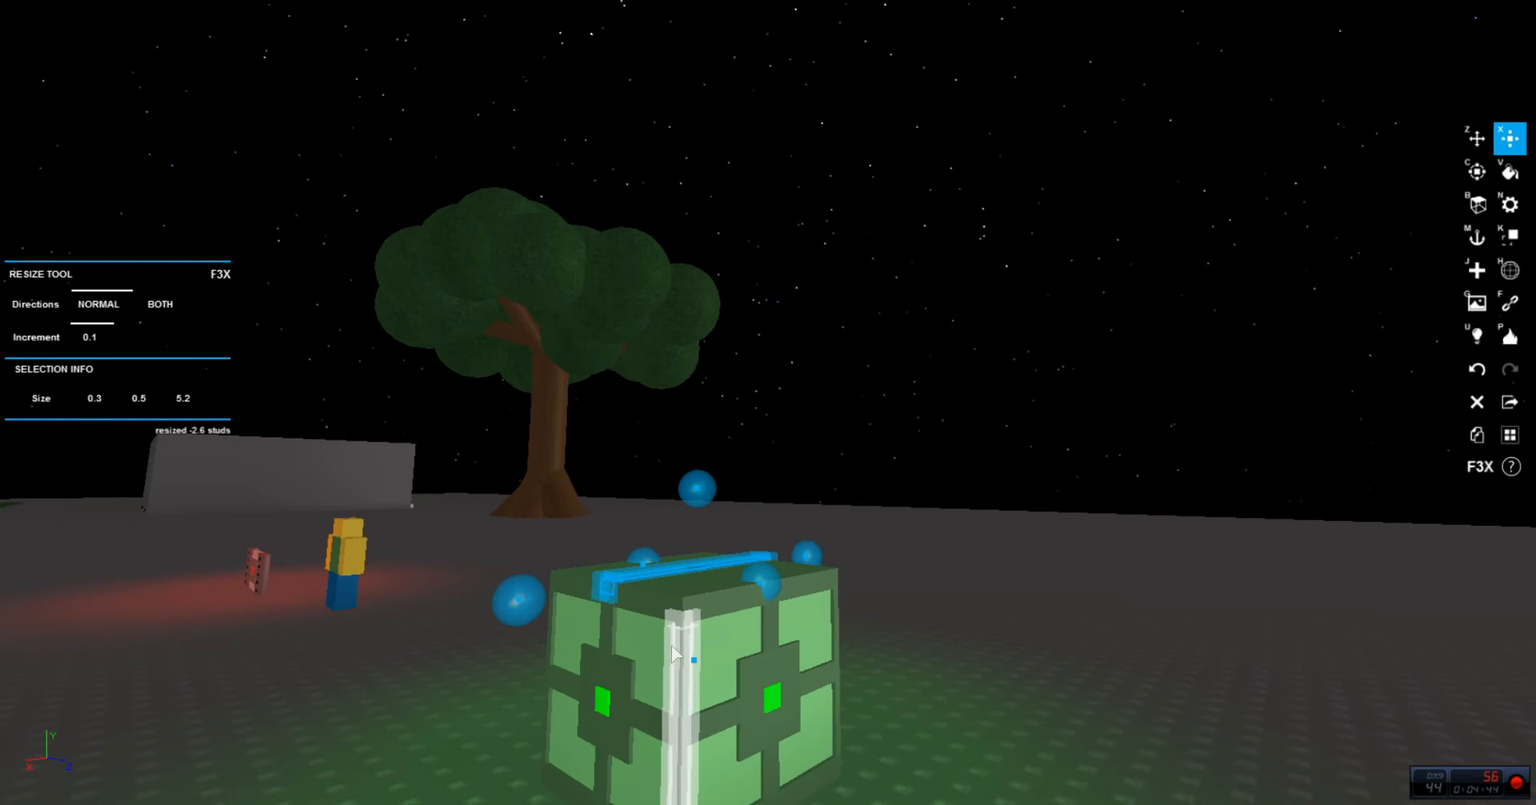
click(752, 463)
drag(747, 462, 851, 638)
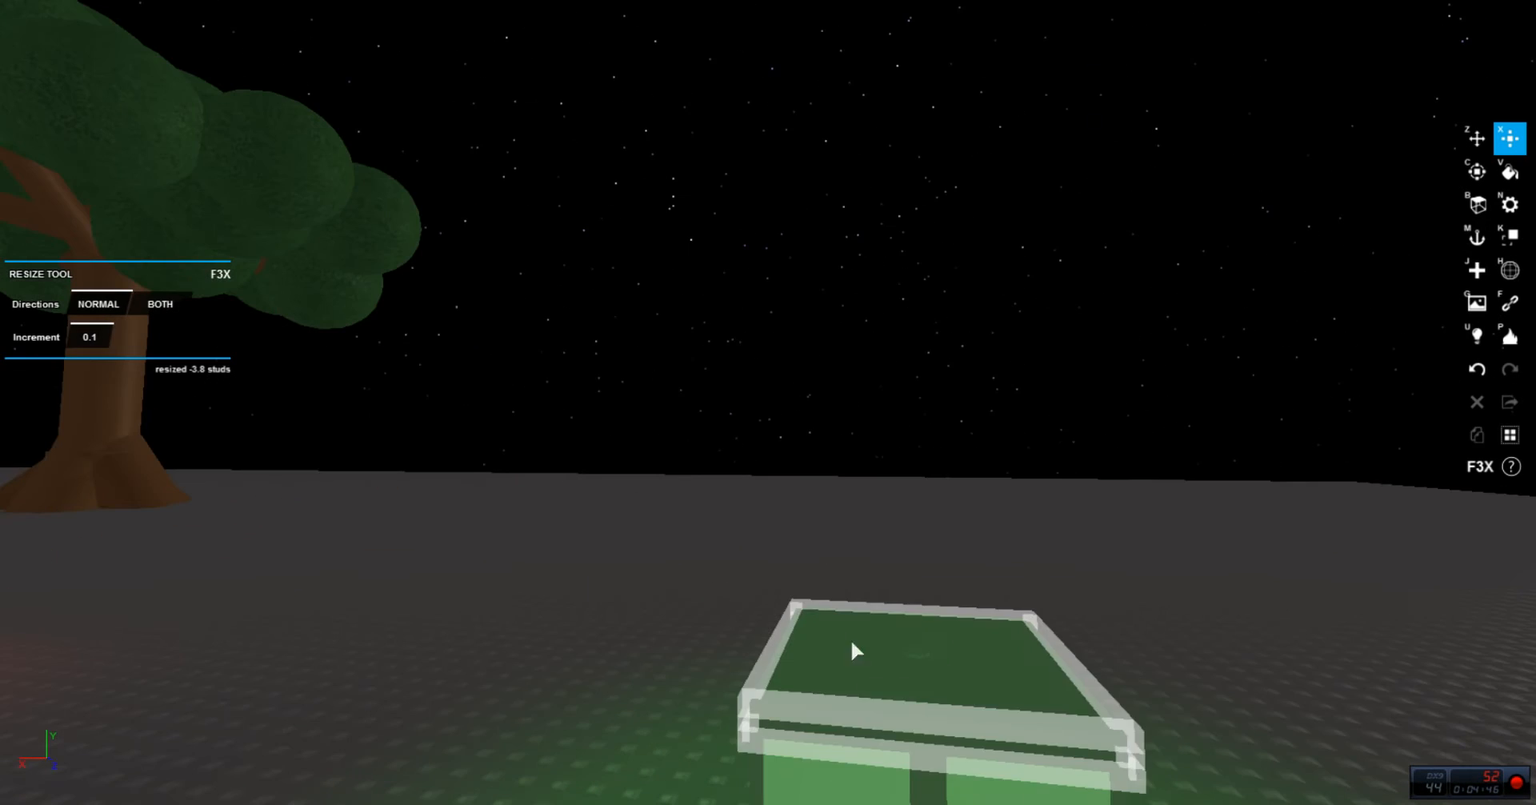
Step: Paint the thin cylinder strip across the crate's top black
click(908, 654)
key(v)
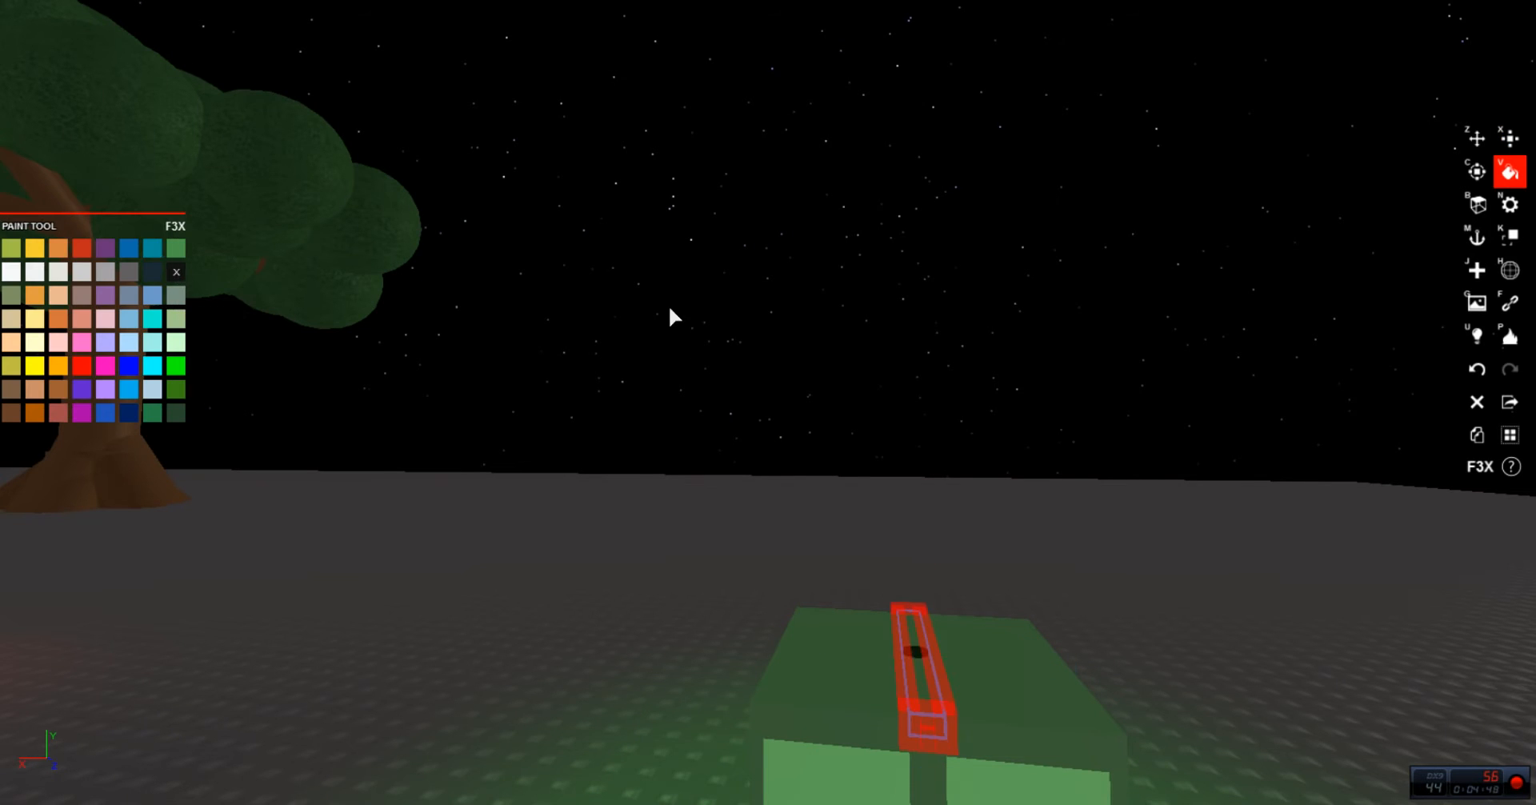
key(z)
click(779, 335)
drag(779, 336, 843, 608)
click(864, 580)
Step: Widen the black strip on both sides to 5.2 studs so its disc spans the crate's top
key(x)
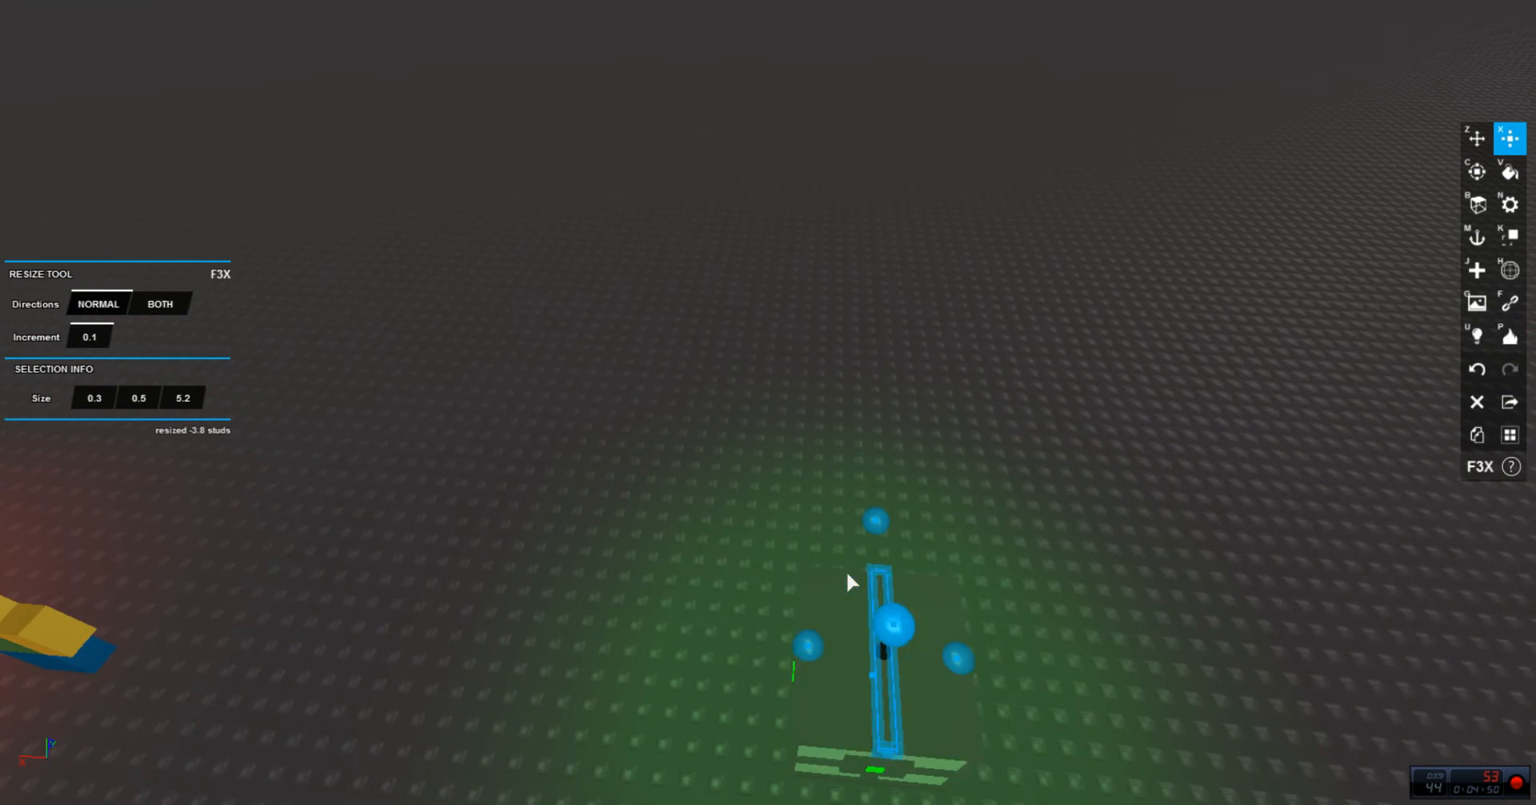
key(s)
key(w)
drag(479, 580, 880, 497)
click(894, 453)
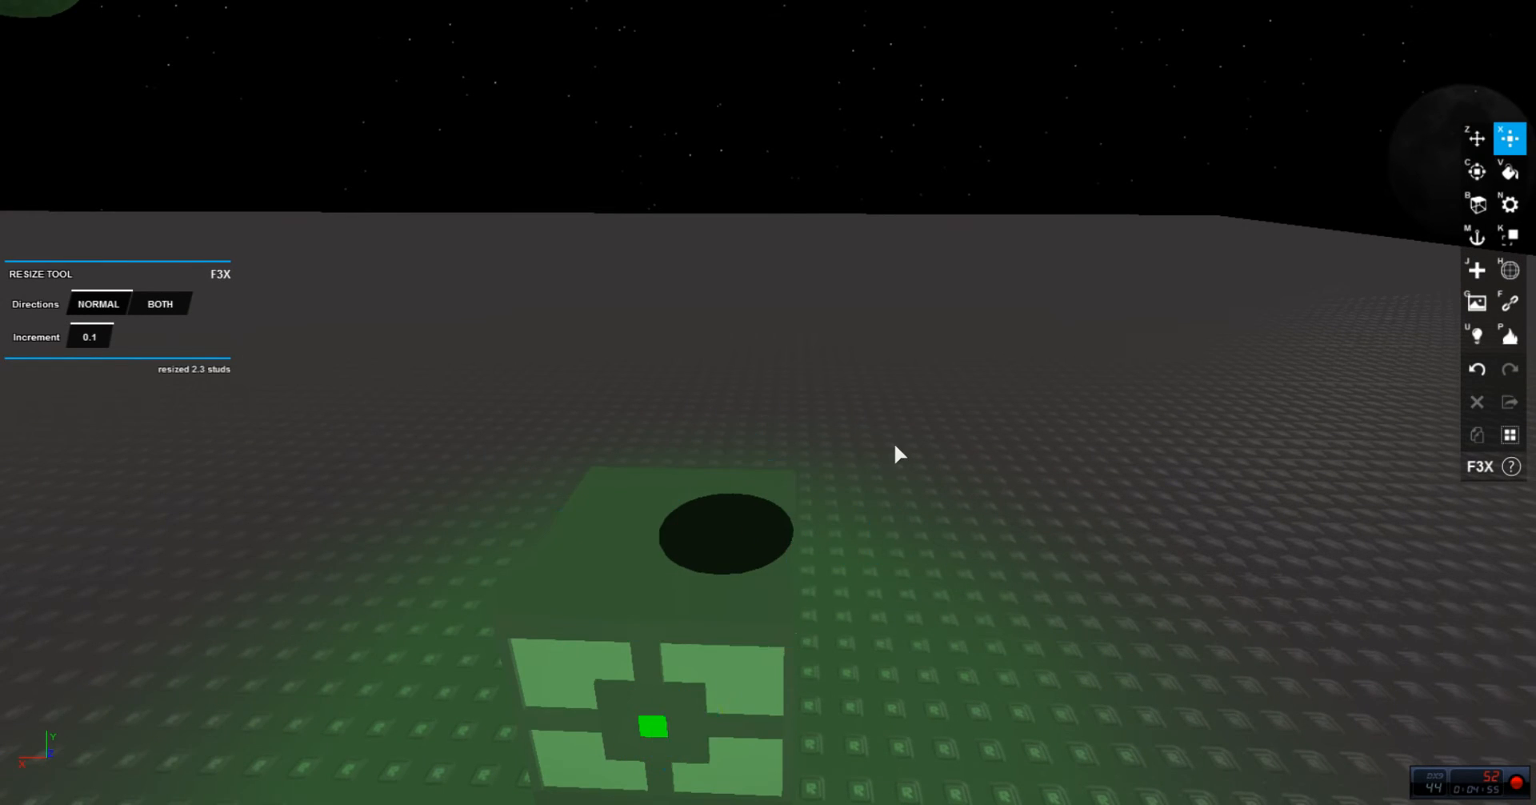
key(a)
click(907, 513)
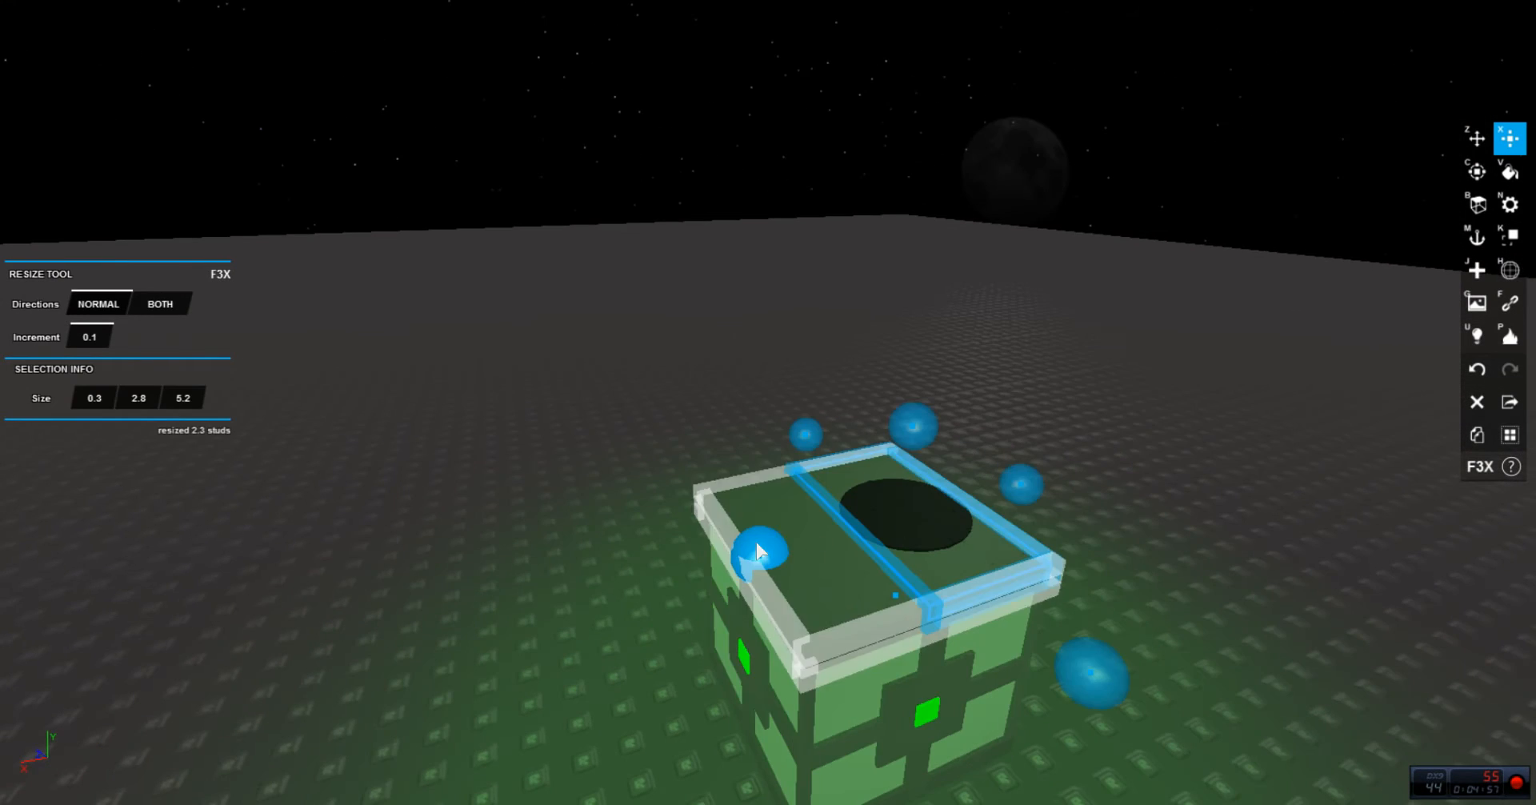
drag(757, 543, 617, 536)
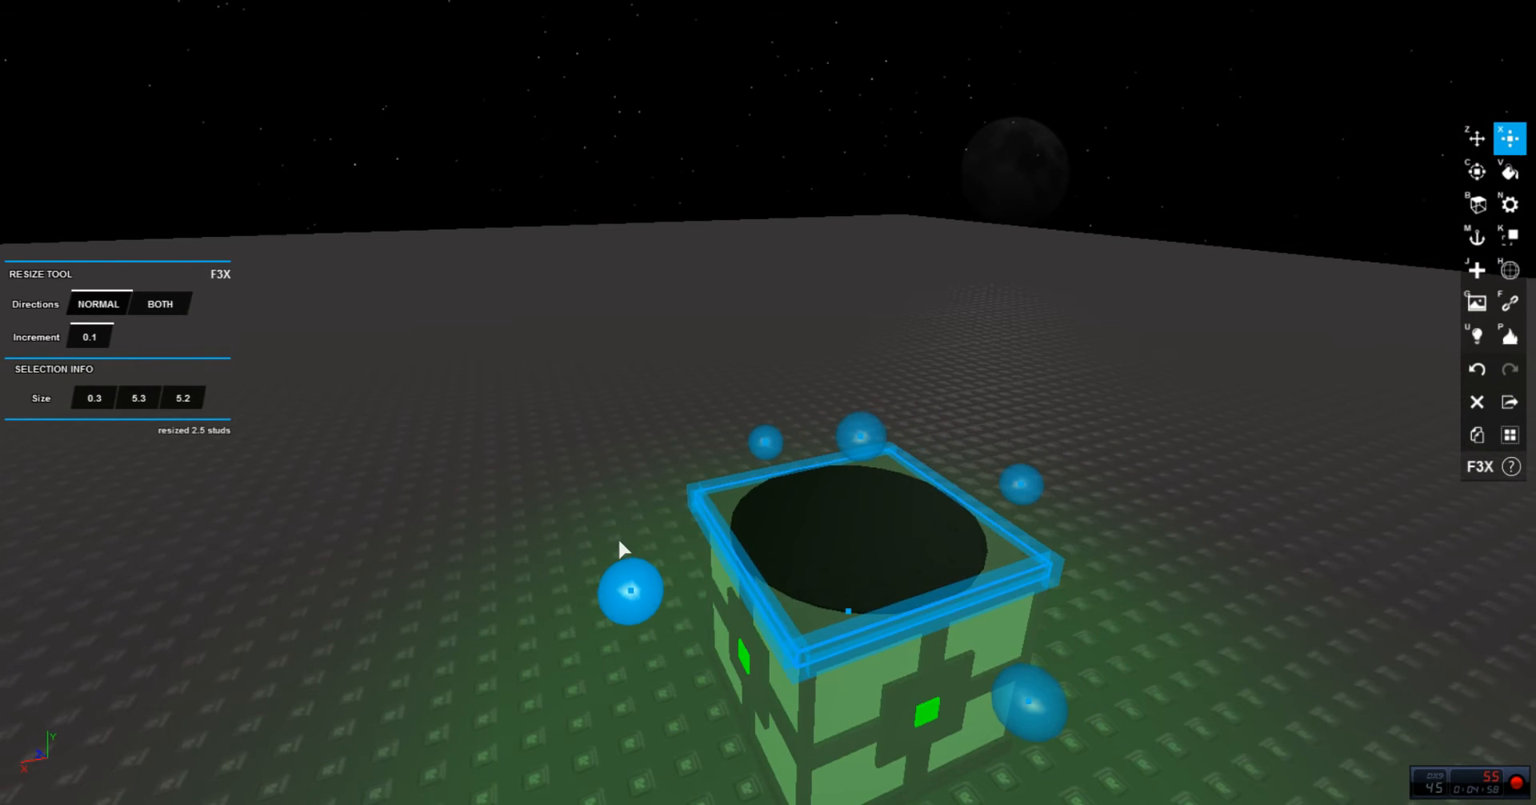
click(605, 445)
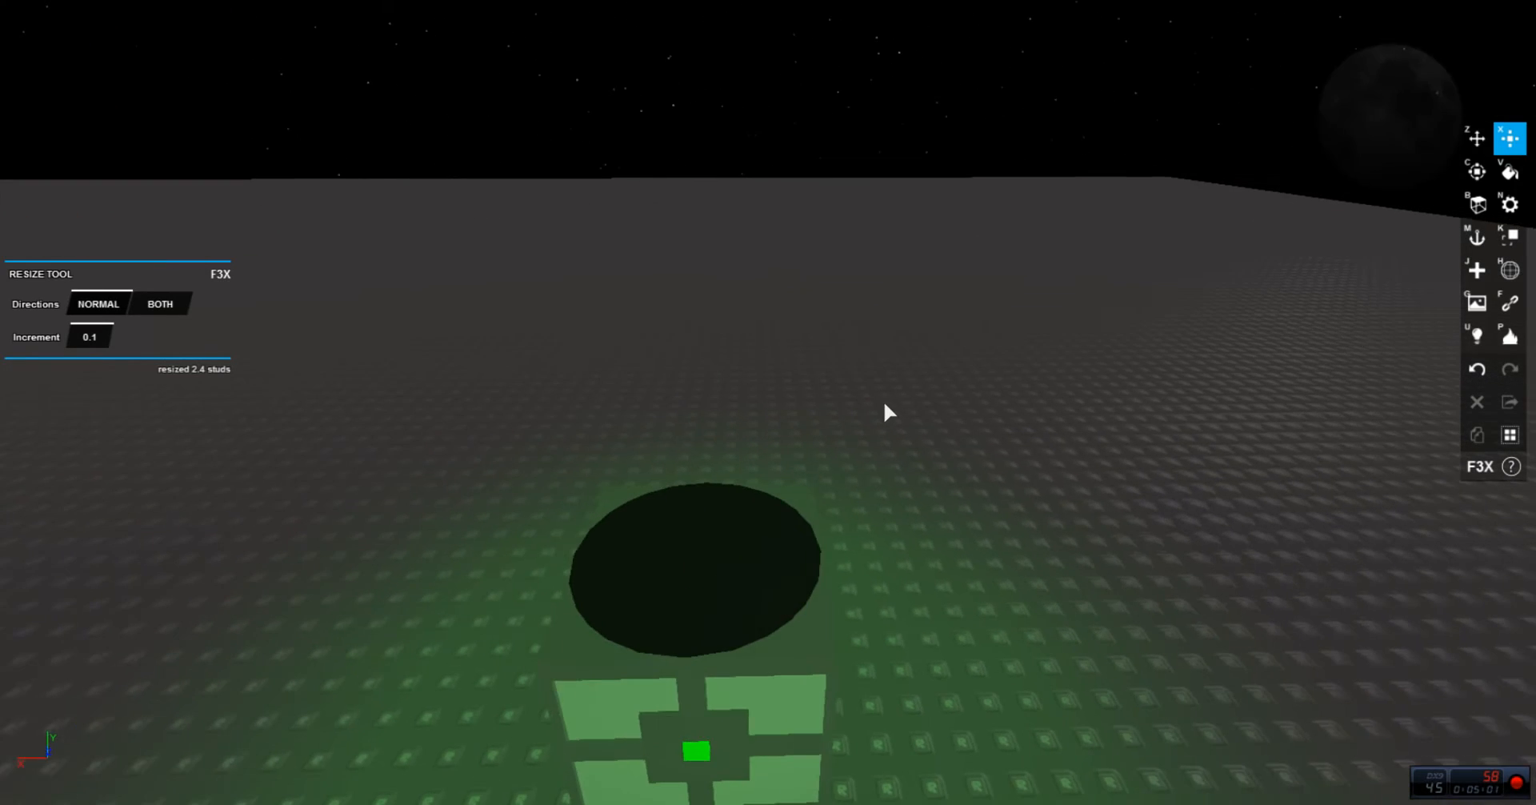
Step: Narrow the black disc part on the crate's top by 0.1 studs to 5.1 studs
right_click(818, 461)
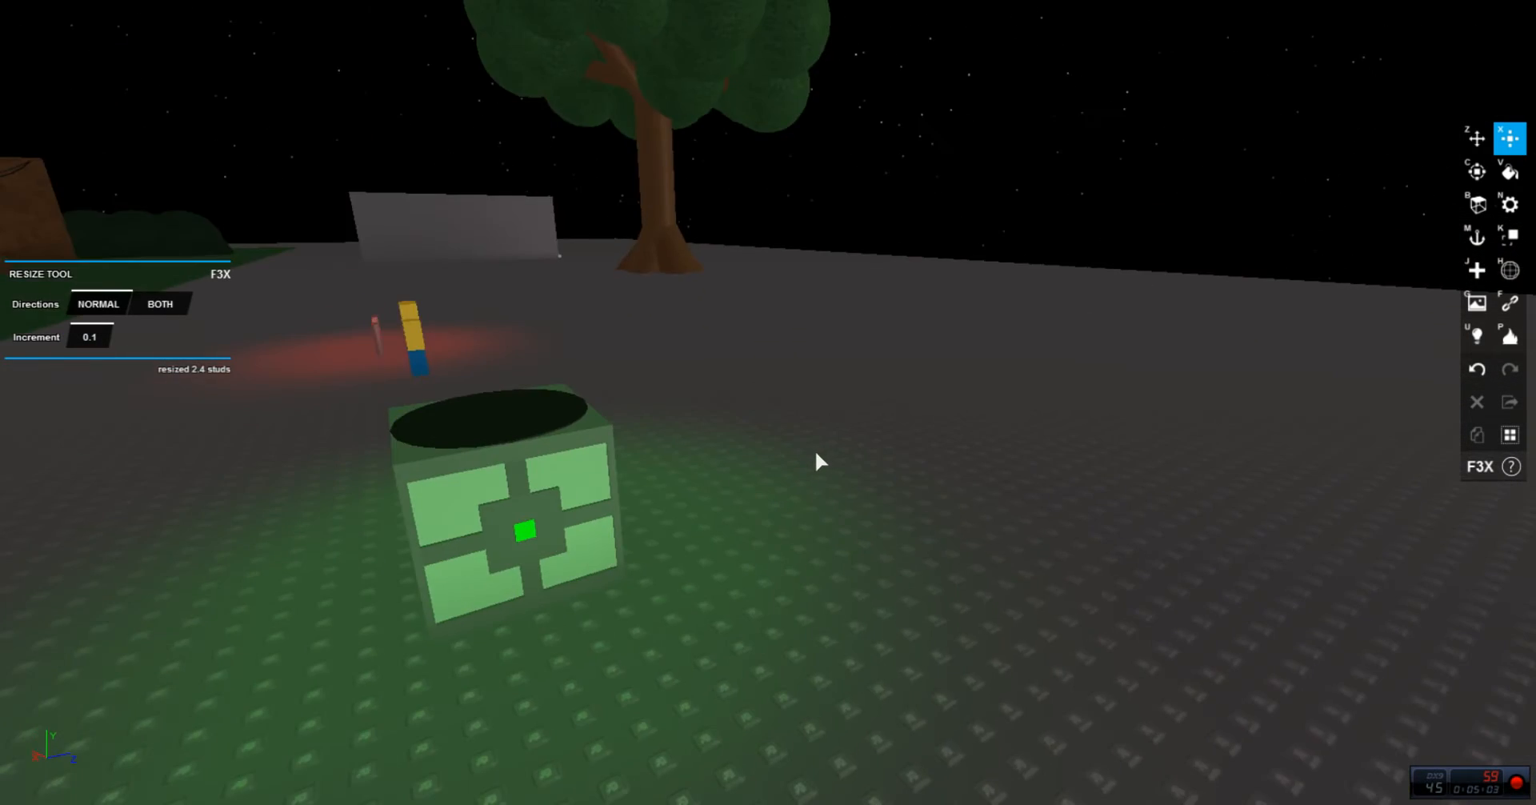
right_click(816, 461)
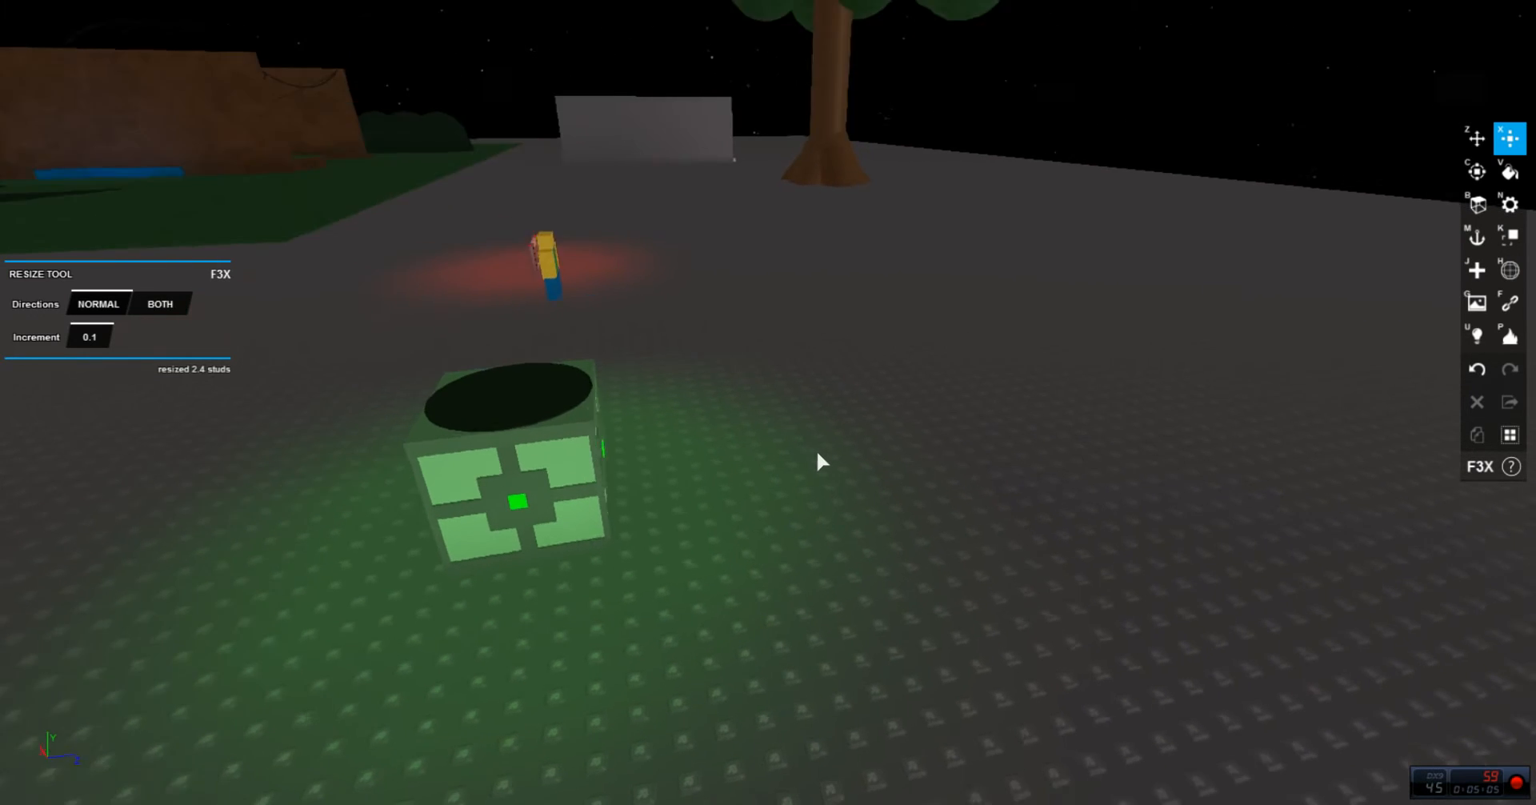
right_click(817, 454)
click(870, 544)
drag(709, 611, 714, 611)
click(646, 509)
click(847, 526)
right_click(804, 448)
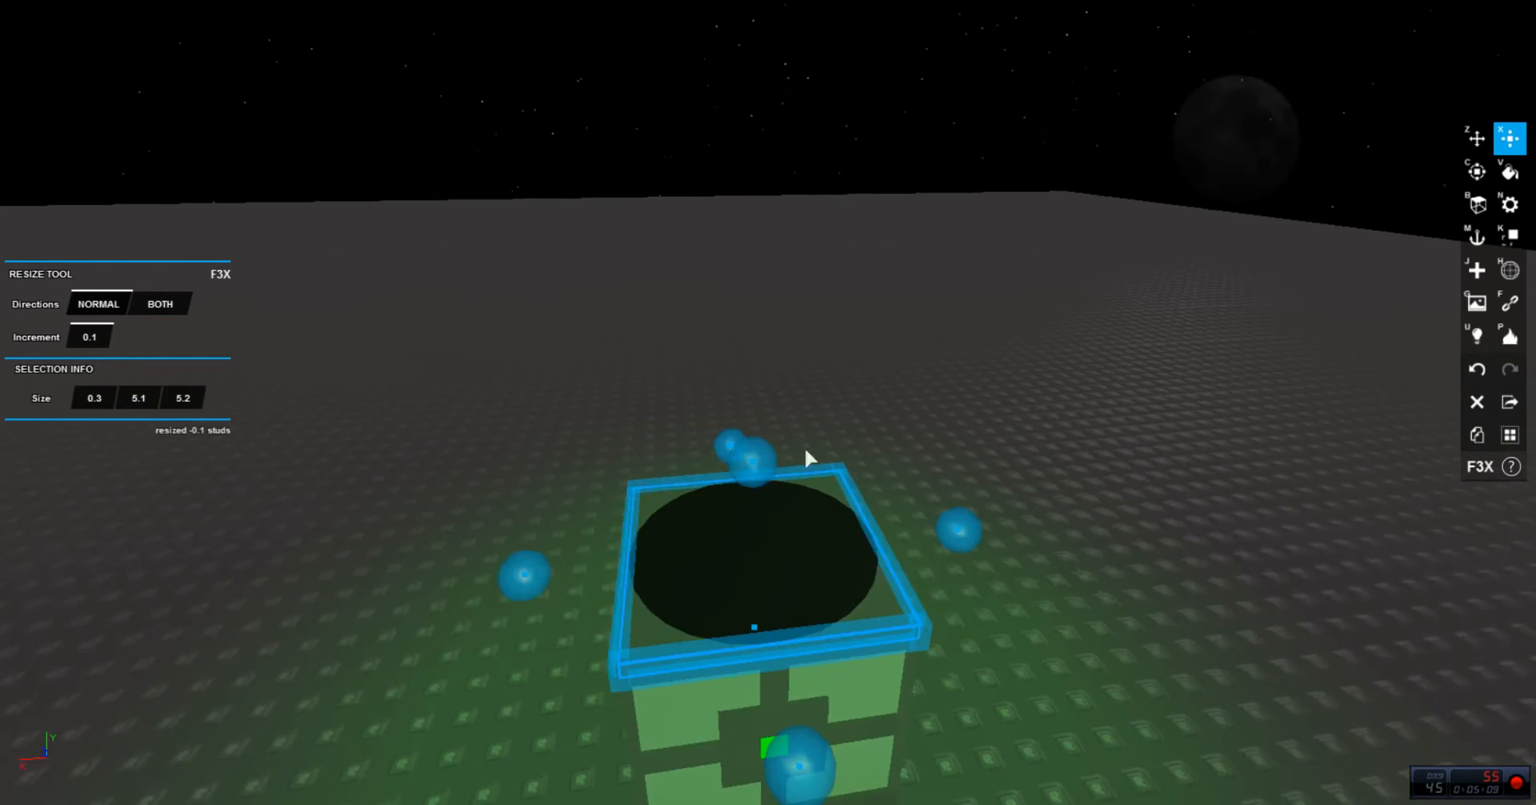
Step: Set the second scale value of the disc's cylinder mesh to 0.5, then deselect the part
key(h)
click(124, 234)
text(0)
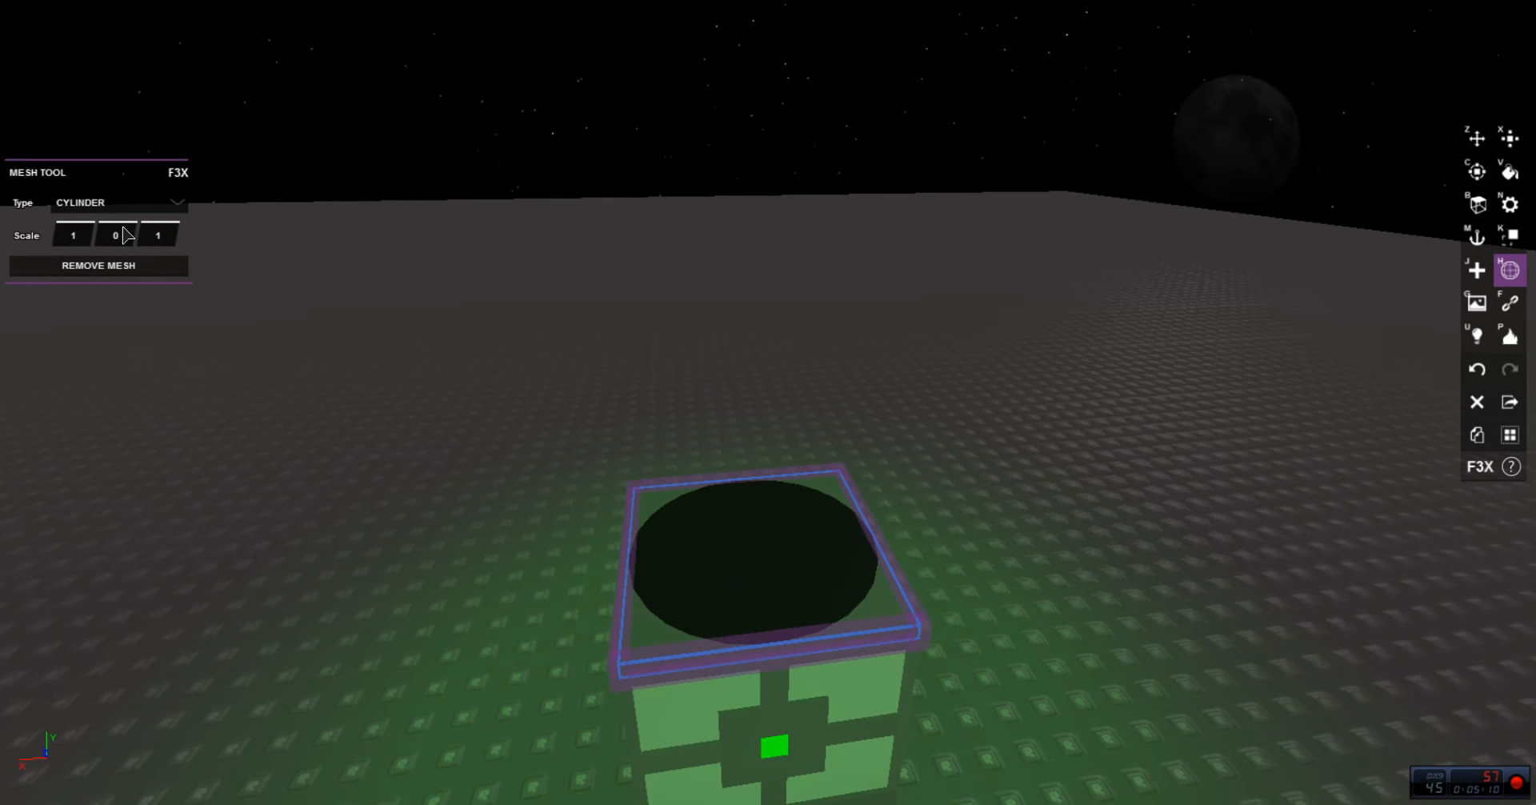
text(.5)
key(Return)
key(z)
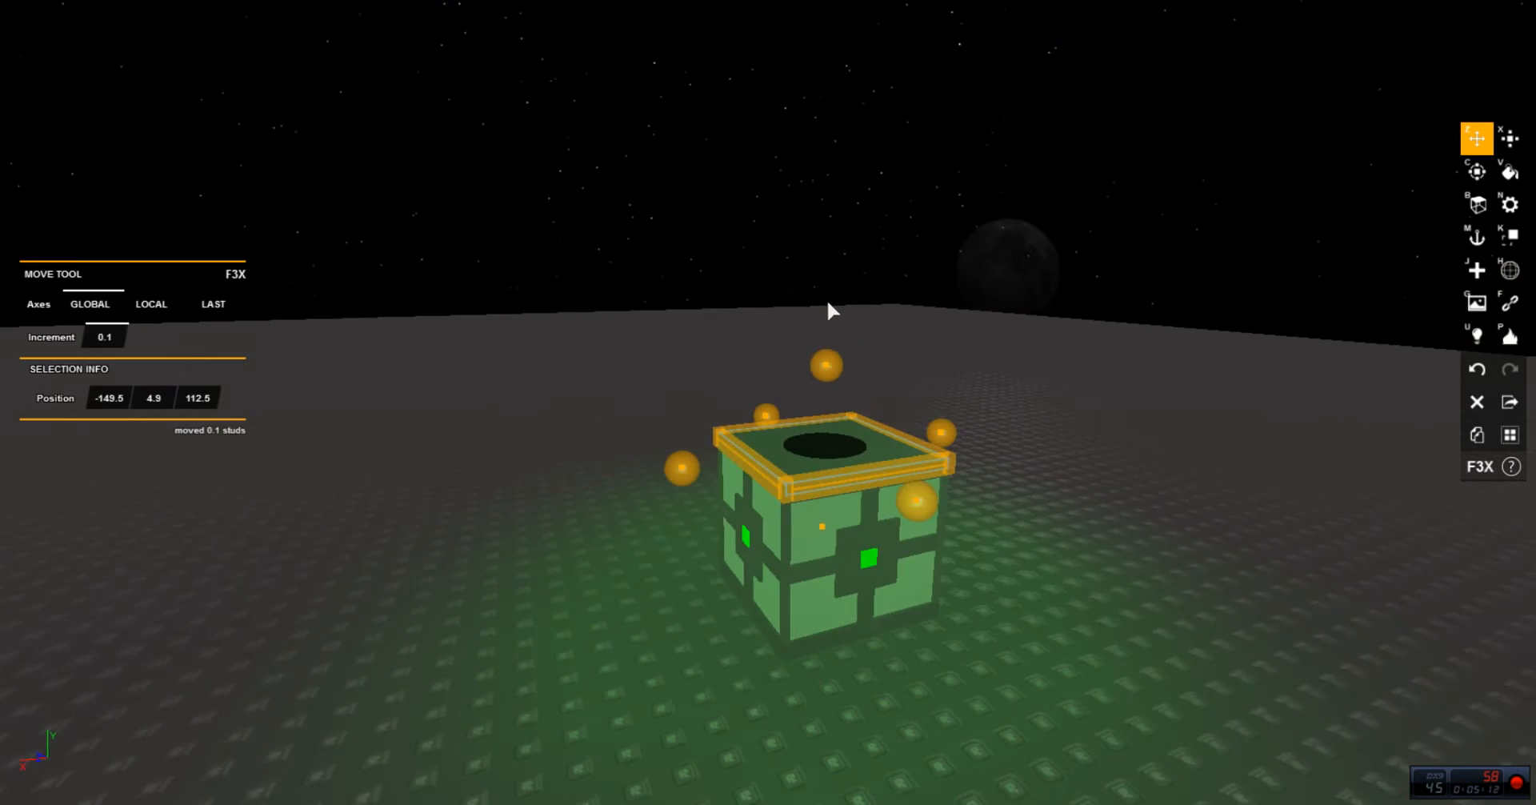
click(827, 301)
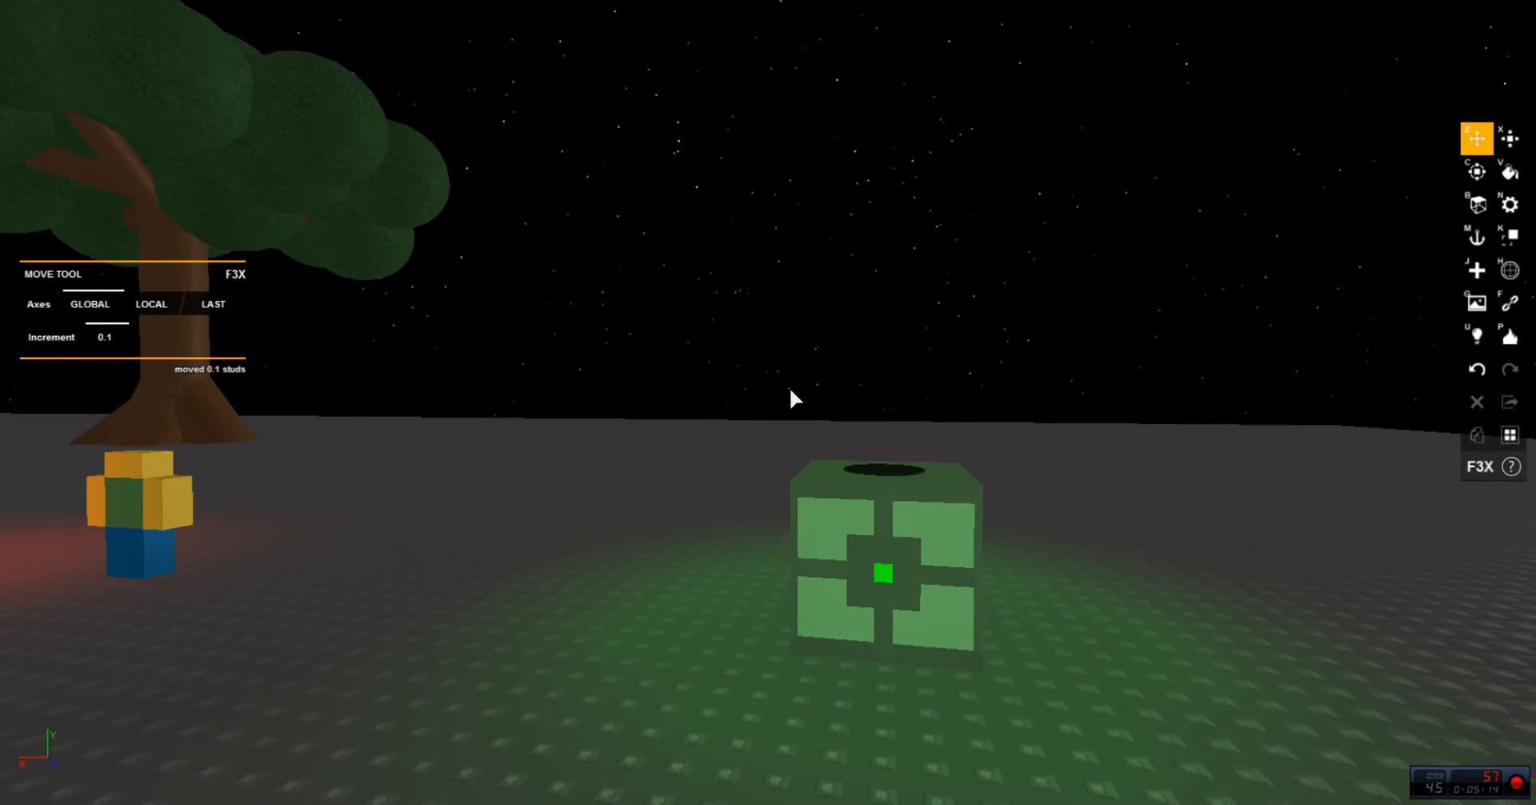
Step: Put the F3X building tools away and select all the parts of the crate together
drag(722, 424, 1025, 739)
click(1035, 552)
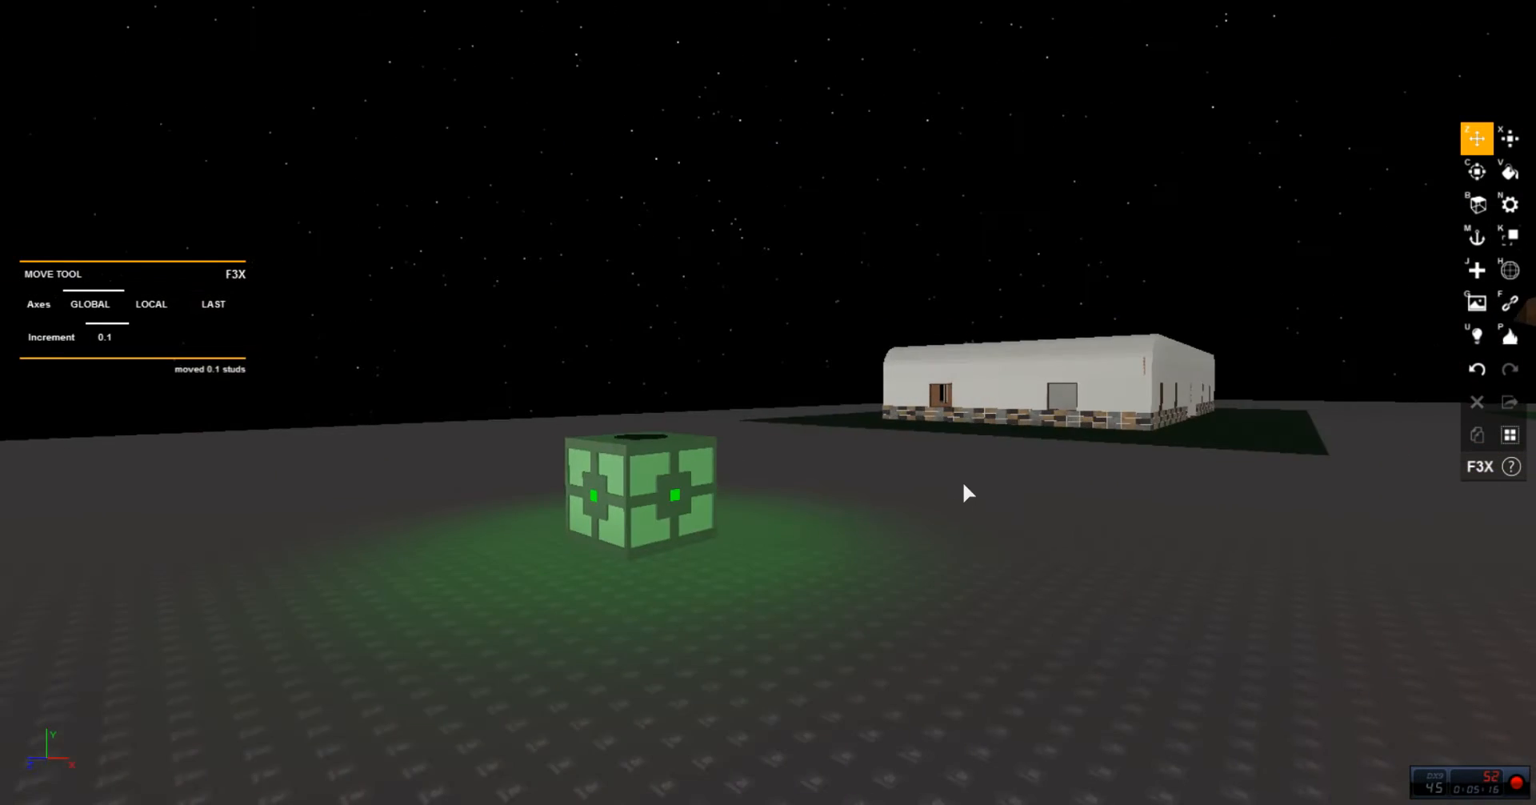
key(a)
key(d)
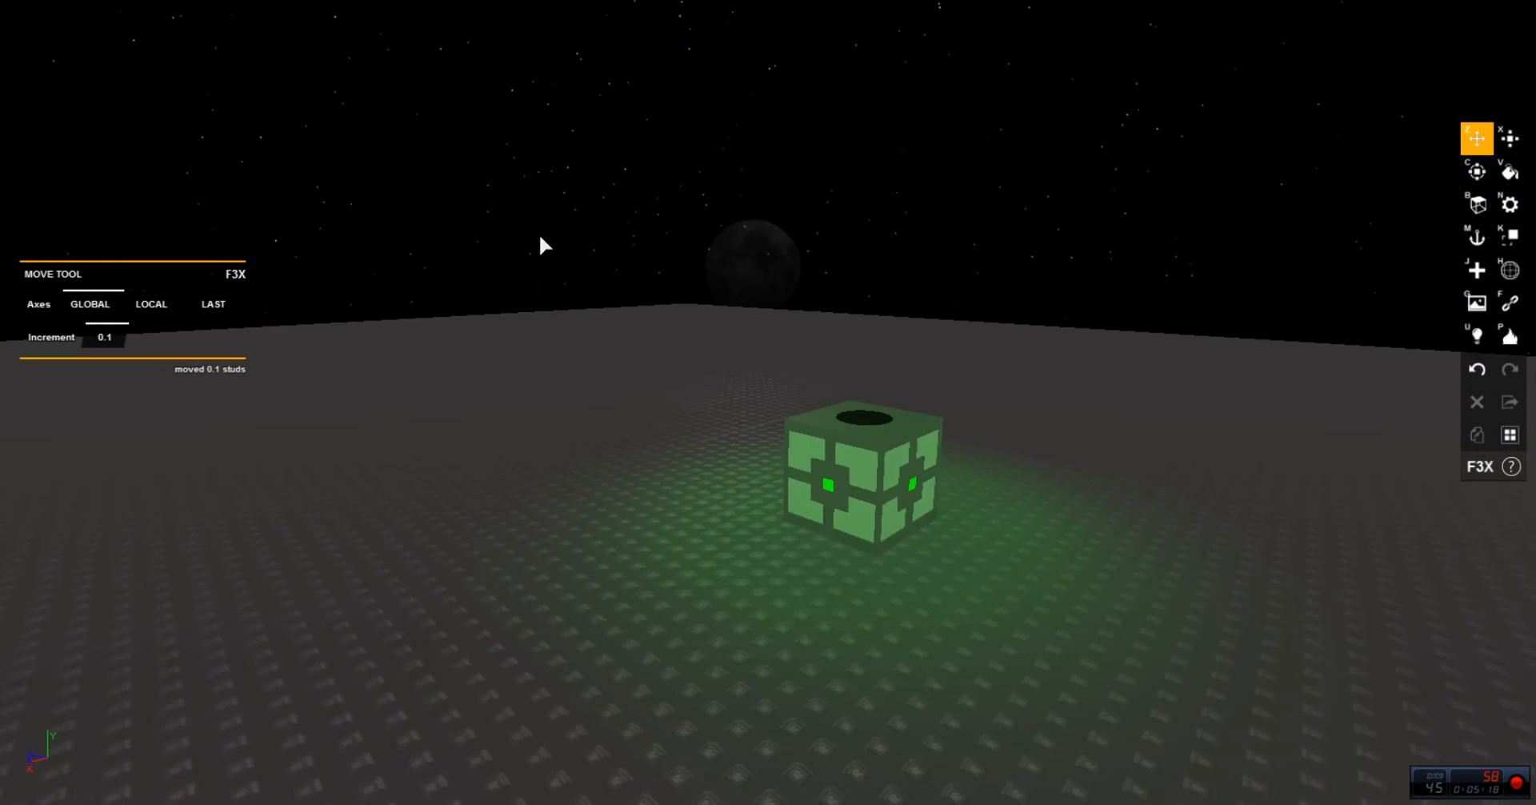
key(w)
key(s)
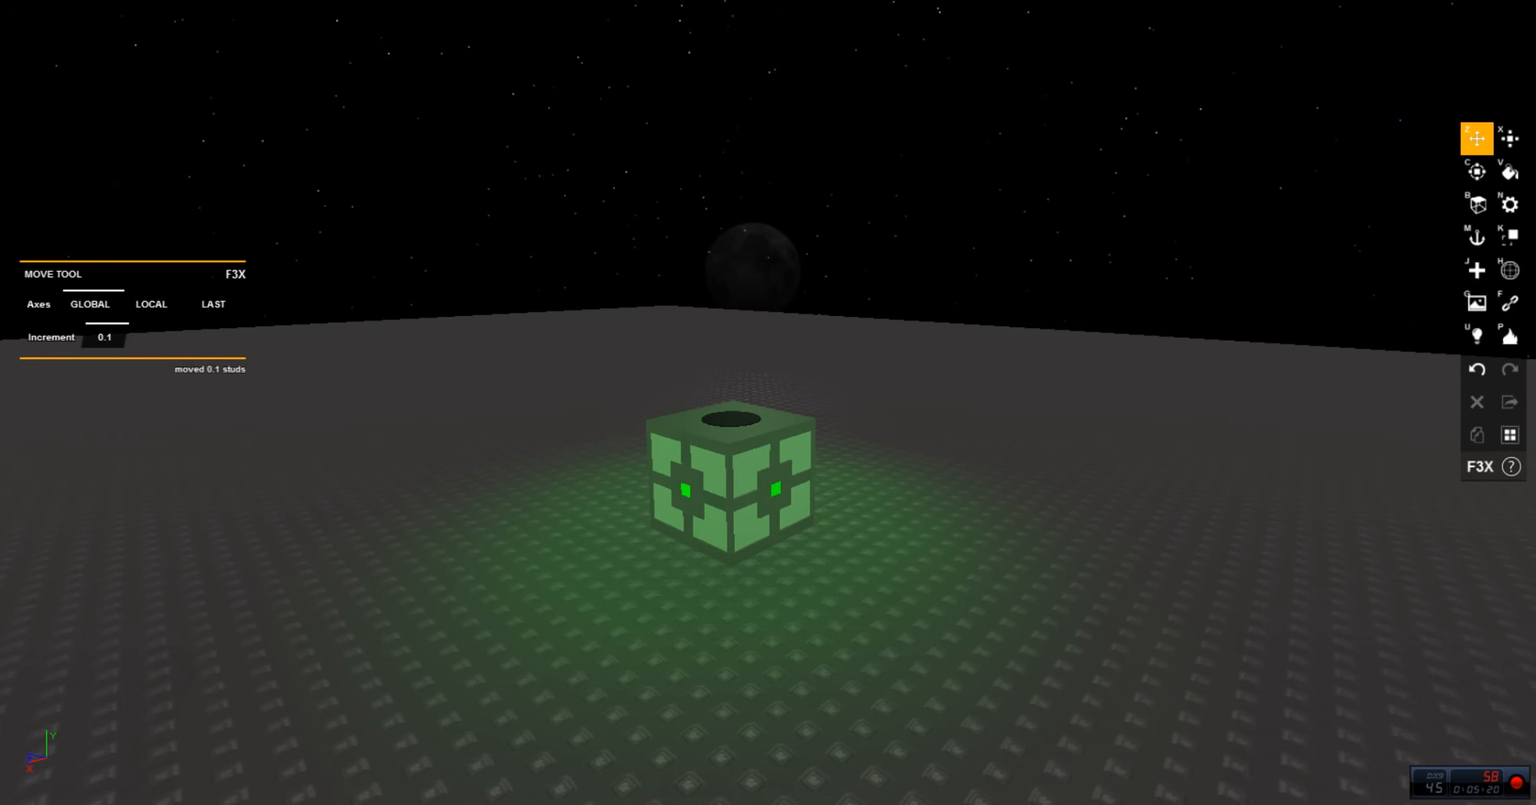
key(ctrl+1)
key(d)
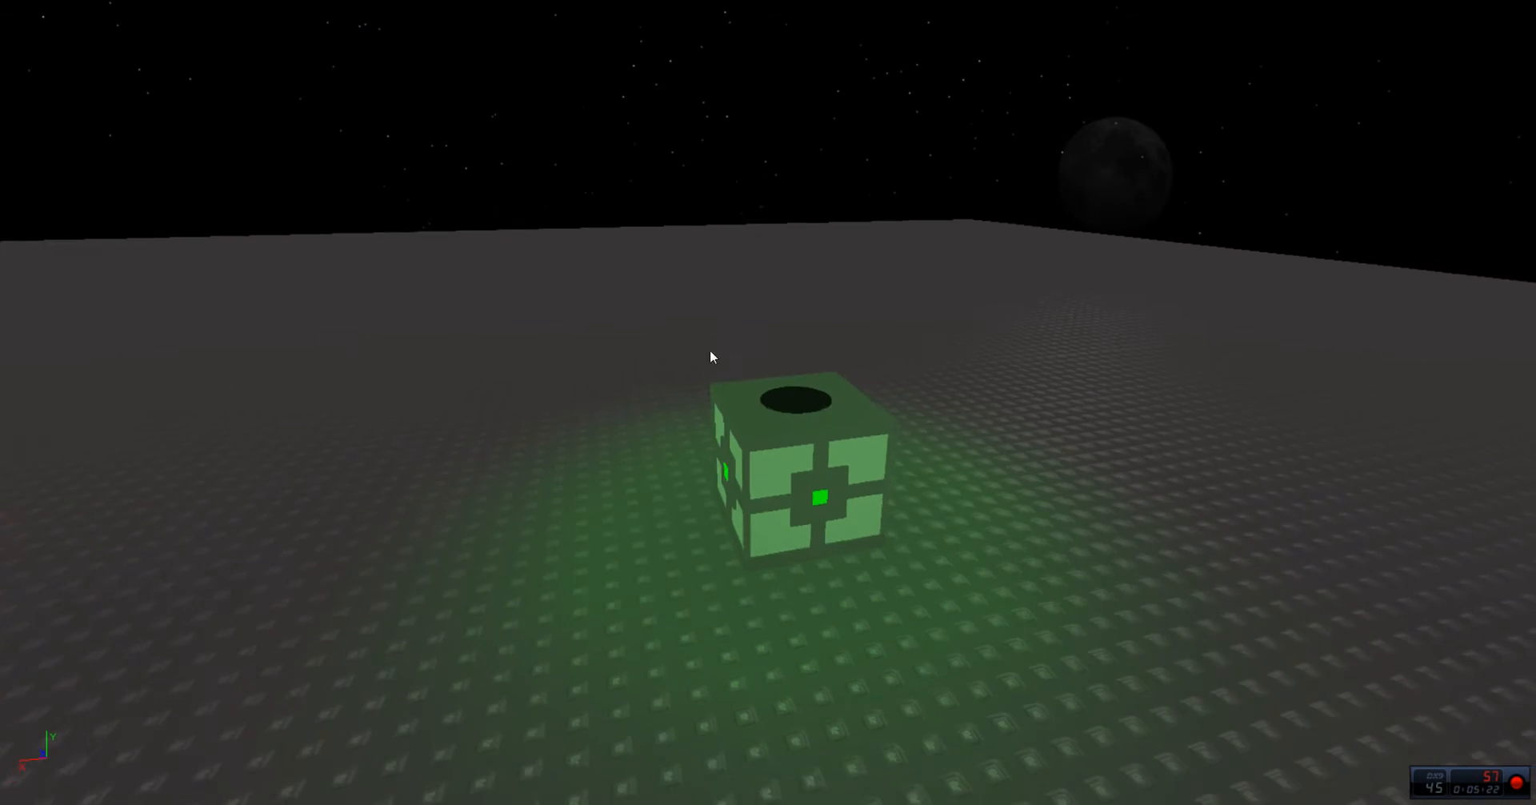
drag(579, 312, 1082, 689)
key(s)
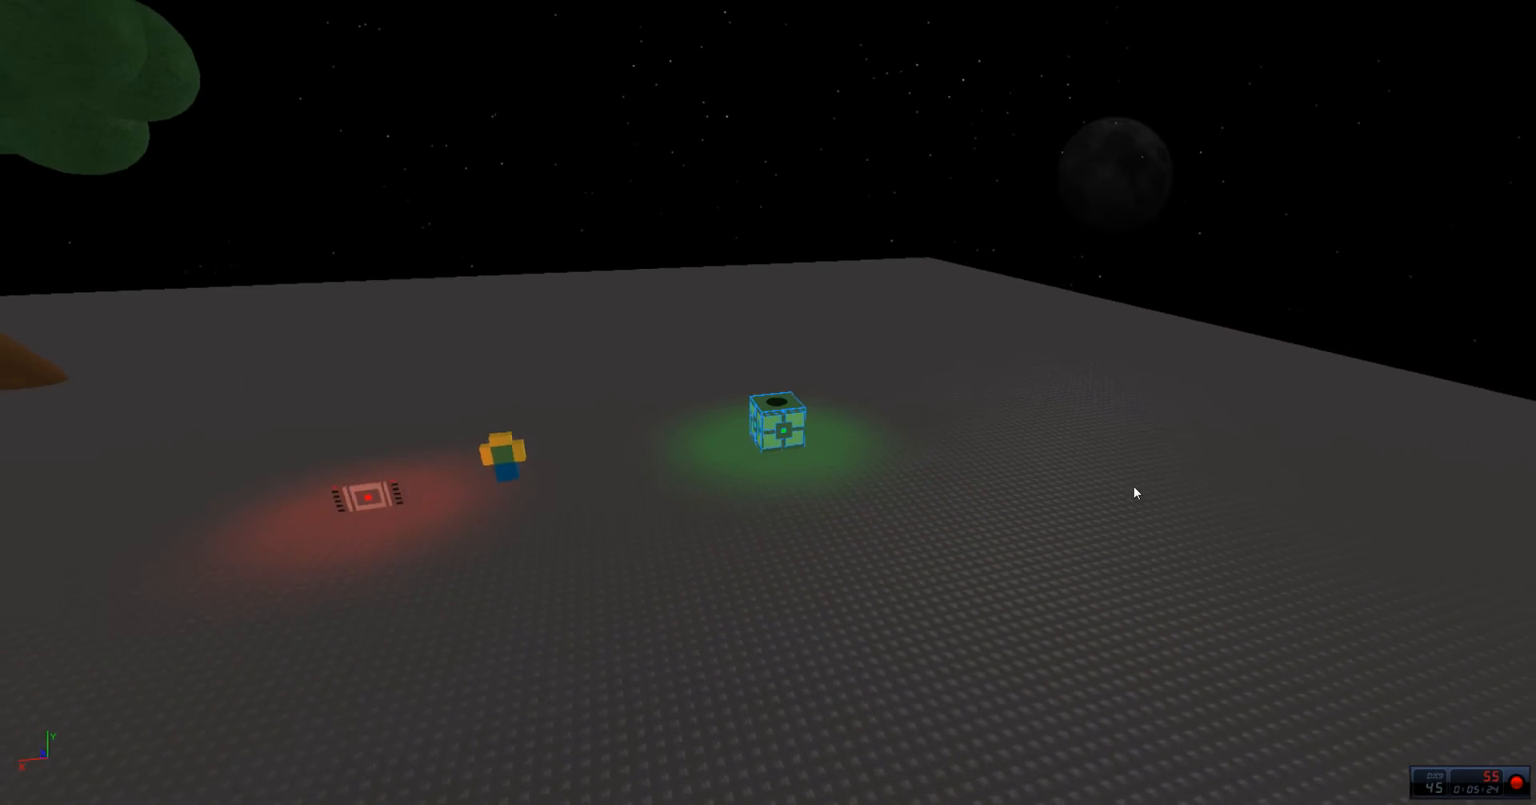
Step: Examine the selected crate from near and far to check that all its parts are included
key(d)
key(w)
key(w)
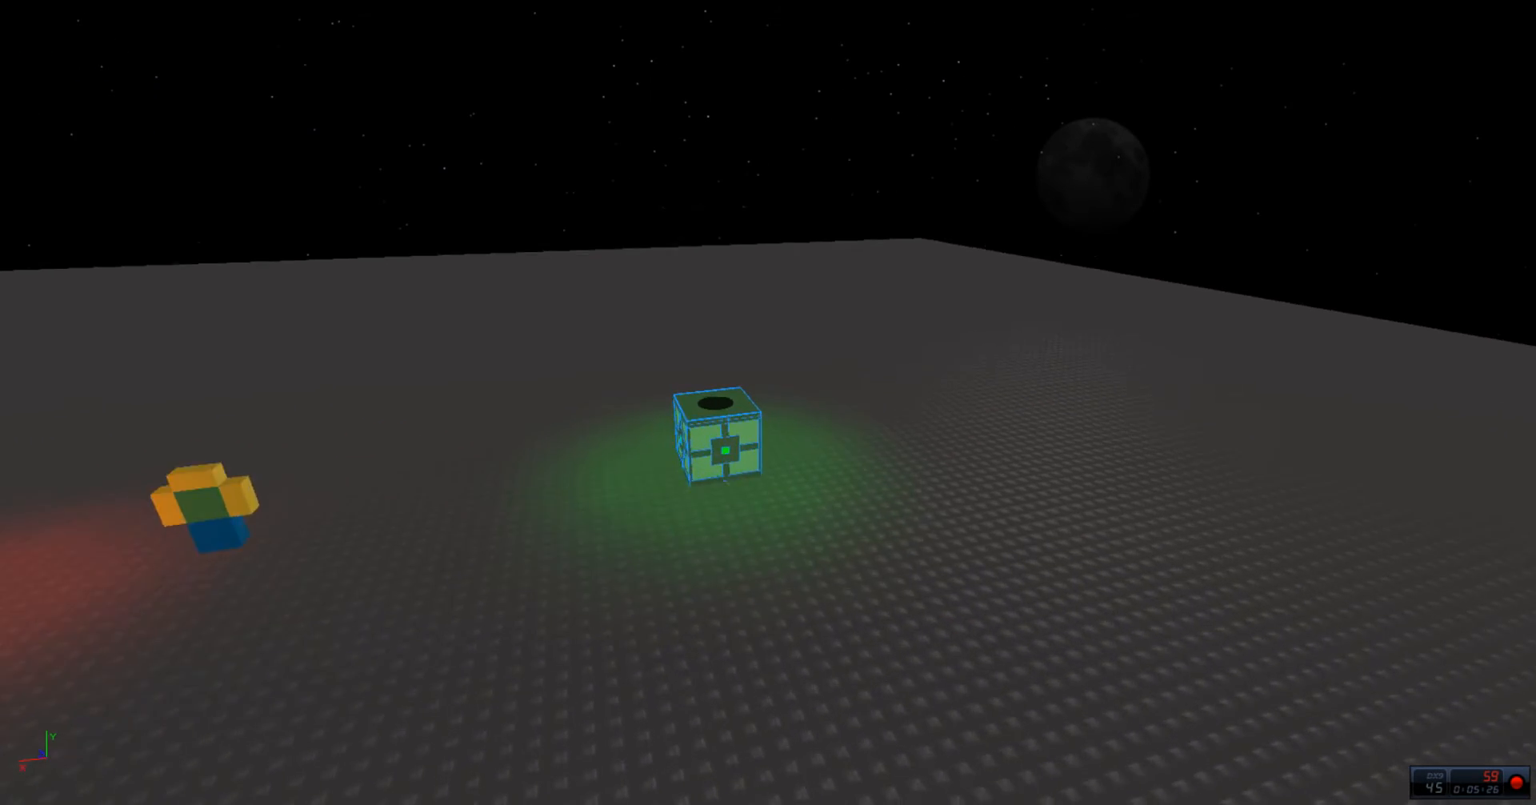
key(a)
key(d)
key(w)
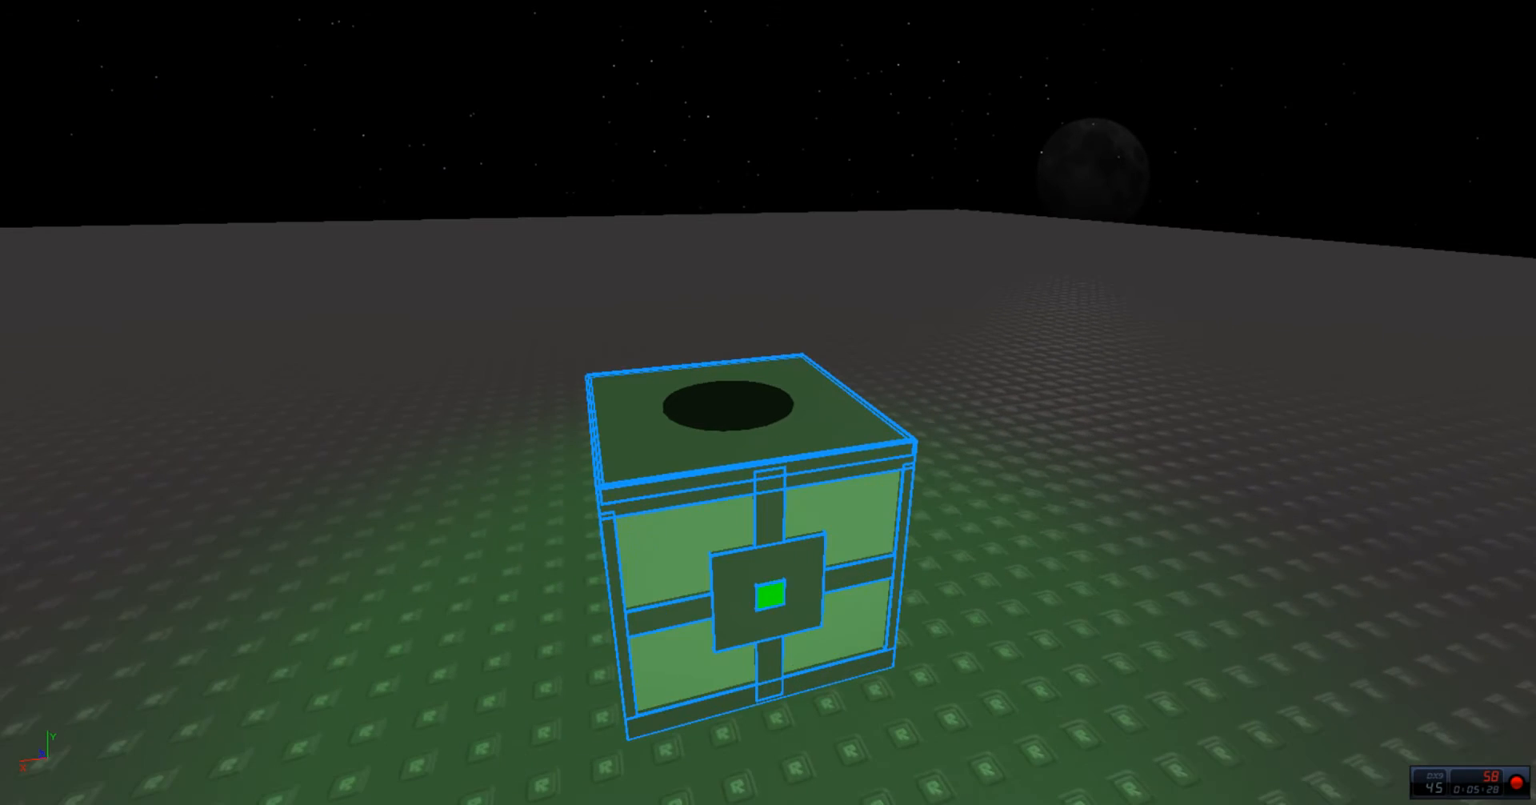
key(s)
key(a)
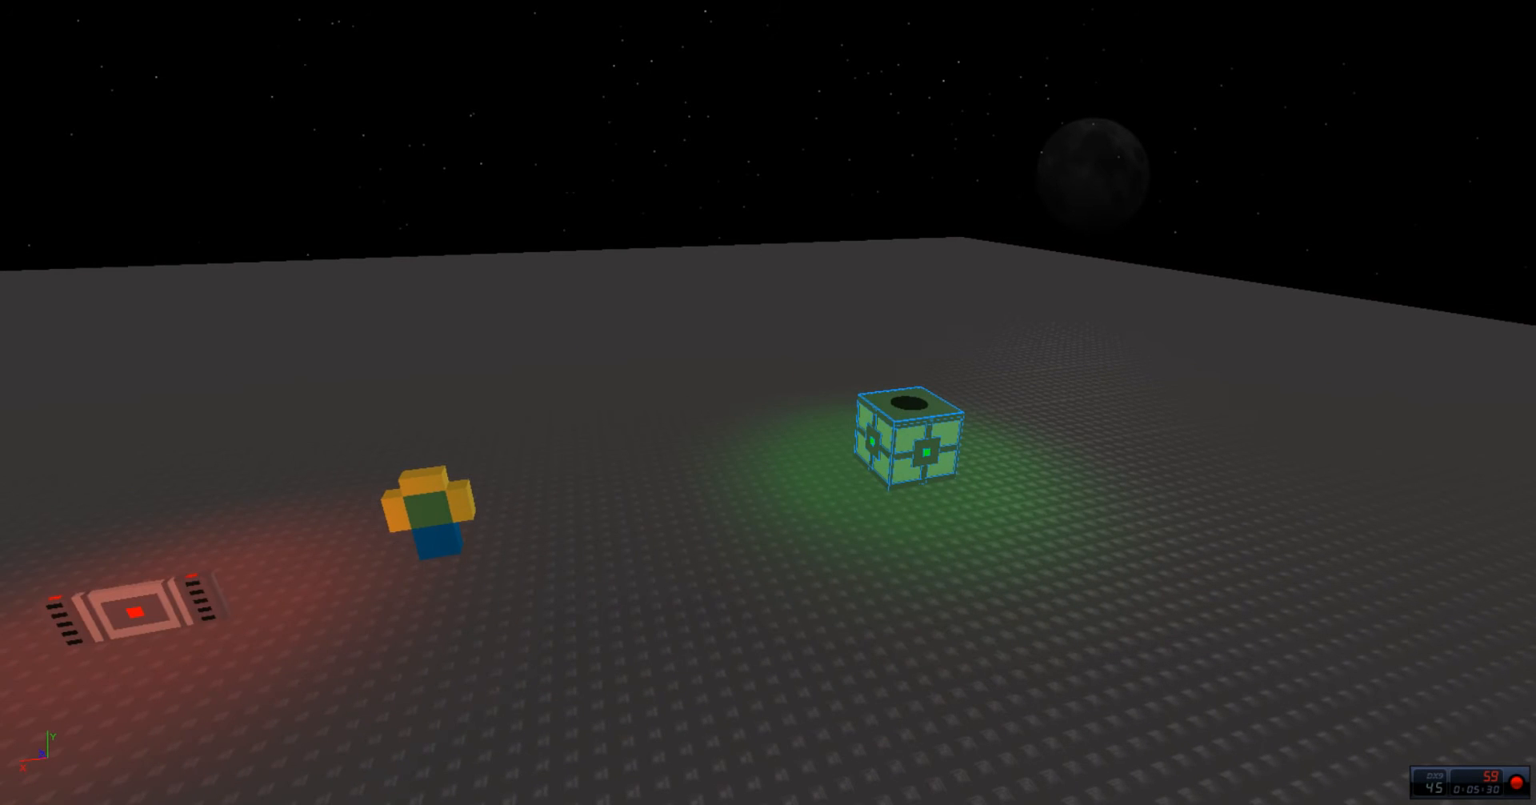
key(w)
key(d)
key(w)
key(d)
key(w)
key(a)
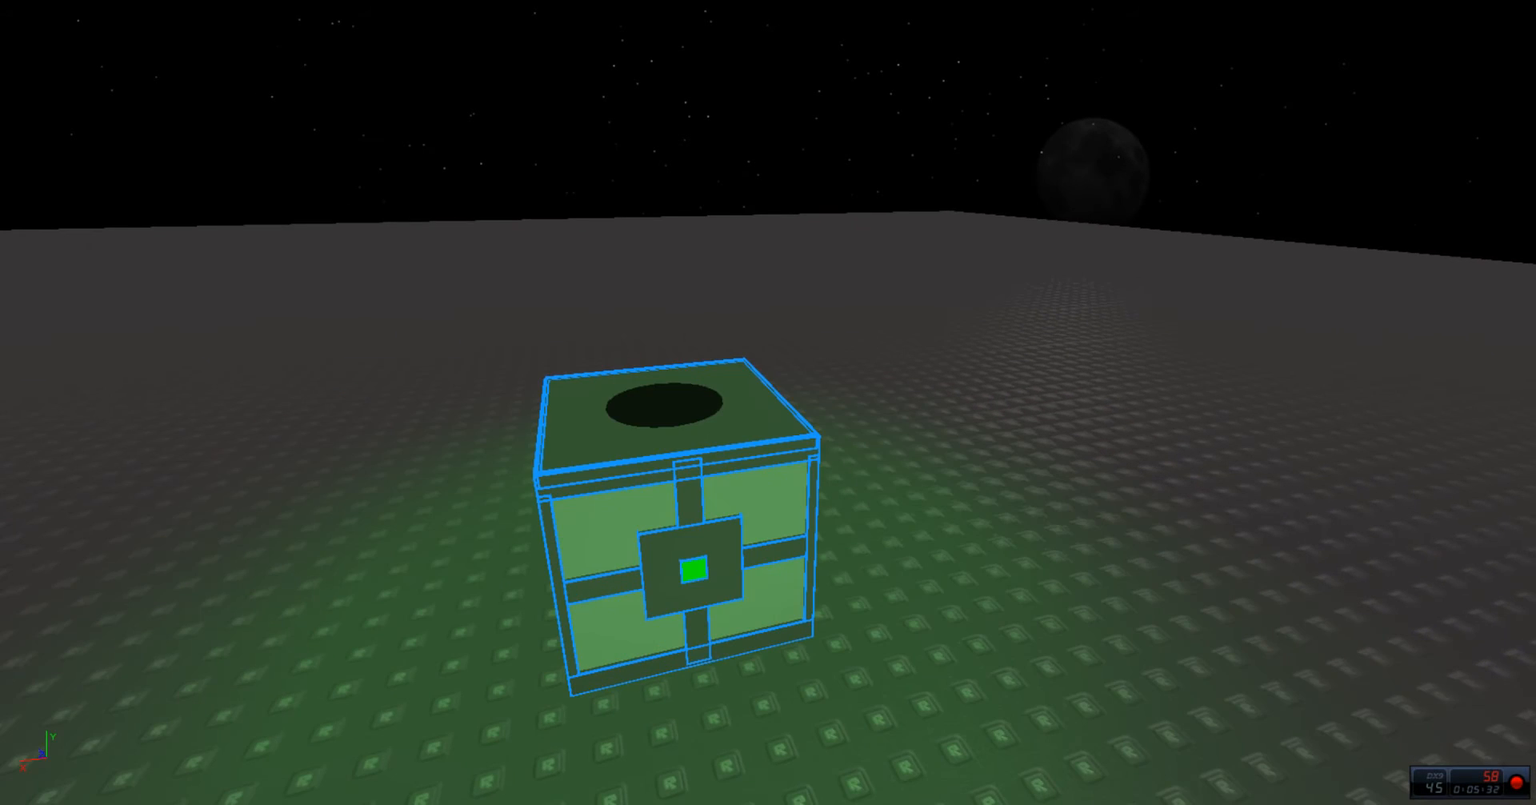
Step: Union all the selected crate parts into a single solid block
key(ctrl+shift+g)
key(a)
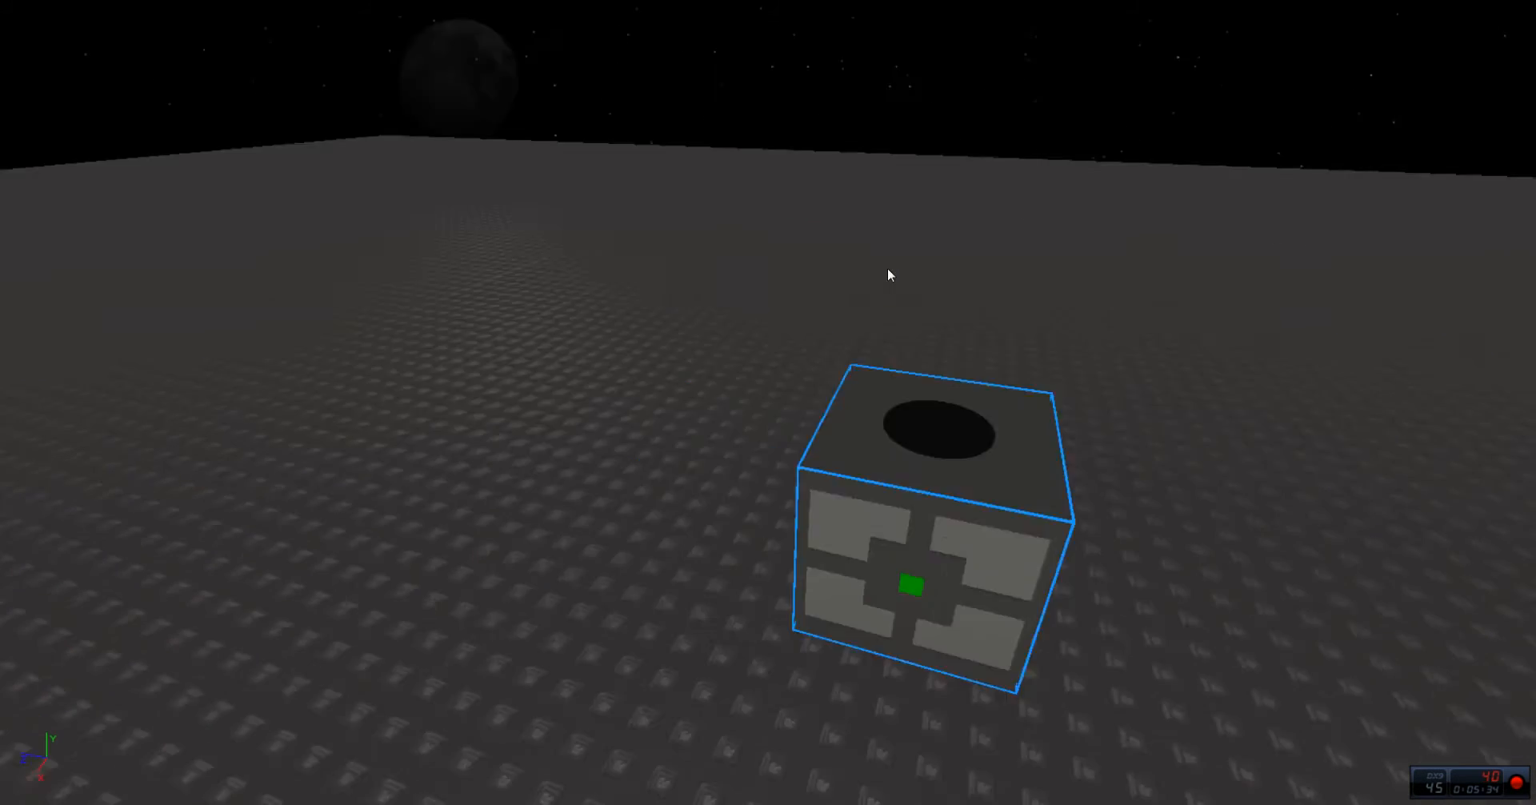
key(s)
key(d)
key(w)
drag(890, 487, 709, 394)
key(w)
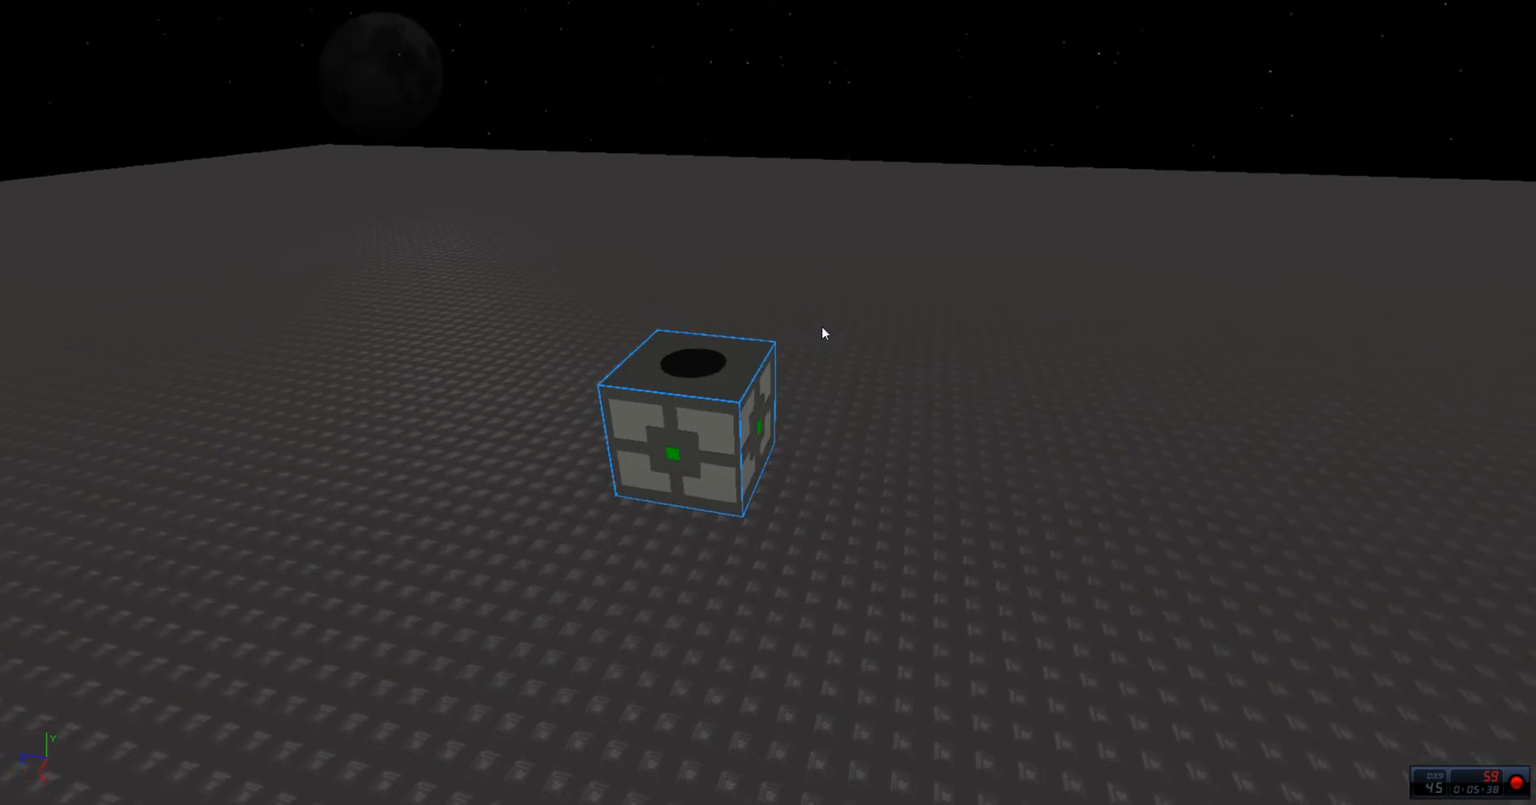
Step: Duplicate the unioned block repeatedly to stack the copies into a tall vertical tower
key(s)
key(ctrl+d)
key(ctrl+d)
key(ctrl+d)
key(ctrl+d)
key(ctrl+d)
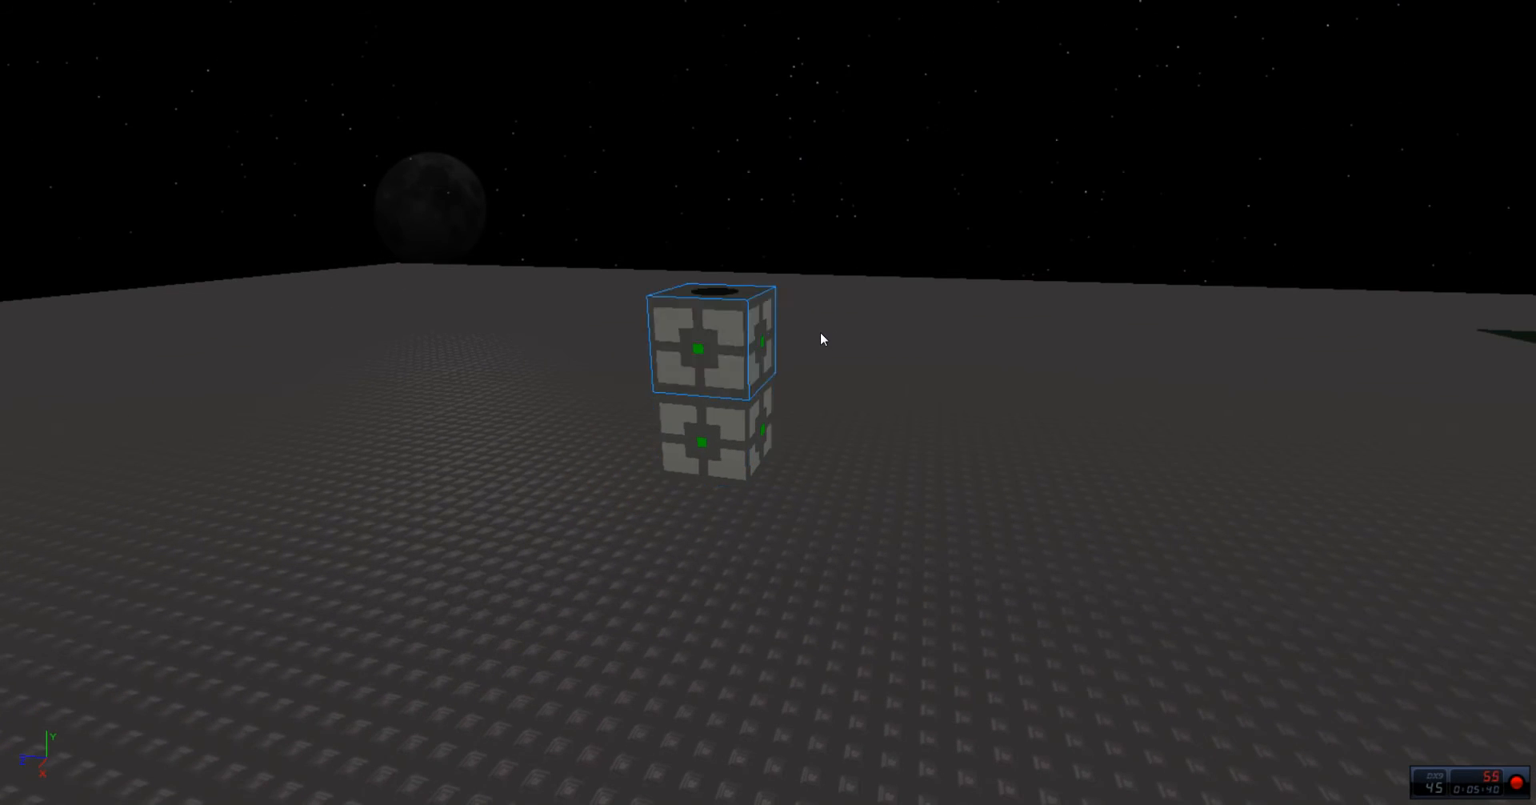
key(w)
key(e)
key(ctrl+d)
key(ctrl+d)
key(ctrl+d)
key(ctrl+d)
key(ctrl+d)
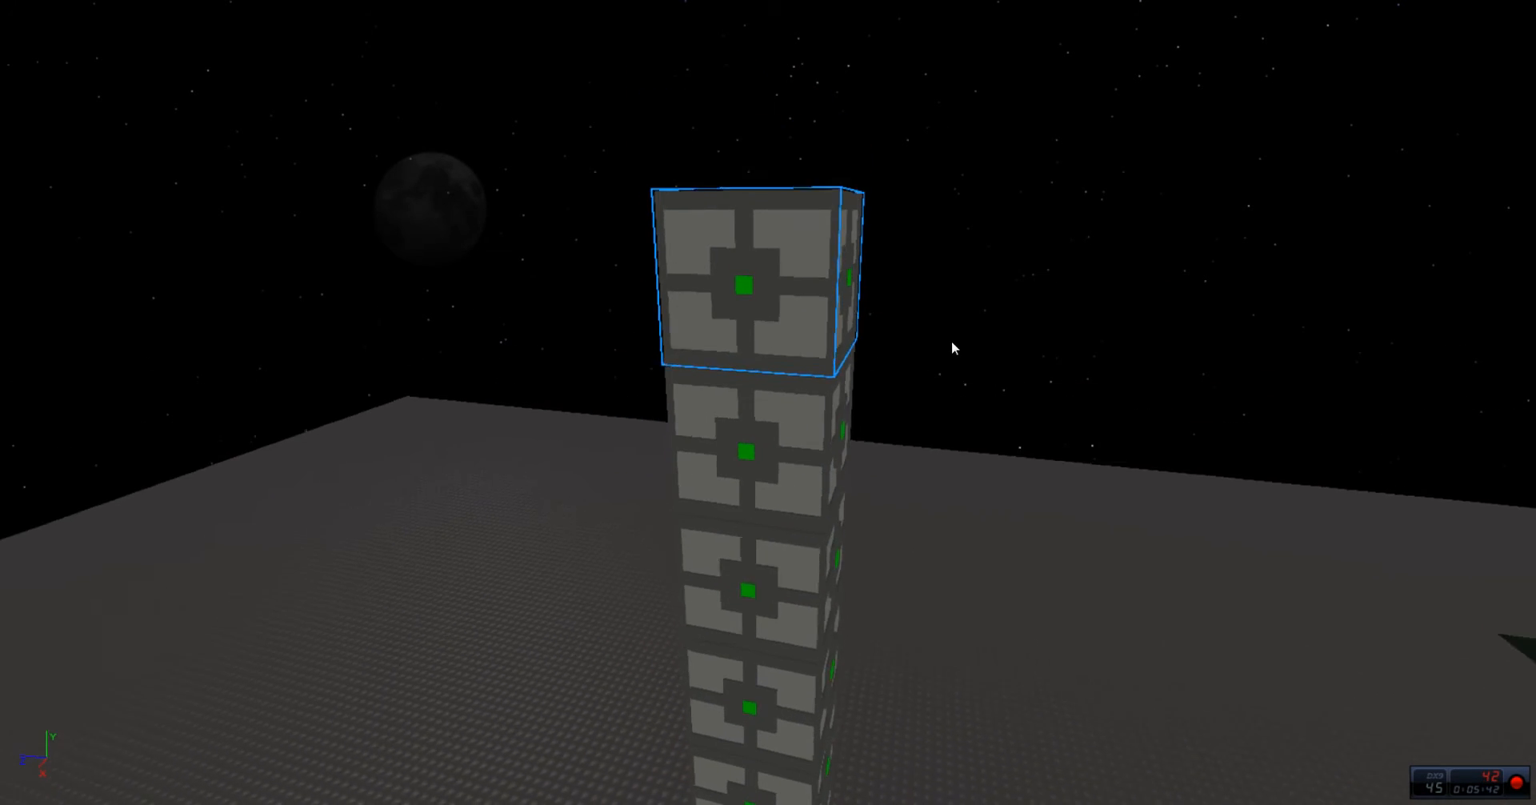
key(ctrl+d)
key(ctrl+d)
key(ctrl+d)
click(934, 442)
key(s)
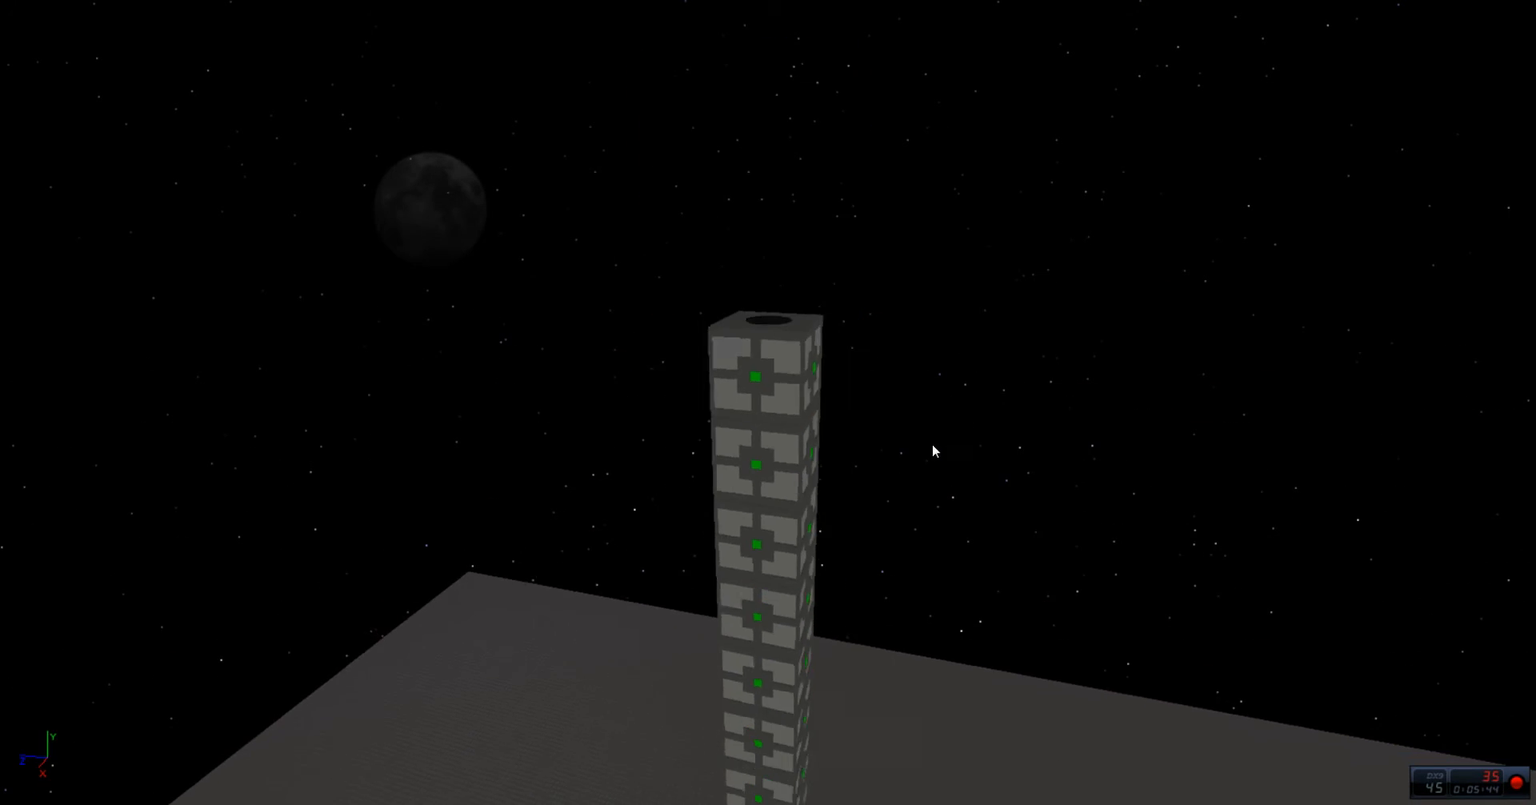
Step: Select the crates of the tower together and set the stack on the ground beside the lone crate
key(w)
key(s)
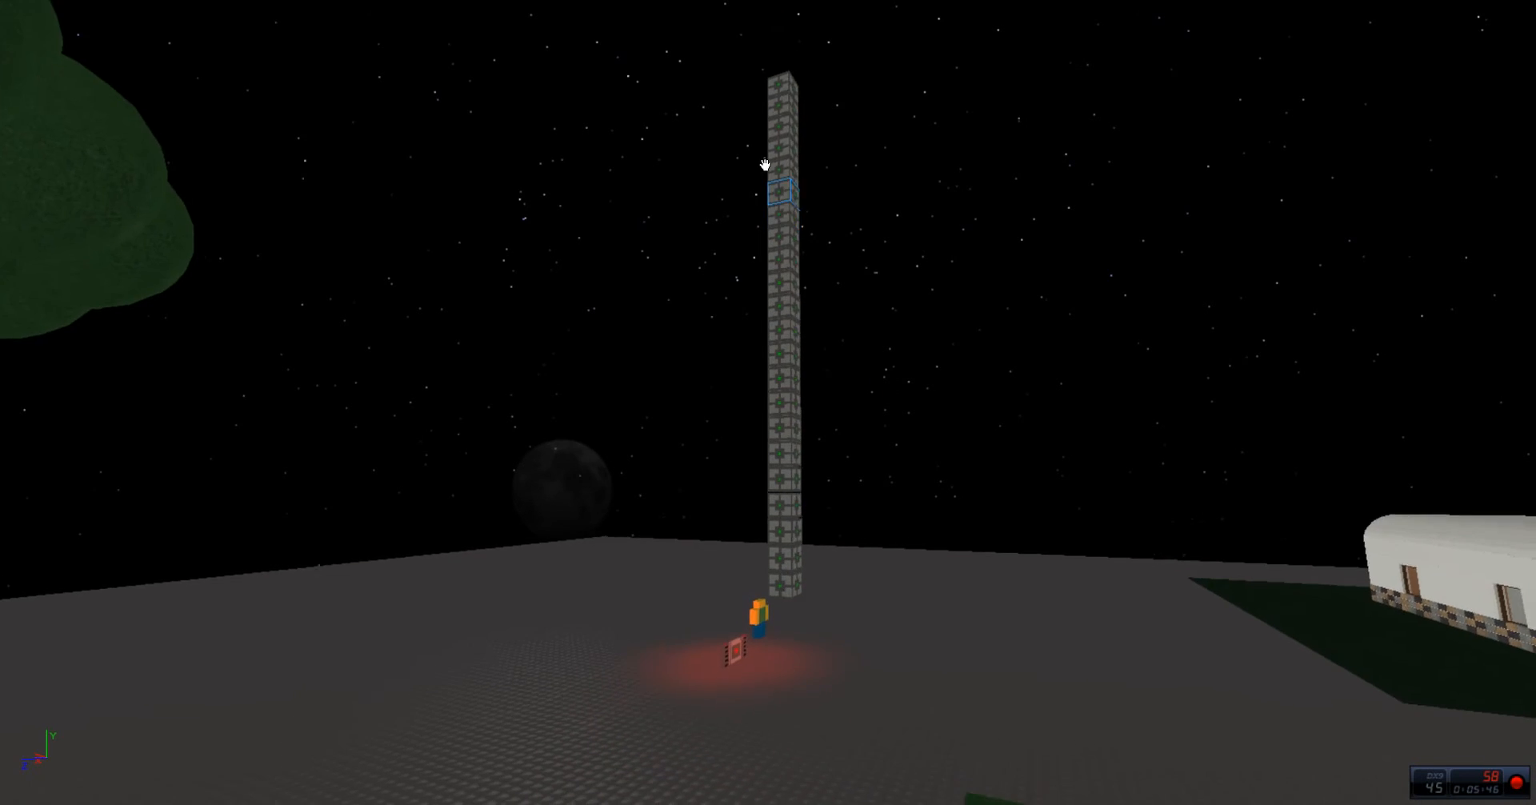
drag(668, 42, 830, 555)
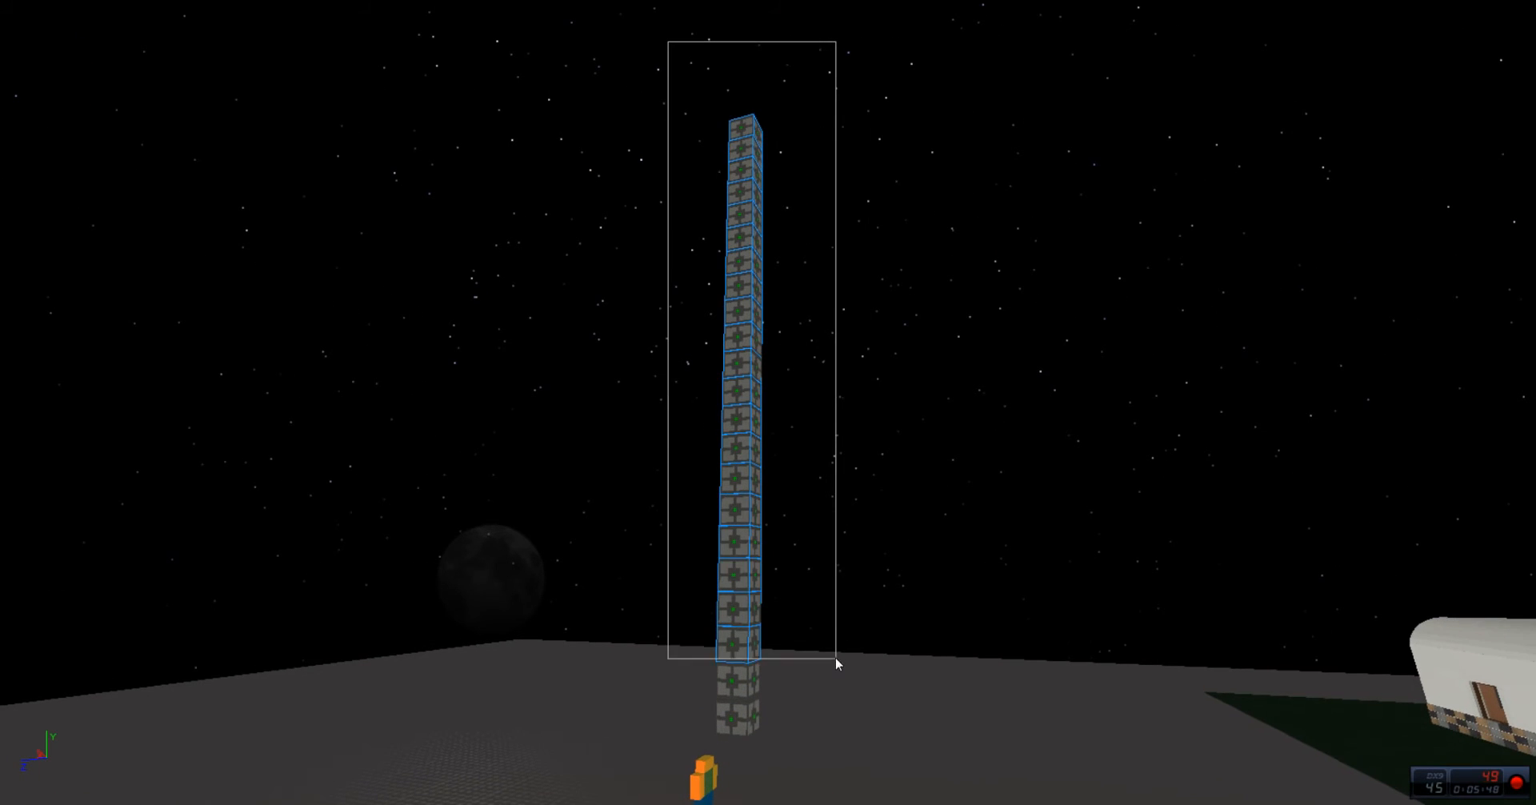
drag(729, 667, 808, 681)
scroll(808, 682, up, 4)
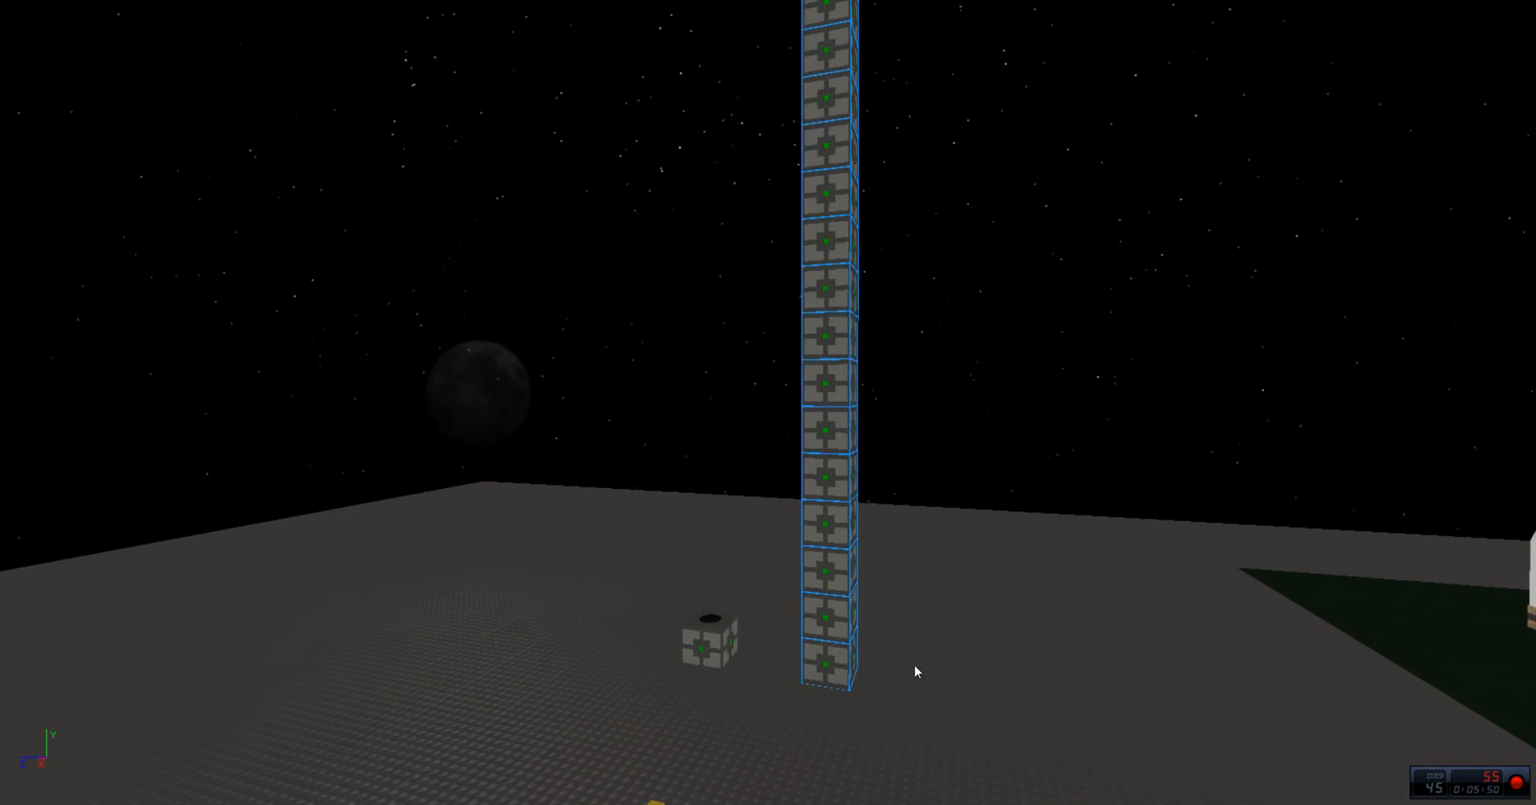
click(915, 673)
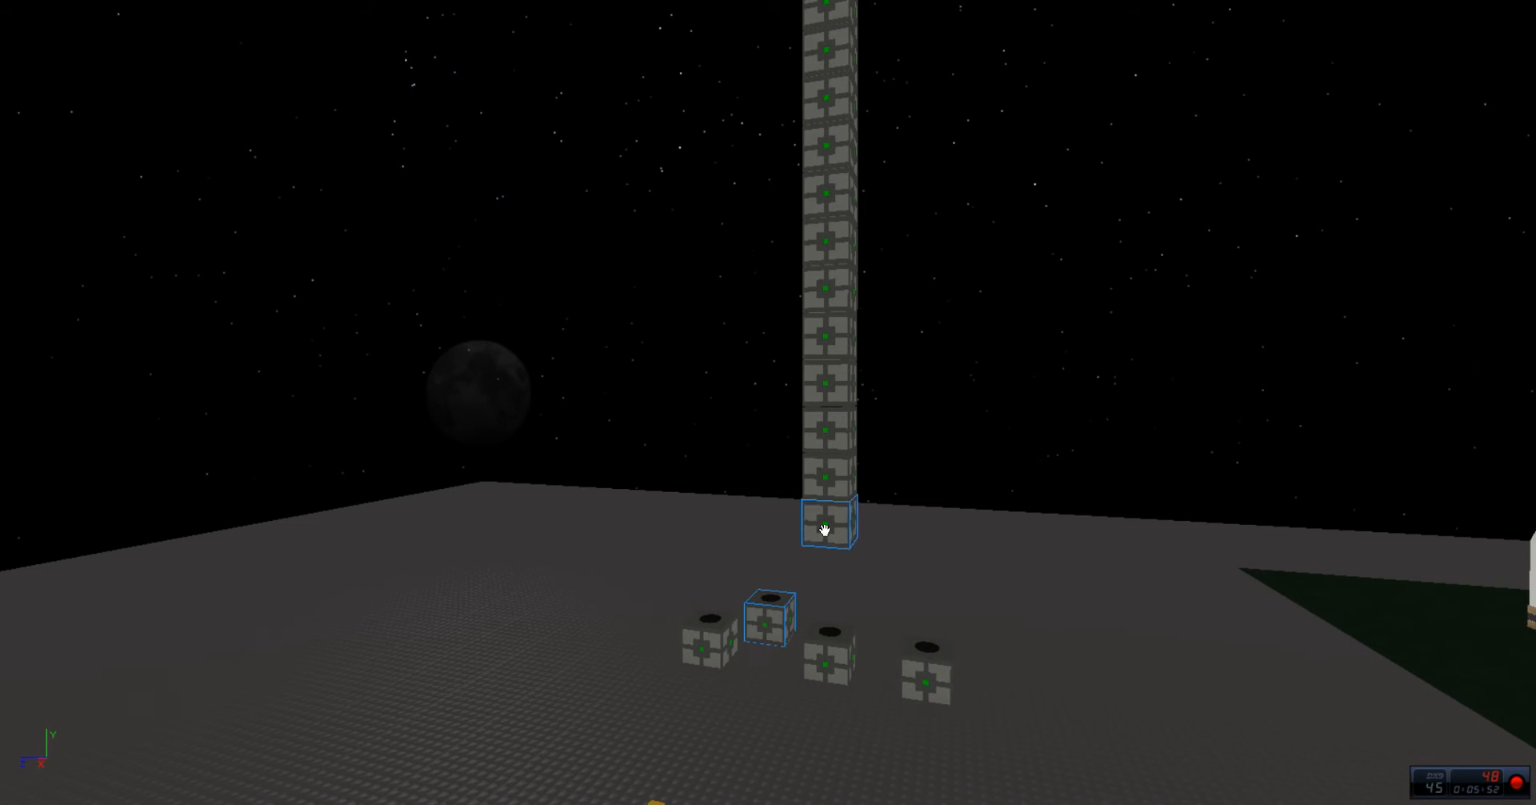
Step: Take crates one at a time off the bottom of the tower and spread them on the ground around the first ones
drag(824, 530, 758, 692)
key(w)
key(d)
drag(890, 514, 931, 544)
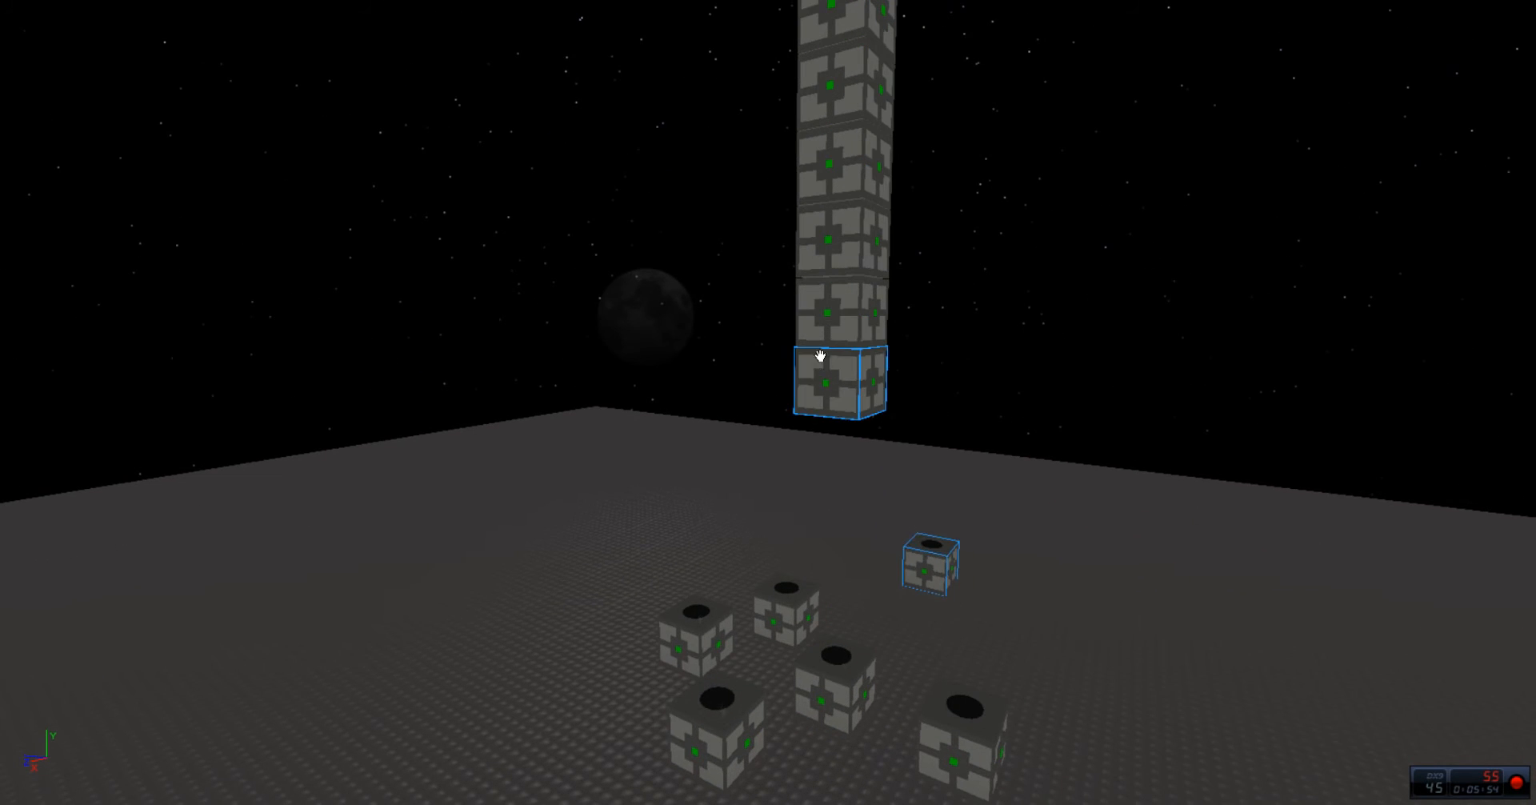
drag(823, 354, 1002, 624)
drag(809, 303, 881, 570)
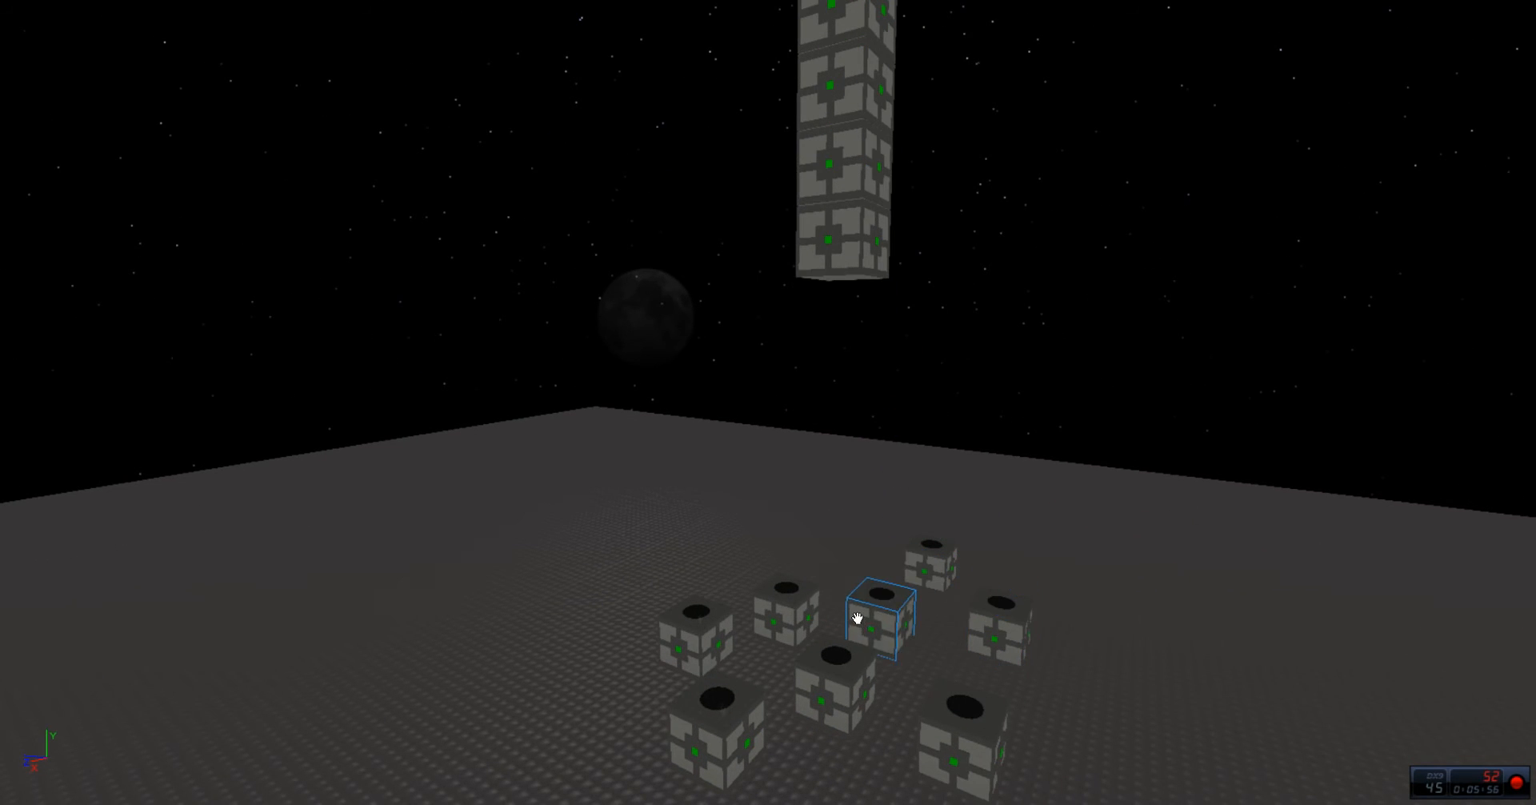
key(s)
key(d)
Step: Pull more crates from the lower end of the floating tower and add them behind the scattered group
drag(857, 618, 724, 450)
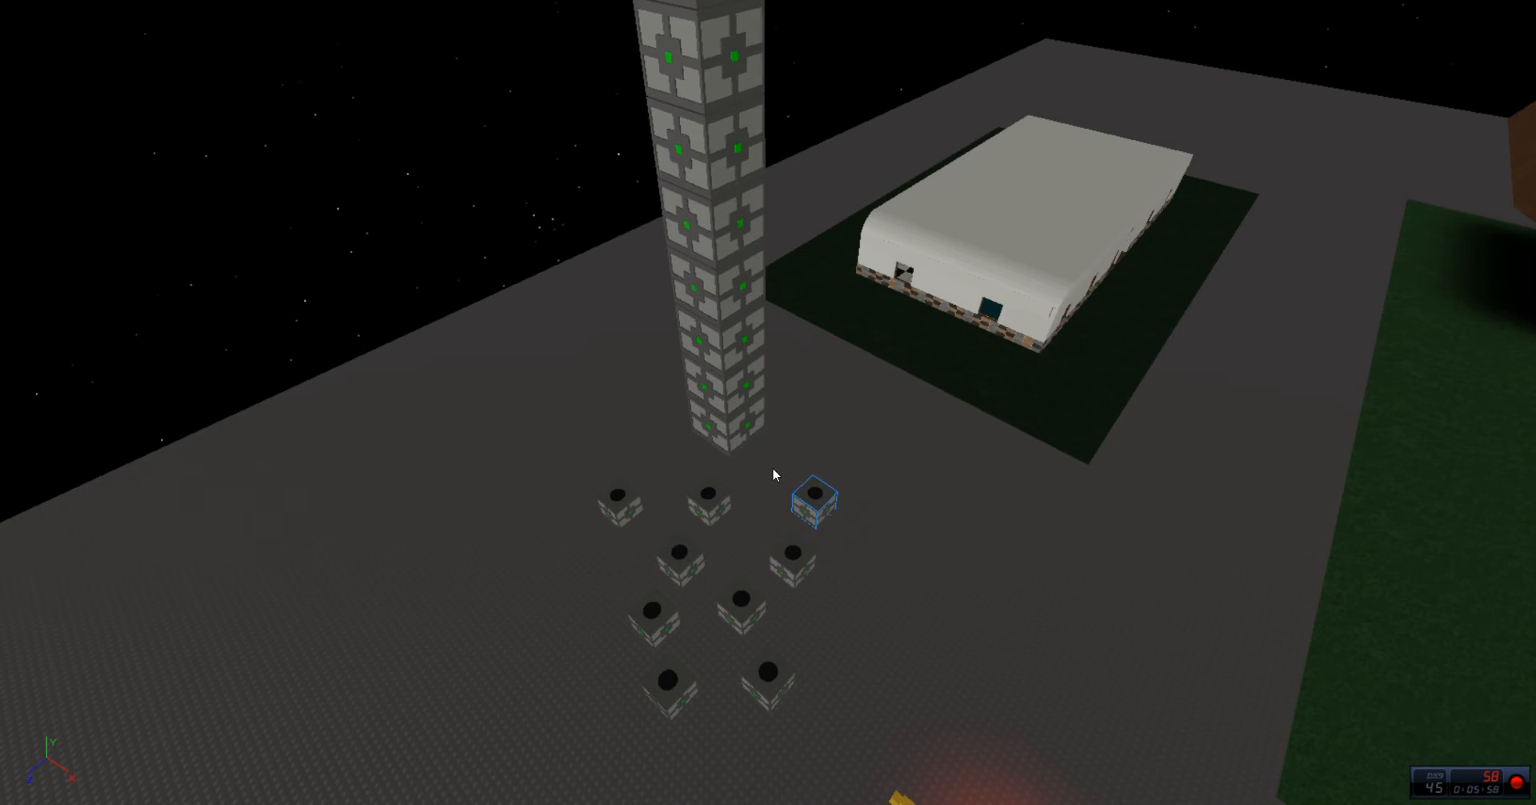
drag(806, 526, 856, 612)
key(w)
drag(683, 370, 757, 542)
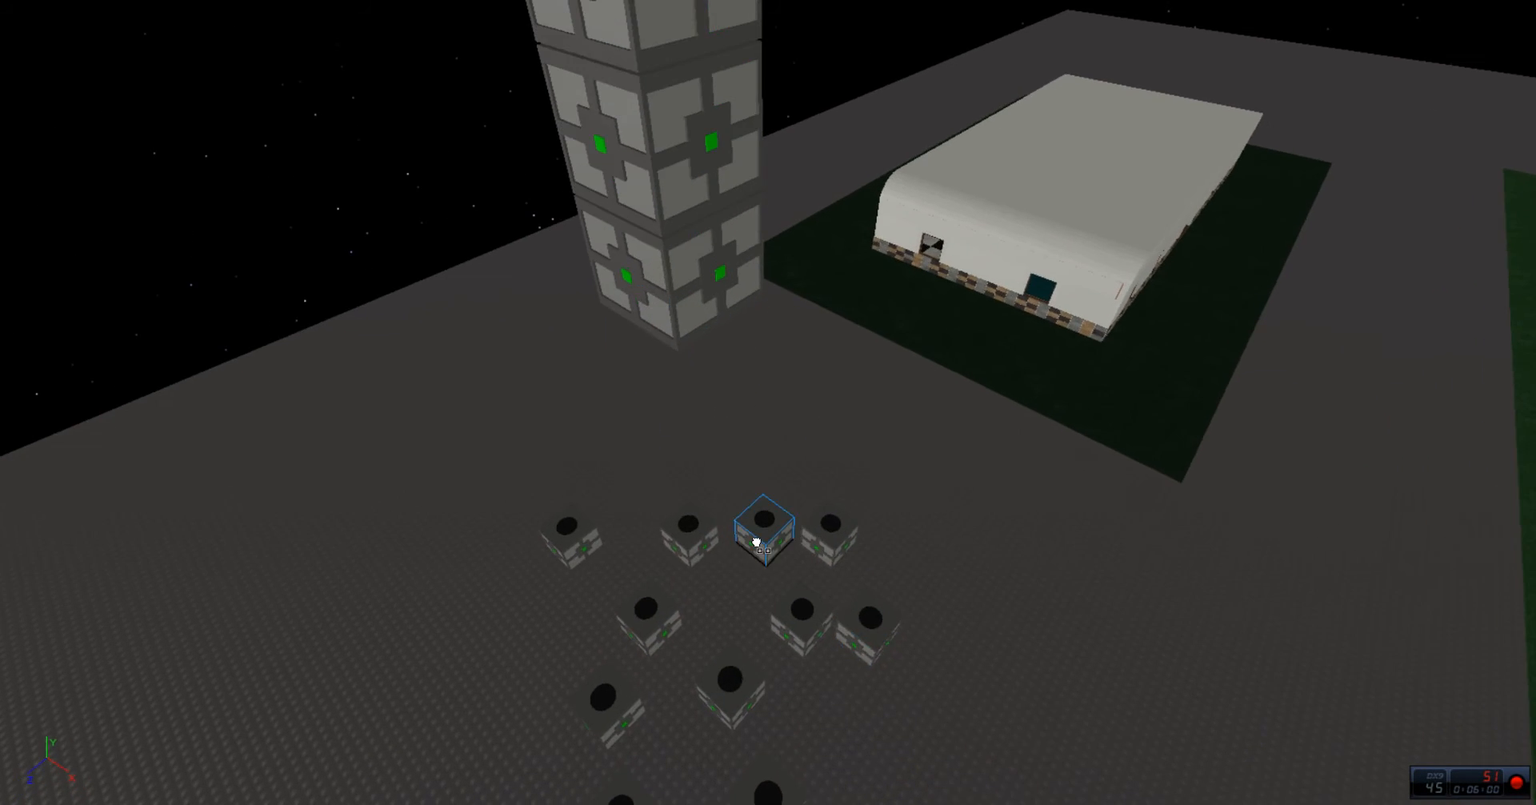
key(s)
drag(775, 294, 856, 456)
drag(773, 192, 834, 374)
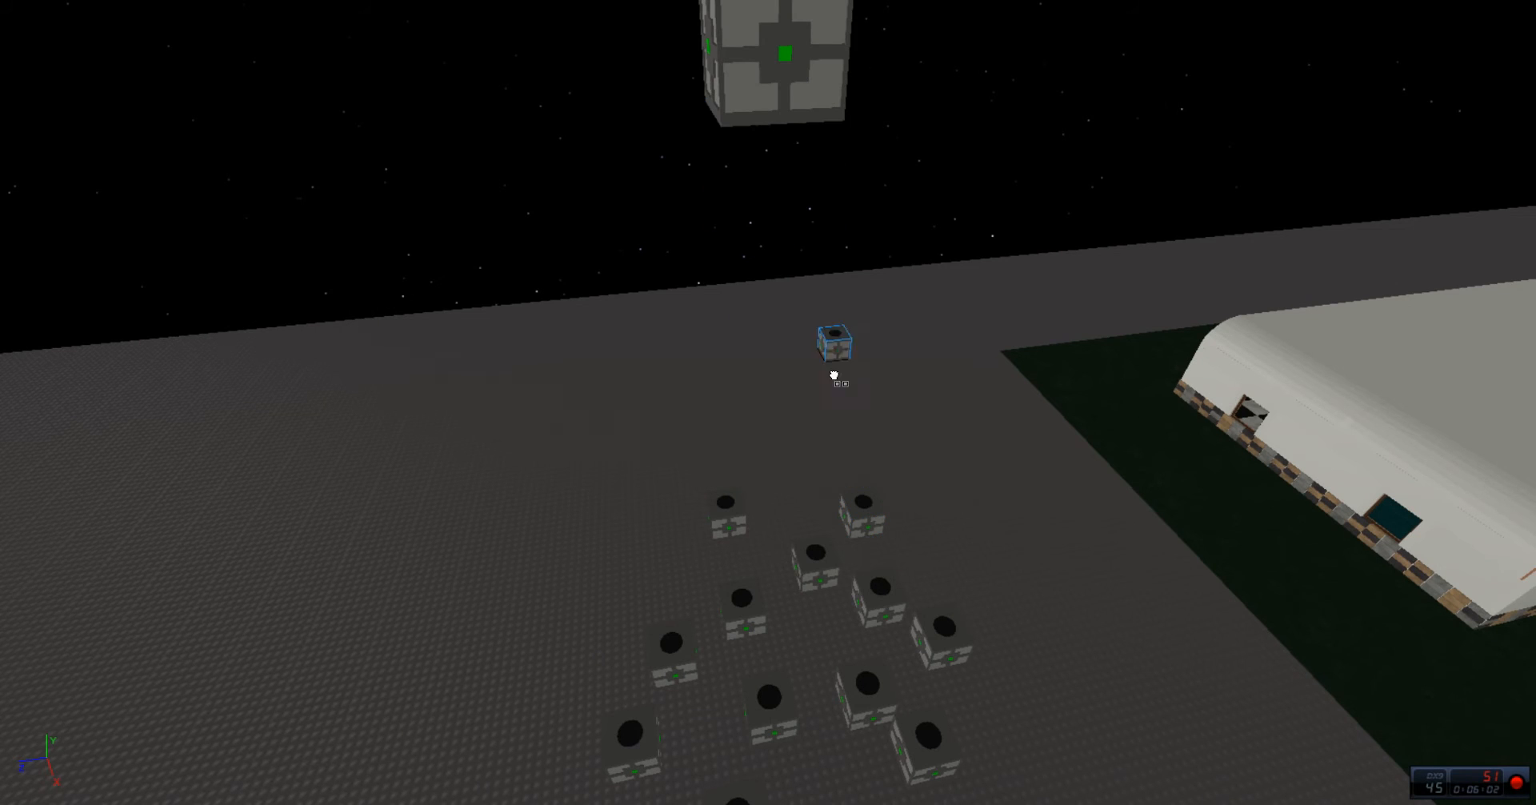
Step: Bring further crates down from high up in the remaining stack and place them at the outer edge of the group
drag(790, 76, 753, 530)
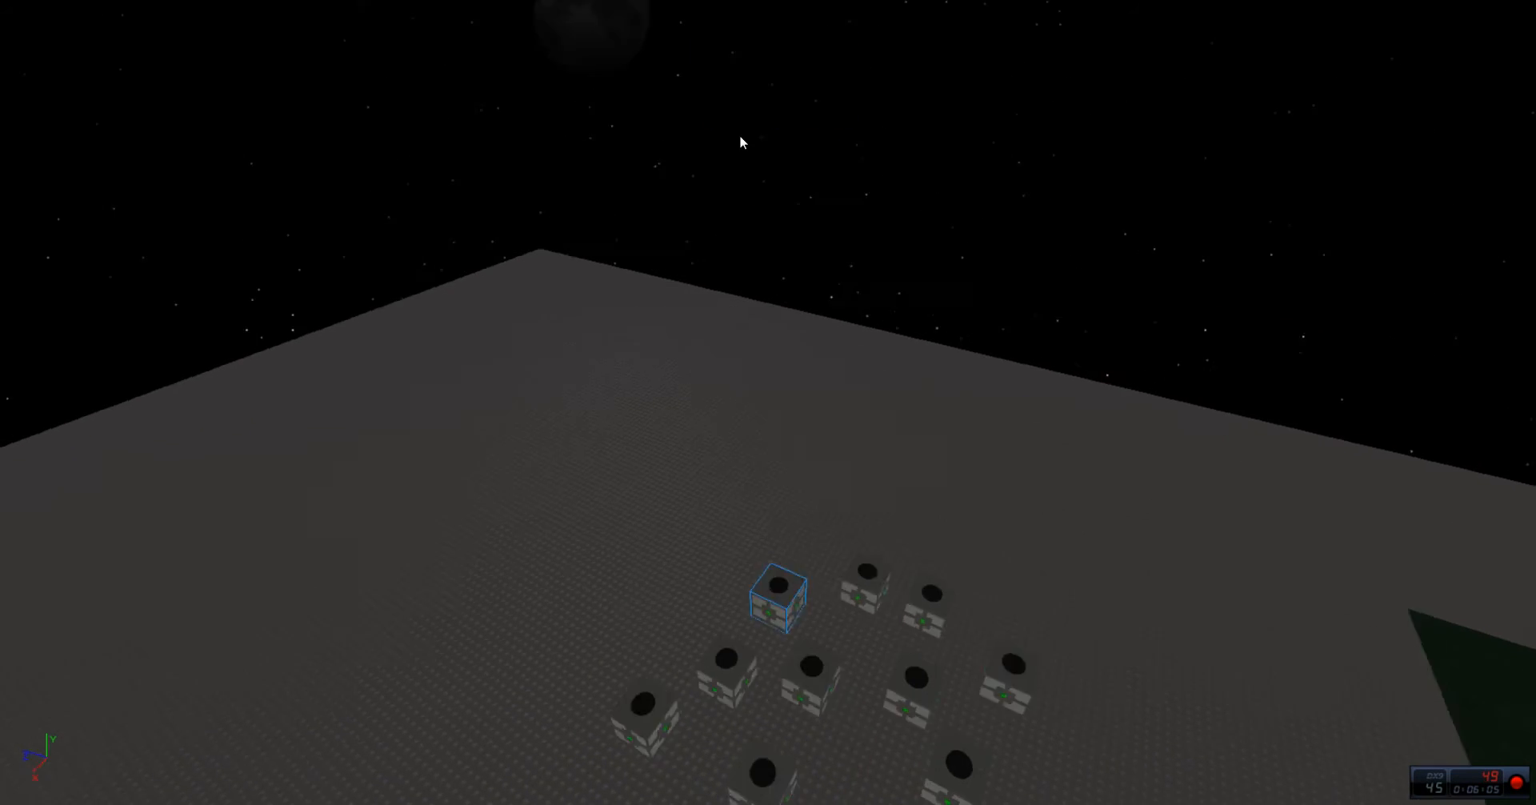
drag(803, 223, 799, 521)
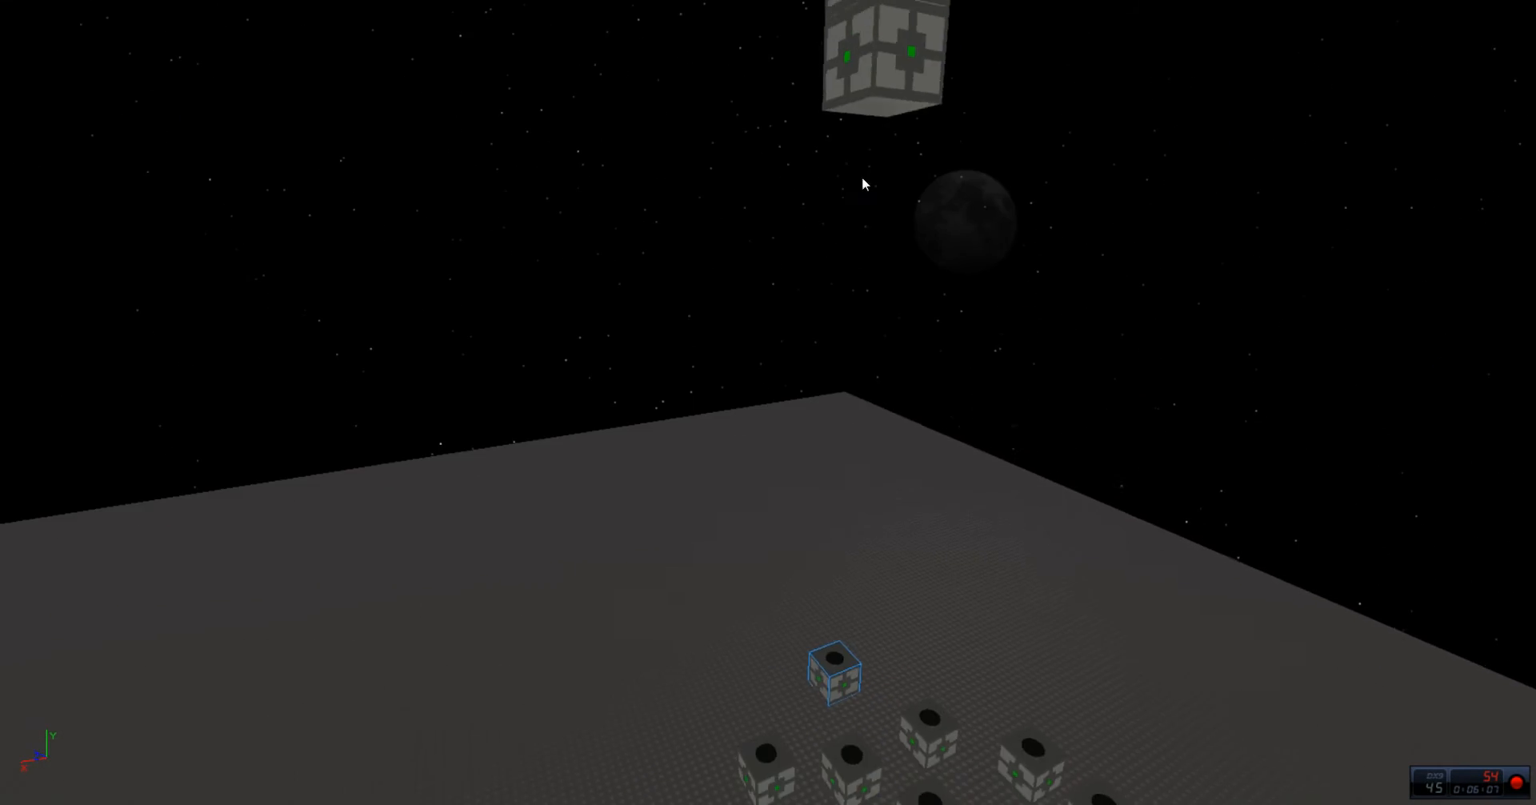
drag(859, 176, 813, 583)
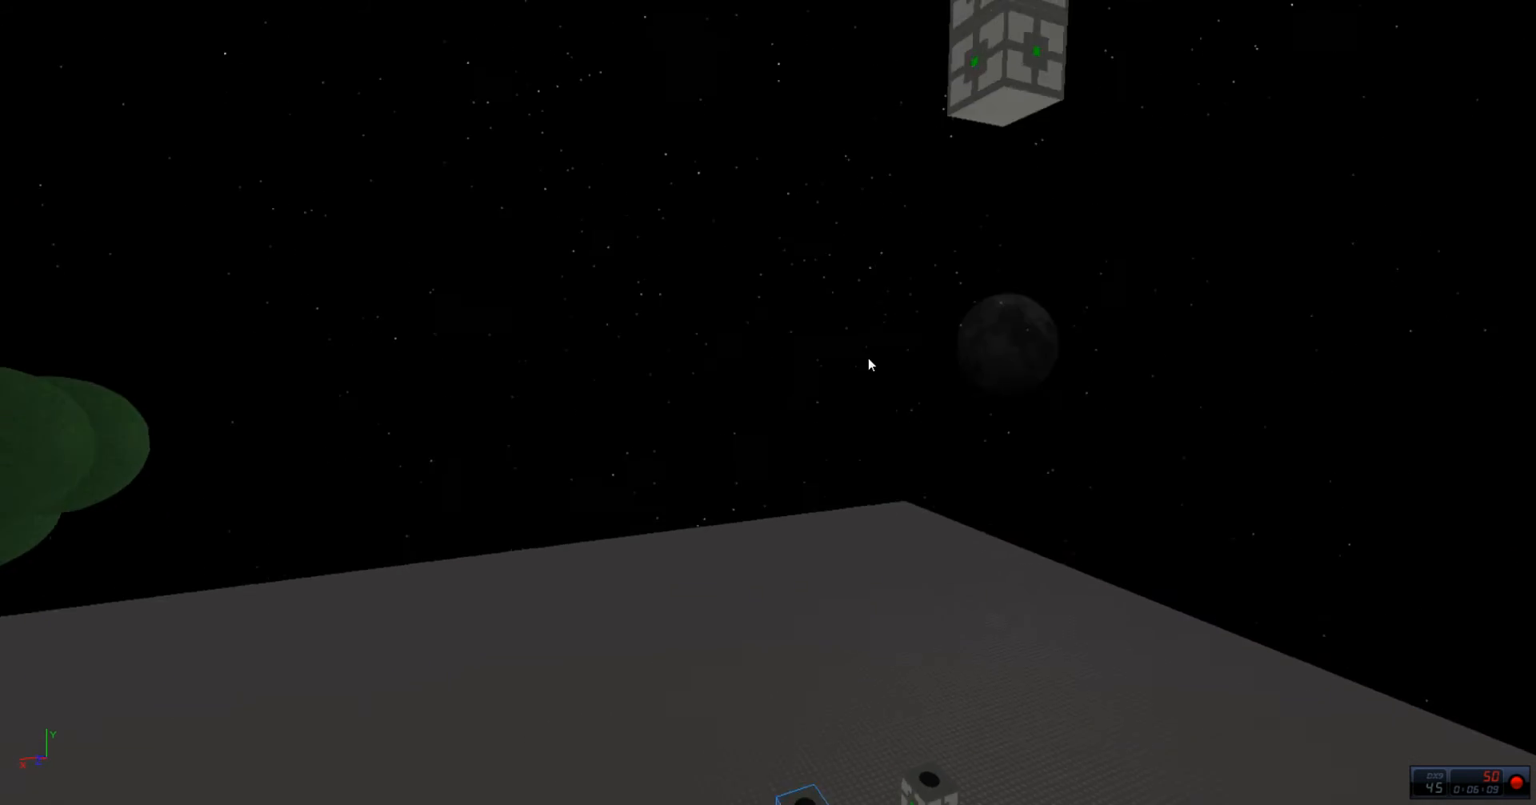
drag(944, 215, 837, 529)
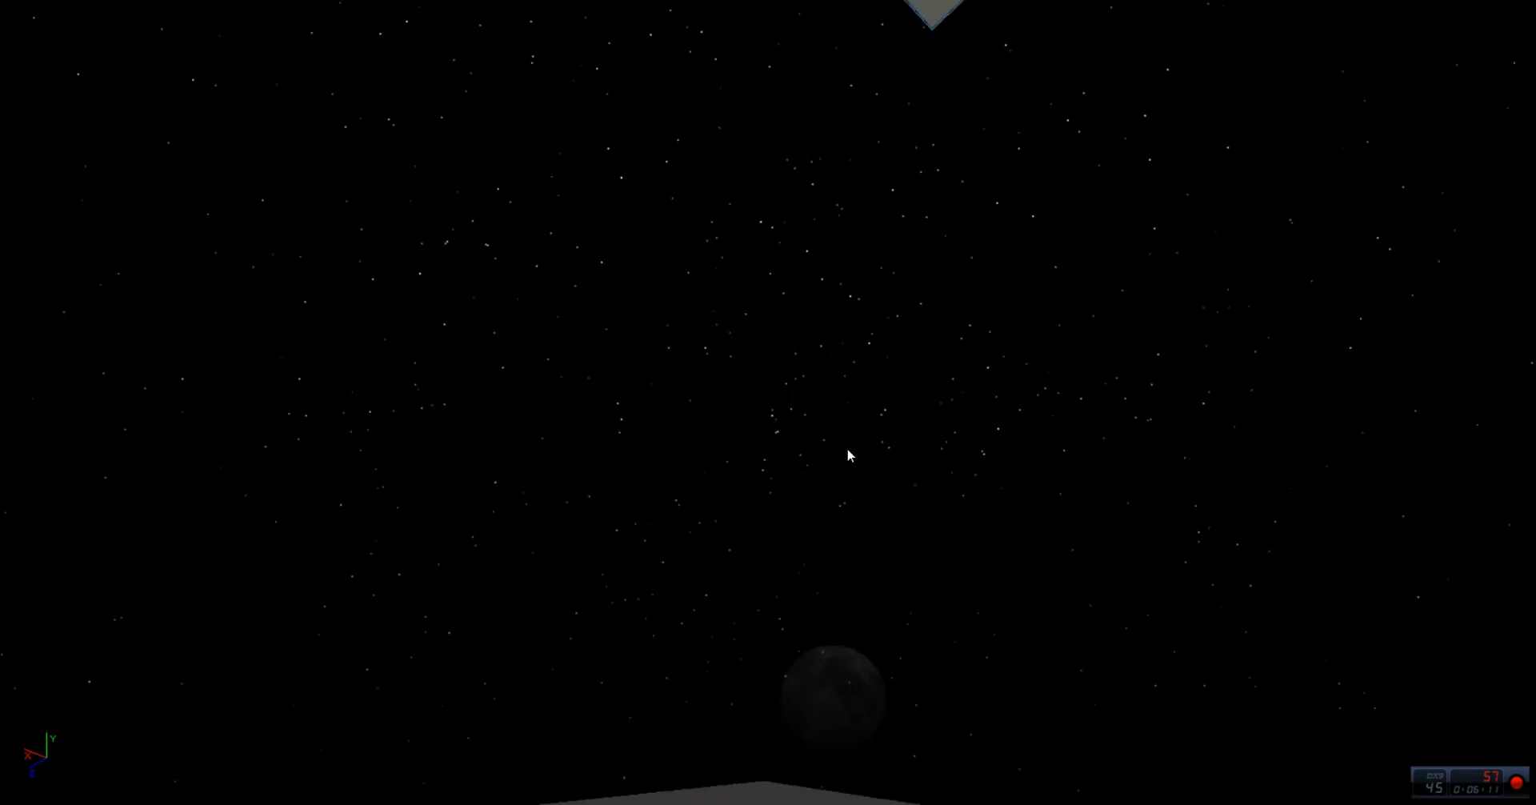
drag(866, 416, 838, 474)
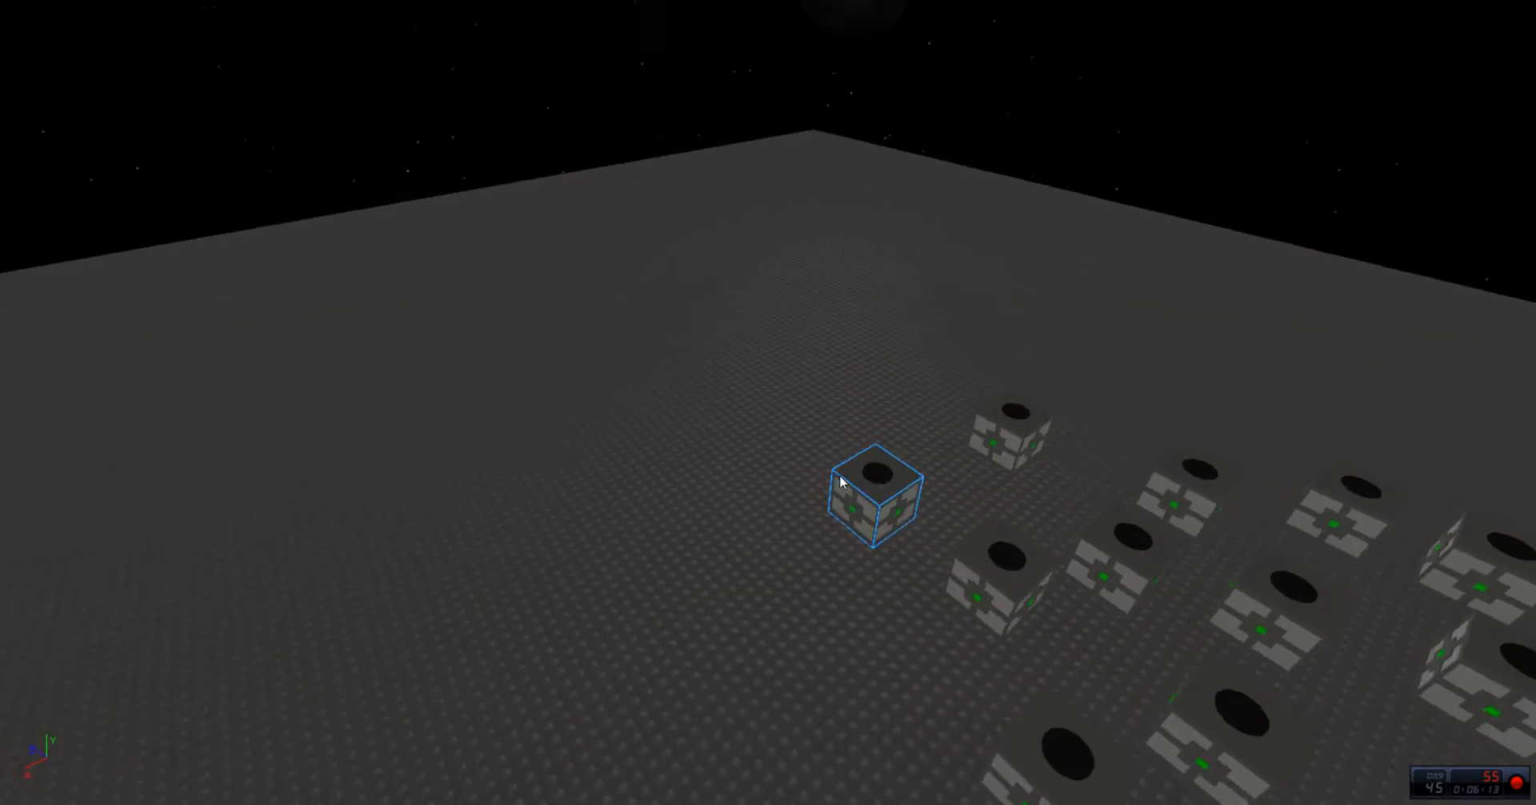
drag(884, 397, 886, 262)
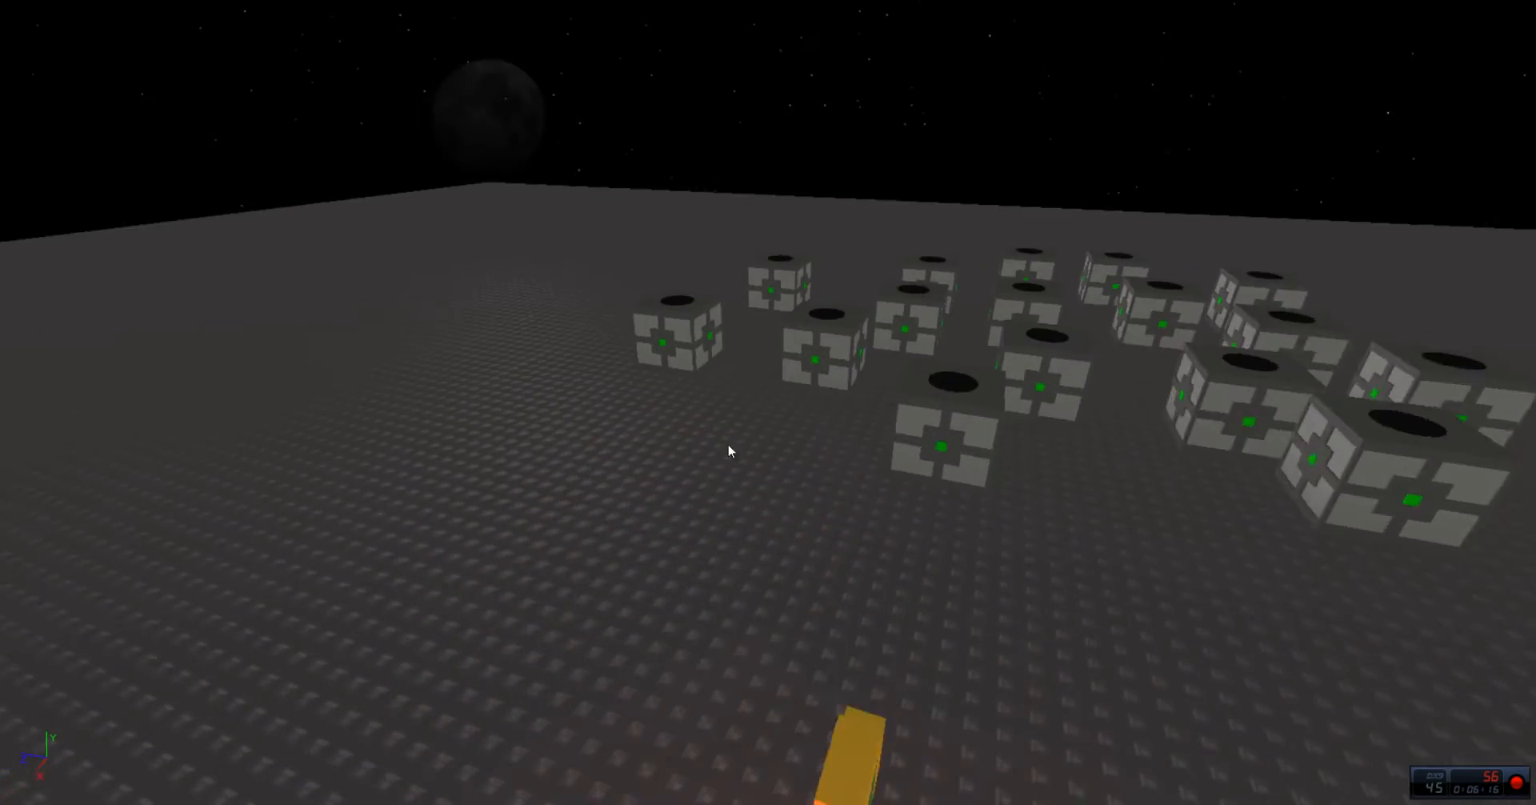
Step: Examine the scattered unioned crates on the baseplate from several sides
drag(728, 445, 731, 464)
key(w)
key(s)
key(s)
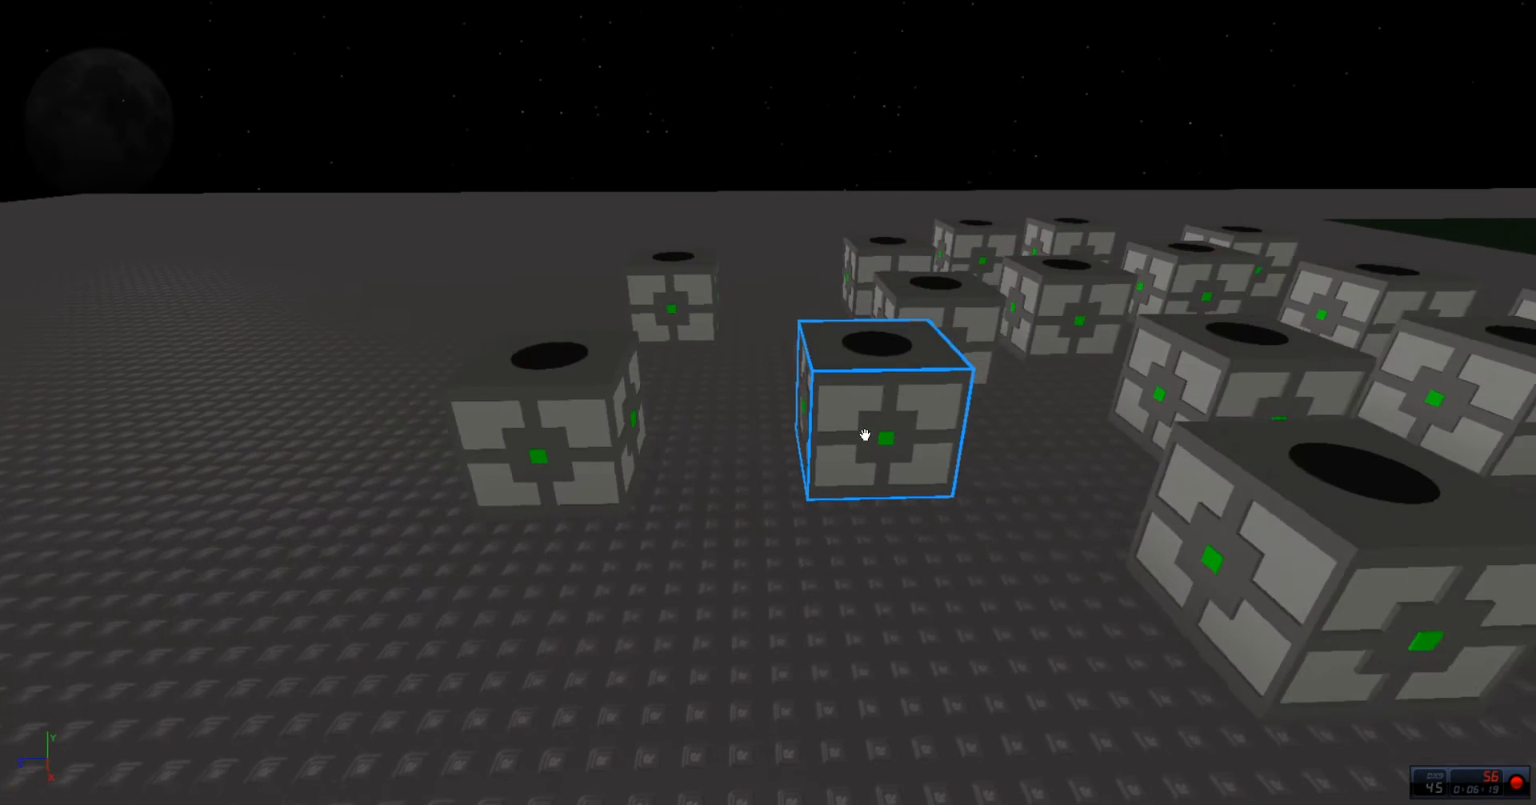
key(d)
key(s)
drag(641, 353, 703, 395)
key(s)
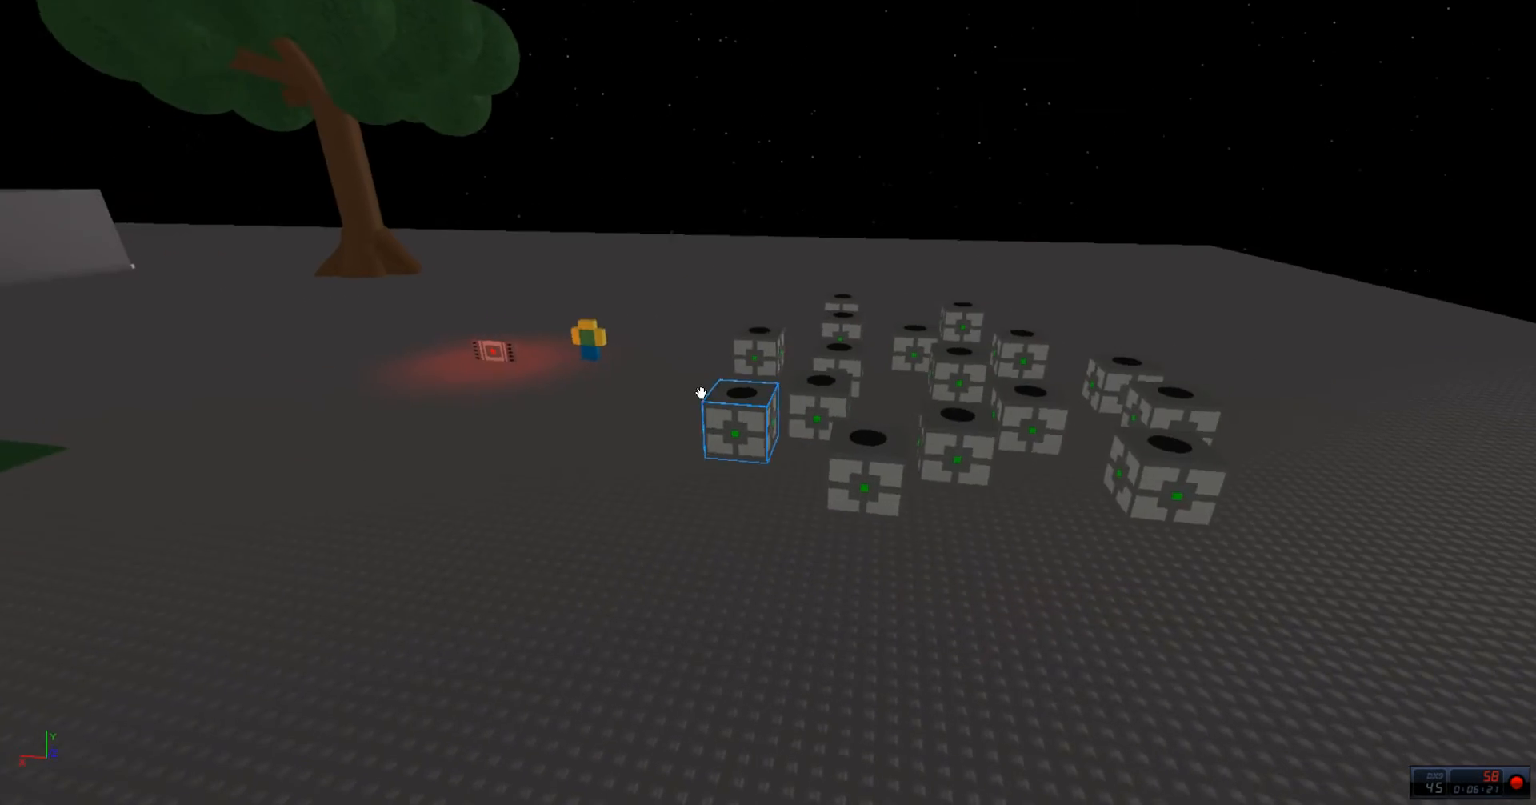
key(w)
key(d)
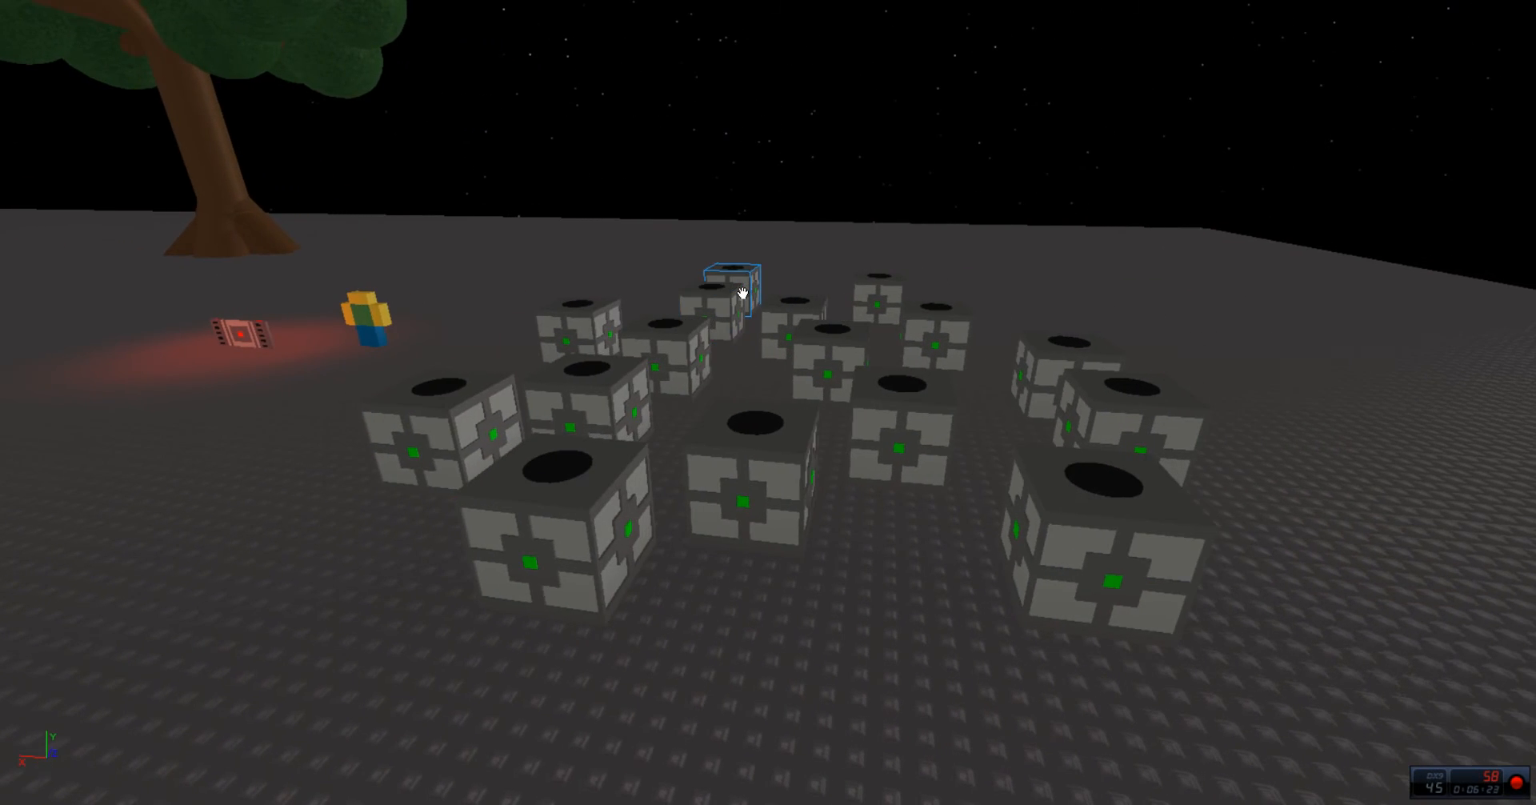
key(s)
key(d)
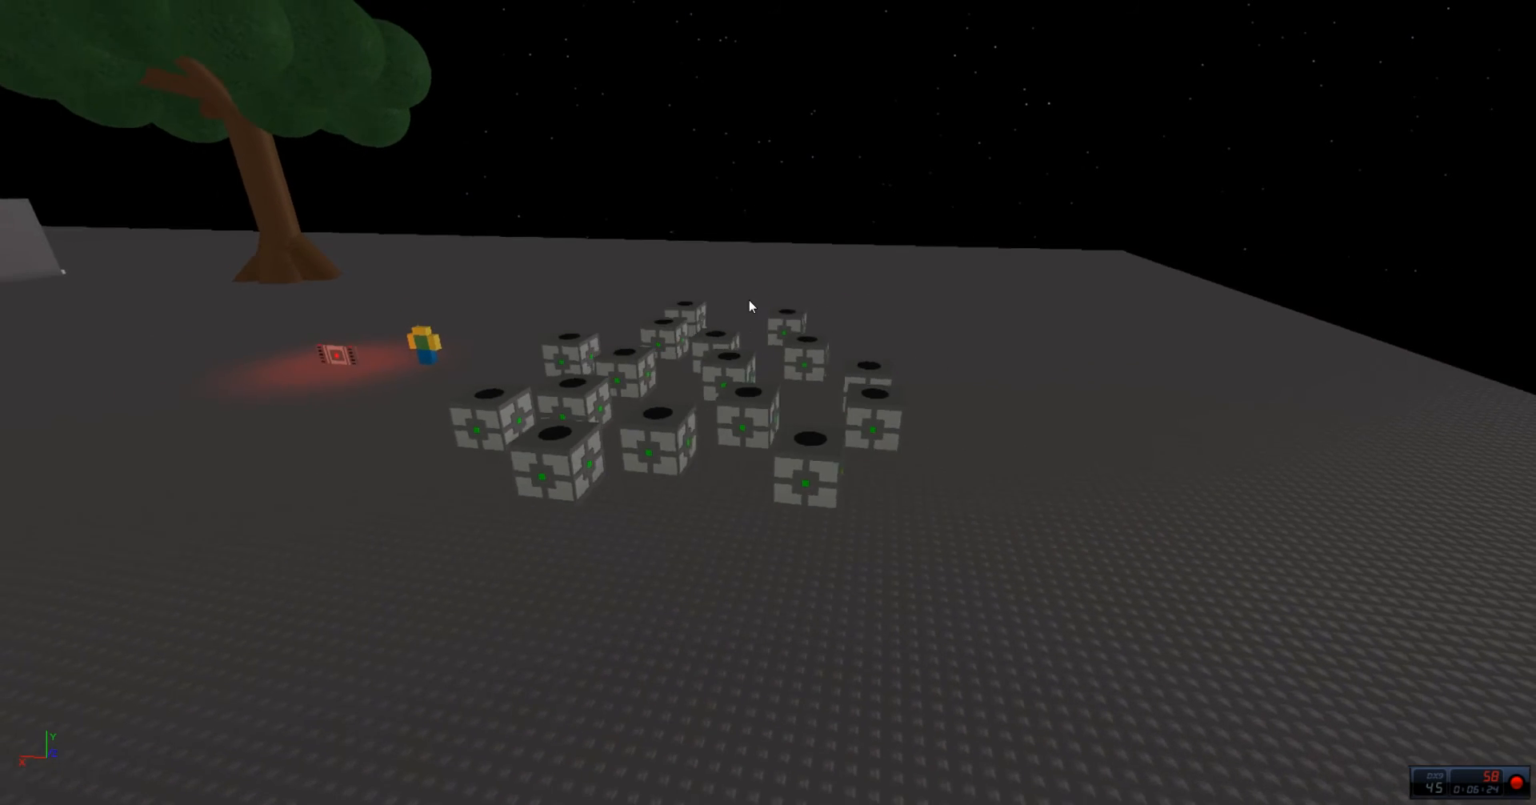
Step: Separate the nearest unioned crate back into its individual parts with their green light
key(w)
drag(747, 298, 932, 232)
key(s)
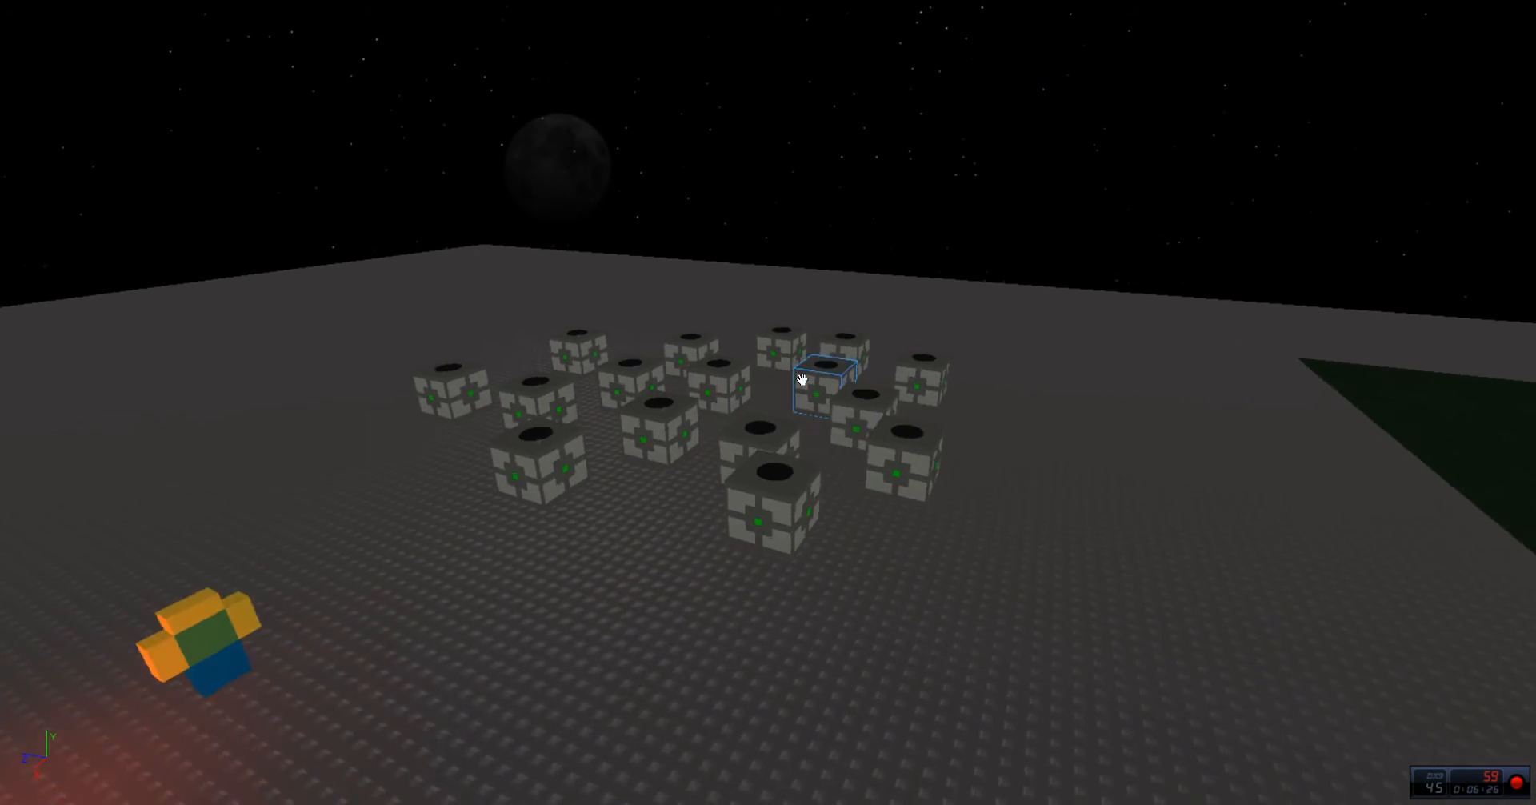
key(w)
key(w)
key(ctrl+v)
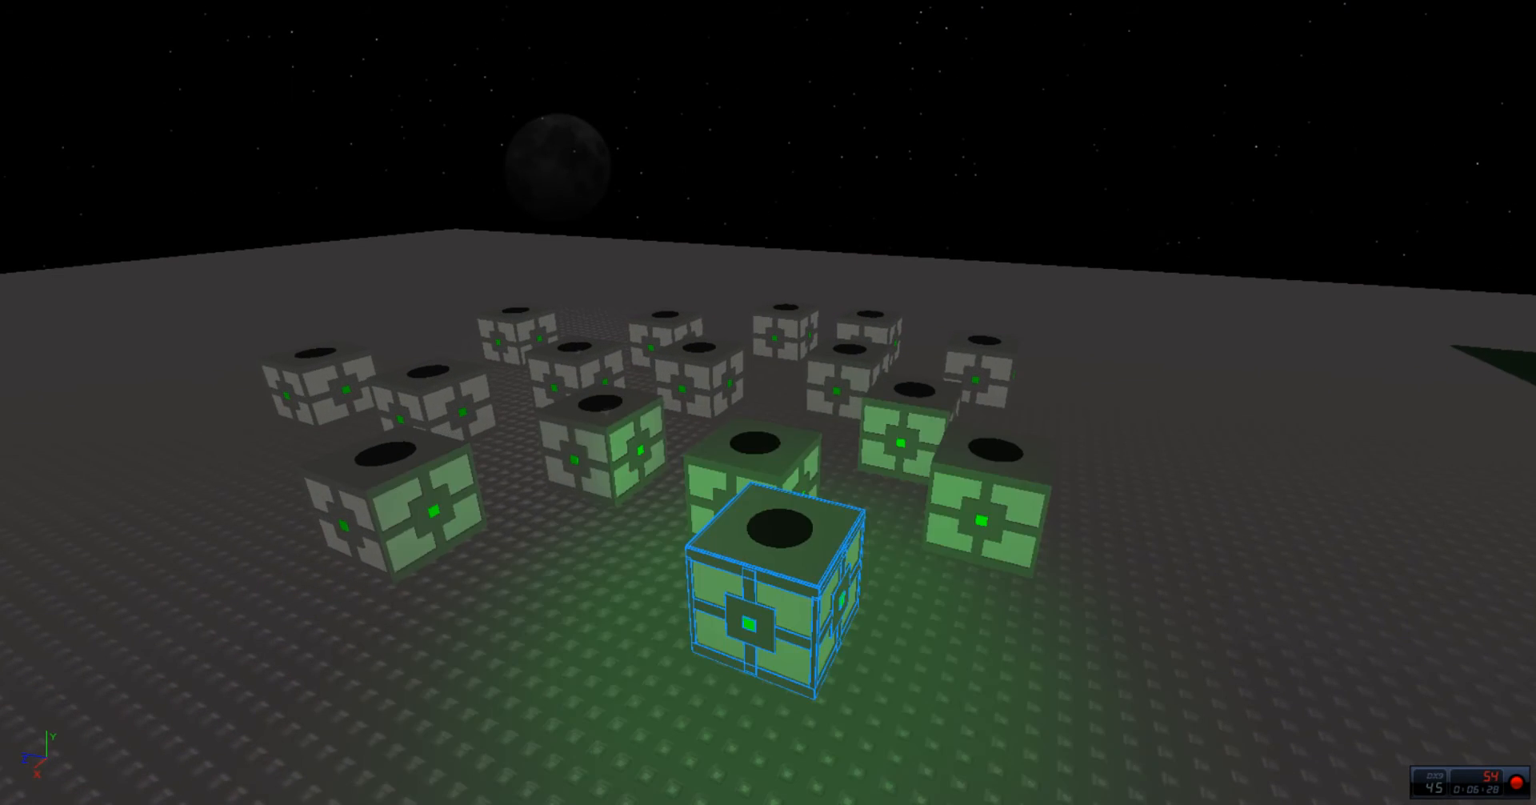
click(1179, 295)
Step: Move the separated, green-glowing crate away from the unioned crates onto open ground
key(w)
drag(1179, 294, 853, 436)
key(s)
key(d)
click(643, 221)
drag(738, 348, 960, 316)
click(788, 310)
key(w)
drag(810, 188, 1178, 477)
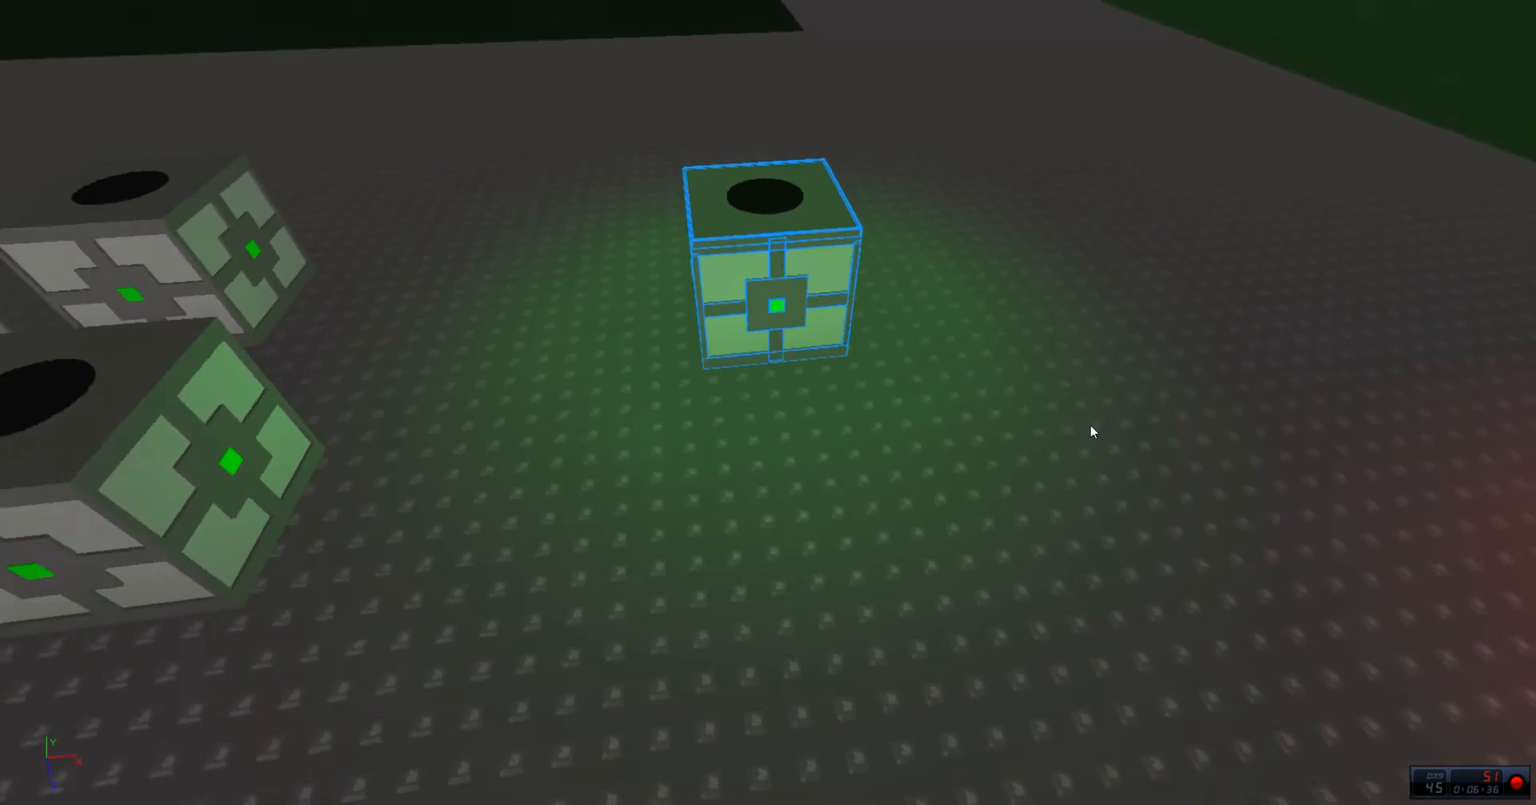
Step: Inspect the selected glowing crate and its separate parts from all sides, and deselect it
key(s)
drag(643, 171, 918, 416)
key(w)
key(w)
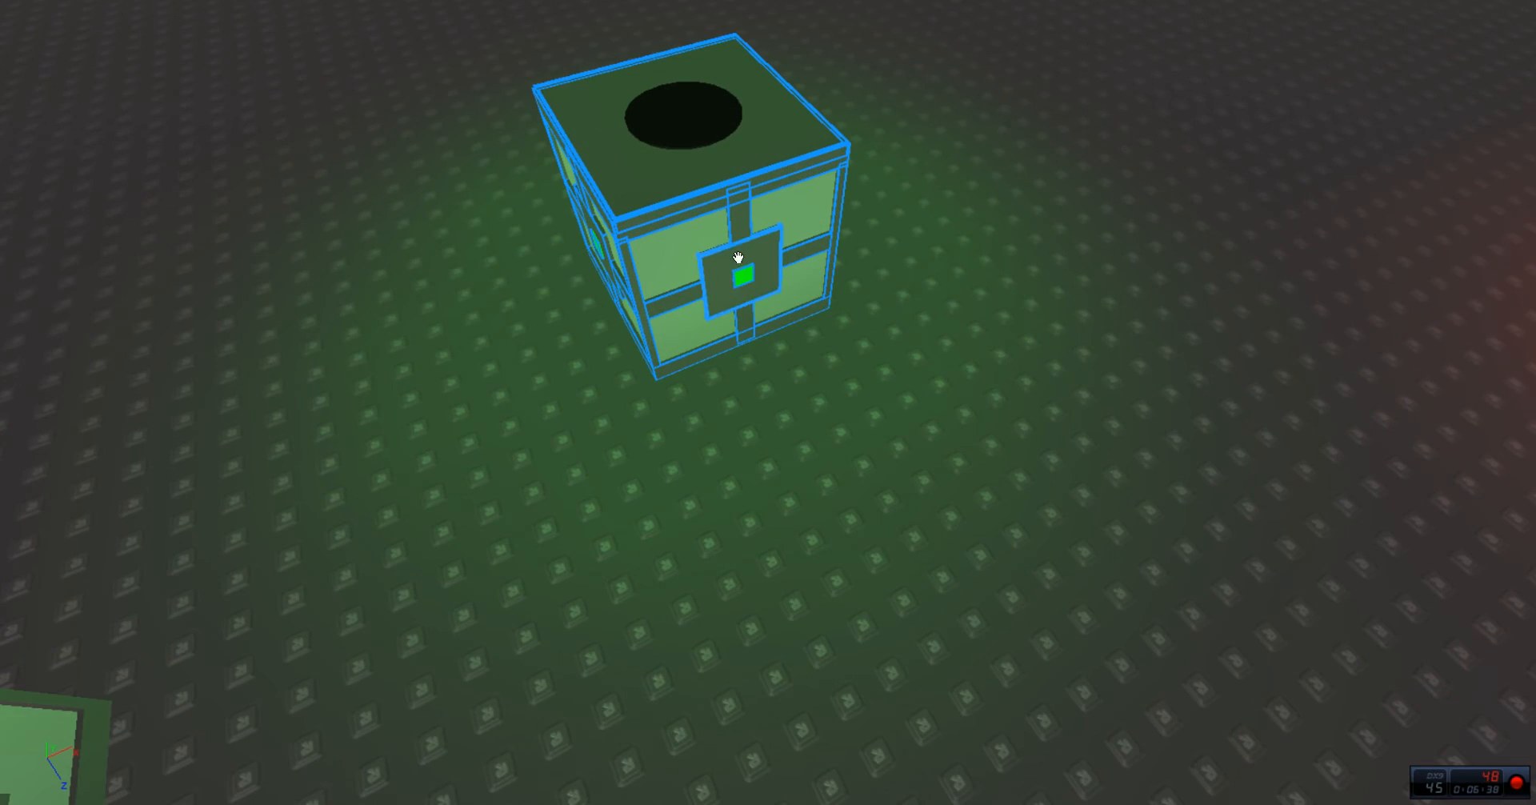
key(a)
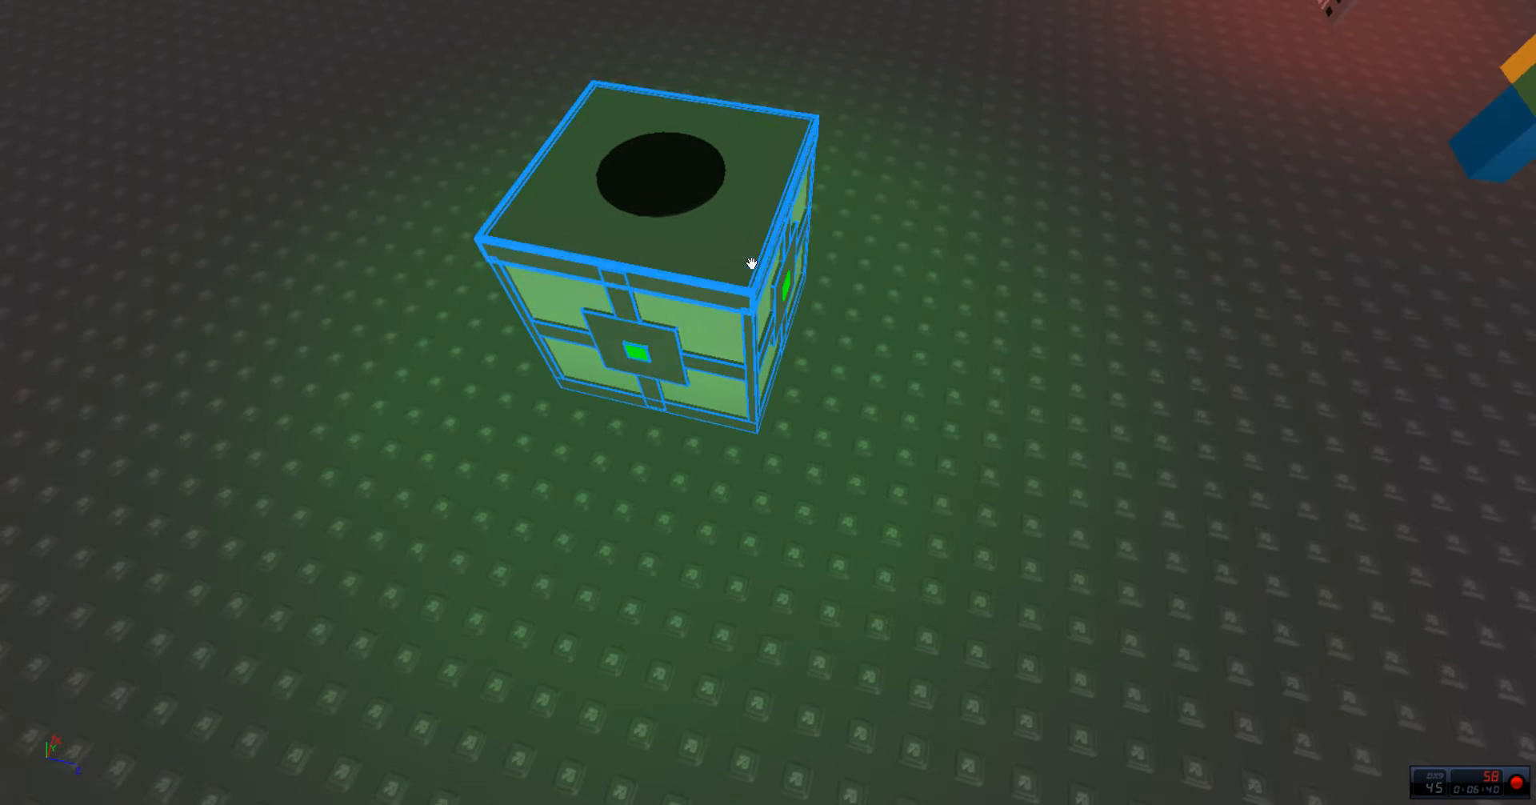
key(a)
key(s)
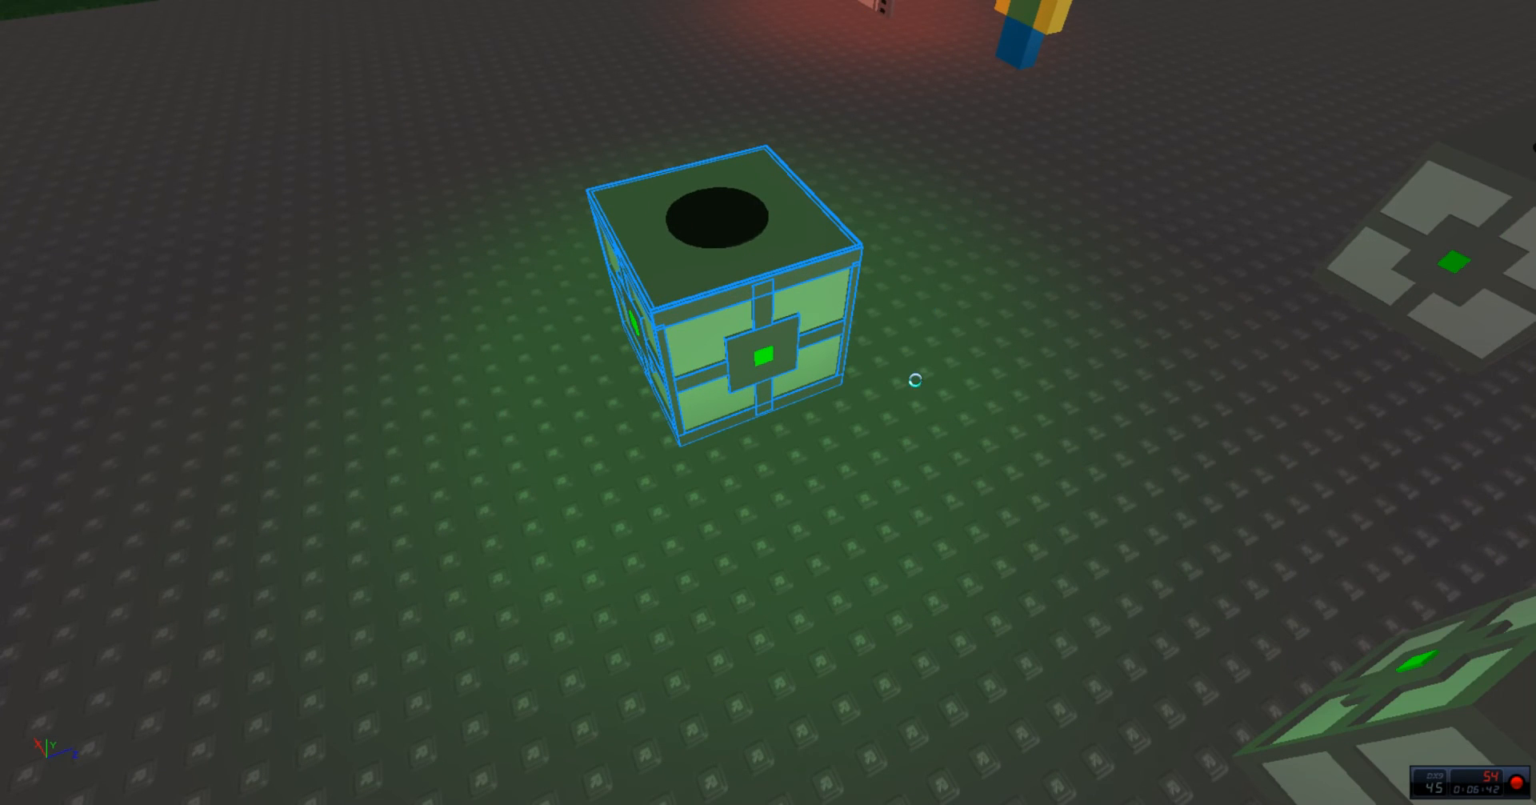
key(d)
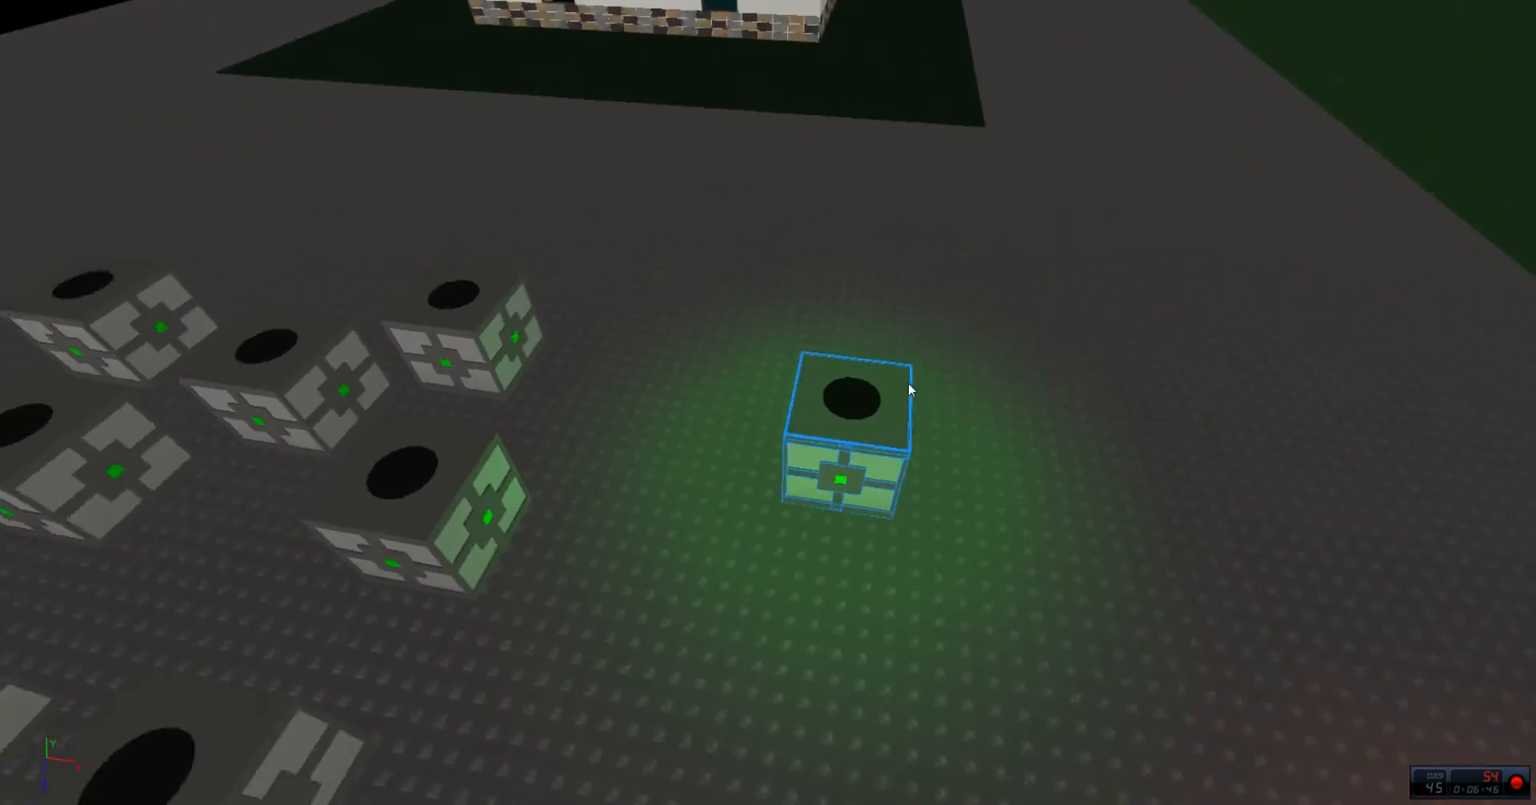
key(w)
right_click(901, 453)
click(725, 389)
right_click(704, 390)
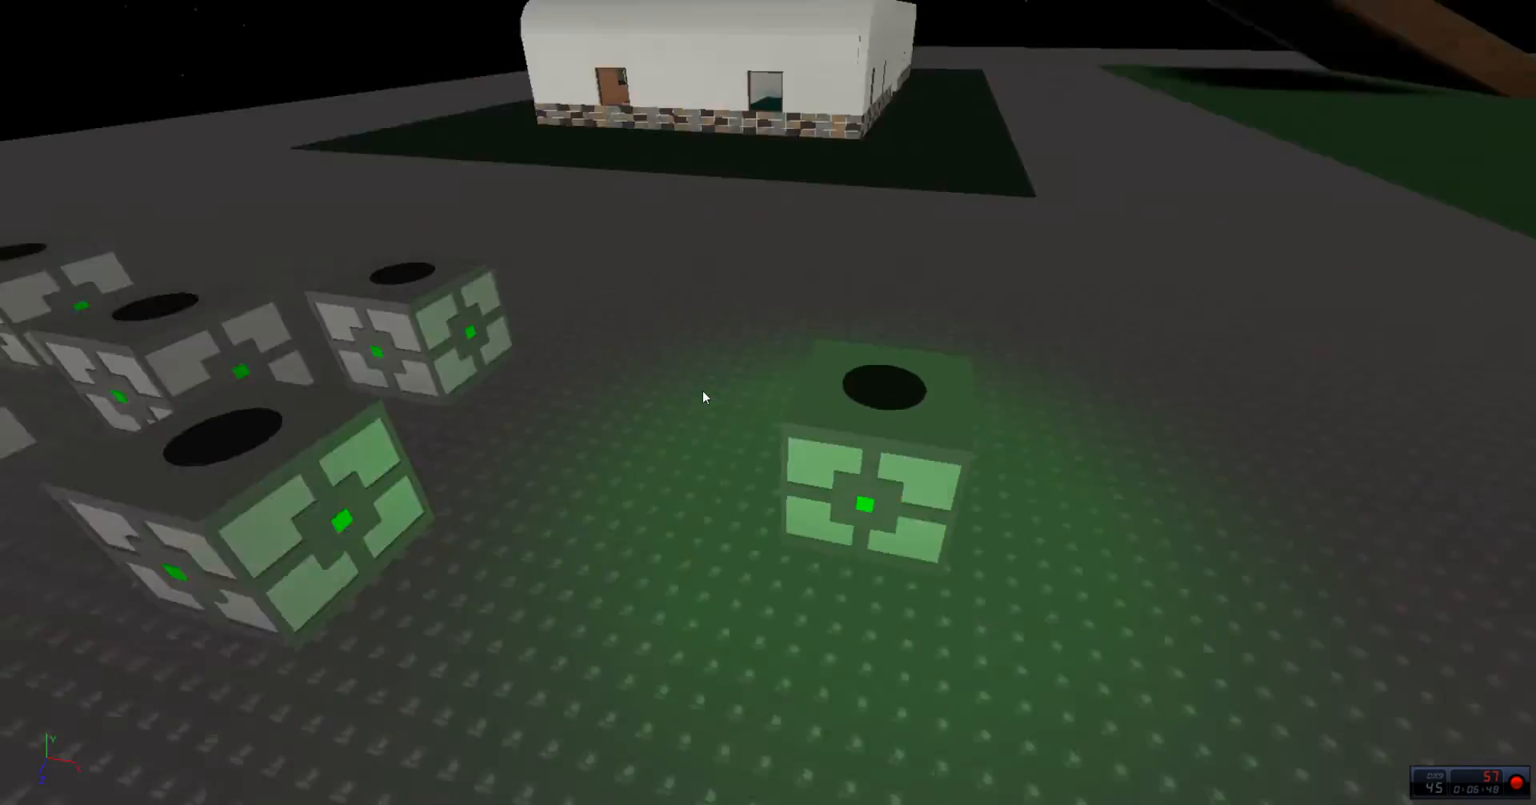
right_click(708, 382)
Step: Compare the glowing multi-part crate with the unlit unioned crates next to it
key(s)
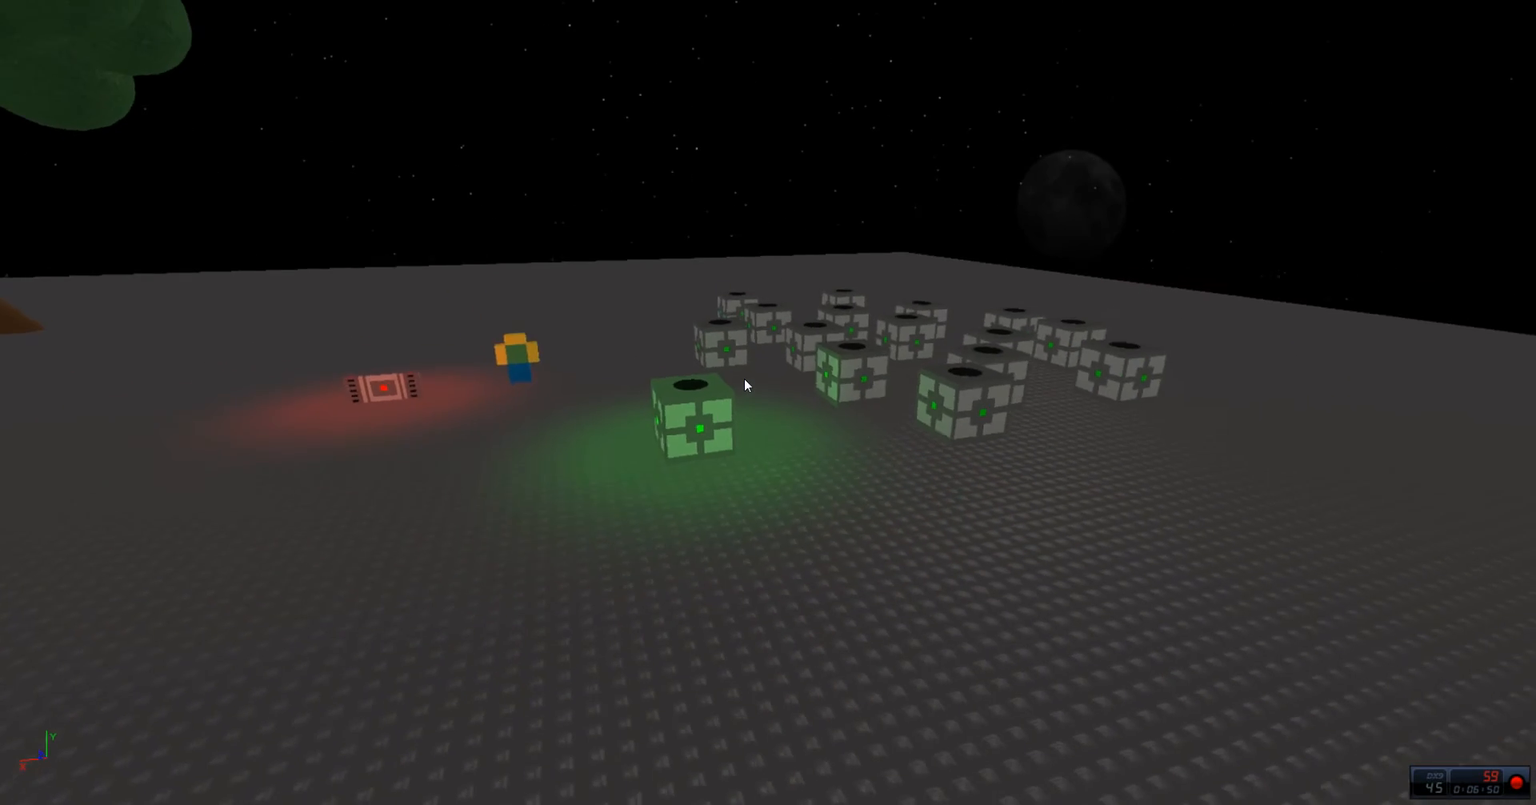
key(w)
key(s)
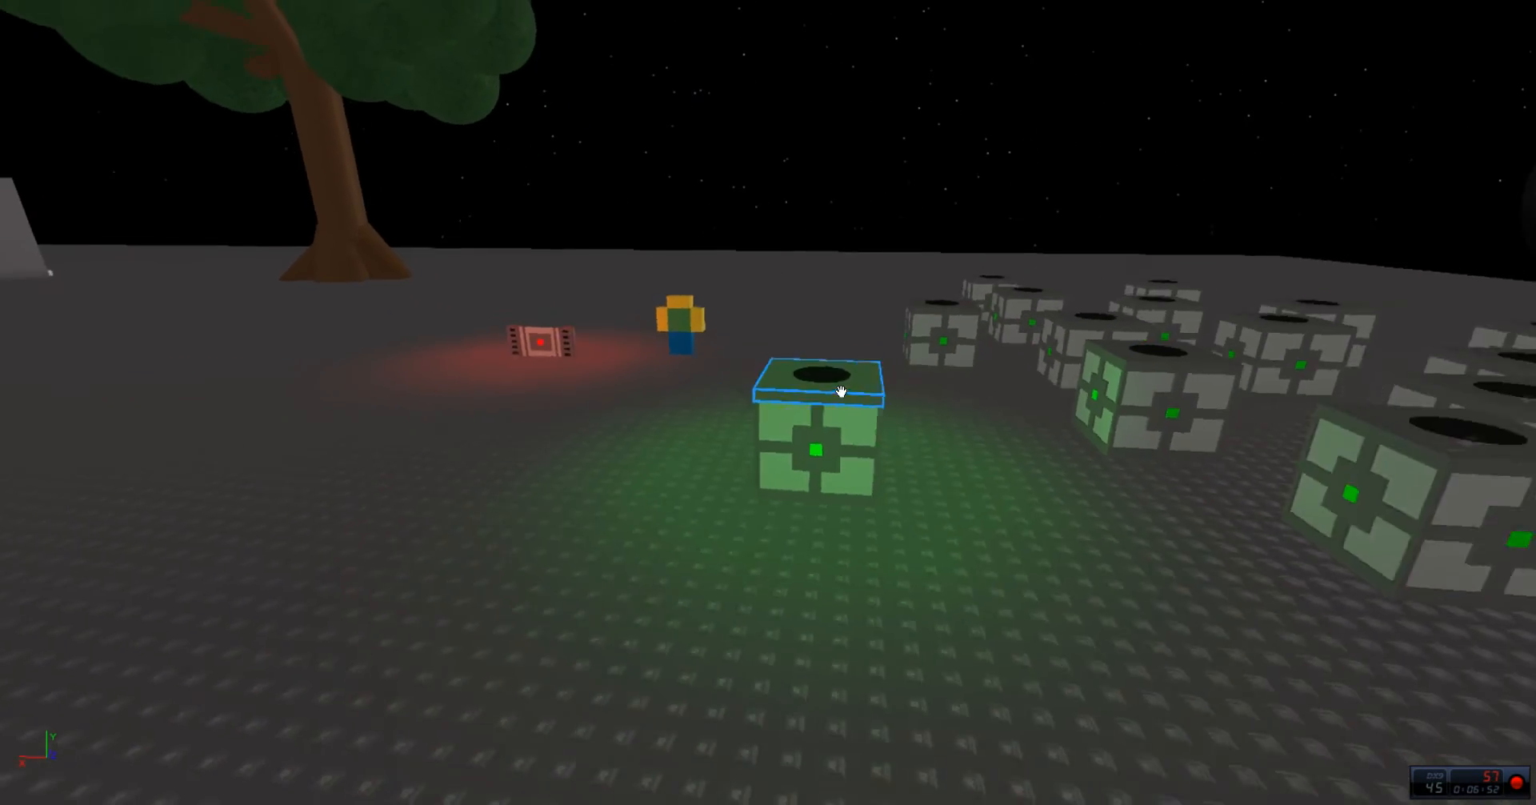
key(d)
key(w)
key(s)
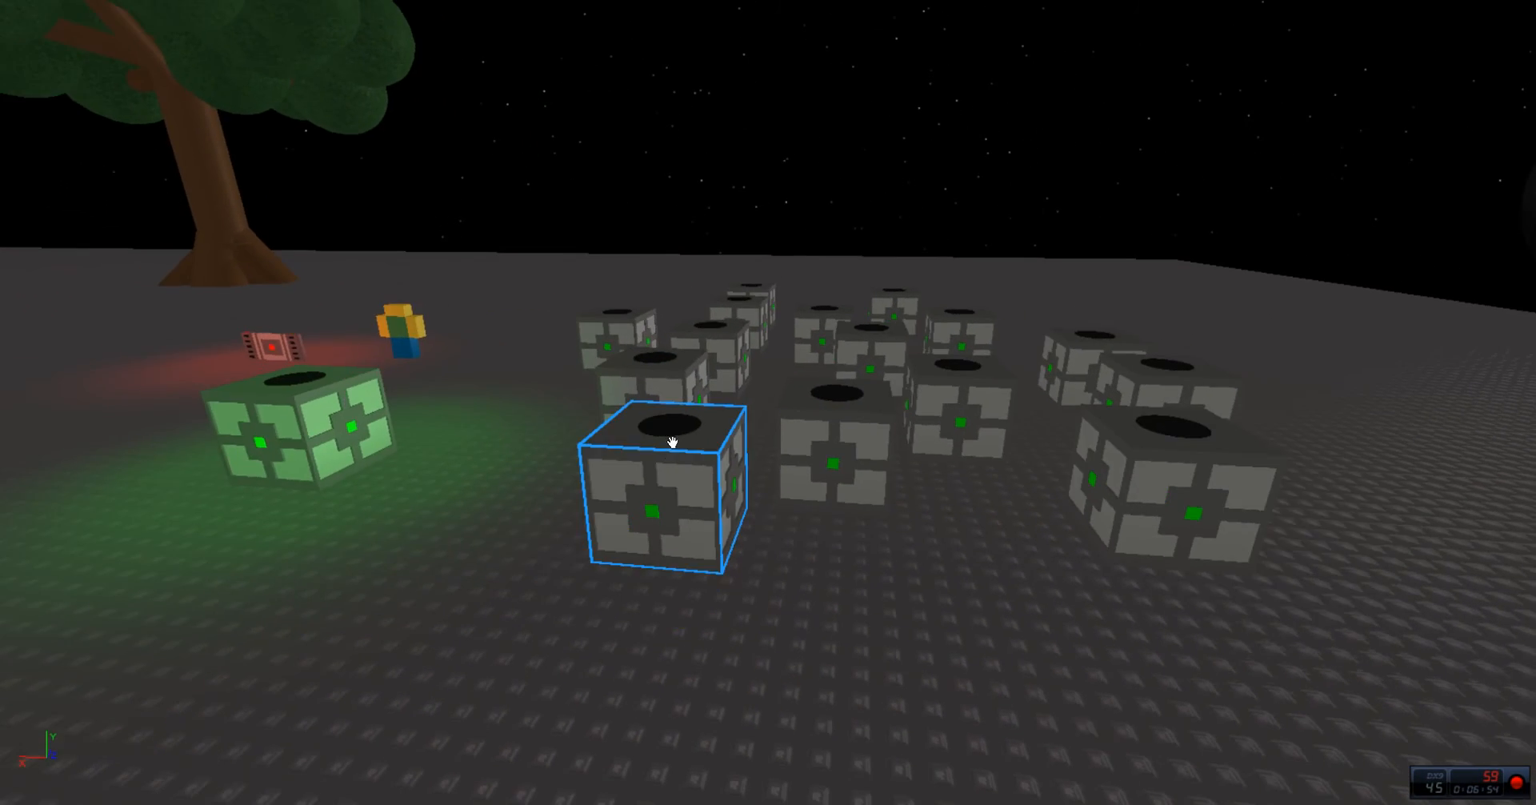
key(w)
key(a)
scroll(319, 645, down, 5)
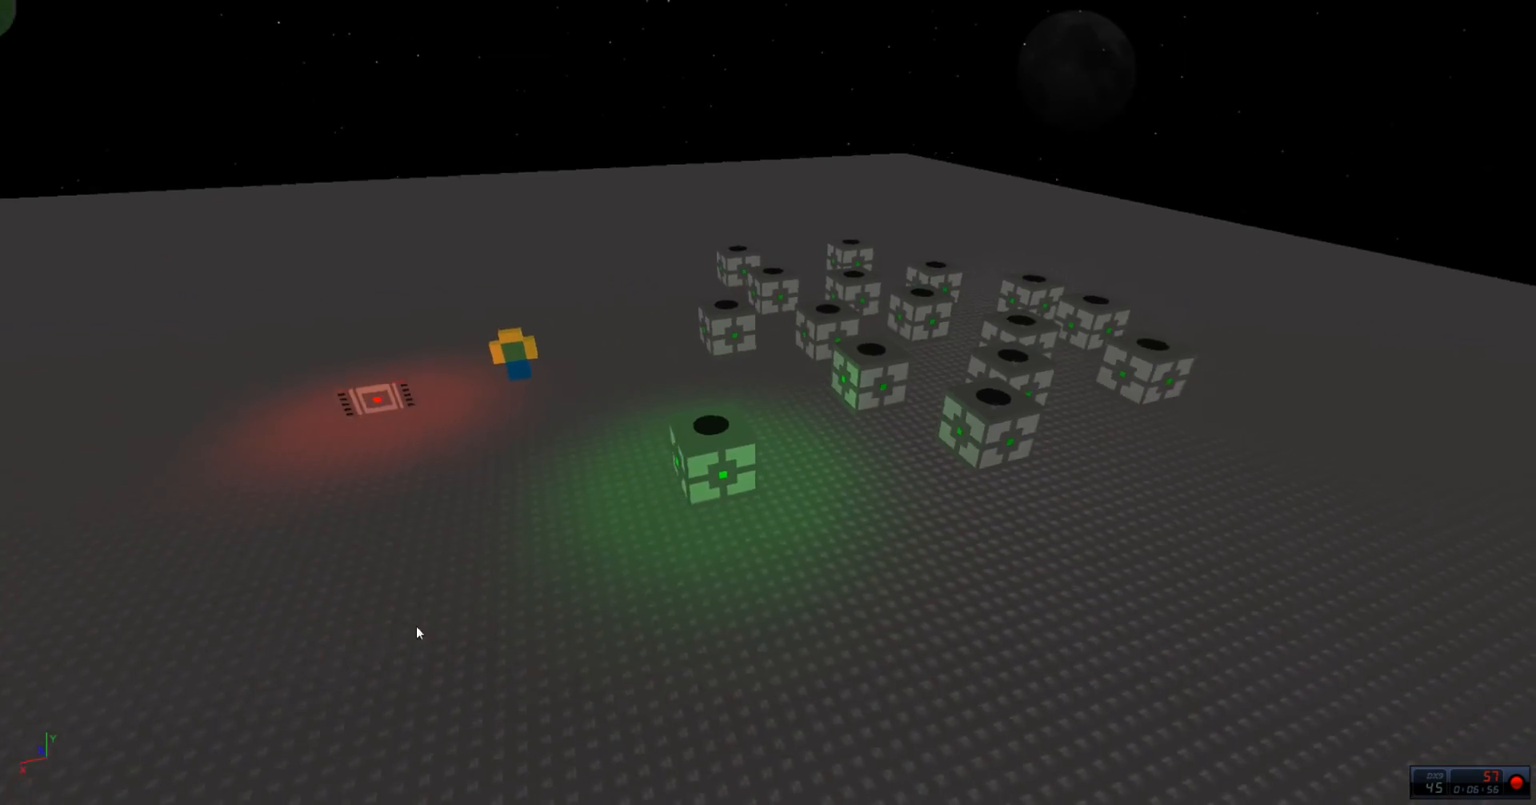
scroll(696, 401, up, 4)
Step: Survey the whole scene from a distance and look at the unioned crates up close
drag(696, 401, 1003, 614)
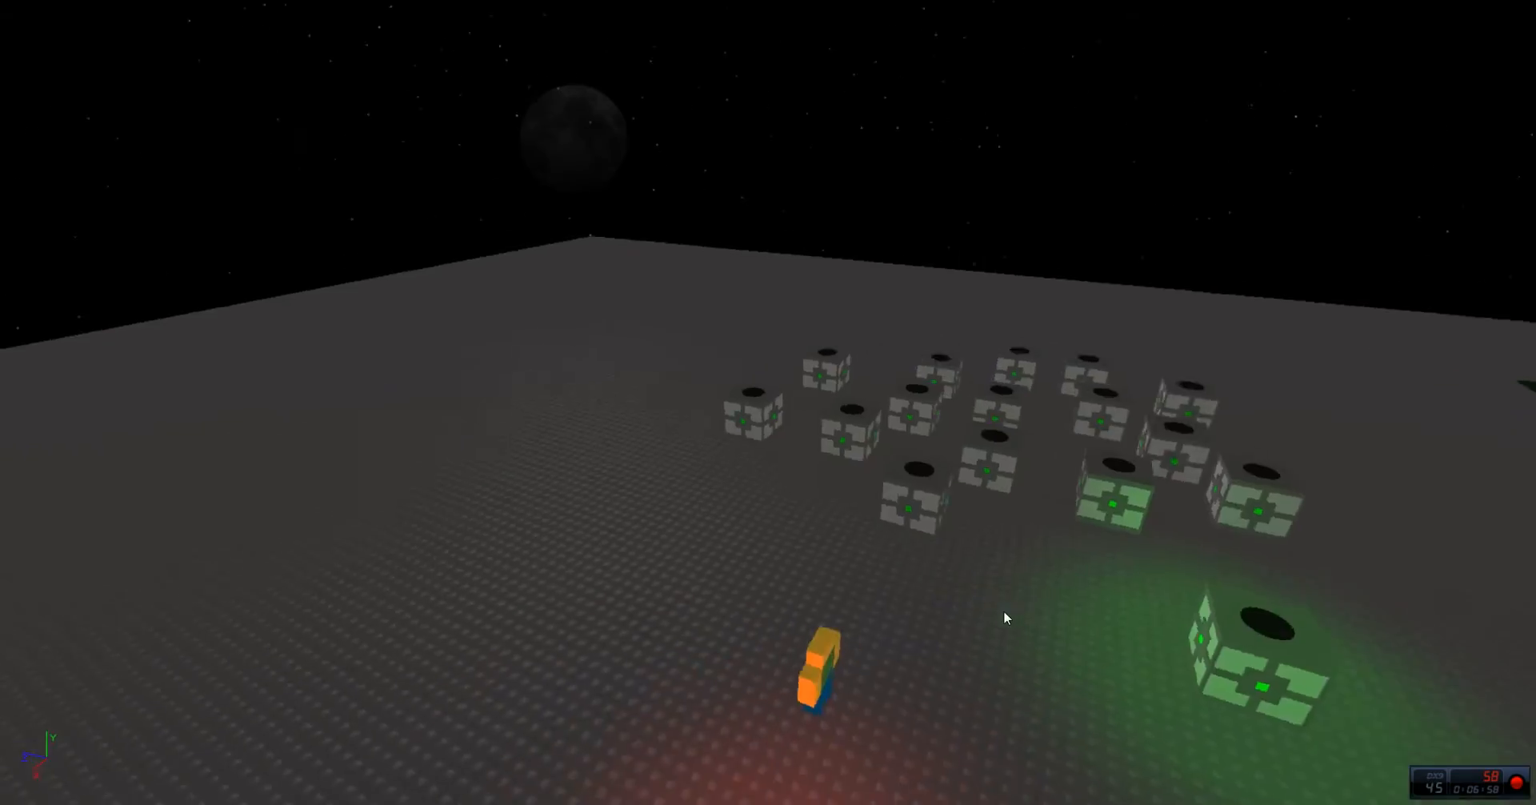
key(s)
key(d)
drag(891, 560, 831, 542)
key(d)
key(s)
key(w)
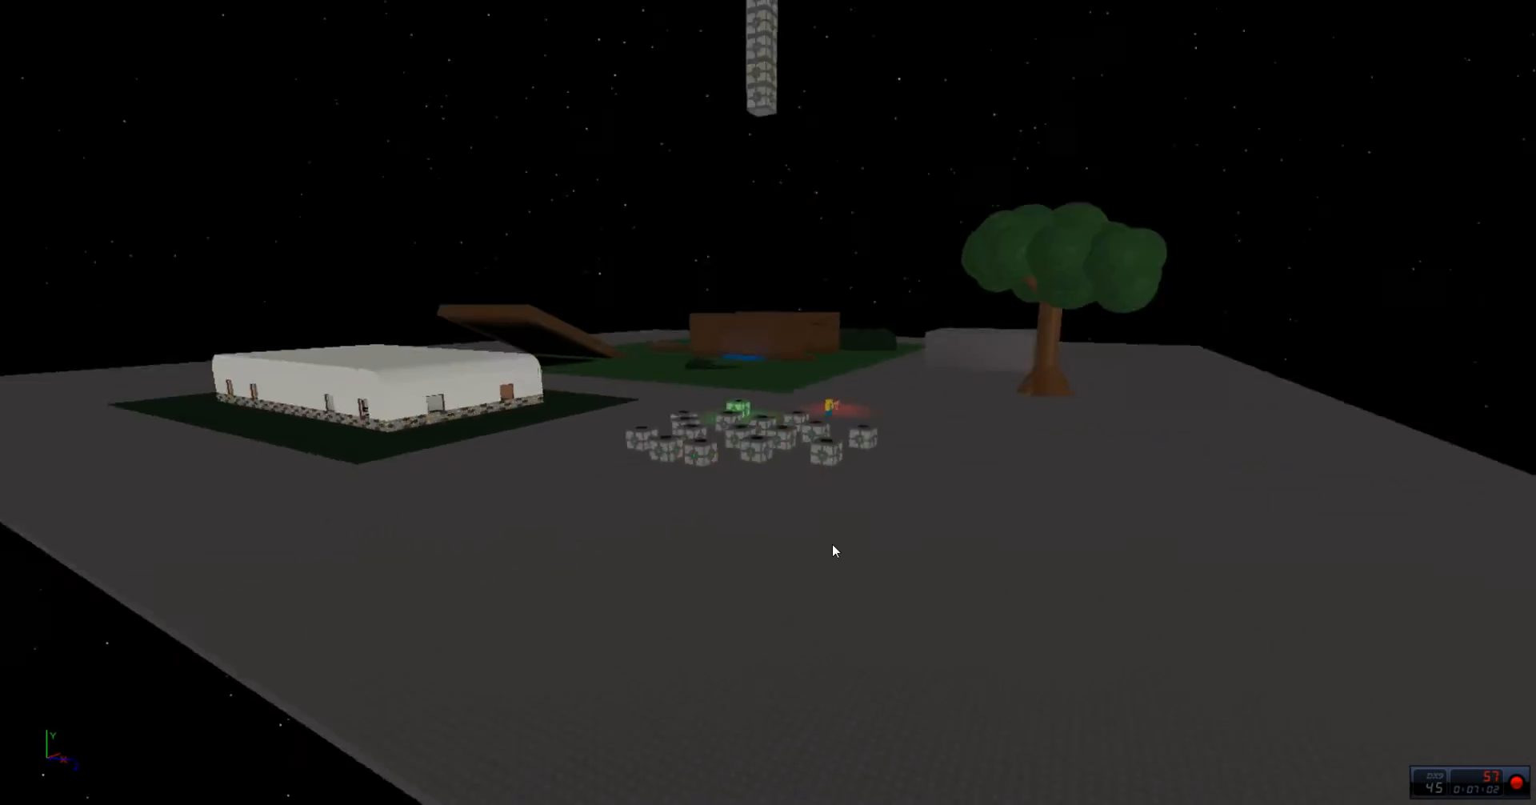
key(a)
mouse_move(780, 481)
mouse_down()
mouse_move(800, 501)
mouse_move(798, 482)
mouse_up()
key(w)
key(a)
key(s)
key(w)
key(w)
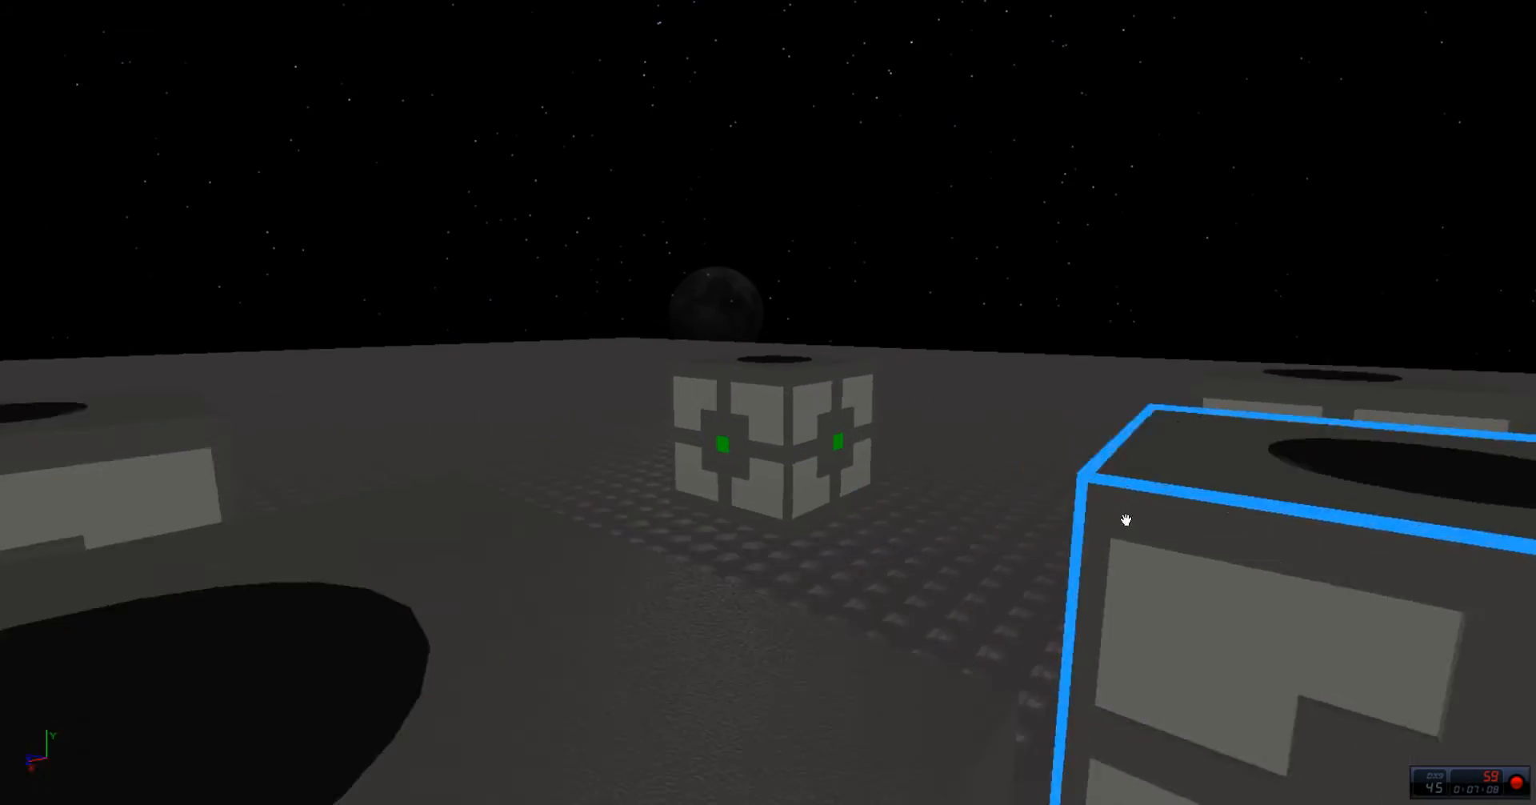
drag(1124, 521, 624, 372)
key(d)
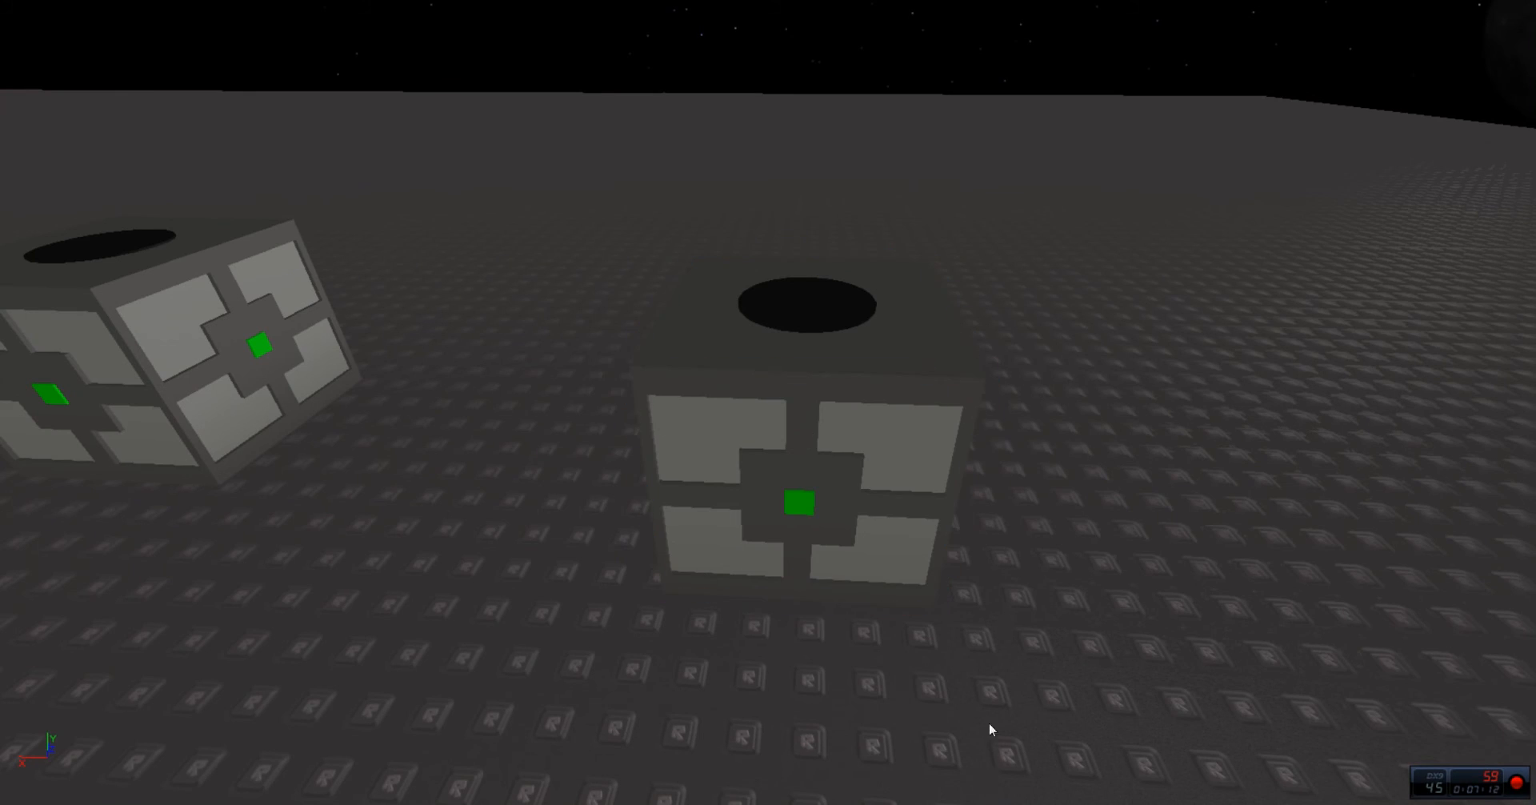
Step: View the field of scattered unioned crates up close and from several distant angles across the baseplate
key(d)
drag(990, 724, 957, 480)
key(s)
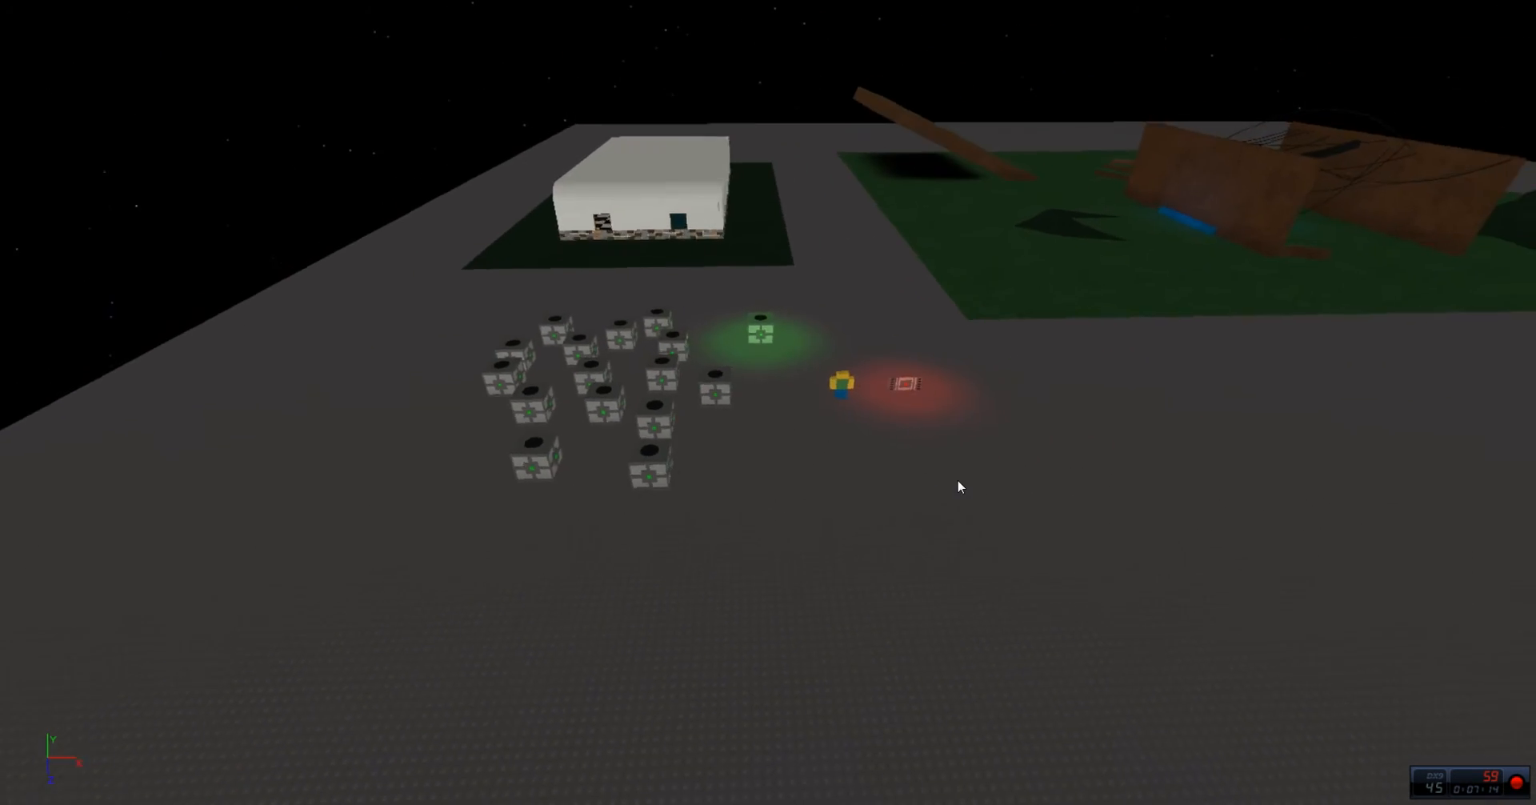
key(w)
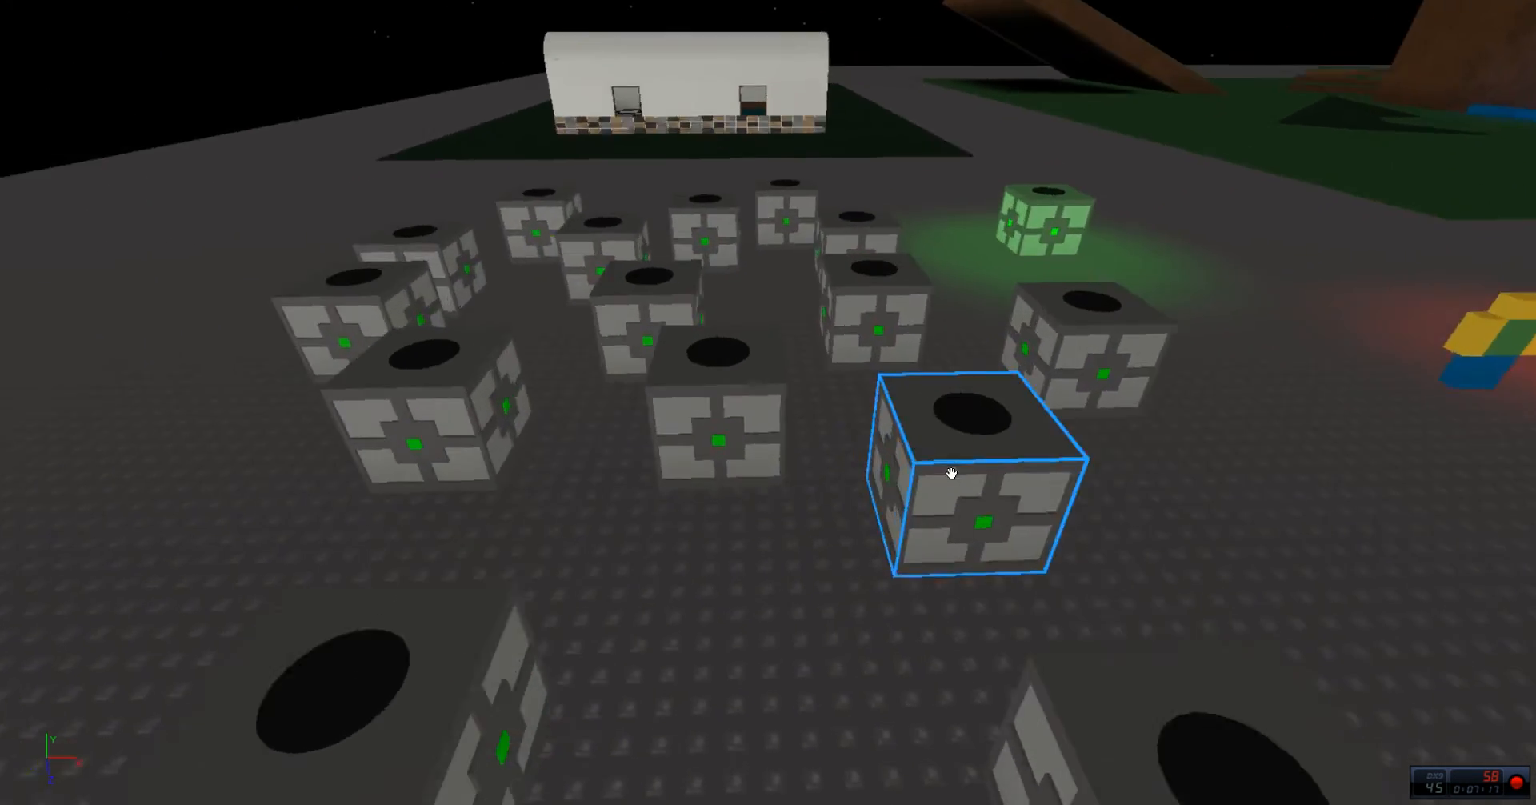
drag(951, 474, 1107, 342)
key(s)
key(w)
key(s)
key(w)
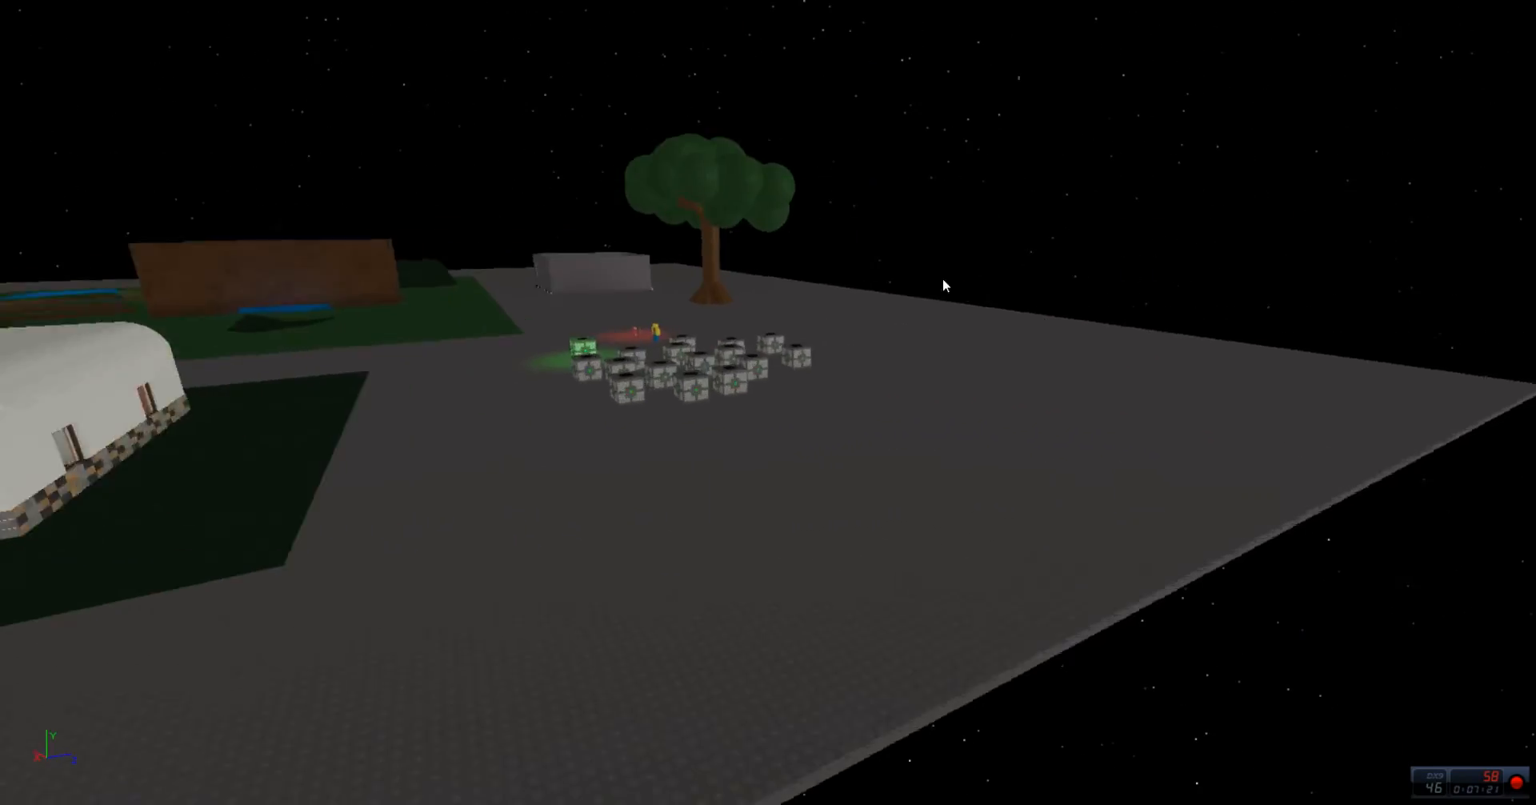
drag(953, 207, 990, 224)
key(s)
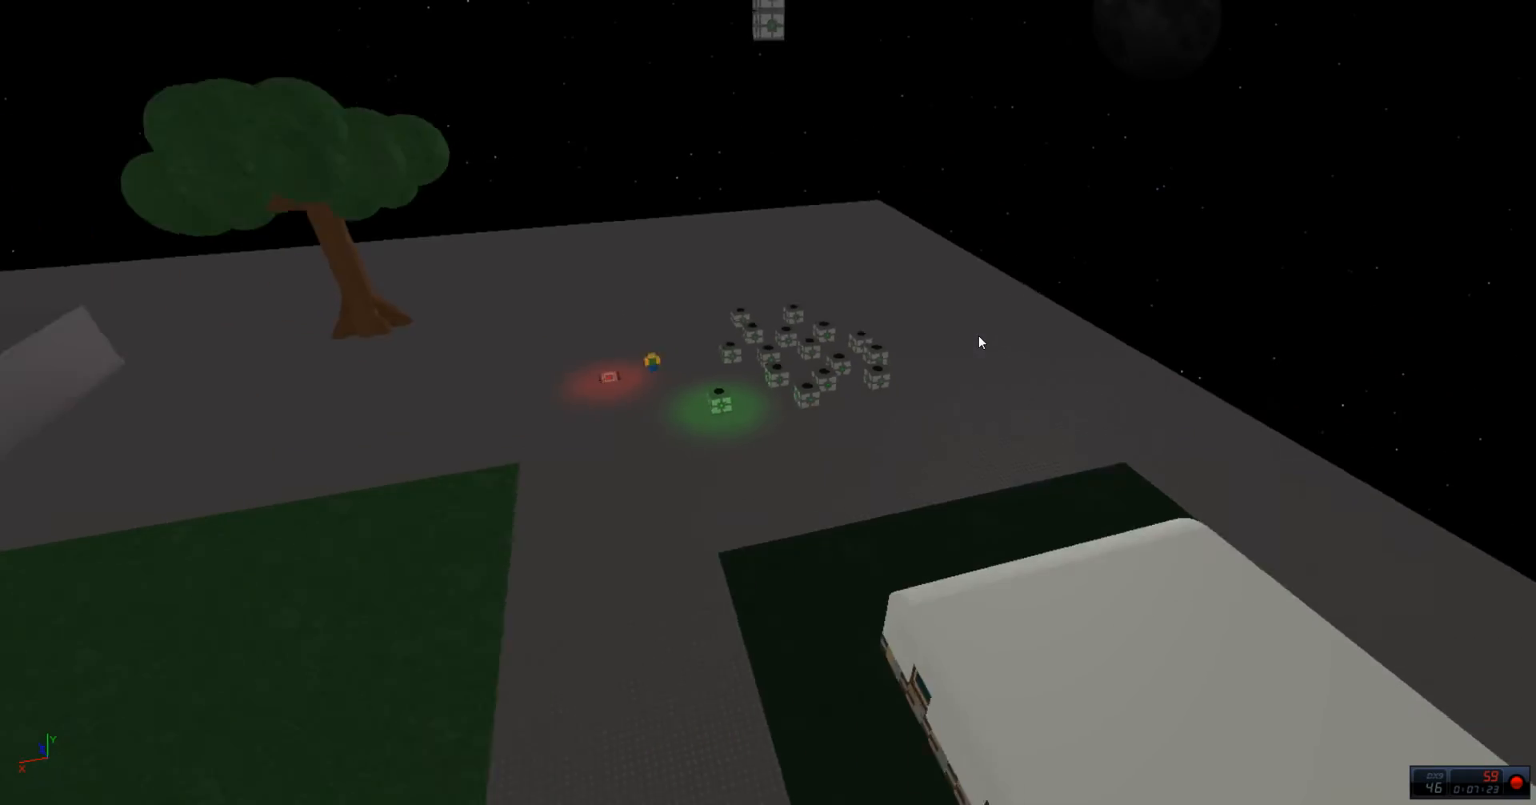
Step: Circle the green-glowing crate, the red-lit object and the nearby unioned crates to compare their lighting
key(w)
key(d)
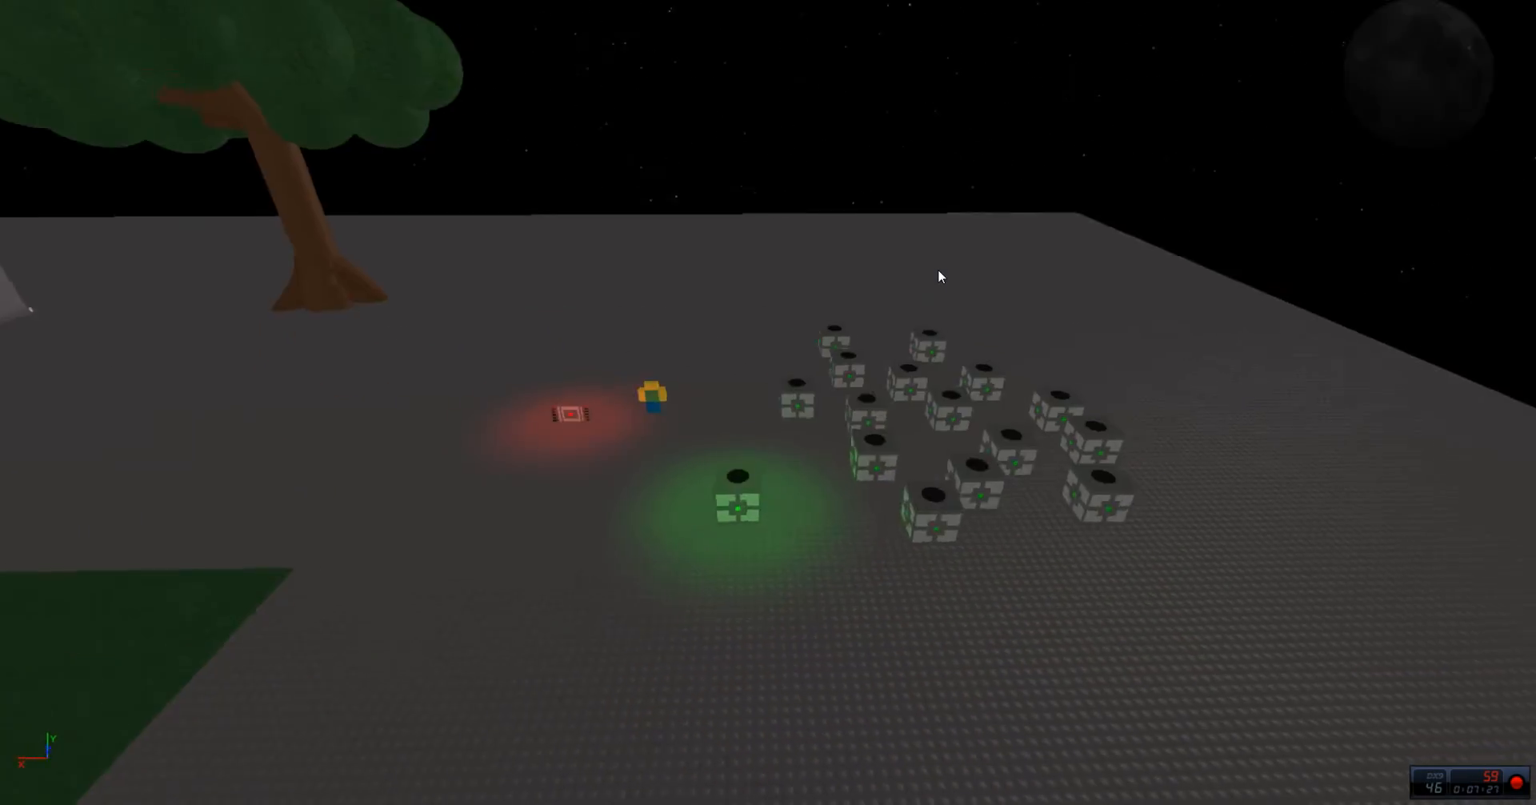
key(d)
key(w)
key(a)
key(s)
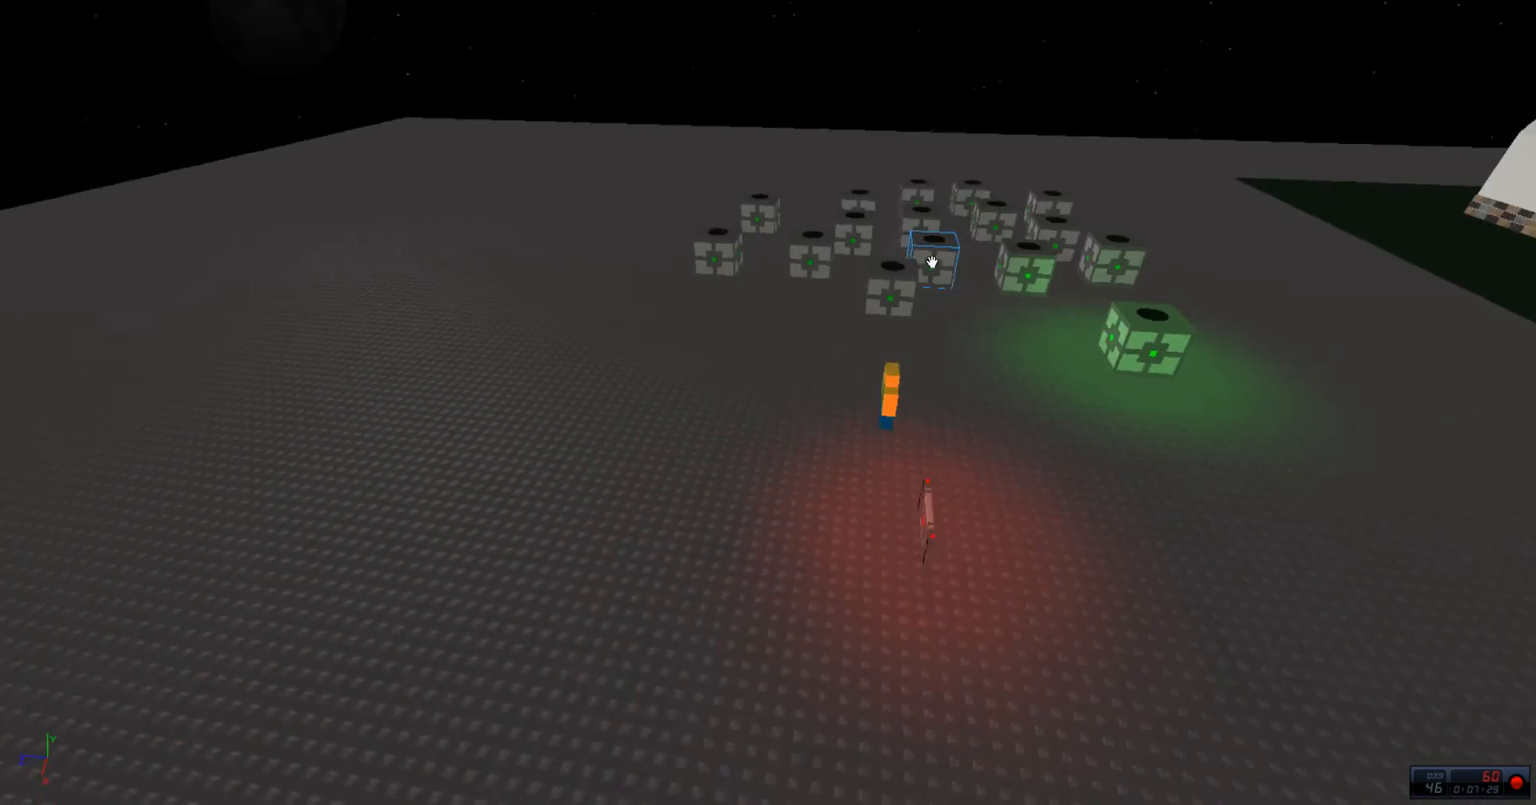
key(d)
key(w)
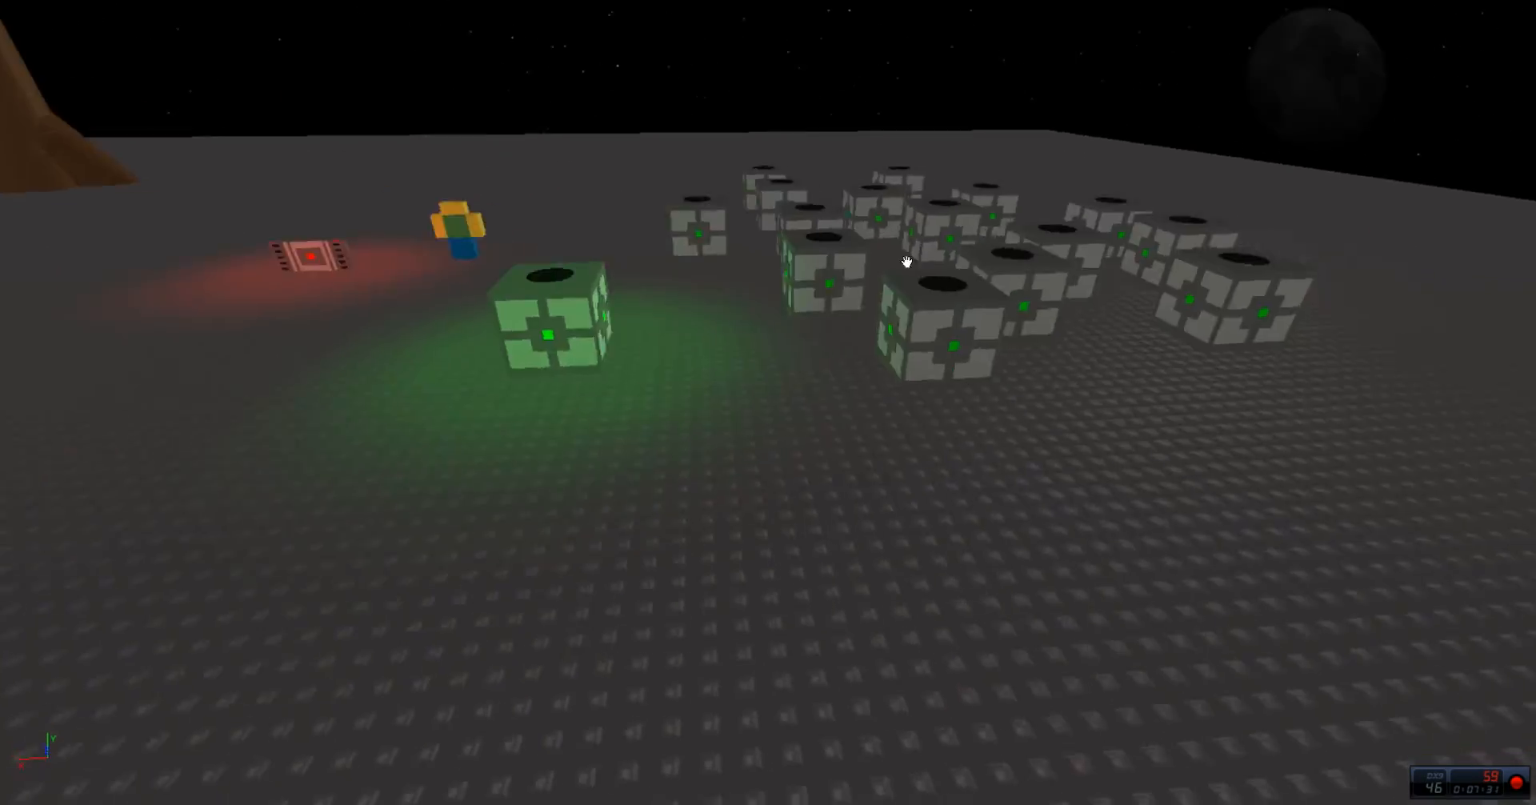
Step: Survey the whole map around the white building, the tree and the crate field from afar
key(s)
key(a)
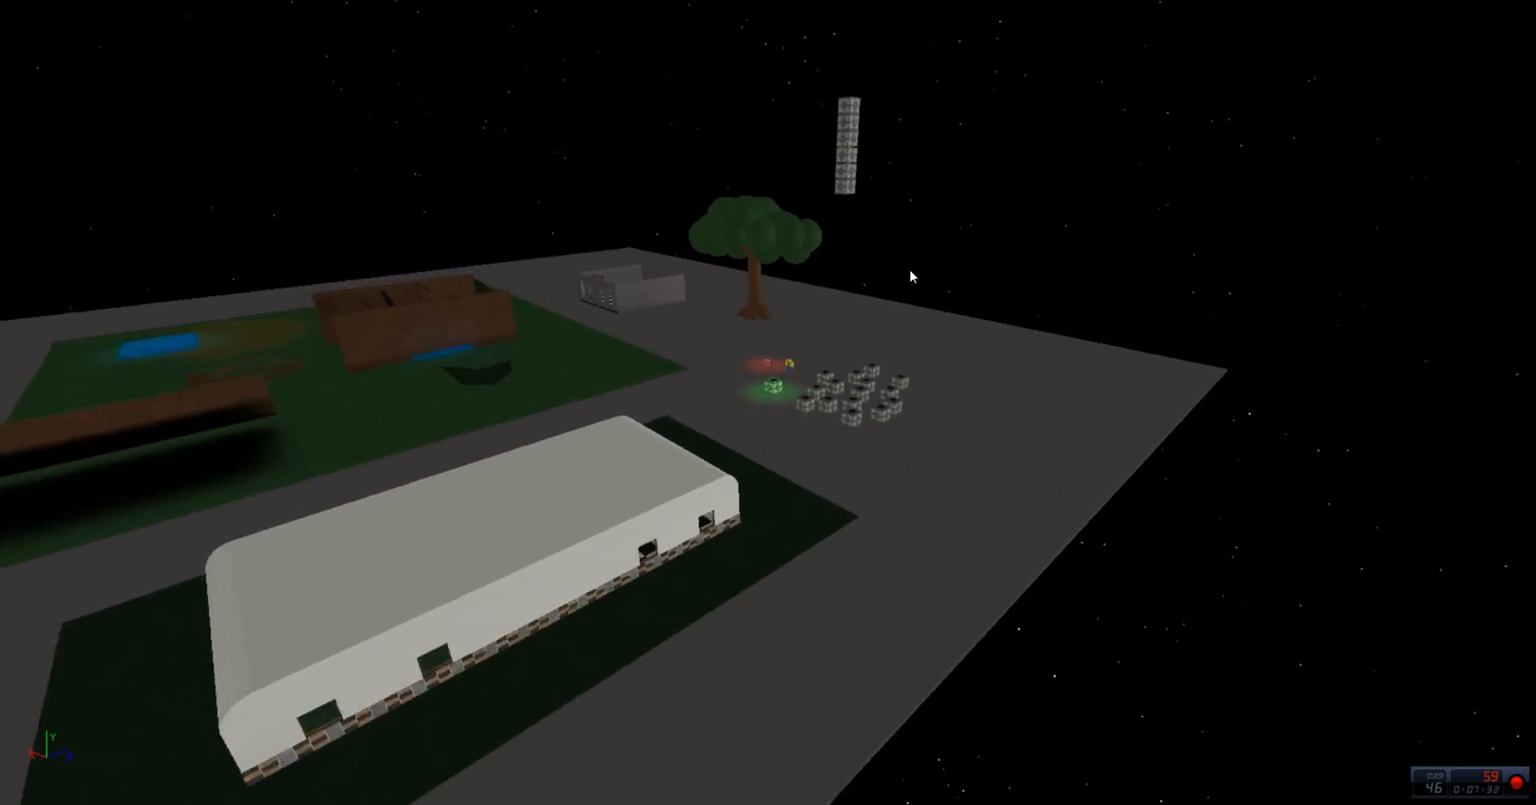
key(w)
key(a)
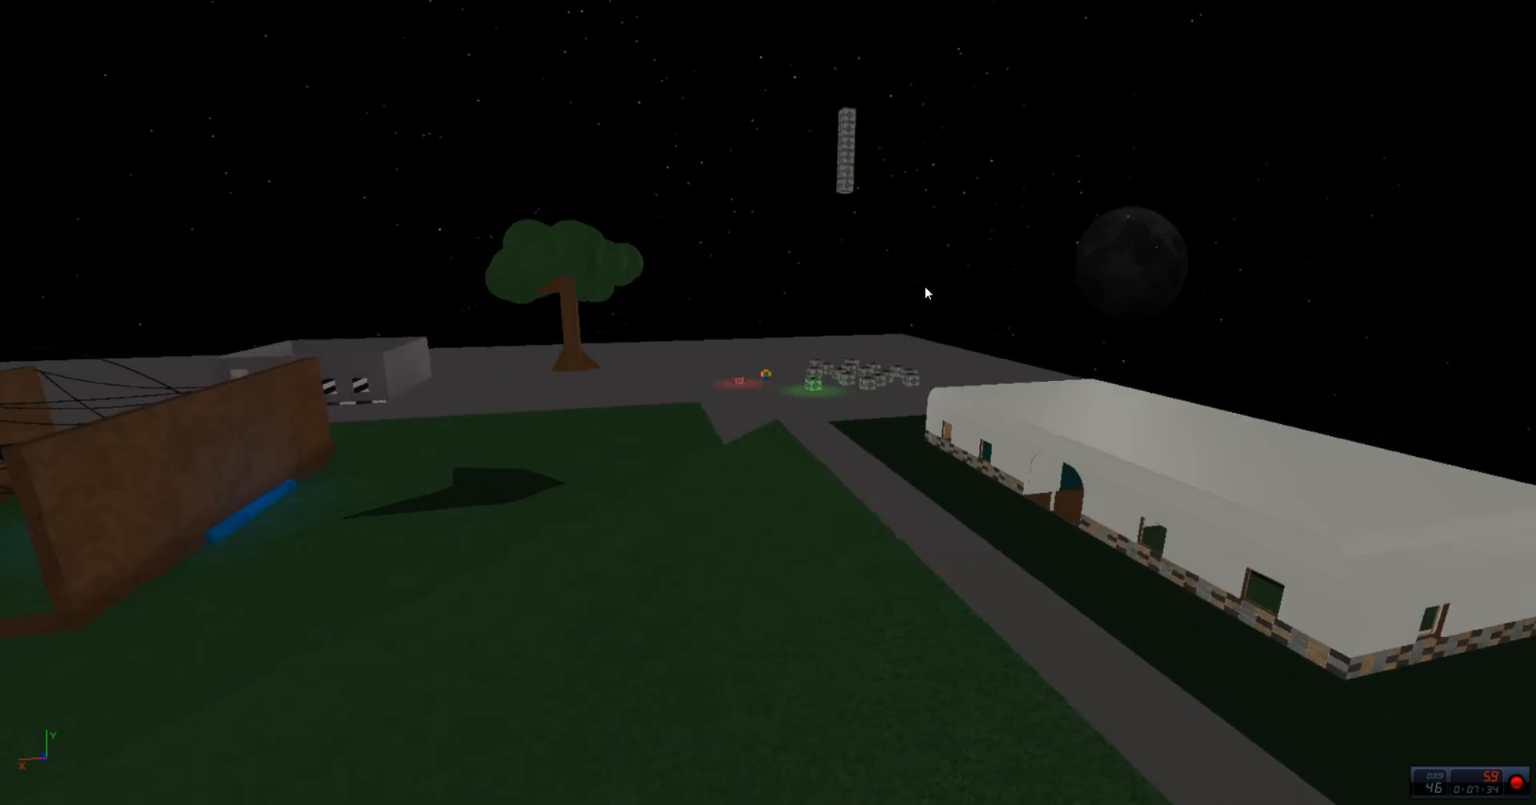
key(w)
key(s)
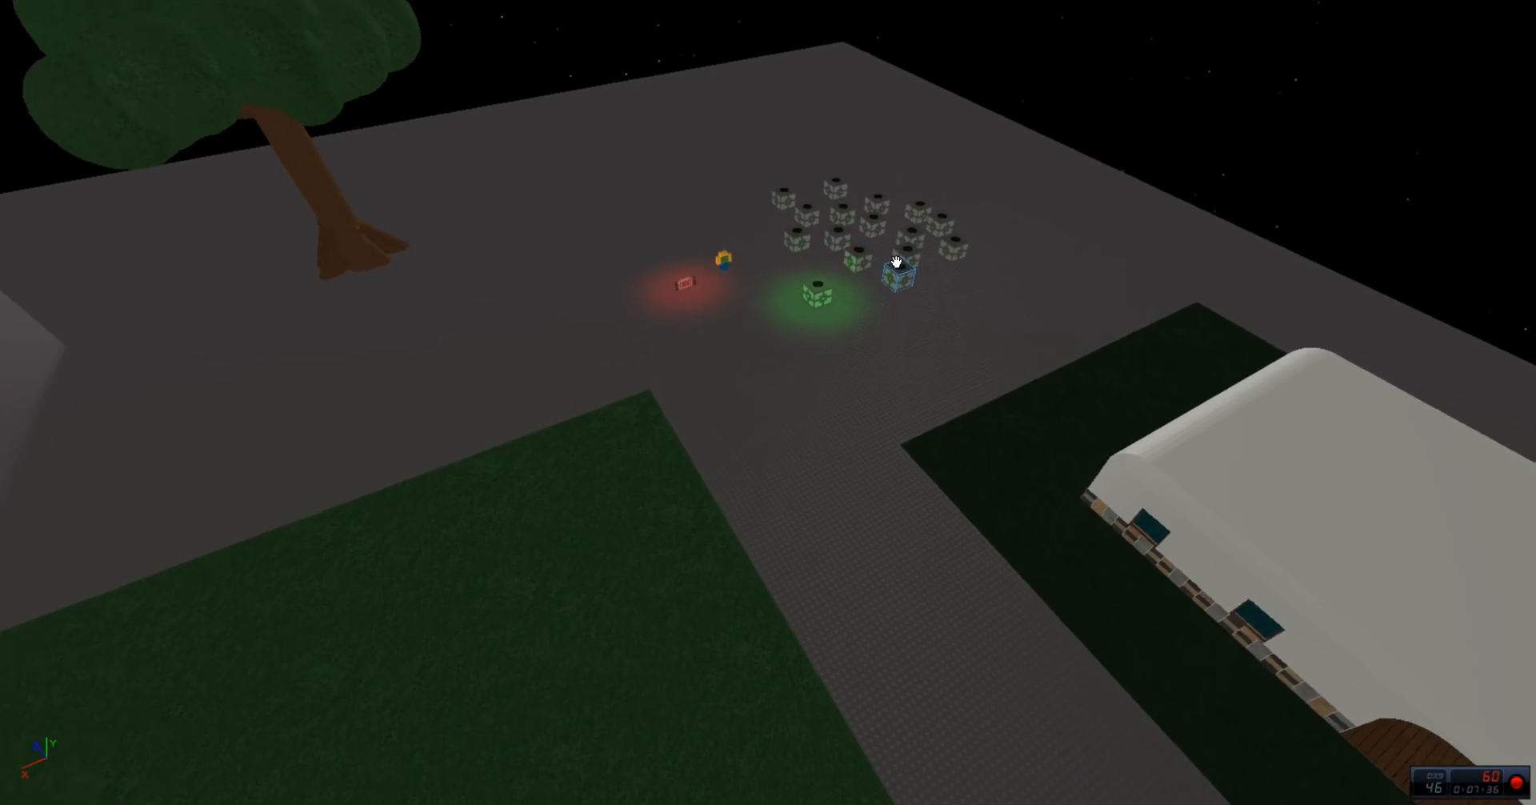